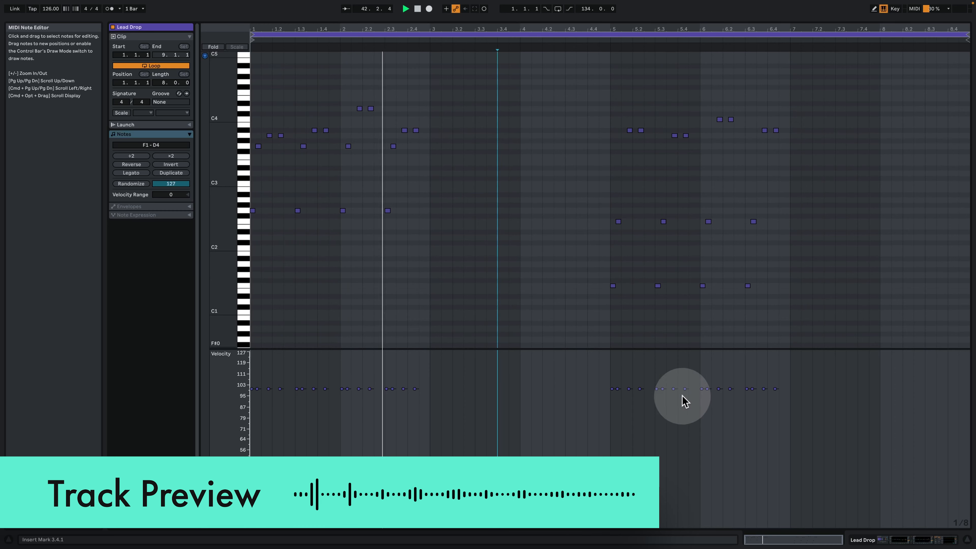
# Inspect the MIDI notes of the Stab Main clip at bar 43 and return to the track's devices
pyautogui.click(919, 538)
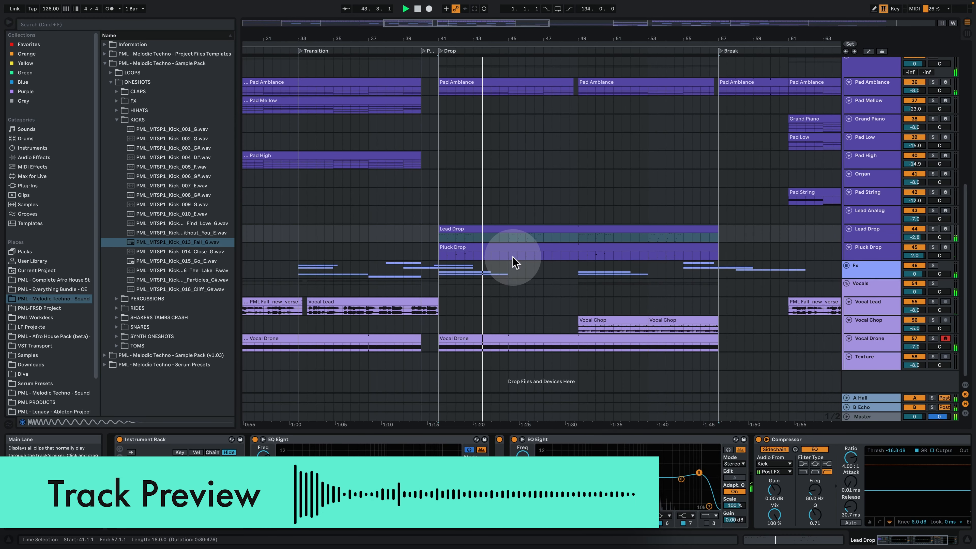
pyautogui.scroll(5, 525, 250)
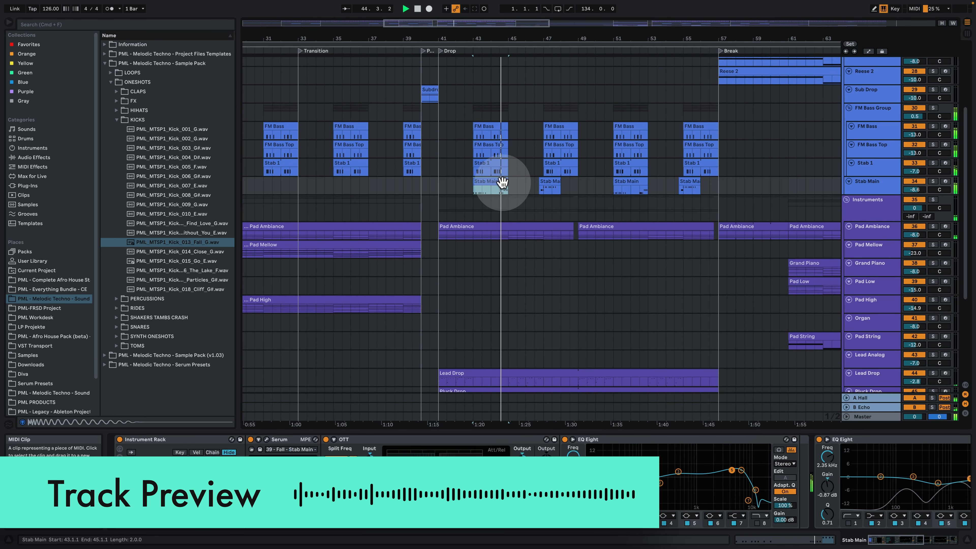
pyautogui.doubleClick(501, 184)
pyautogui.click(503, 189)
pyautogui.click(865, 537)
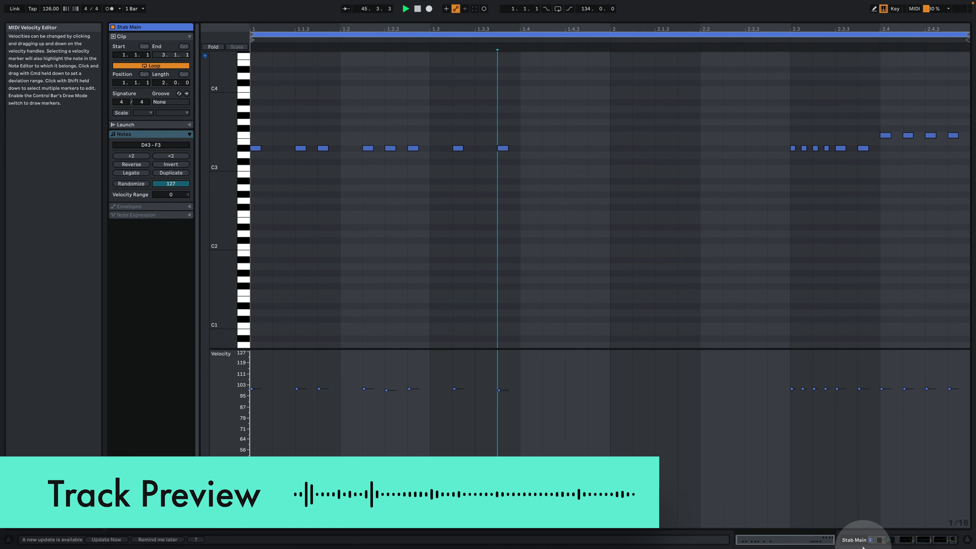
# Inspect the MIDI notes of the second Stab Main clip in the Drop, return to its devices and survey the surrounding arrangement
pyautogui.click(587, 187)
pyautogui.scroll(3, 573, 157)
pyautogui.click(557, 124)
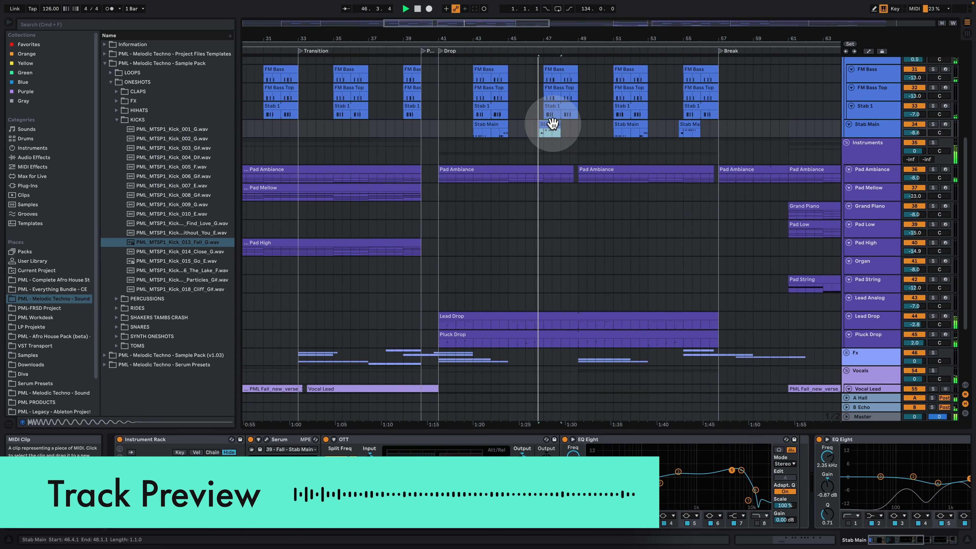
pyautogui.doubleClick(553, 124)
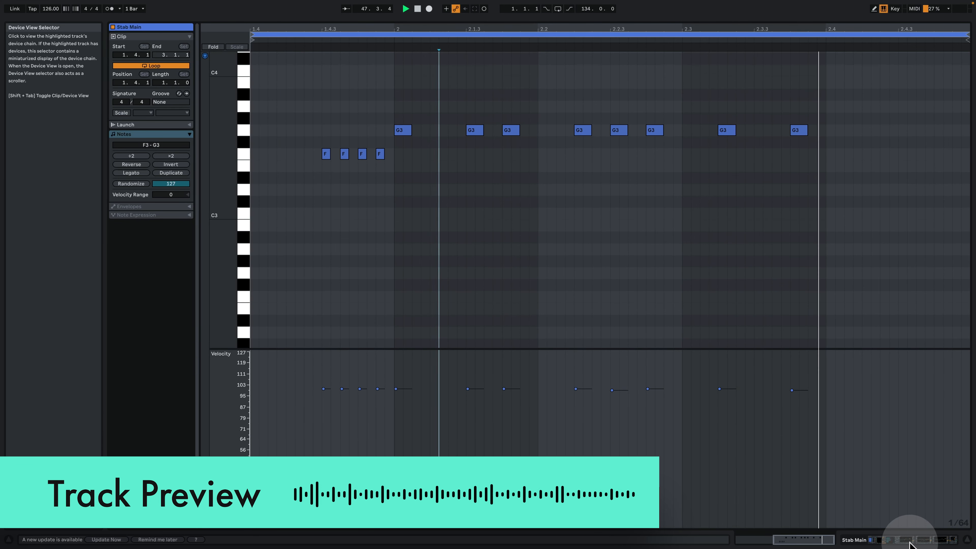
pyautogui.click(909, 544)
pyautogui.click(559, 112)
pyautogui.scroll(2, 565, 135)
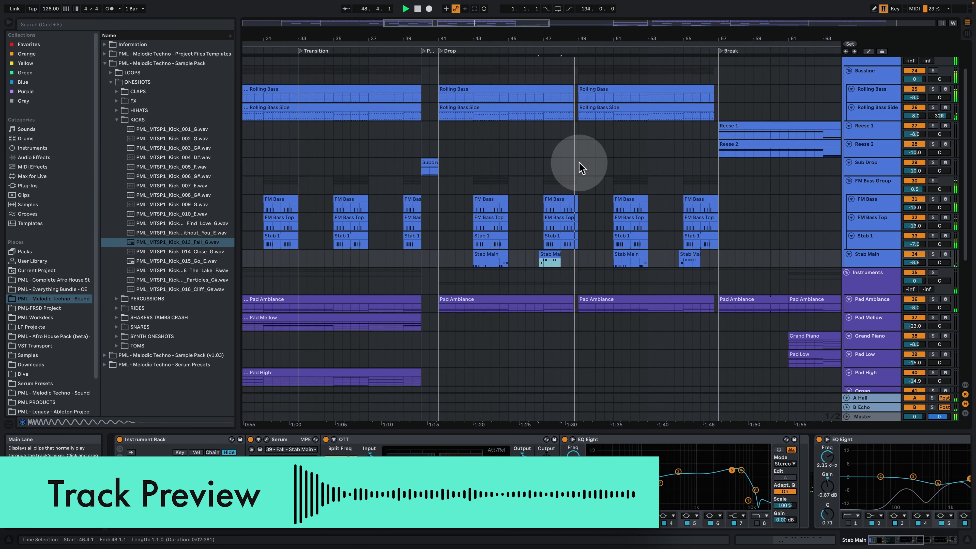
pyautogui.moveTo(571, 45); pyautogui.dragTo(563, 30)
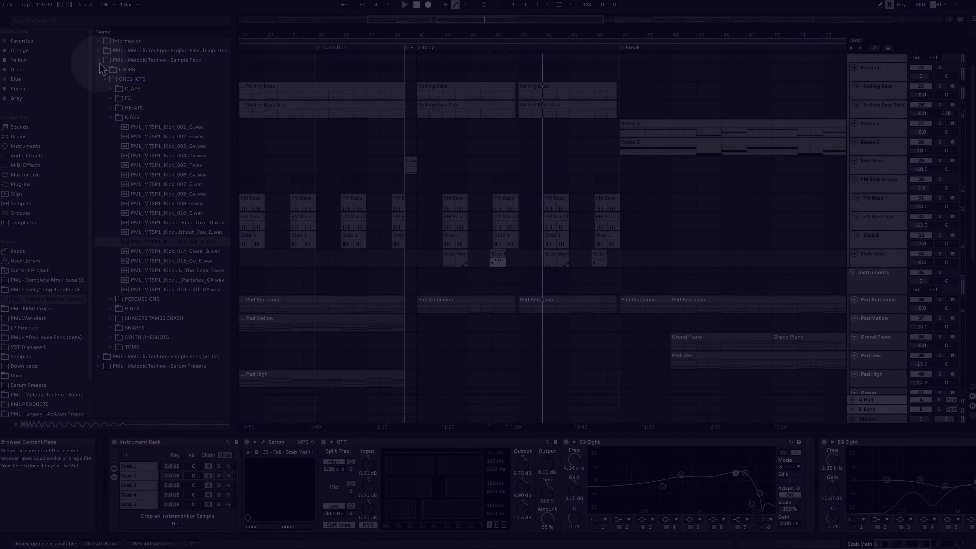
# Collapse the Melodic Techno Sample Pack folder, expand Project Files Templates and select the PML - Melodic Techno - Fall project
pyautogui.click(105, 63)
pyautogui.click(105, 54)
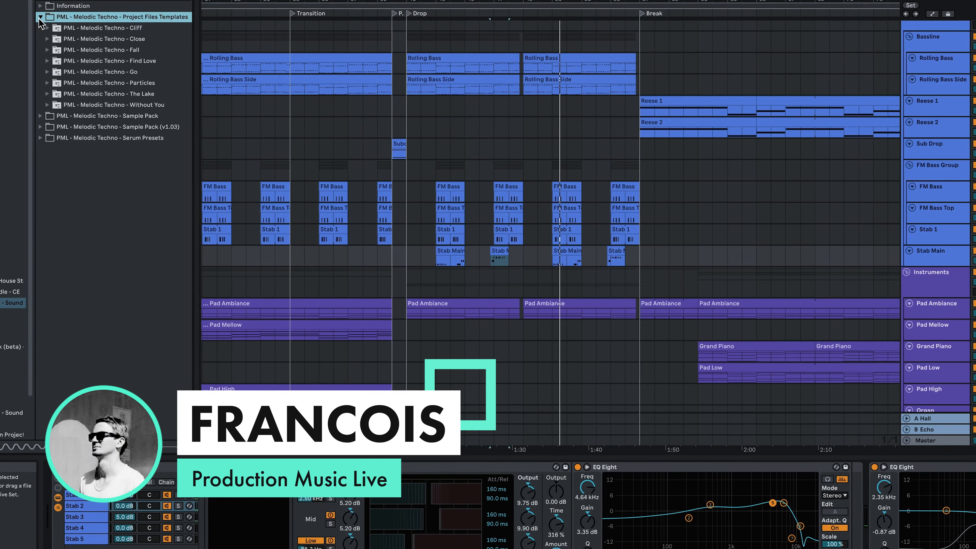
pyautogui.click(144, 48)
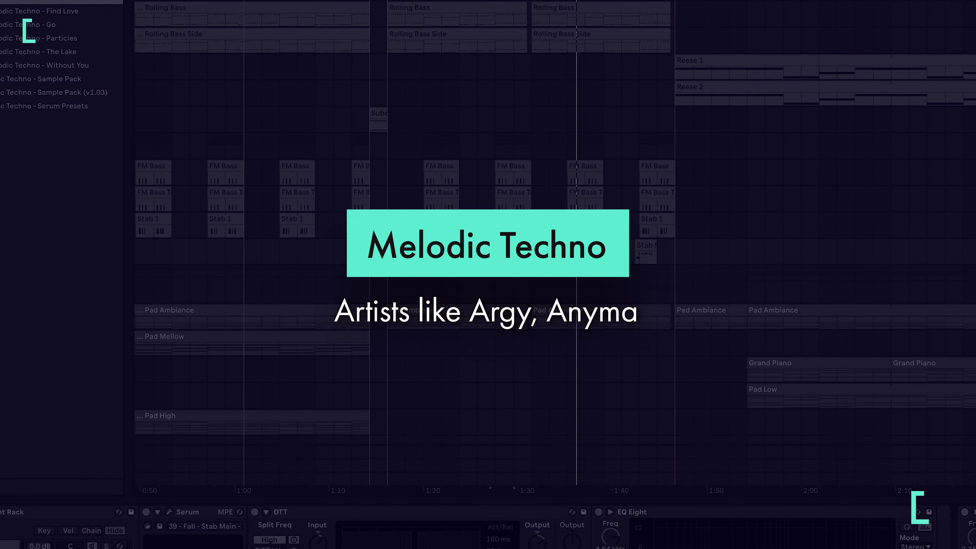
# Survey the whole arrangement and play the Bass In section from bar 9, examining its bass, instrument and vocal tracks
pyautogui.scroll(-6, 553, 1)
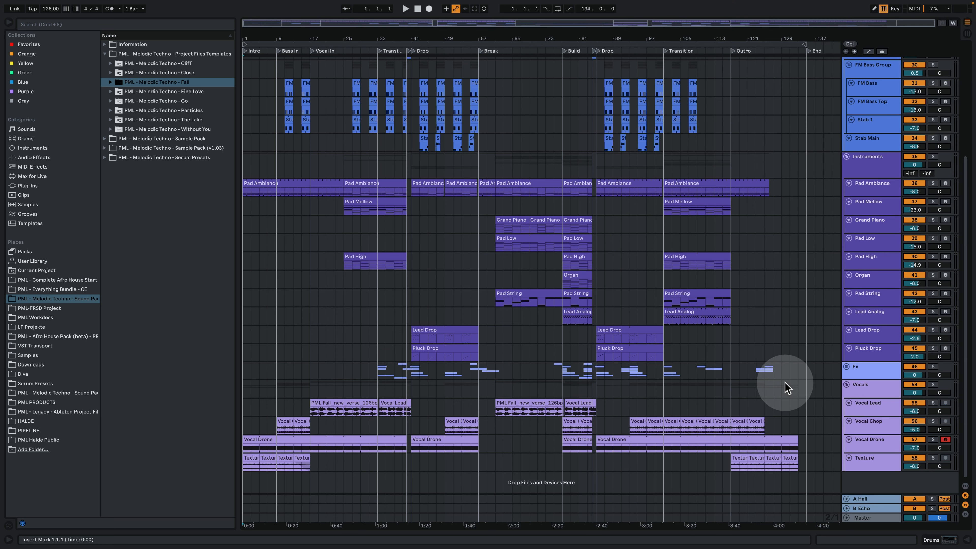
pyautogui.scroll(5, 716, 346)
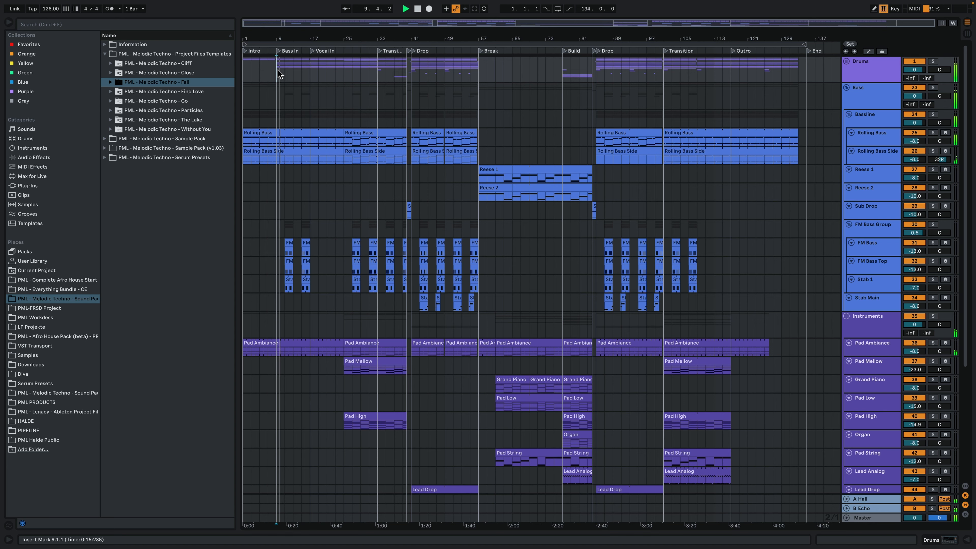
pyautogui.scroll(-8, 344, 185)
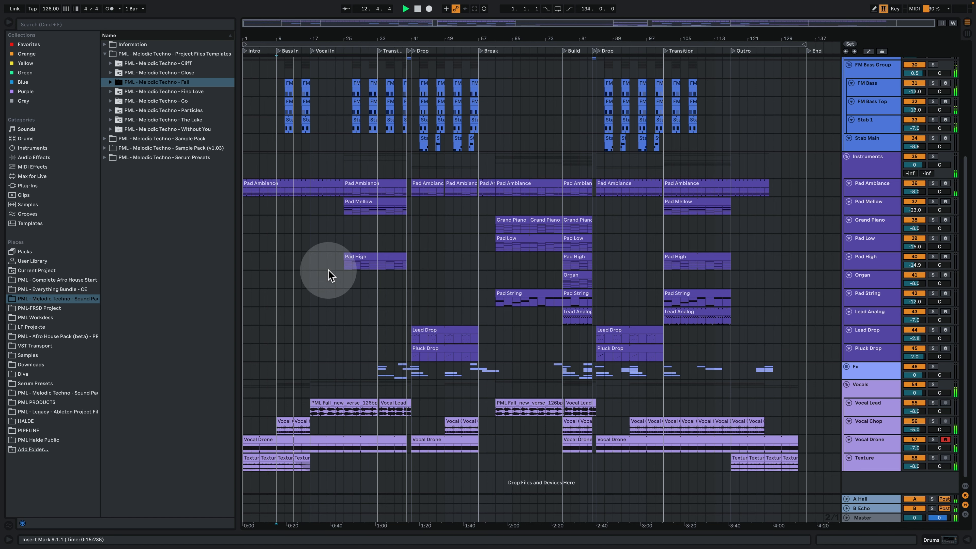
pyautogui.scroll(6, 296, 424)
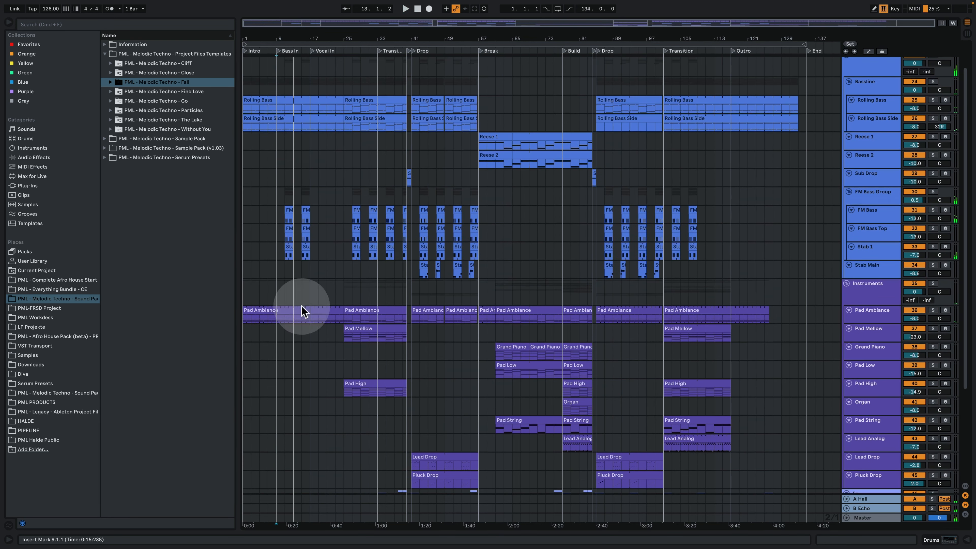
# Play the arrangement from bar 17 and examine which tracks are active in the Vocal In section
pyautogui.click(316, 73)
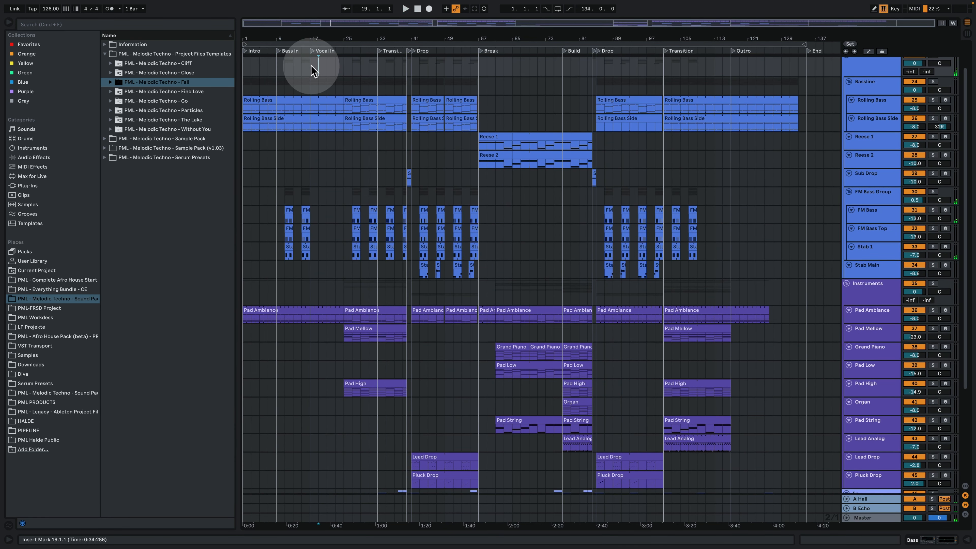
pyautogui.click(312, 70)
pyautogui.scroll(2, 323, 116)
pyautogui.press('space')
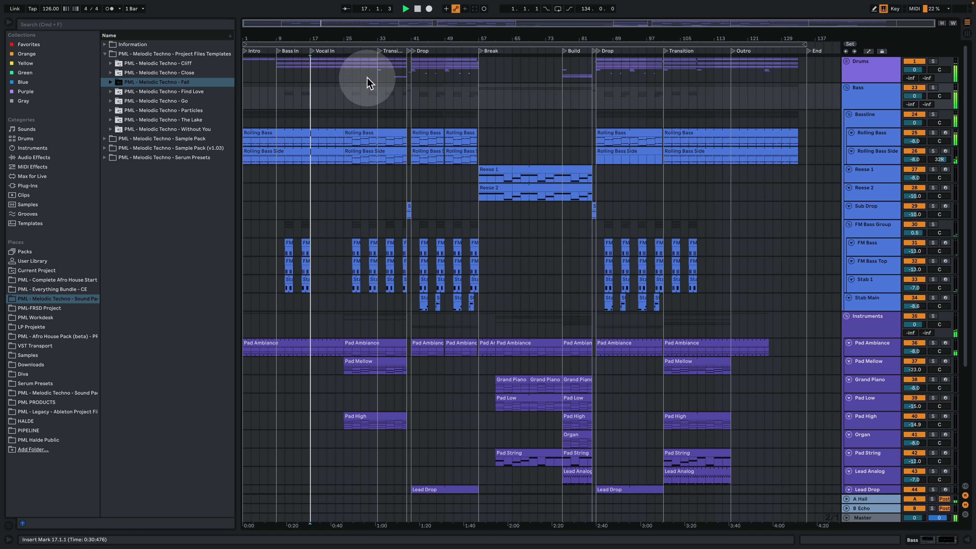
pyautogui.scroll(-8, 345, 179)
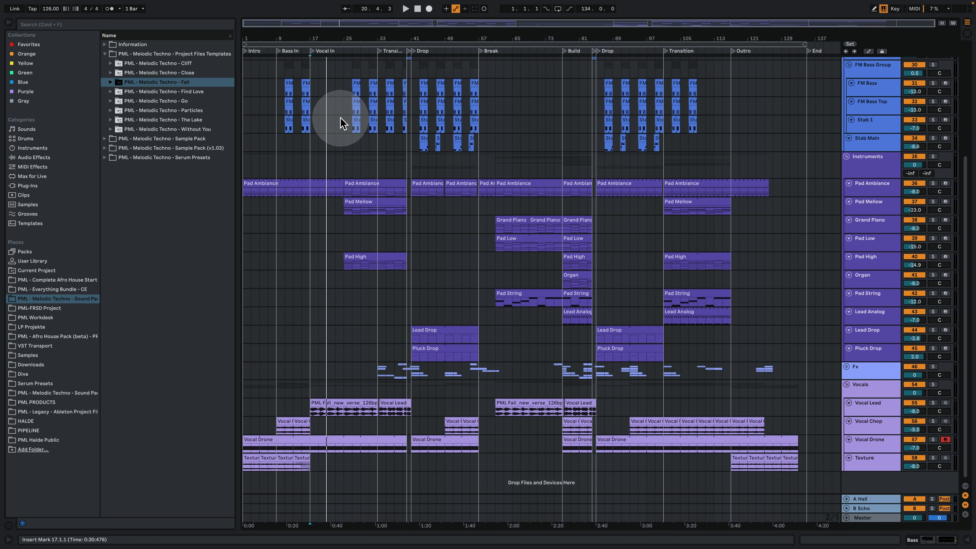
# Play the arrangement from bar 25 and examine the pad, FM Bass and Stab clips leading into the Transition
pyautogui.scroll(6, 371, 196)
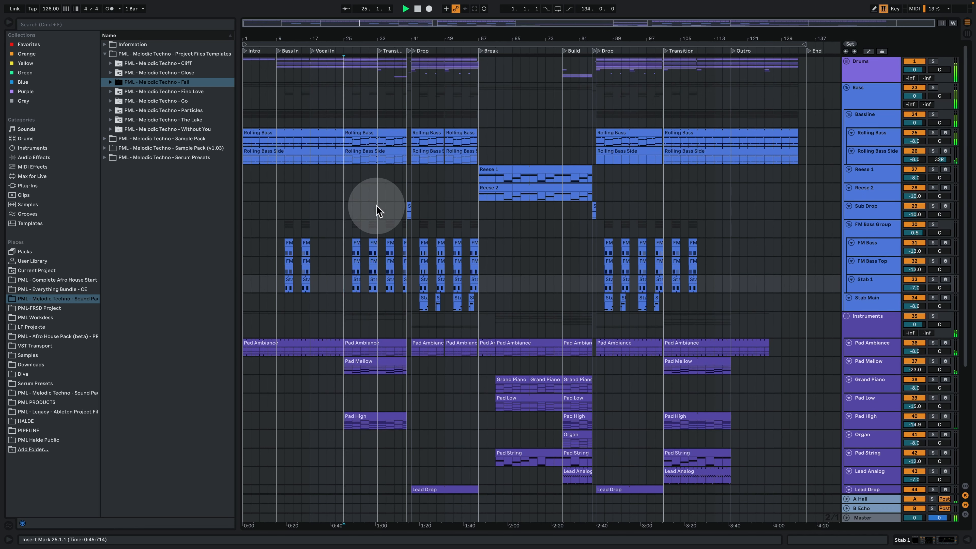
pyautogui.scroll(-5, 380, 210)
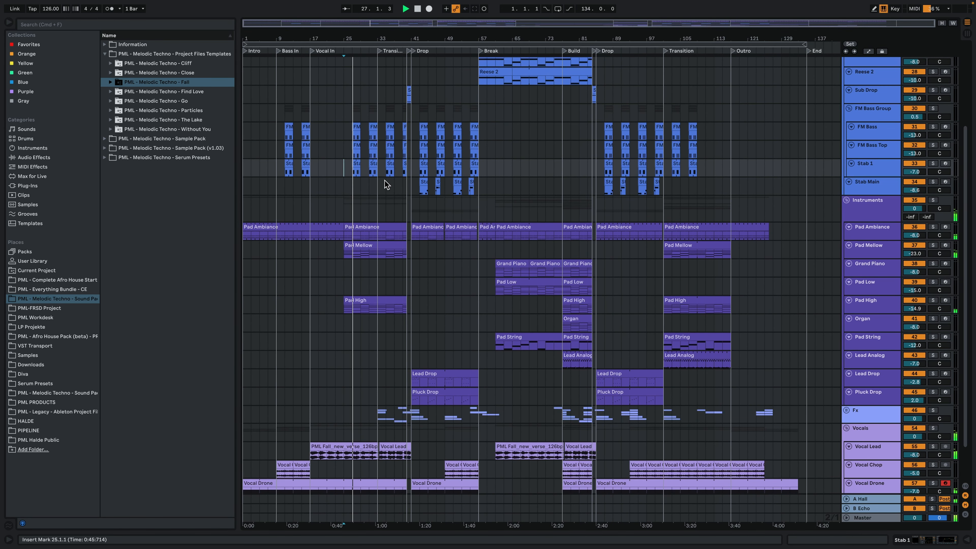
pyautogui.click(400, 146)
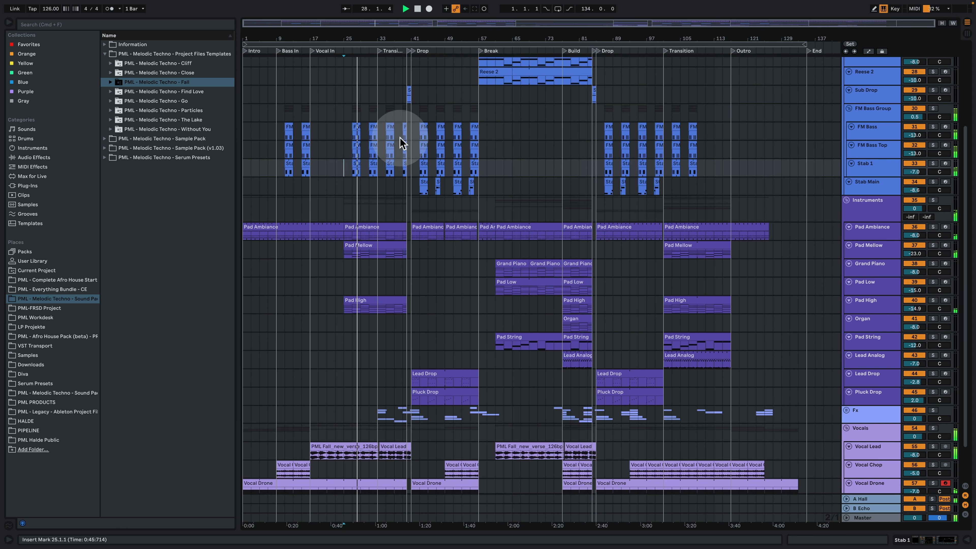
pyautogui.click(398, 149)
pyautogui.scroll(4, 399, 157)
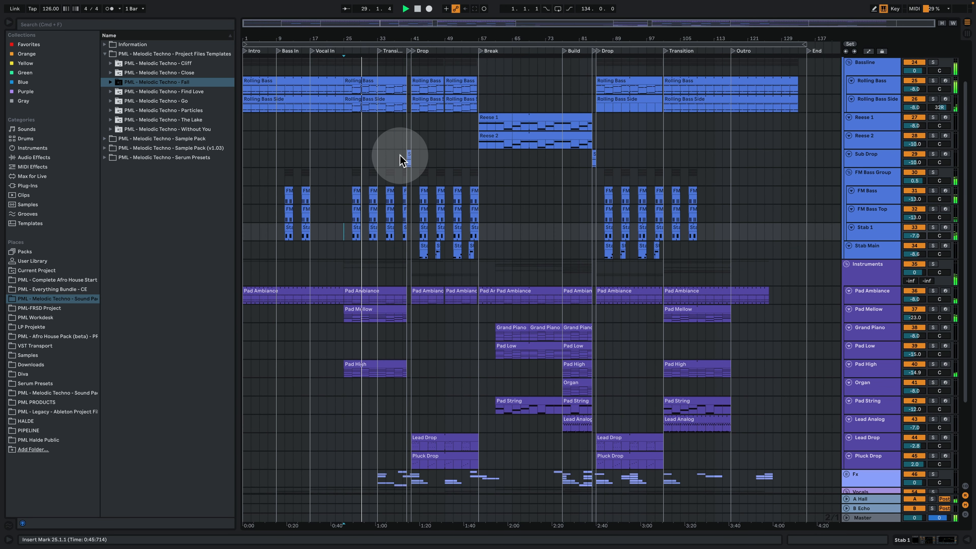
pyautogui.click(382, 198)
pyautogui.scroll(3, 382, 197)
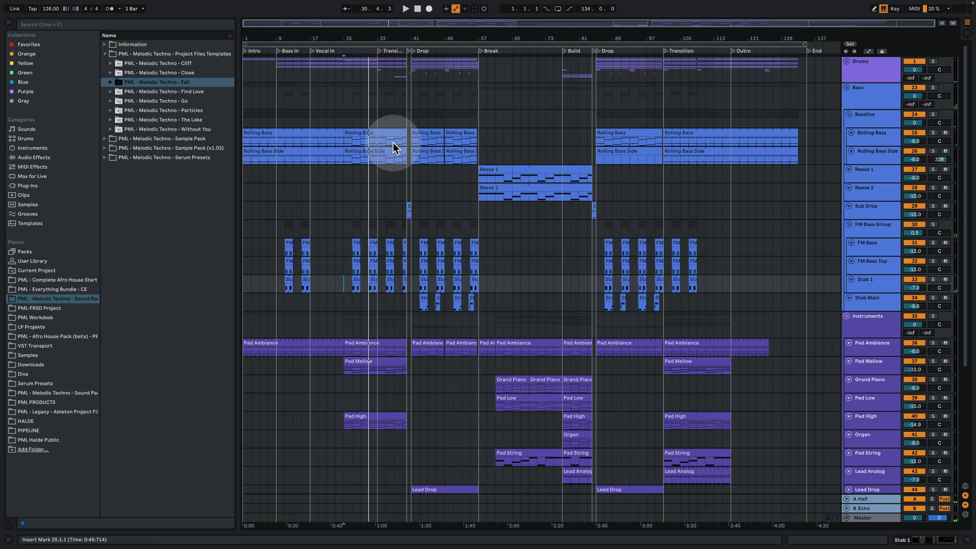
# Highlight the first Rolling Bass clip, spanning bars 1 to 25, and place the insert marker at bar 39
pyautogui.moveTo(344, 145); pyautogui.dragTo(253, 136)
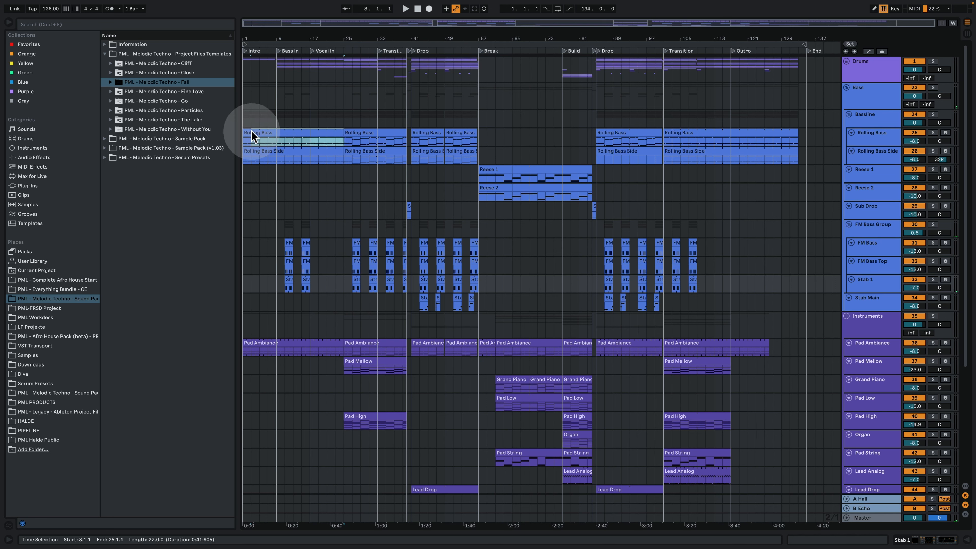
pyautogui.click(325, 140)
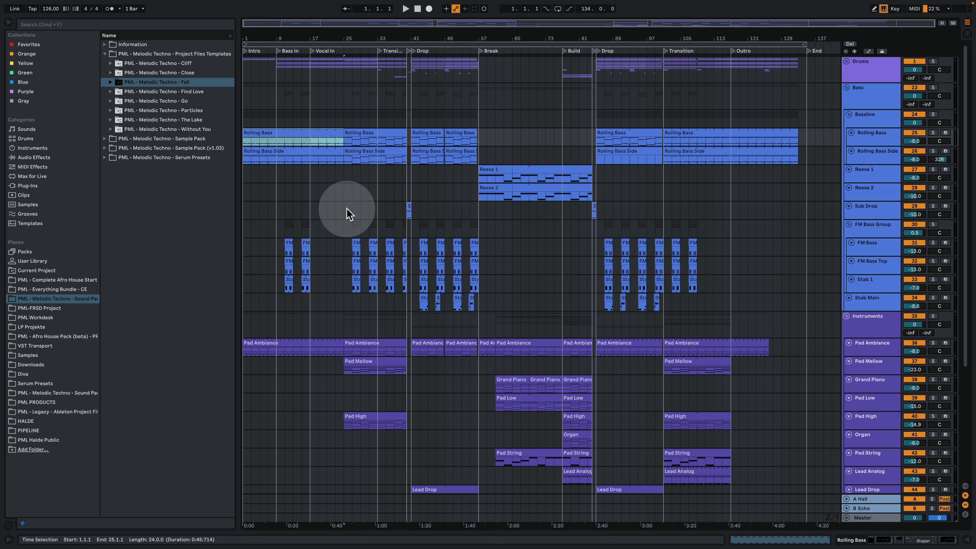
pyautogui.click(402, 118)
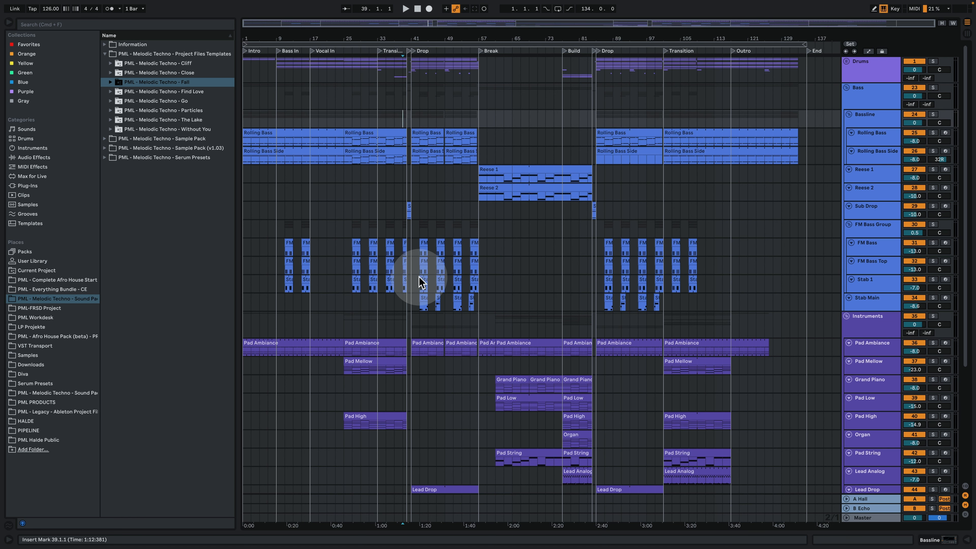
# Play the Transition from bar 37 into the Drop and examine the sub drop, stab, lead and pluck tracks
pyautogui.scroll(-5, 418, 277)
pyautogui.click(423, 373)
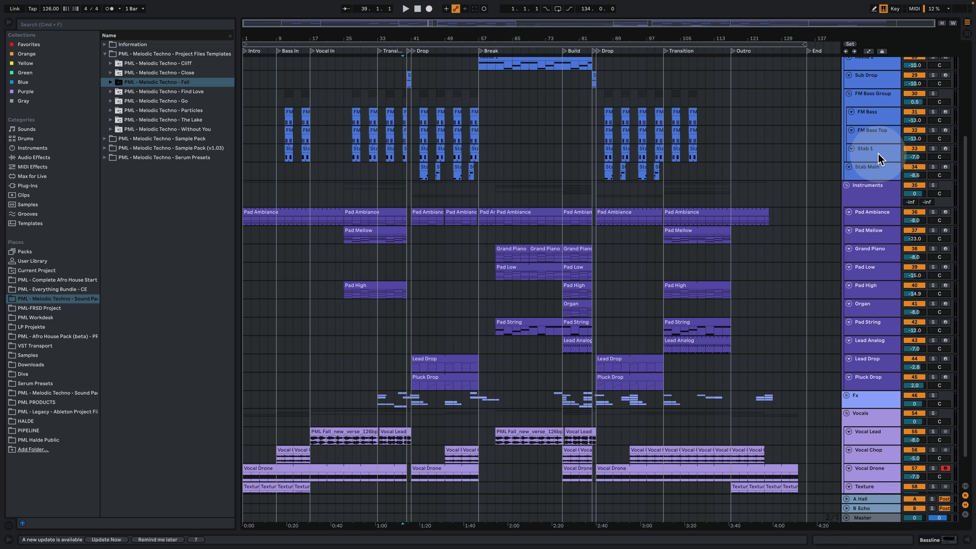
pyautogui.click(399, 171)
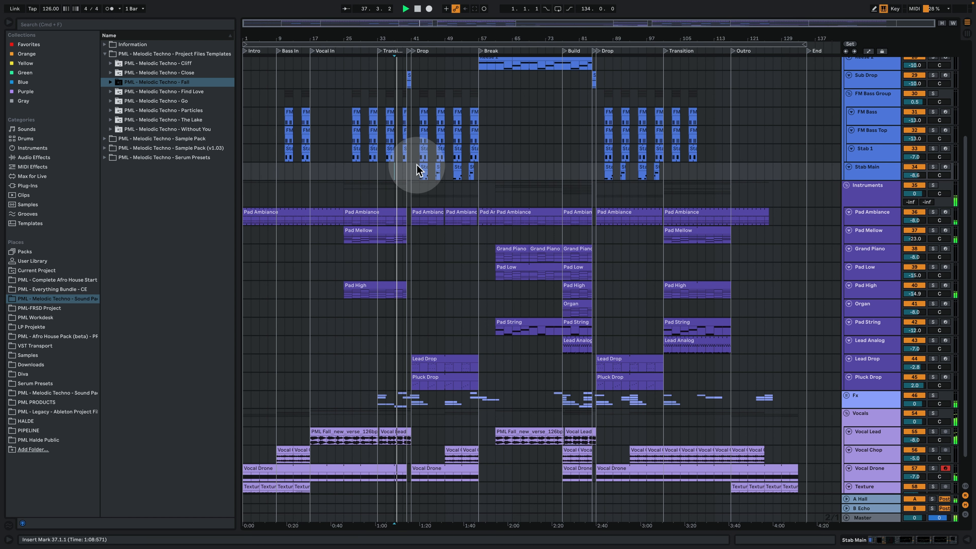
pyautogui.scroll(5, 417, 175)
pyautogui.scroll(-5, 417, 171)
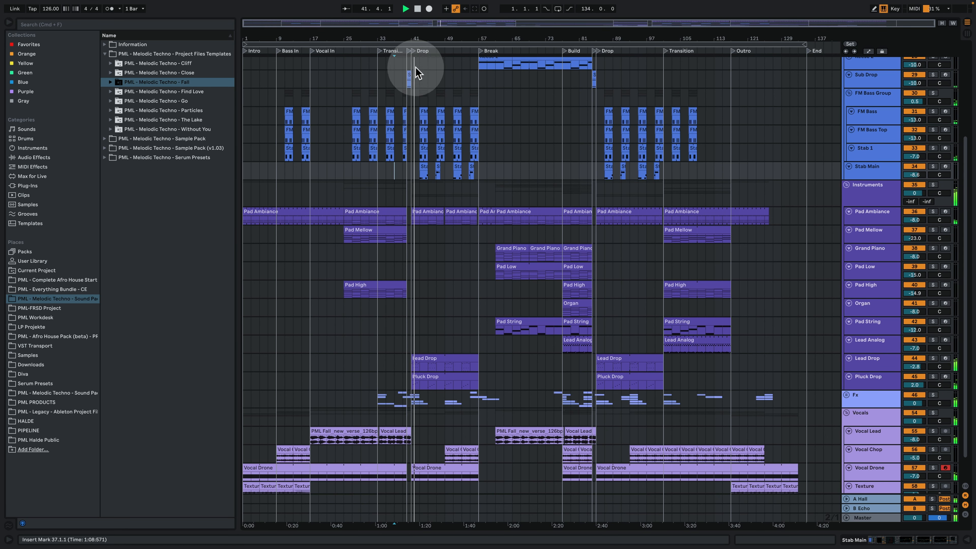
# Examine the Drop's bass, stab, lead, pluck and vocal clips close up during playback
pyautogui.moveTo(417, 41)
pyautogui.mouseDown()
pyautogui.moveTo(417, 73)
pyautogui.moveTo(414, 41)
pyautogui.mouseUp()
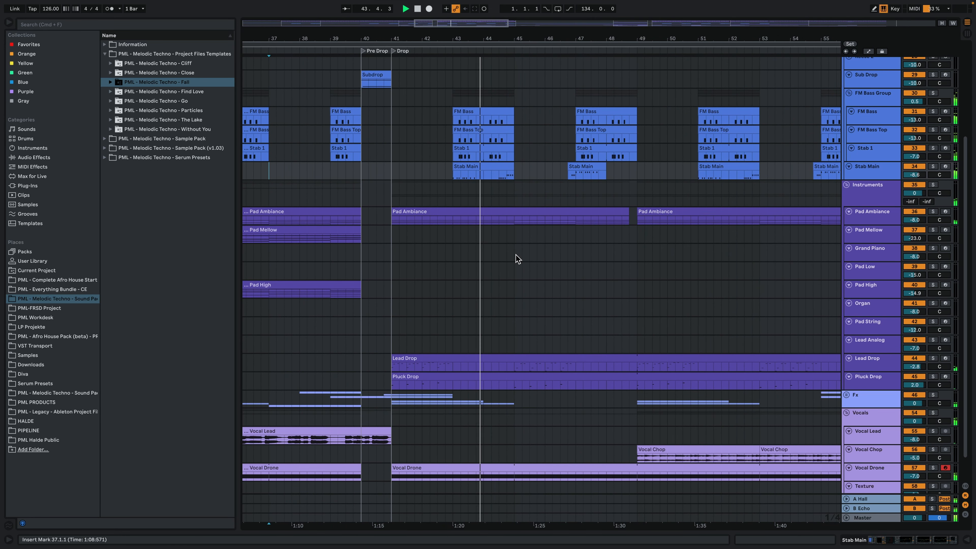
pyautogui.scroll(5, 553, 297)
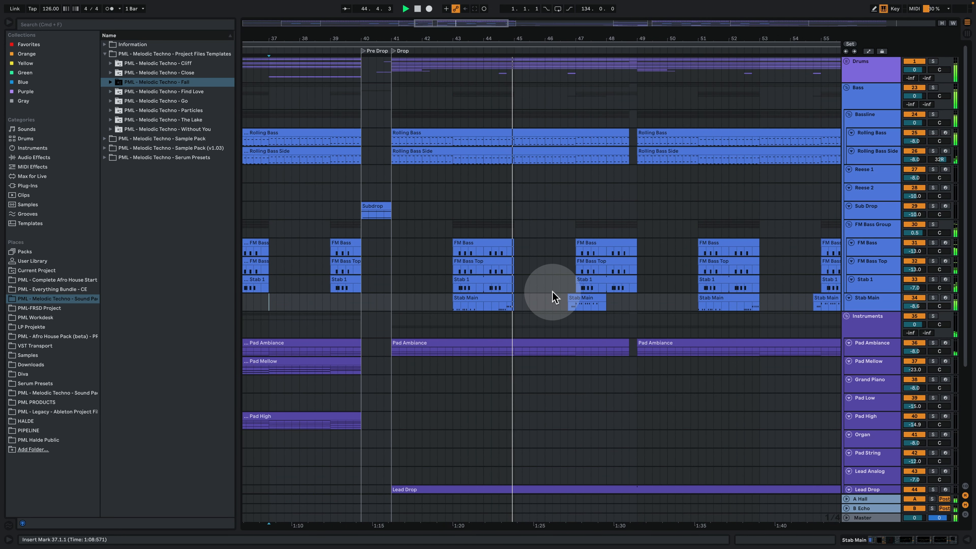
pyautogui.scroll(-6, 552, 295)
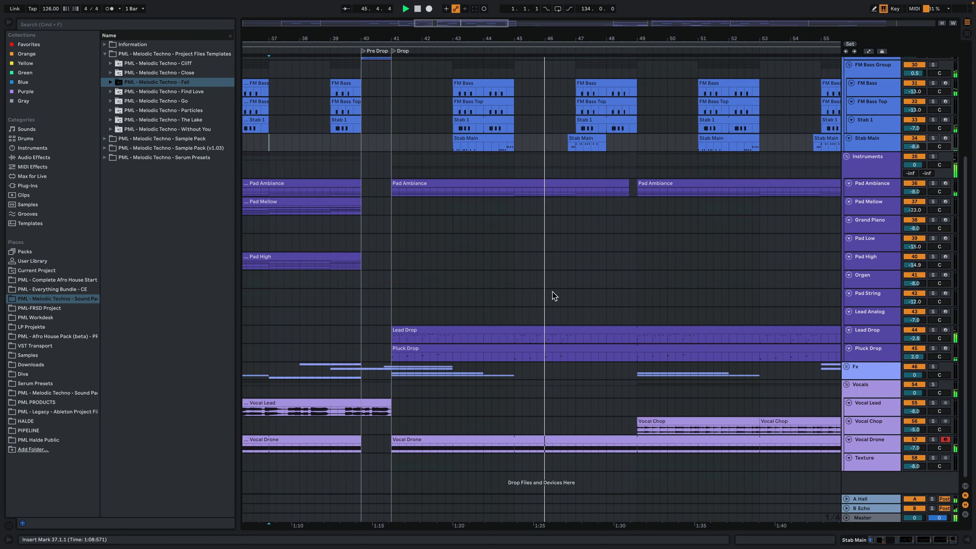
pyautogui.click(544, 188)
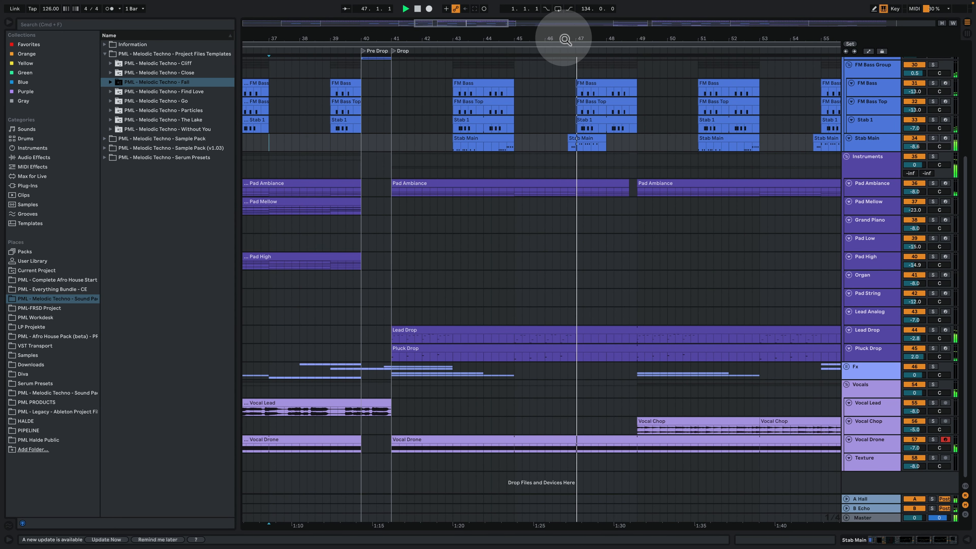
# Return to the full arrangement overview and play the Break from bar 57, examining its pad, piano and Reese clips
pyautogui.moveTo(562, 35); pyautogui.dragTo(515, 38)
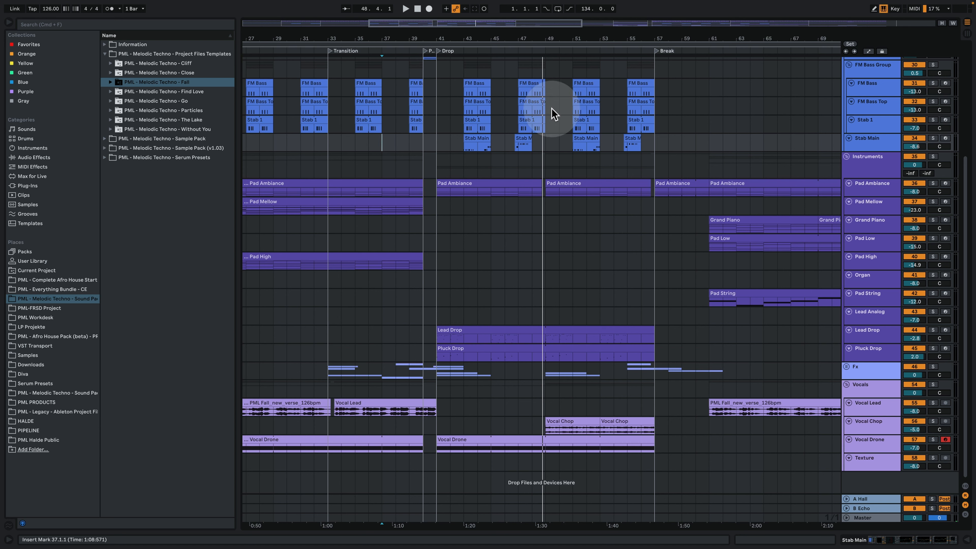
pyautogui.moveTo(562, 34); pyautogui.dragTo(561, 4)
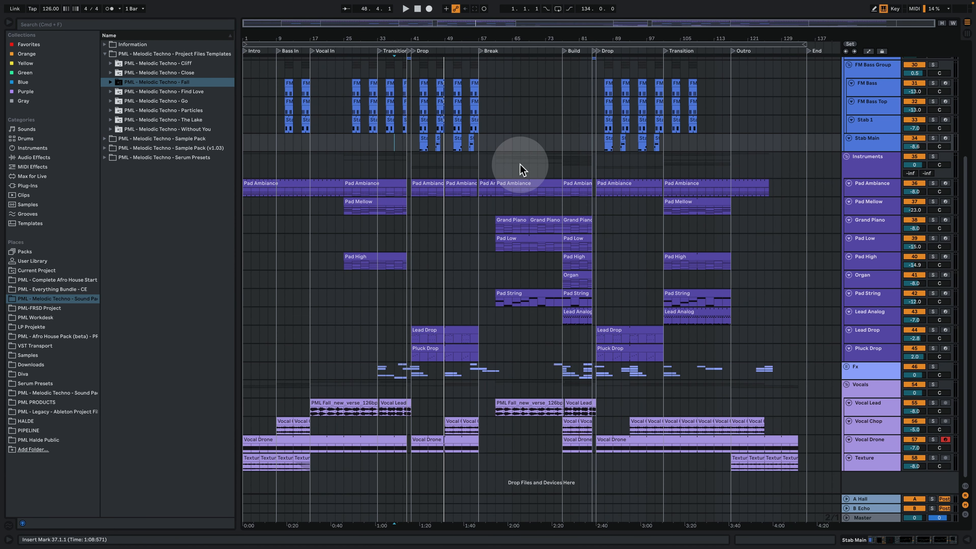
pyautogui.click(482, 205)
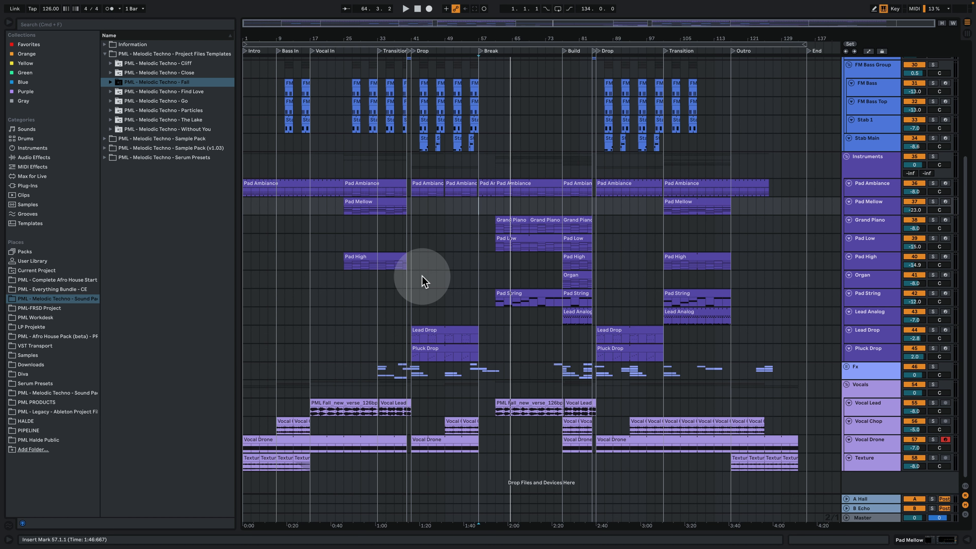
pyautogui.scroll(8, 556, 262)
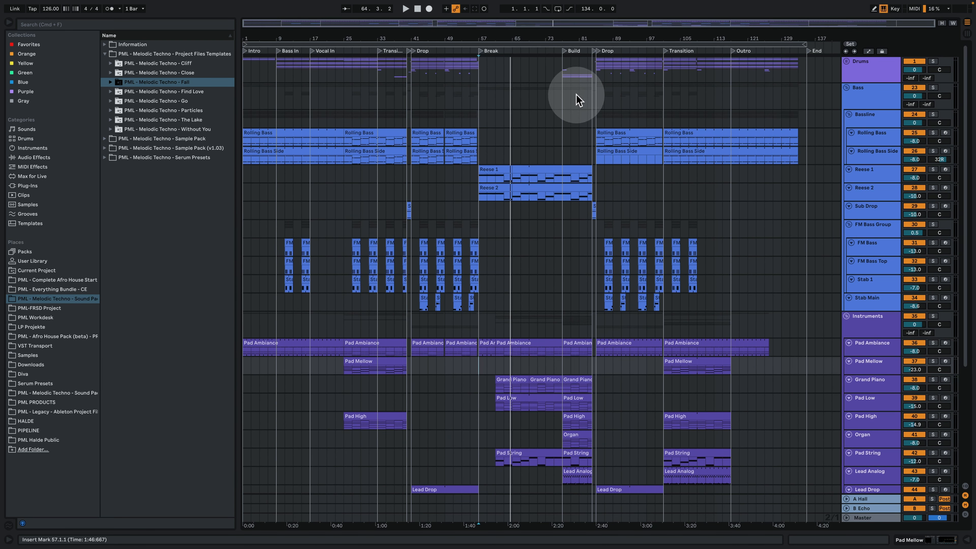
# Play the Build from bar 81 and unfold the Drums group to examine its snare roll tracks
pyautogui.click(581, 76)
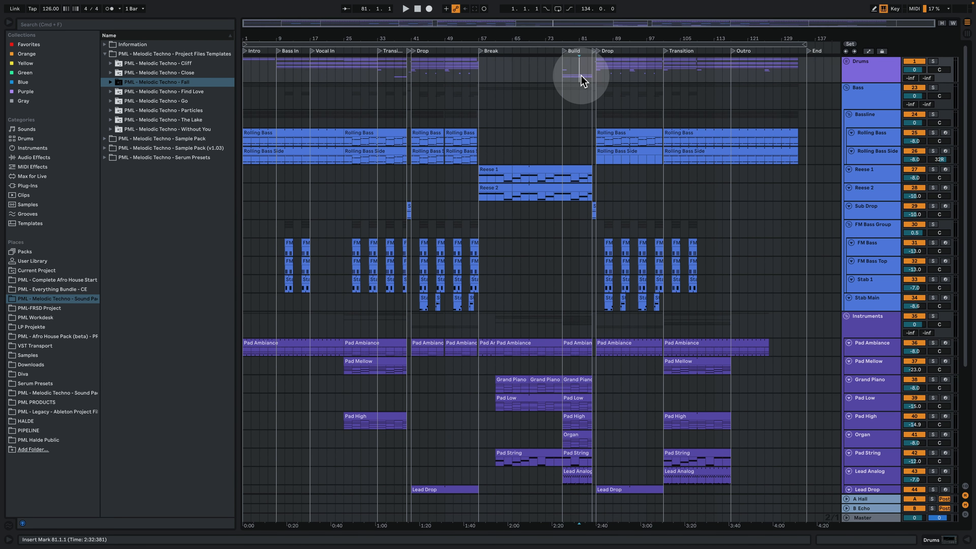
pyautogui.click(847, 61)
pyautogui.scroll(-5, 709, 360)
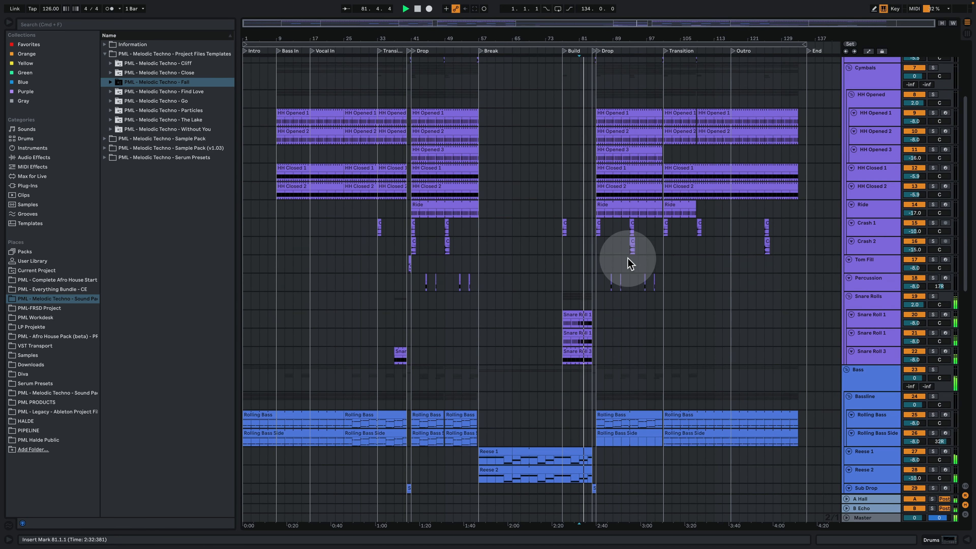
# Inspect the Build's first Snare Roll 1 clip in the note editor and show the track's device chain
pyautogui.moveTo(593, 37); pyautogui.dragTo(594, 48)
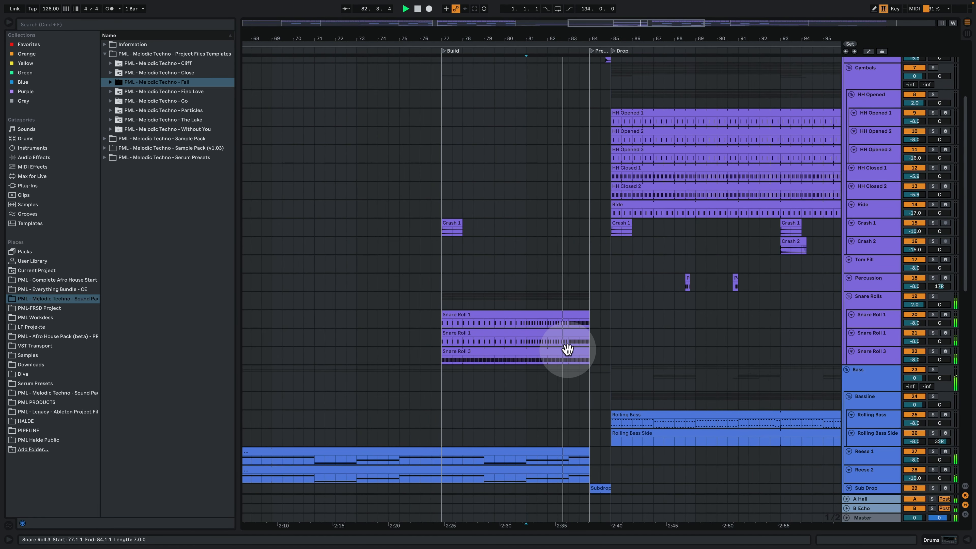
pyautogui.doubleClick(558, 315)
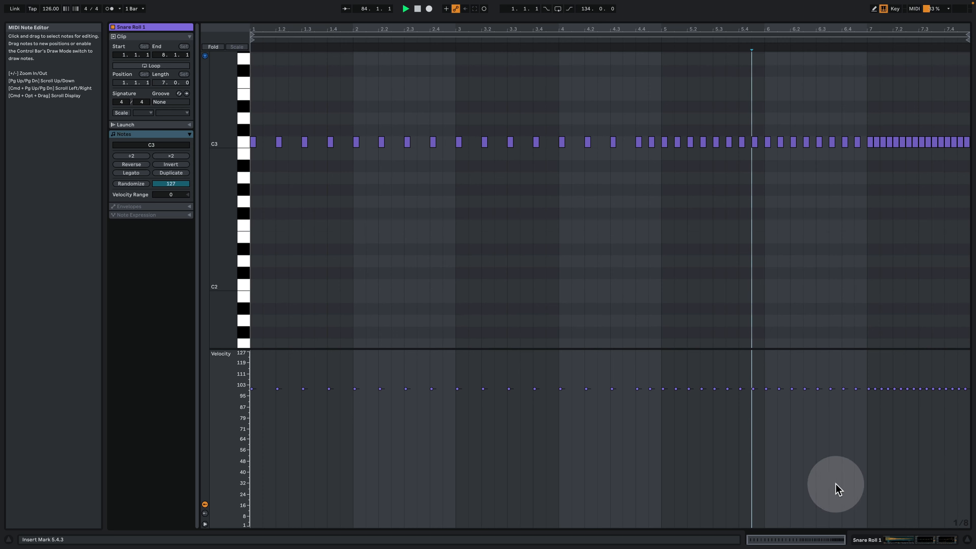
pyautogui.click(906, 543)
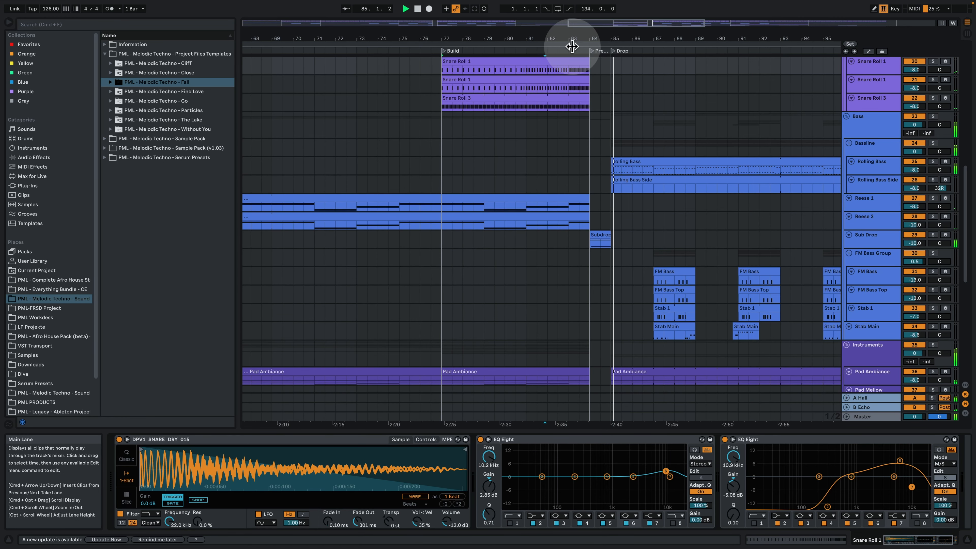
# Return to the full arrangement overview, hide the device chain and stop playback in the second Drop
pyautogui.moveTo(583, 40); pyautogui.dragTo(585, 18)
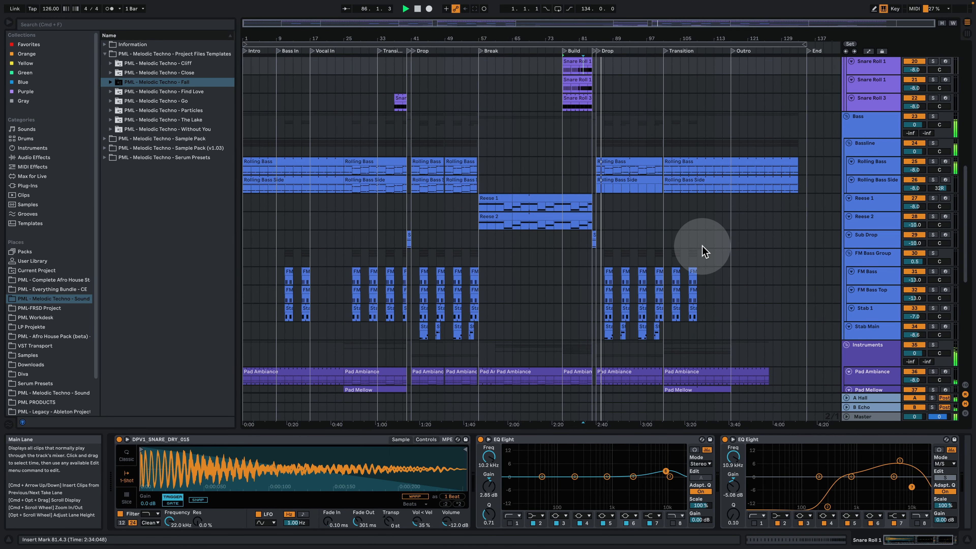
pyautogui.click(966, 540)
pyautogui.scroll(10, 671, 245)
pyautogui.press('space')
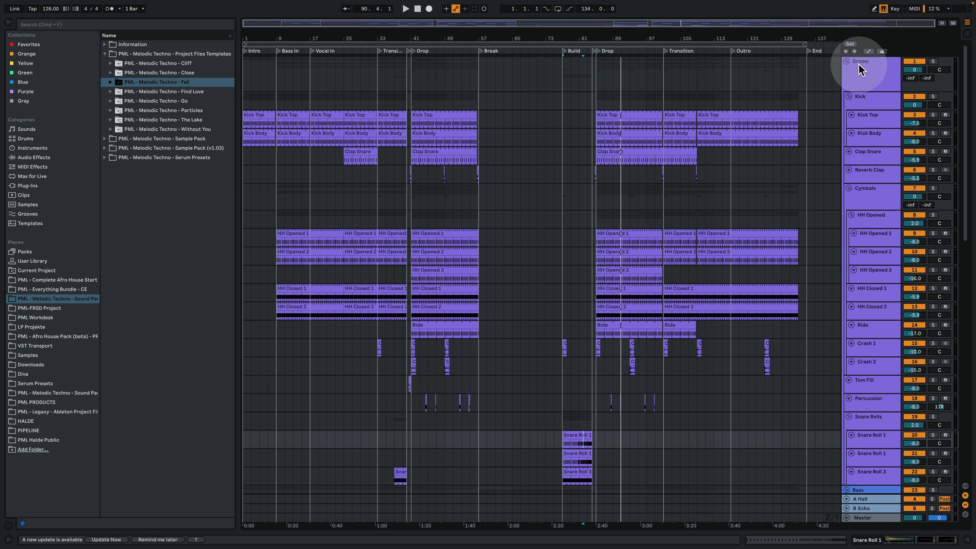
# Play the second Transition from bar 101 and examine its drum, bass and pad tracks
pyautogui.click(665, 191)
pyautogui.click(672, 191)
pyautogui.press('space')
pyautogui.scroll(-10, 669, 192)
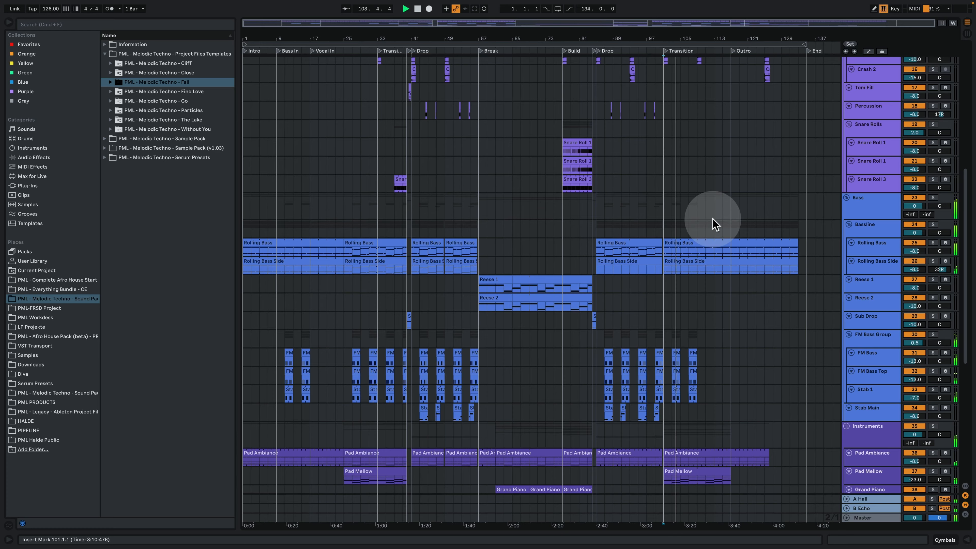
pyautogui.scroll(4, 715, 223)
pyautogui.scroll(6, 753, 227)
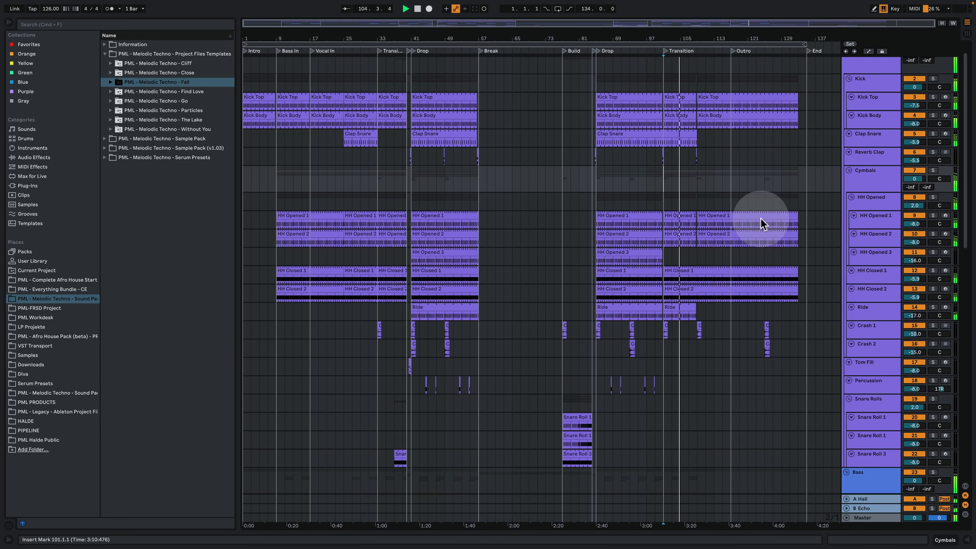
pyautogui.press('space')
# Play the Outro from bar 117 and examine its remaining drum and bass tracks
pyautogui.click(736, 72)
pyautogui.scroll(1, 736, 96)
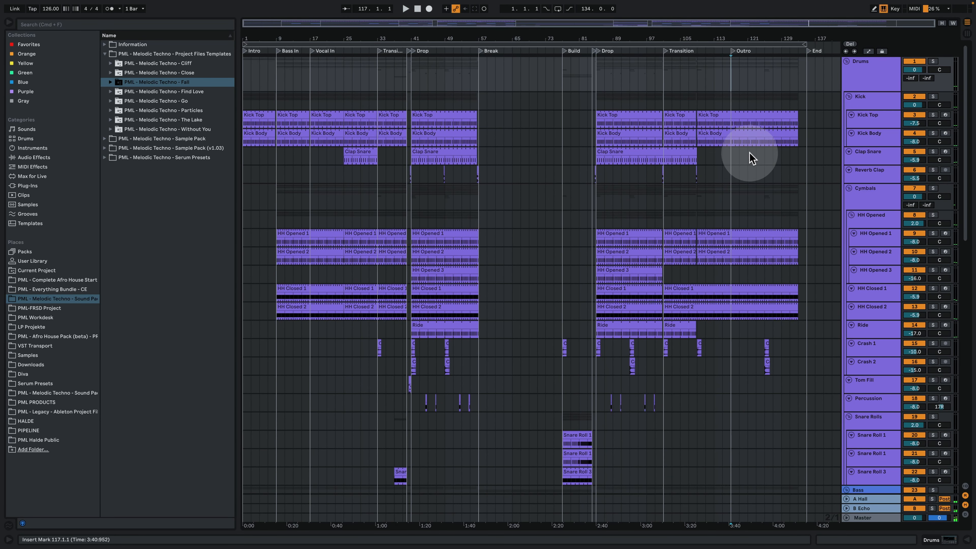
pyautogui.press('space')
pyautogui.scroll(-3, 767, 231)
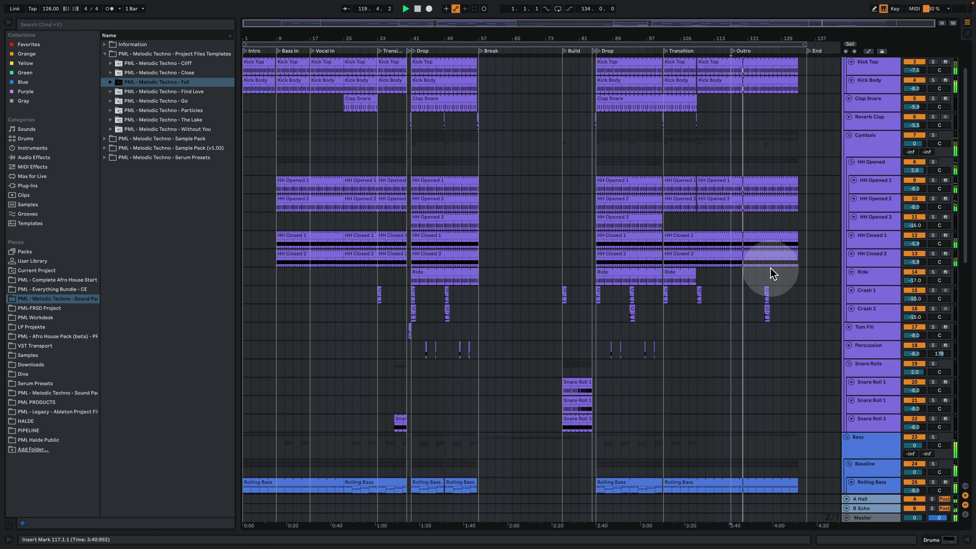
pyautogui.scroll(3, 769, 262)
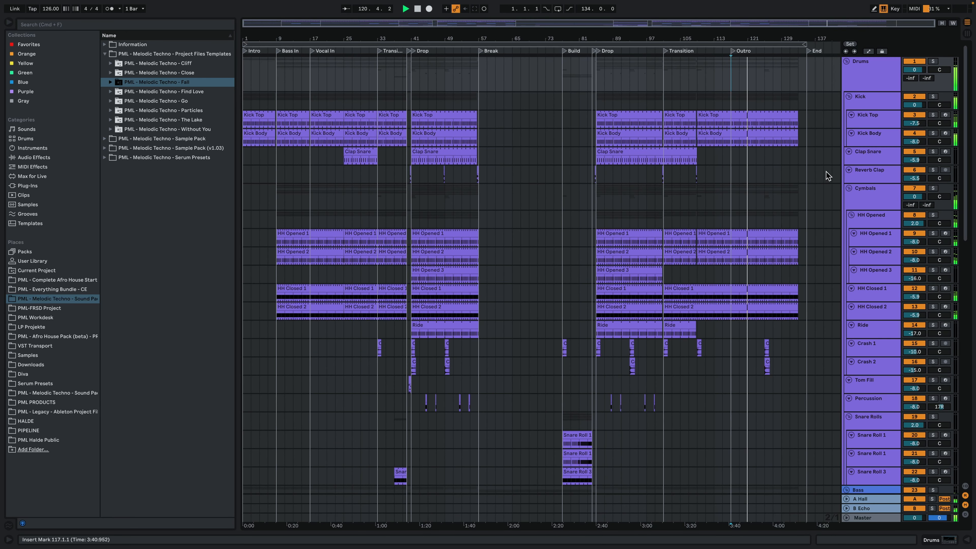
pyautogui.press('space')
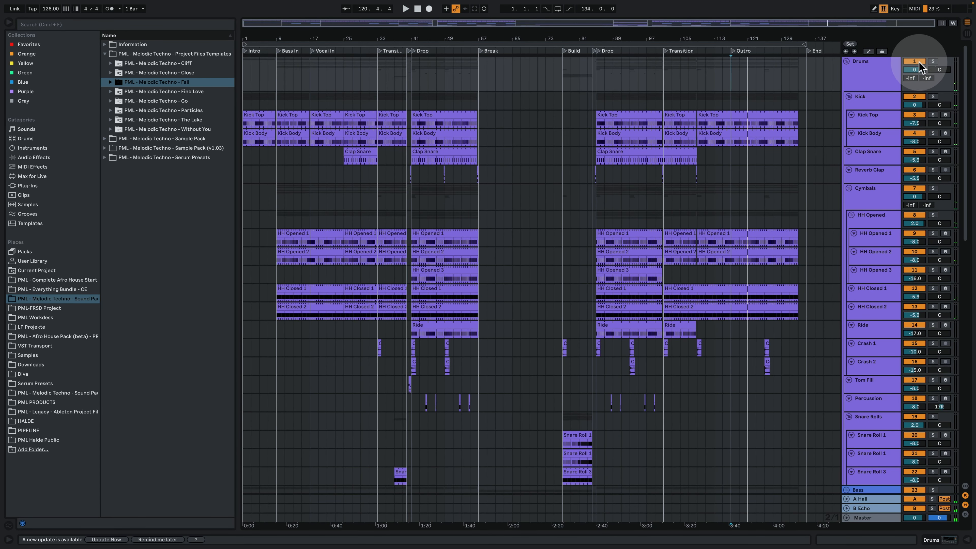
# Solo the Drums group and play the second Drop from bar 85 to hear the drums alone
pyautogui.click(933, 61)
pyautogui.click(597, 81)
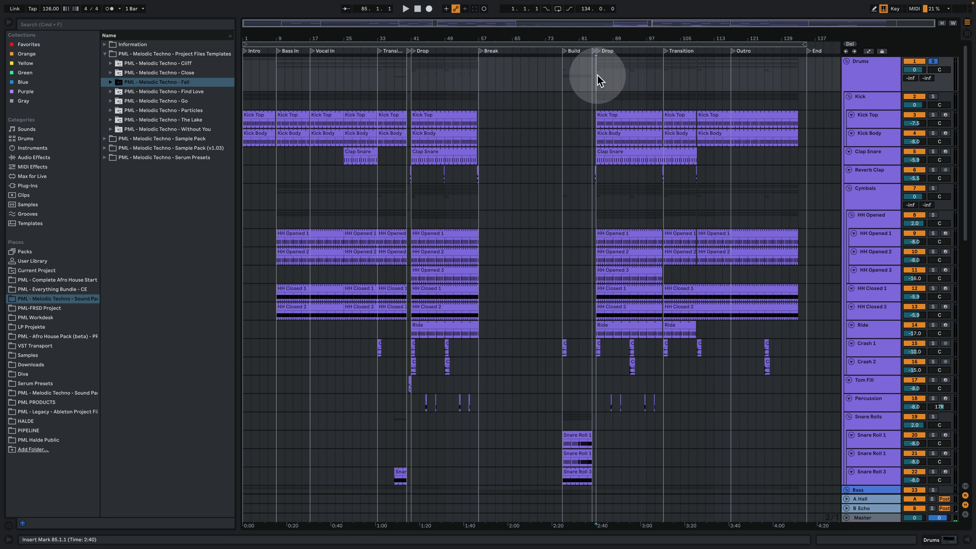
pyautogui.press('space')
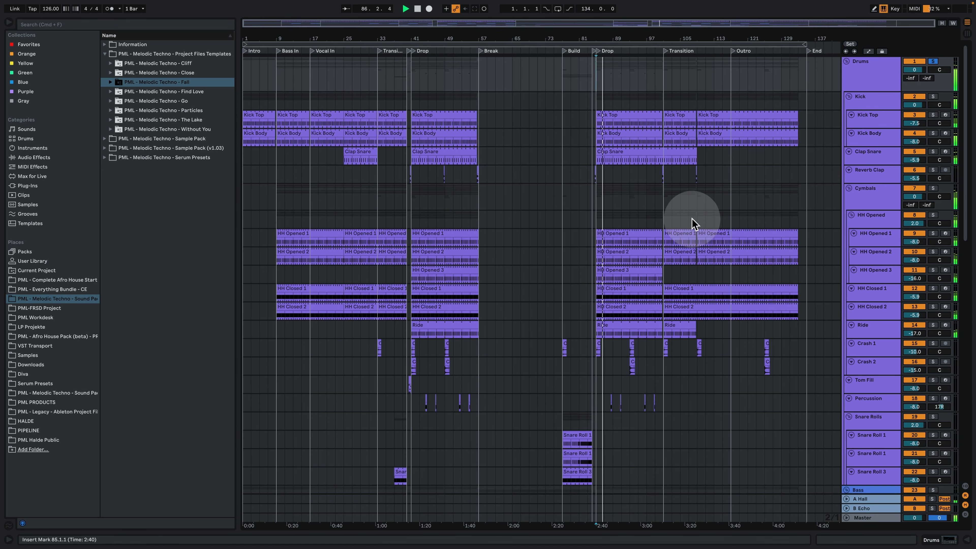
pyautogui.scroll(-5, 688, 223)
pyautogui.scroll(-5, 683, 228)
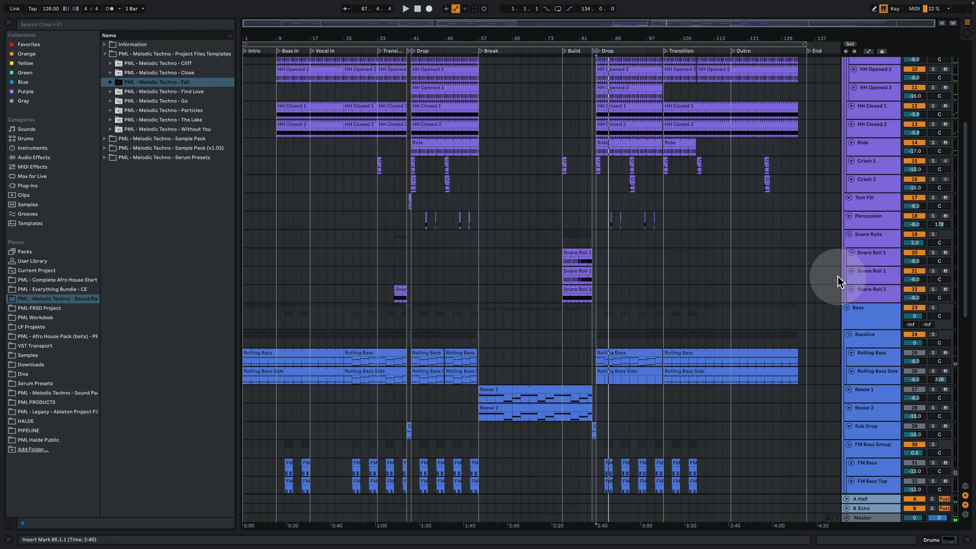
# Show the Groove Pool, then solo the Bass group and play the second Drop from bar 85
pyautogui.click(875, 326)
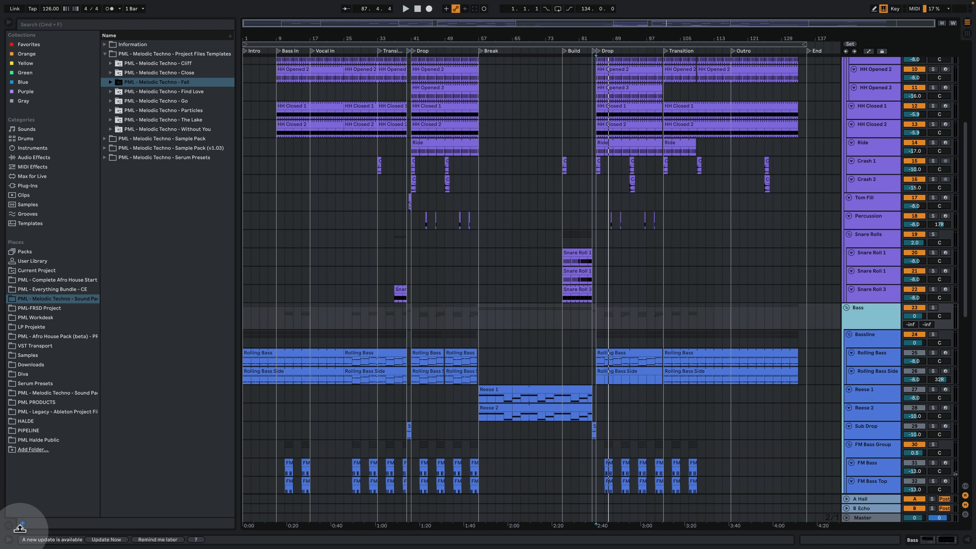
pyautogui.click(10, 525)
pyautogui.click(376, 363)
pyautogui.click(933, 308)
pyautogui.press('space')
pyautogui.scroll(-5, 878, 310)
pyautogui.scroll(-3, 876, 291)
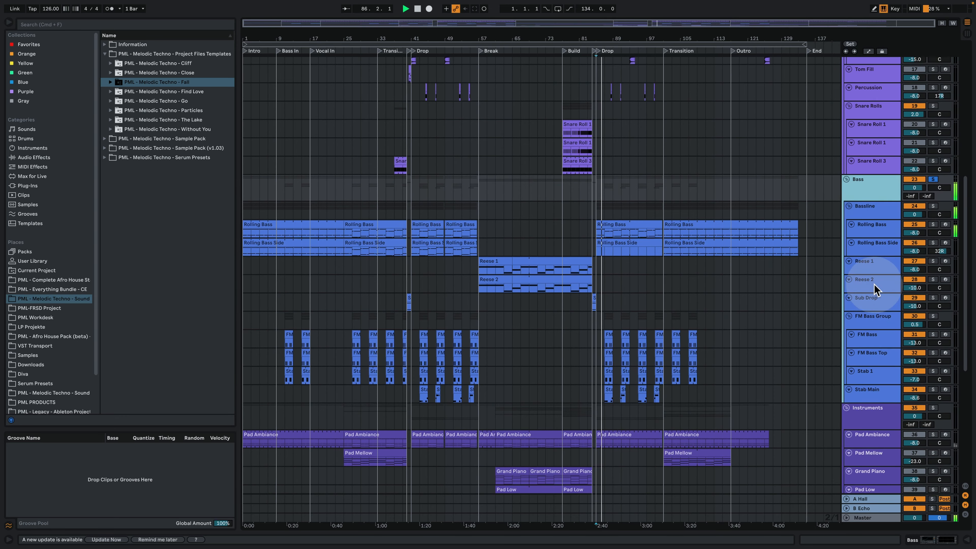
pyautogui.moveTo(610, 41); pyautogui.dragTo(514, 44)
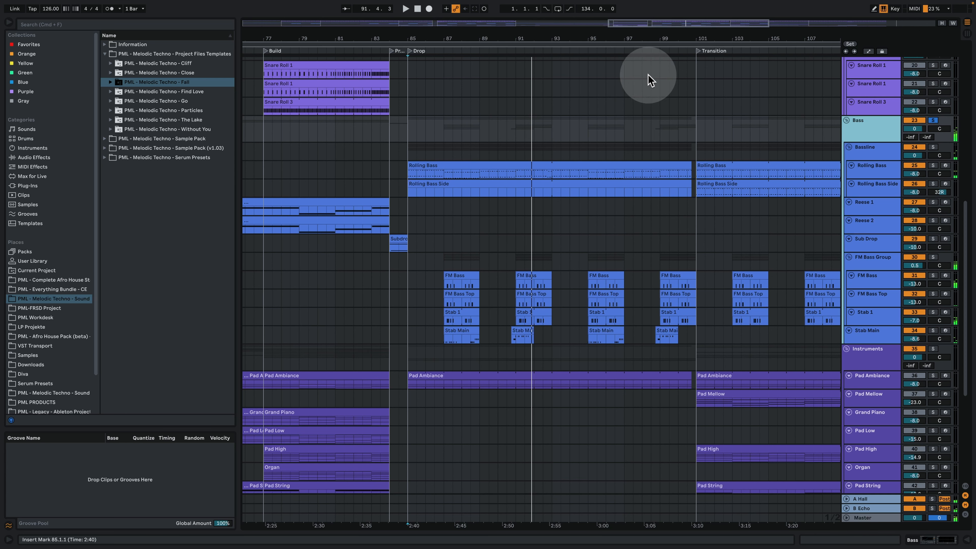
# Play the soloed Reese basses from the start of the Build at bar 77 and from bar 69
pyautogui.moveTo(551, 42); pyautogui.dragTo(552, 37)
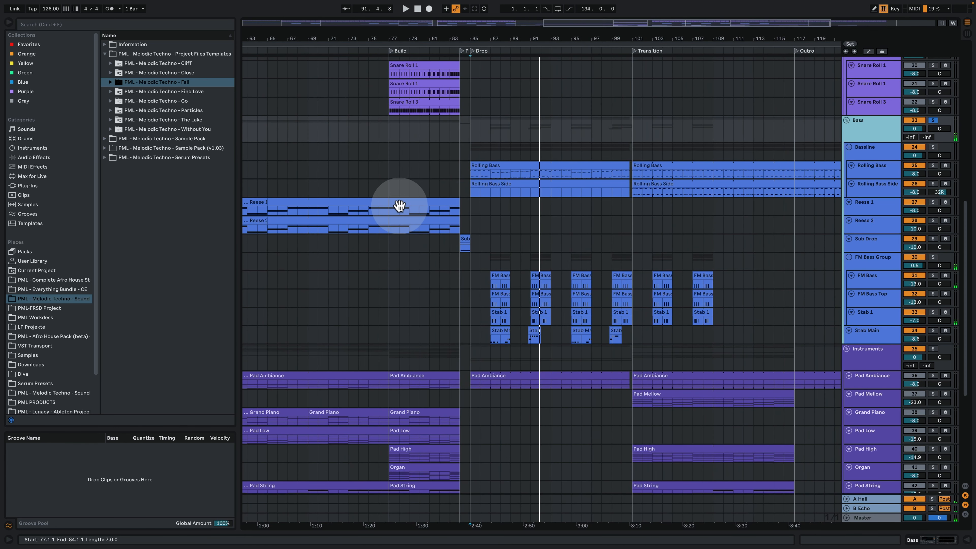
pyautogui.click(392, 210)
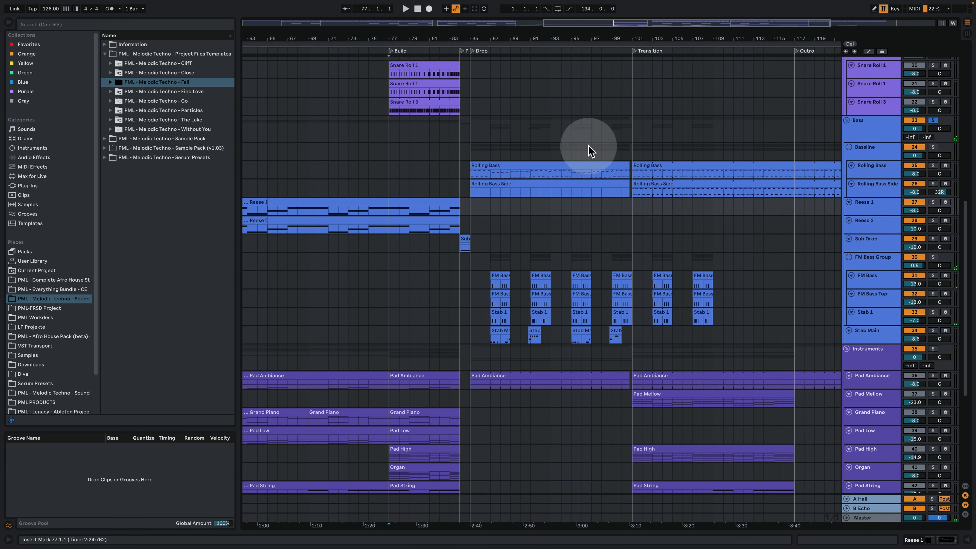
pyautogui.press('space')
pyautogui.moveTo(503, 35); pyautogui.dragTo(503, 23)
pyautogui.click(529, 210)
pyautogui.press('space')
pyautogui.press('space')
pyautogui.press('space')
# Solo the Instruments group and play the Build from bar 77
pyautogui.scroll(-3, 863, 337)
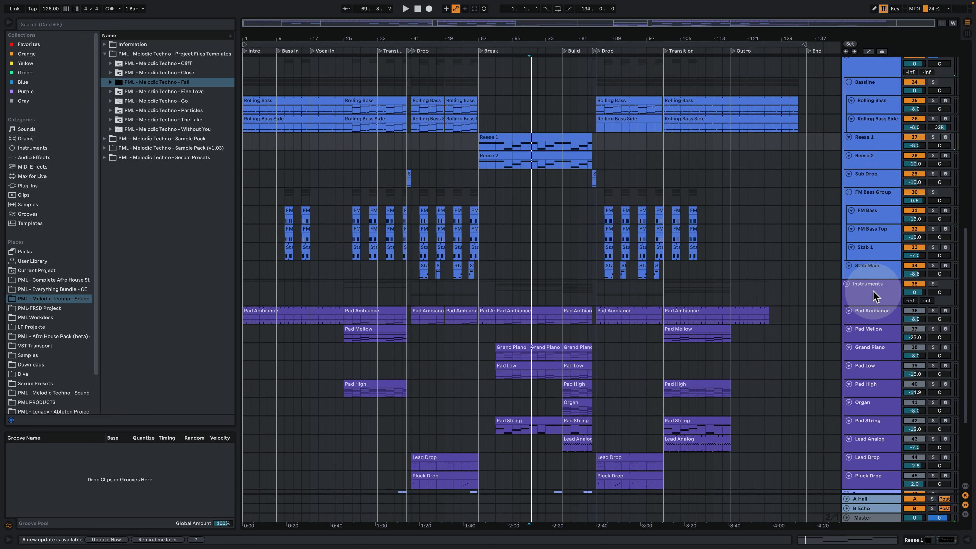
pyautogui.click(874, 292)
pyautogui.click(571, 297)
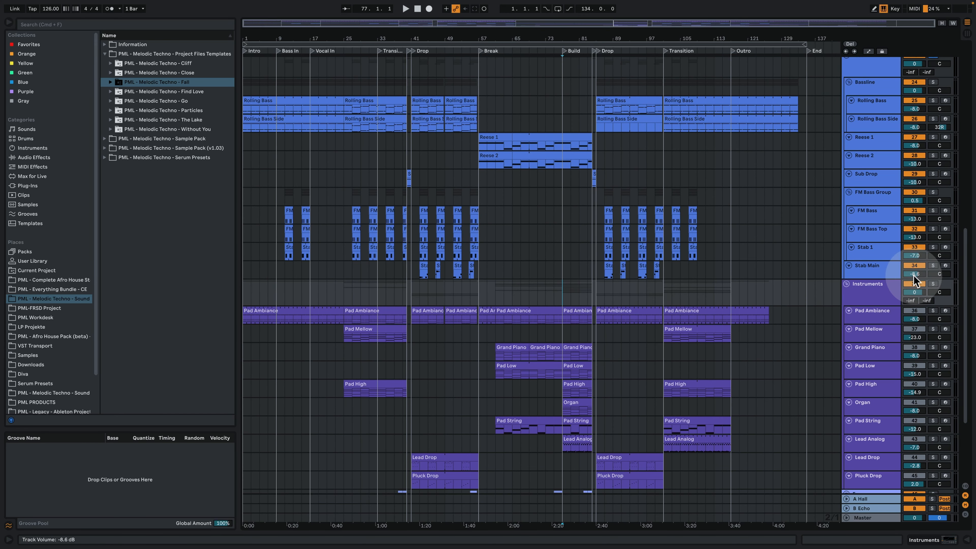
pyautogui.click(934, 285)
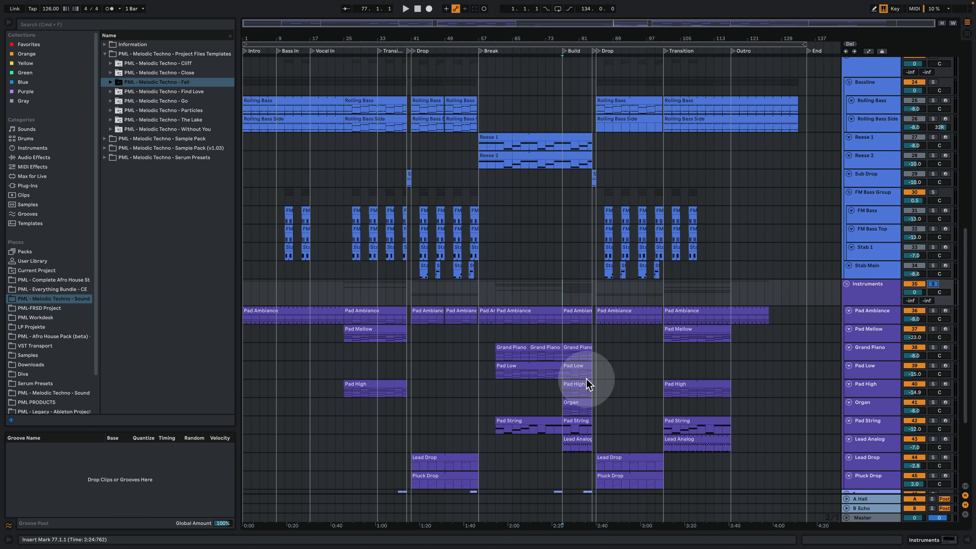
pyautogui.press('space')
# Show the Grand Piano track's device chain and examine the remaining instrument, Fx and vocal tracks
pyautogui.doubleClick(870, 347)
pyautogui.scroll(-10, 579, 346)
pyautogui.press('space')
# Play the soloed instruments in the Transition from bar 101 with the Pad High clip's track selected
pyautogui.click(665, 125)
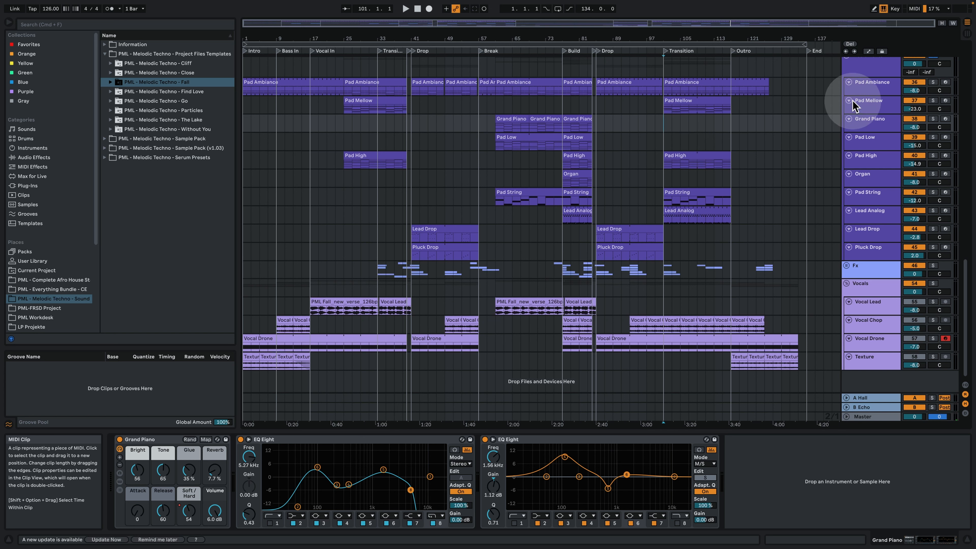
pyautogui.click(680, 156)
pyautogui.press('space')
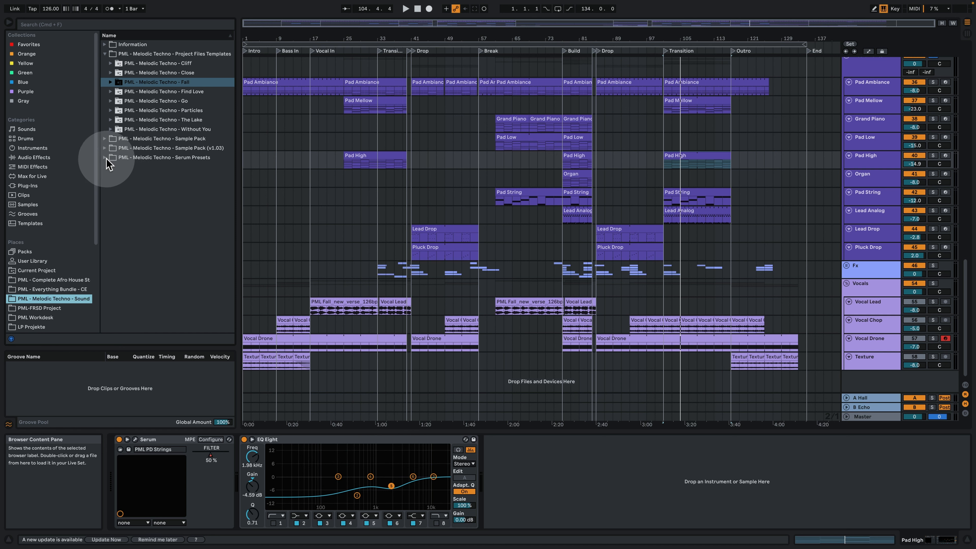
# Expand the PML - Melodic Techno - Serum Presets folder in the browser
pyautogui.click(110, 157)
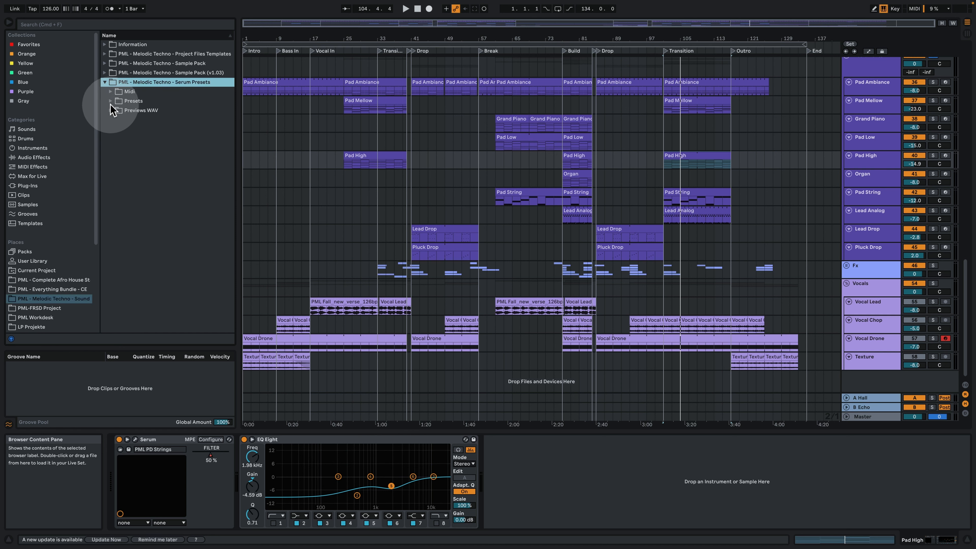
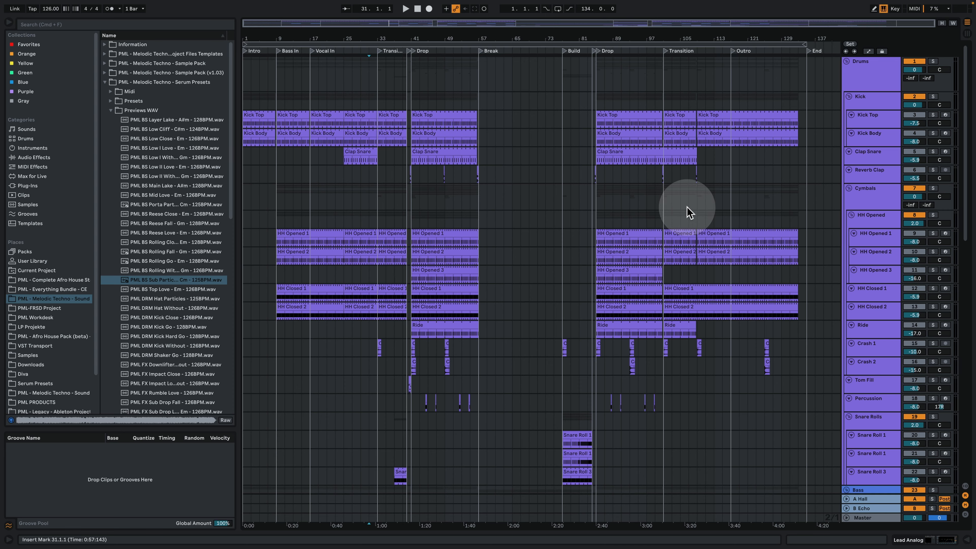
# Inspect the device chains of the A Hall, B Echo and Master tracks, then hide the device view
pyautogui.scroll(-3, 713, 289)
pyautogui.scroll(-10, 707, 296)
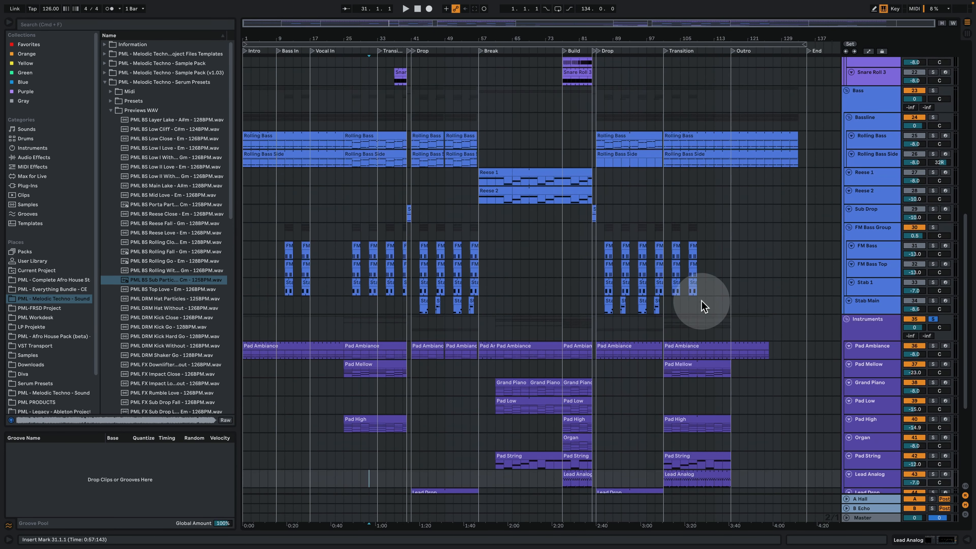
pyautogui.scroll(11, 696, 300)
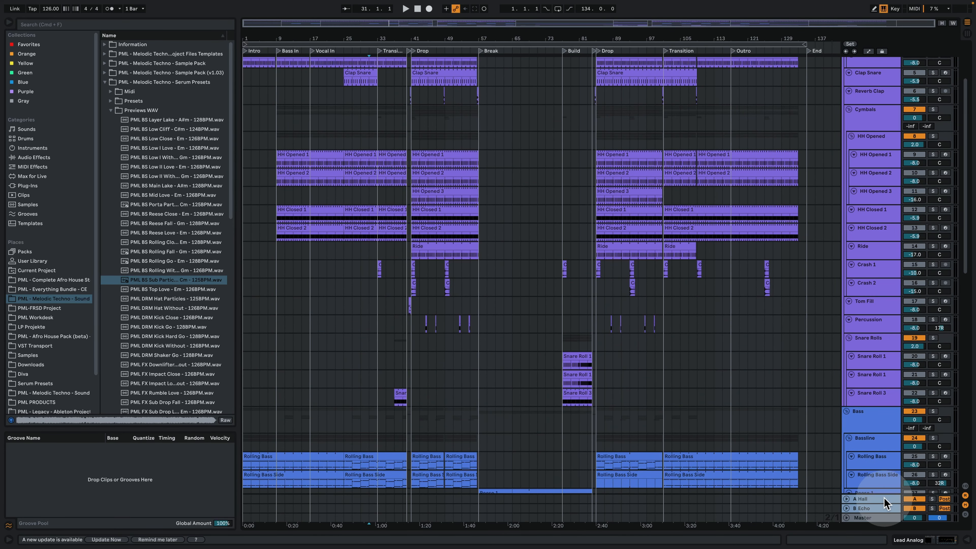
pyautogui.doubleClick(886, 500)
pyautogui.click(869, 407)
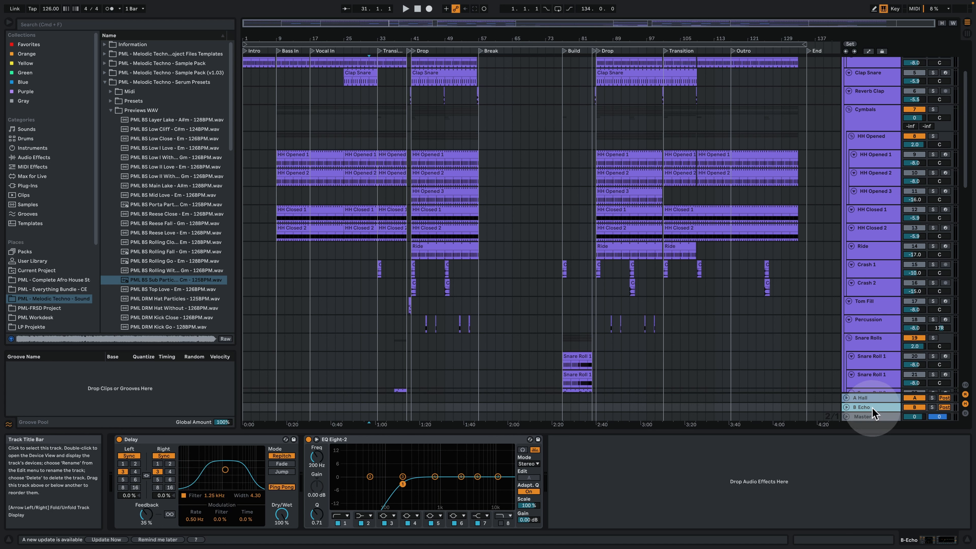
pyautogui.click(870, 416)
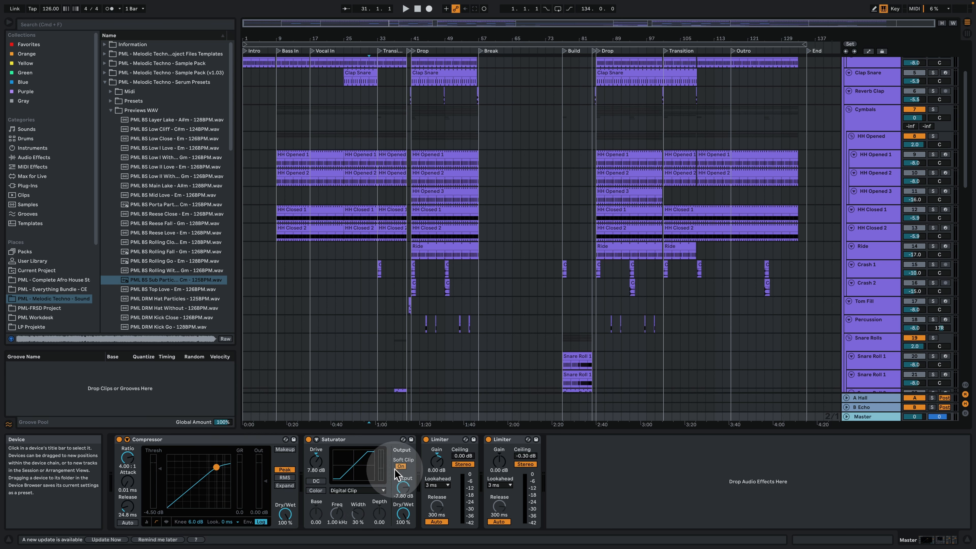
pyautogui.click(965, 540)
# Solo the Kick group and play the second Drop from bar 85 with its clips shown close up
pyautogui.scroll(3, 652, 256)
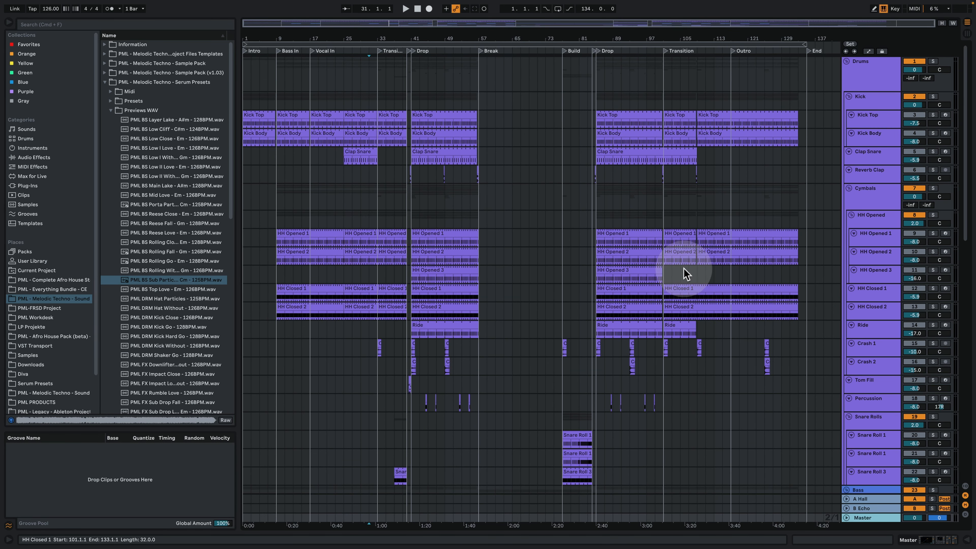
pyautogui.click(597, 123)
pyautogui.click(934, 97)
pyautogui.press('space')
pyautogui.moveTo(594, 39); pyautogui.dragTo(592, 76)
pyautogui.press('space')
# Show the Kick Top track's device chain and solo that track
pyautogui.doubleClick(875, 117)
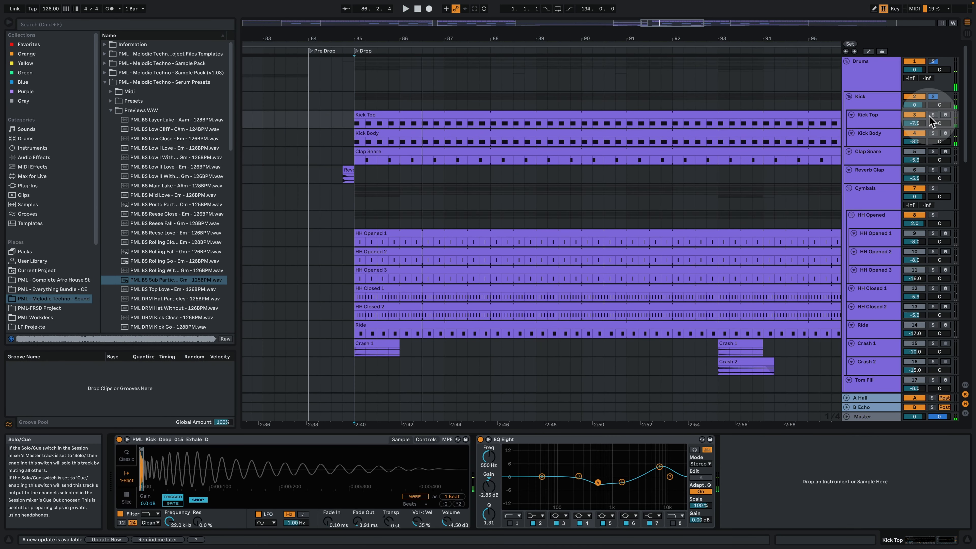
pyautogui.click(933, 115)
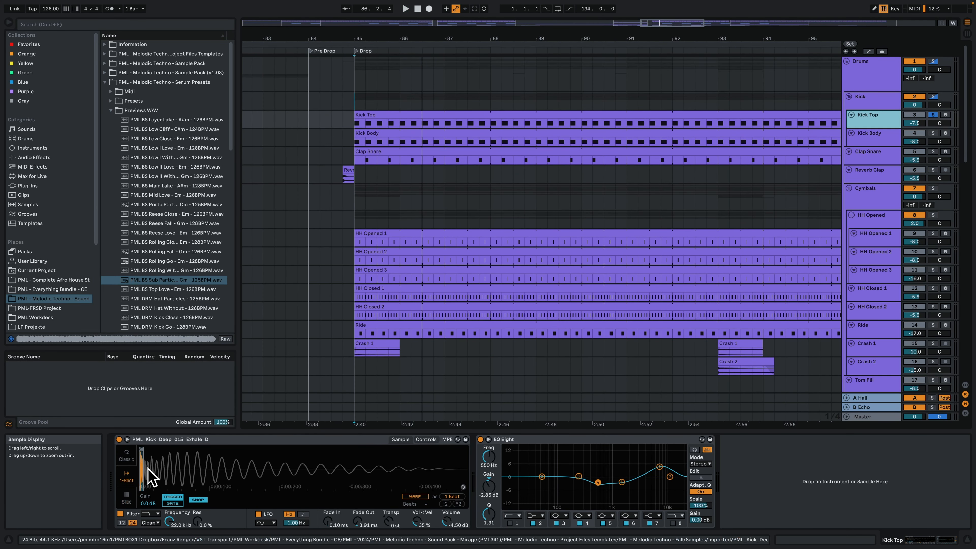
# Audition the soloed Kick Top track, and solo Kick Body and play its clip from bar 85
pyautogui.press('space')
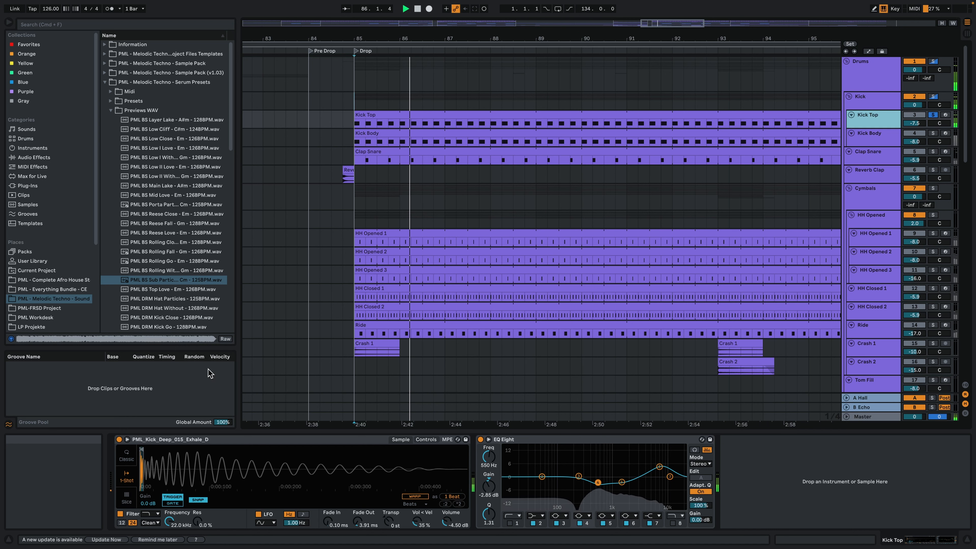
pyautogui.click(218, 355)
pyautogui.click(876, 140)
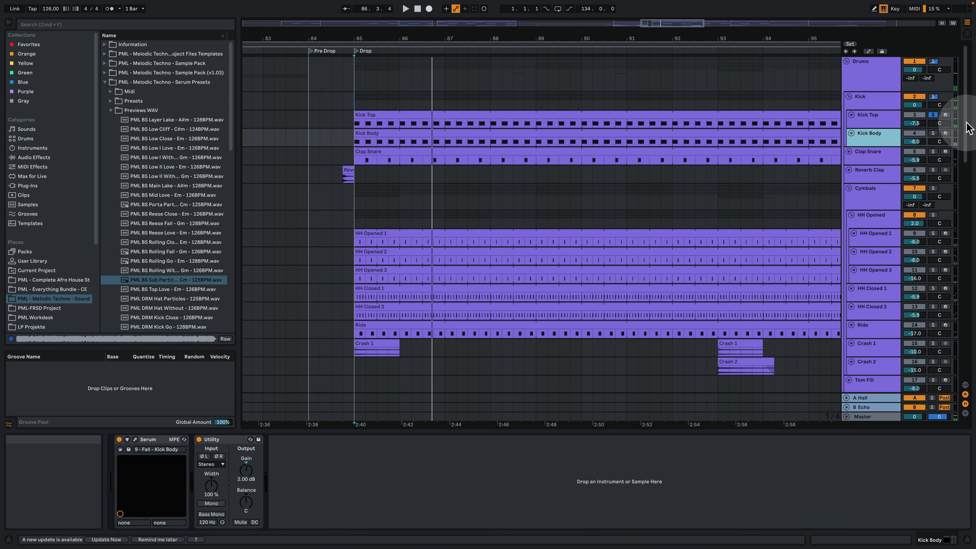
pyautogui.click(934, 133)
pyautogui.moveTo(358, 37); pyautogui.dragTo(386, 69)
pyautogui.click(865, 140)
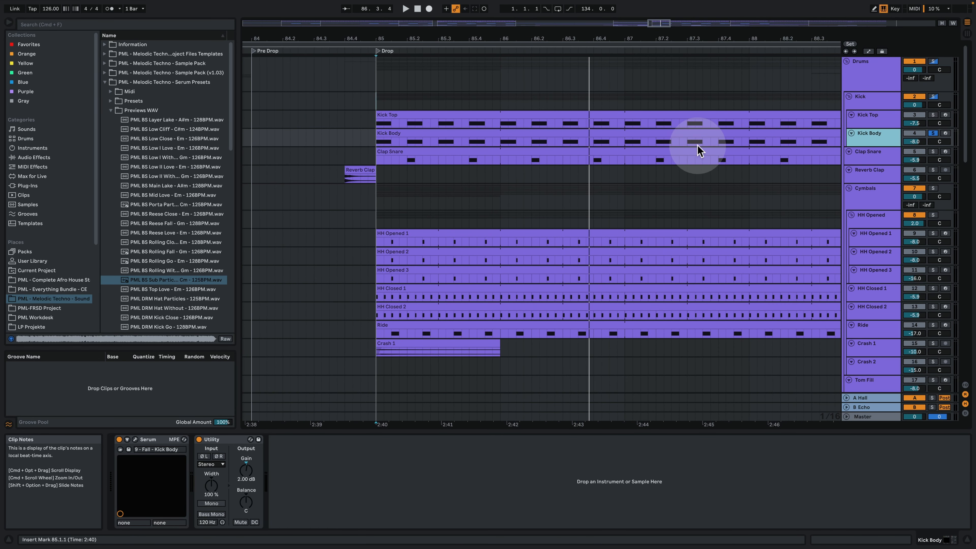
pyautogui.click(394, 135)
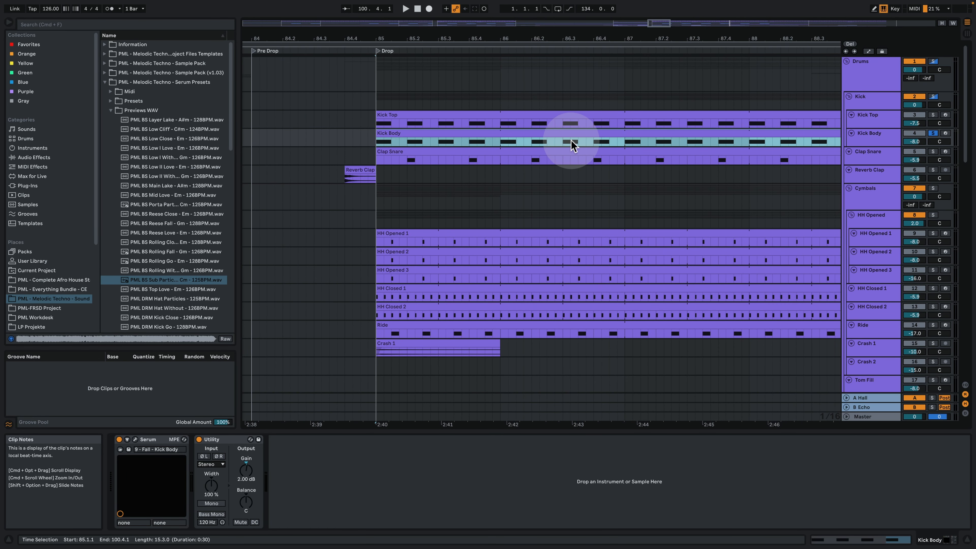
pyautogui.press('space')
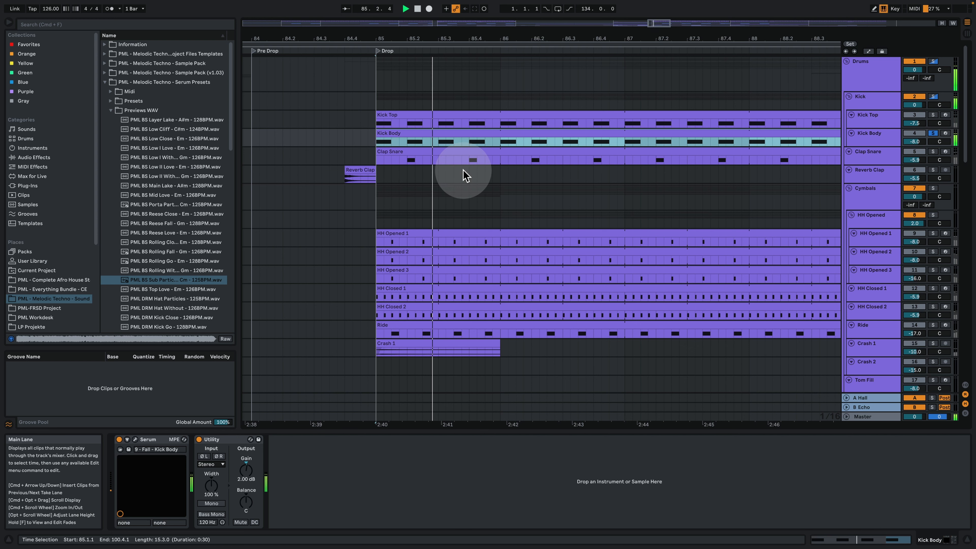
# Open Kick Body's Serum instrument and inspect its LFO 2 curve and modulation matrix
pyautogui.click(132, 440)
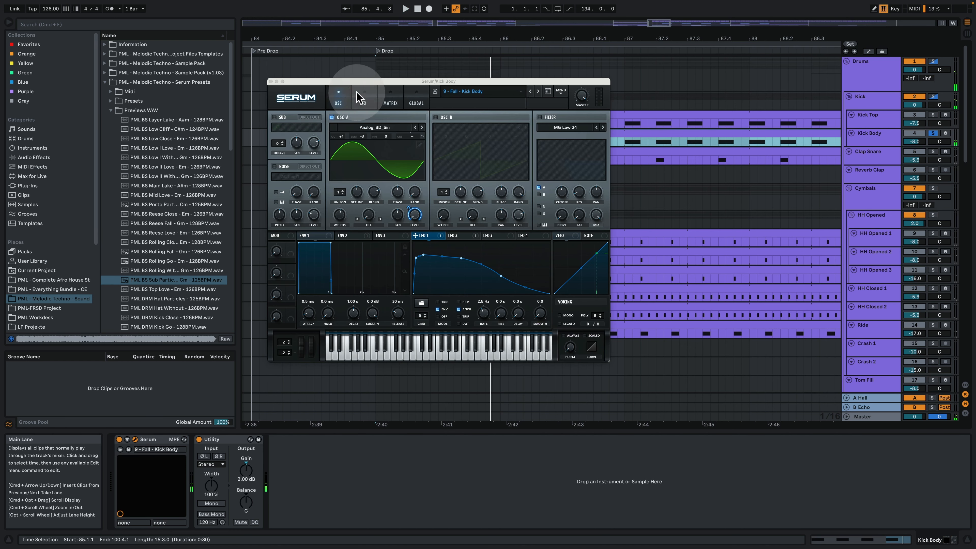
pyautogui.moveTo(484, 84); pyautogui.dragTo(368, 134)
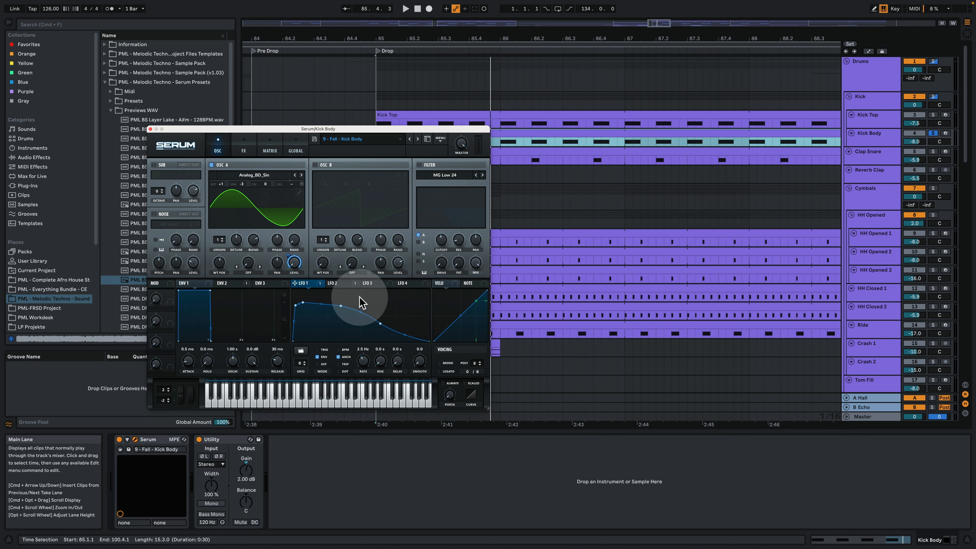
pyautogui.click(349, 289)
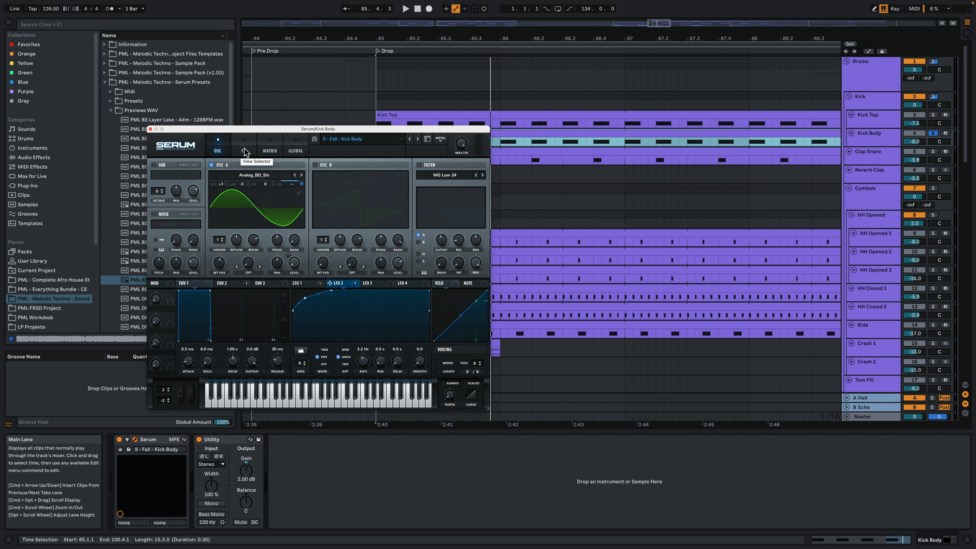
pyautogui.click(269, 149)
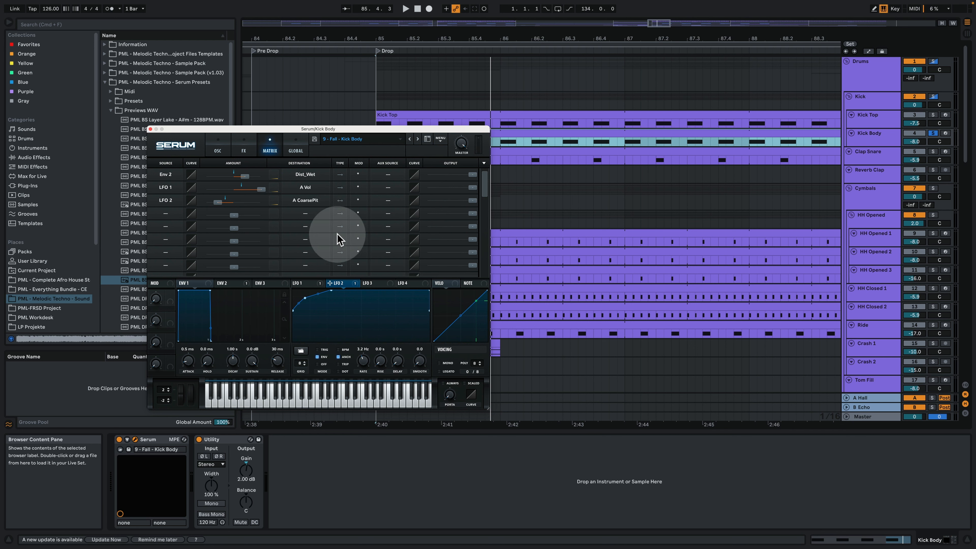
# Try reducing the LFO 2 modulation amount on A CoarsePit while the kick plays, and undo the change
pyautogui.press('space')
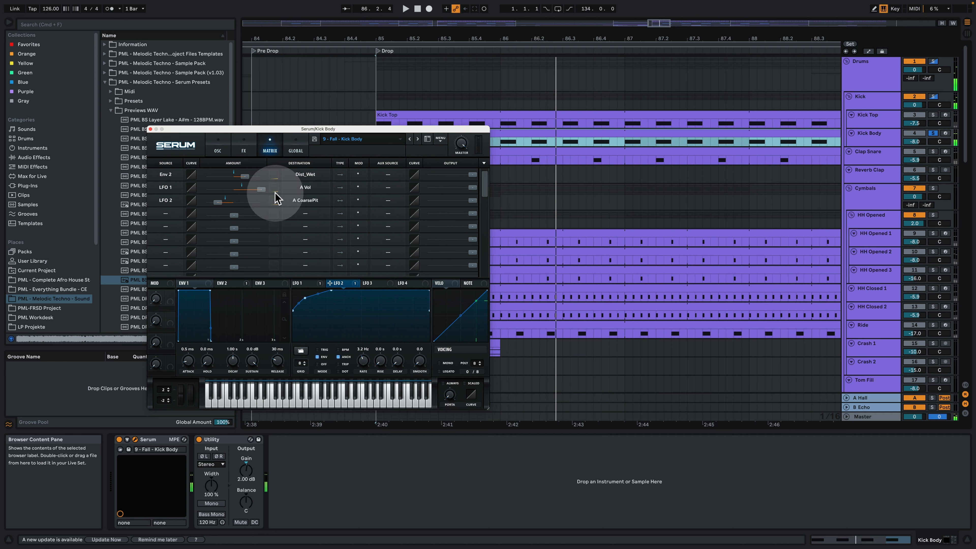
pyautogui.moveTo(218, 203); pyautogui.dragTo(235, 208)
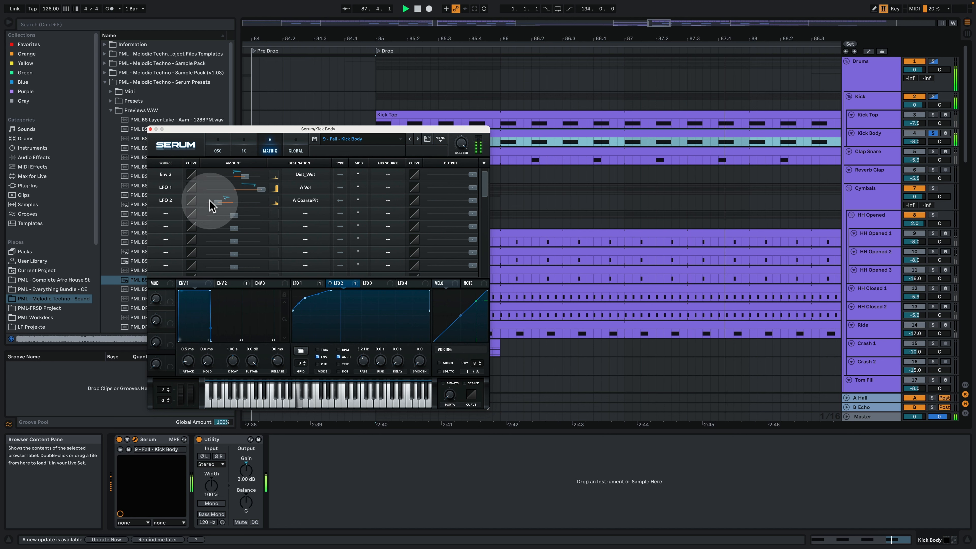
pyautogui.press('super+z')
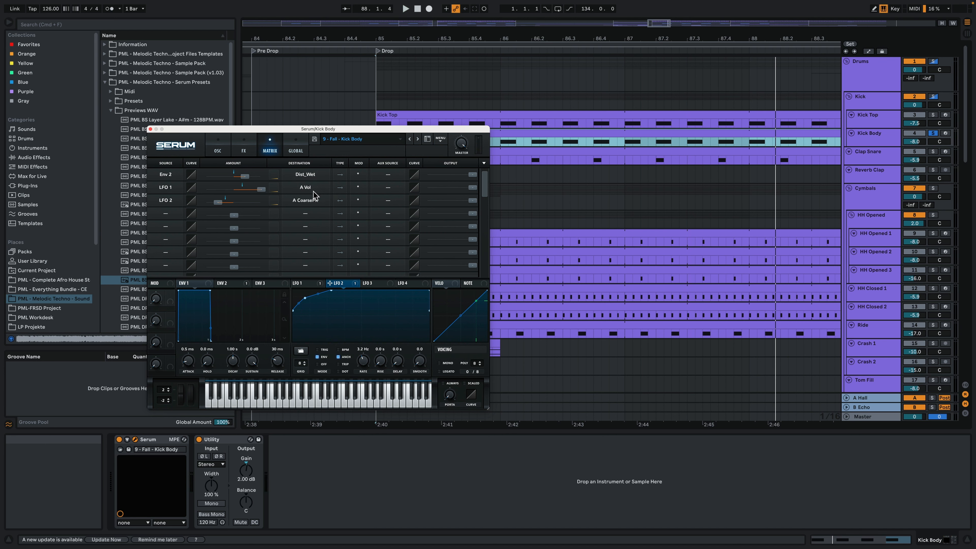
pyautogui.click(316, 204)
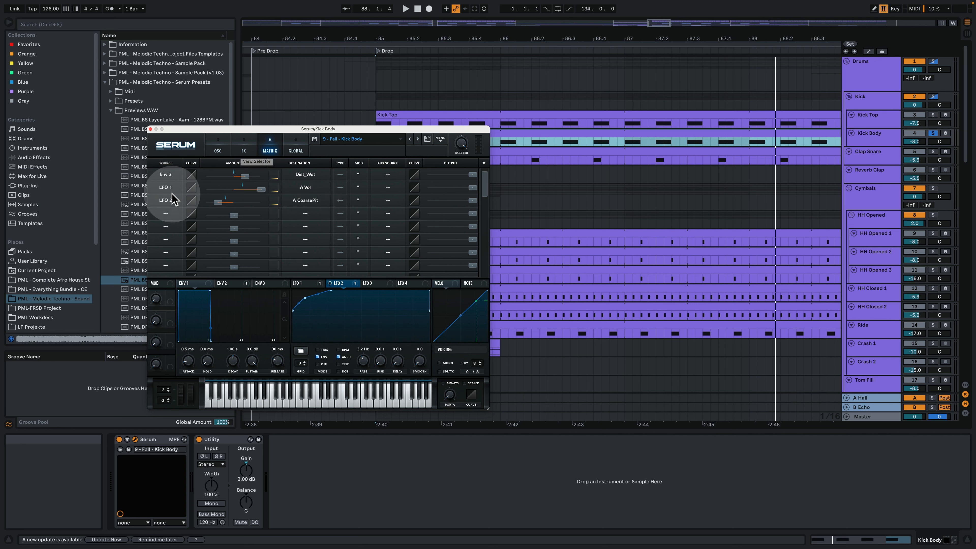
# Inspect Serum's distortion effect and oscillator page while Kick Body plays, and close the plugin window
pyautogui.click(244, 150)
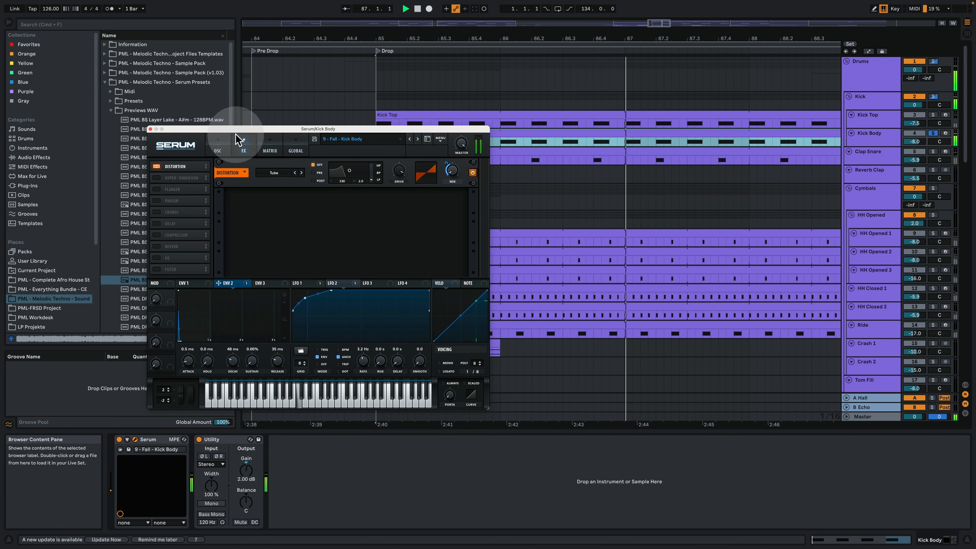
pyautogui.click(218, 148)
pyautogui.click(150, 129)
# Solo Kick Top together with Kick Body and play both kick layers with Kick Top's devices shown
pyautogui.click(933, 115)
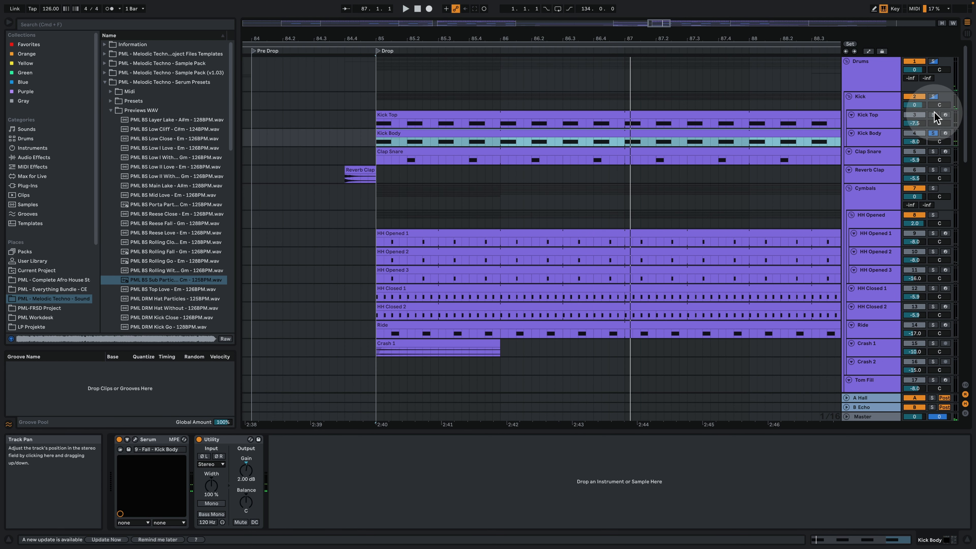
pyautogui.click(880, 120)
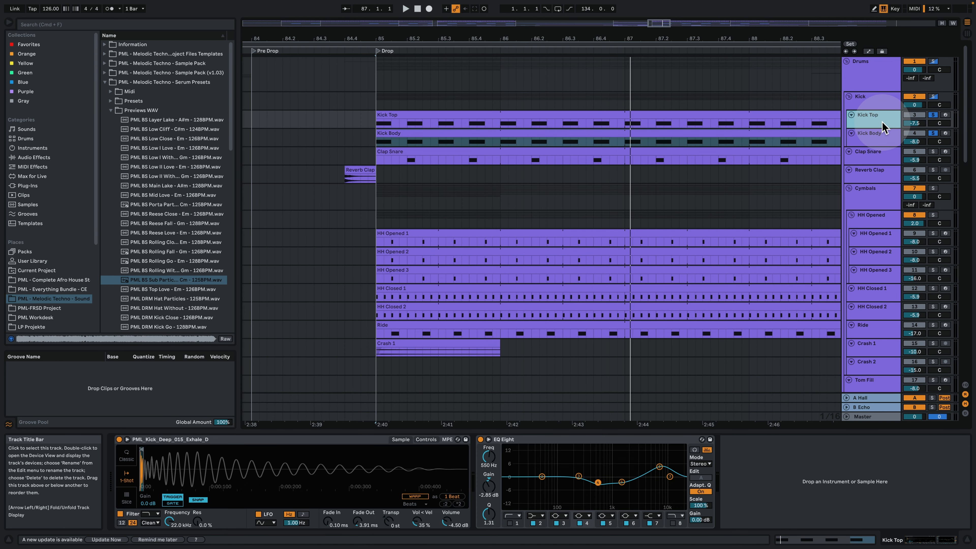
pyautogui.press('space')
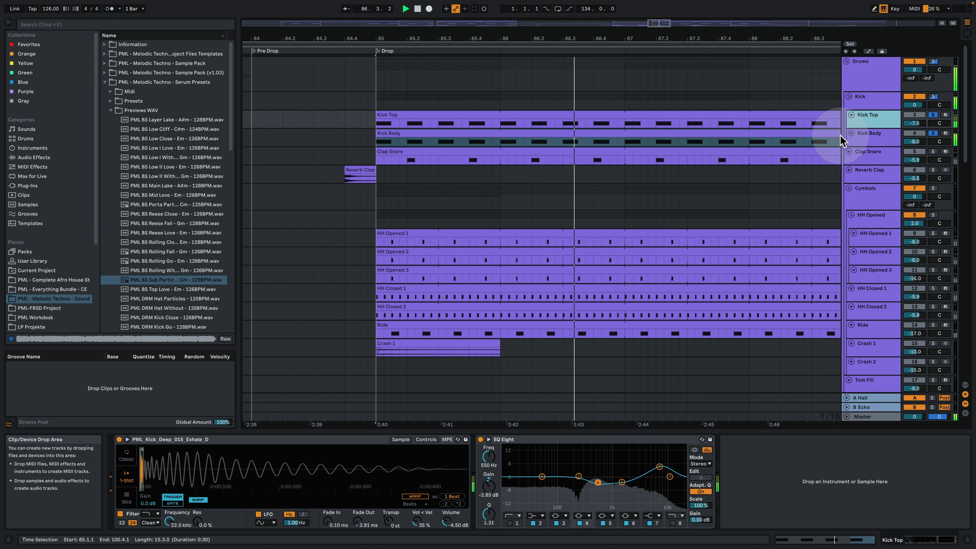
# Show Clap Snare's devices and preview the PML_MTSP1_Kick_013_Fall_G.wav one-shot from the PML - Melodic Techno - Sample Pack folder
pyautogui.click(877, 154)
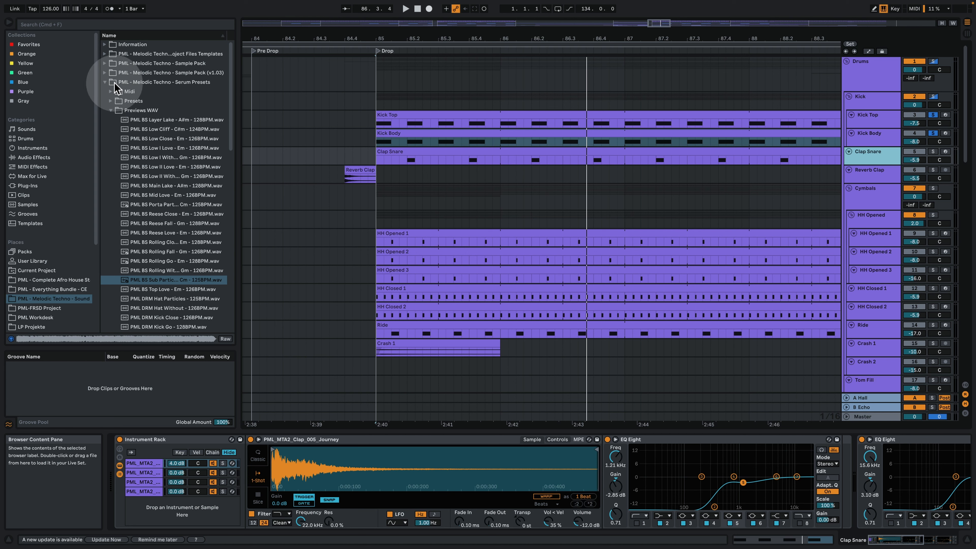
pyautogui.click(104, 63)
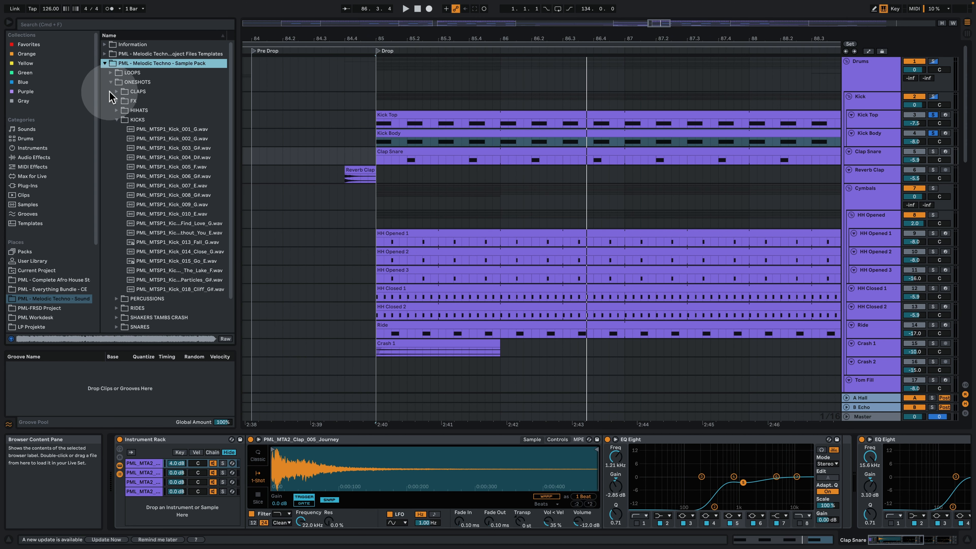
pyautogui.click(198, 243)
# Solo only the Clap Snare track and play it from bar 85 with its device chain shown
pyautogui.click(867, 156)
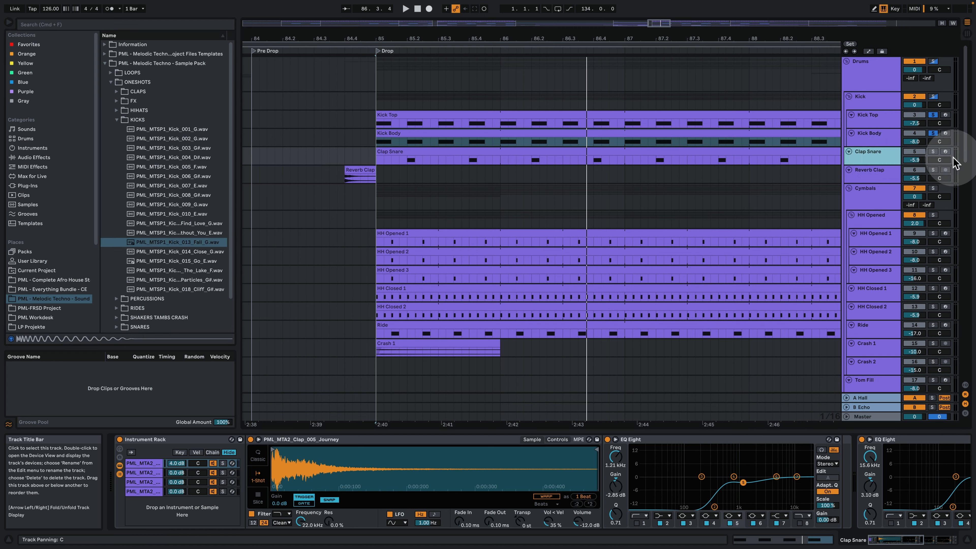
pyautogui.click(933, 151)
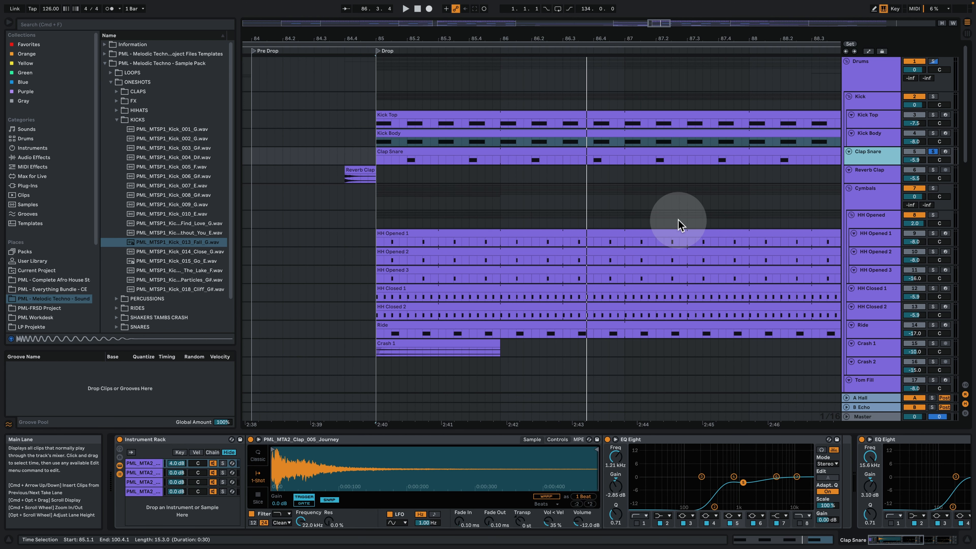
pyautogui.press('space')
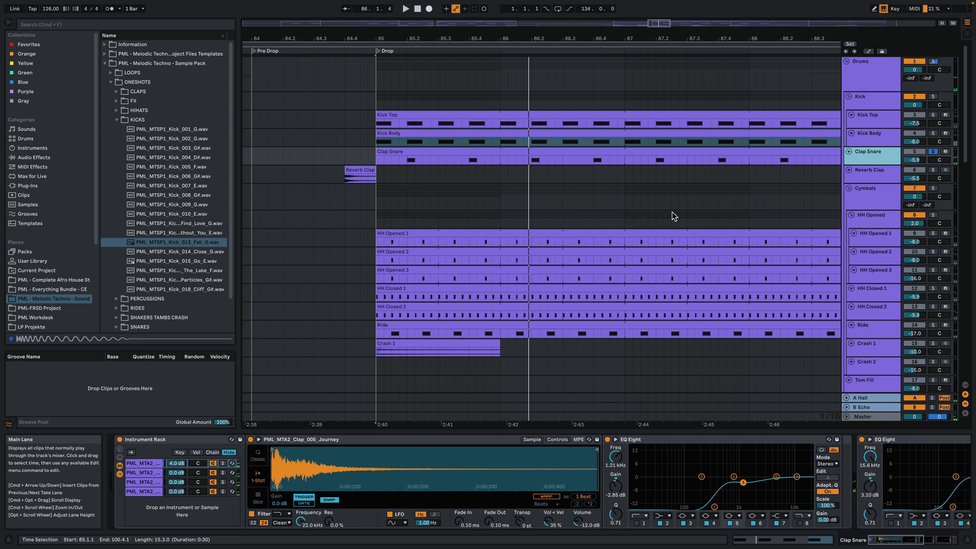
pyautogui.press('space')
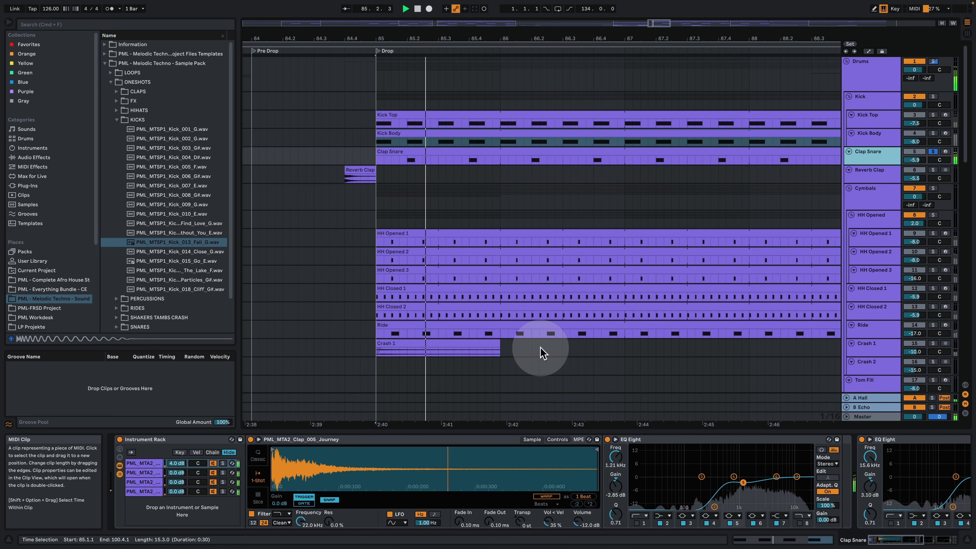
pyautogui.press('space')
# Solo each clap layer in Clap Snare's Instrument Rack in turn, and clear the chain solo and play all four together
pyautogui.click(224, 483)
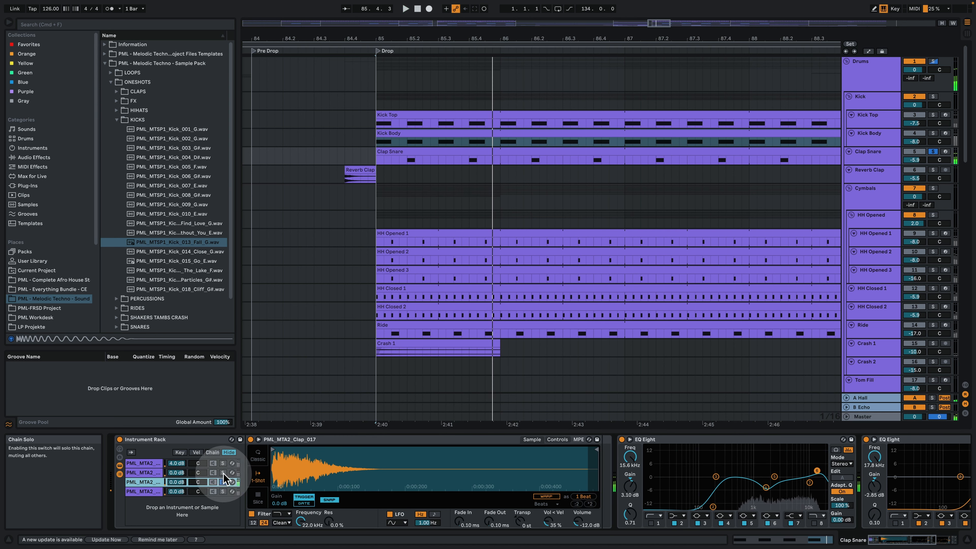
pyautogui.click(223, 473)
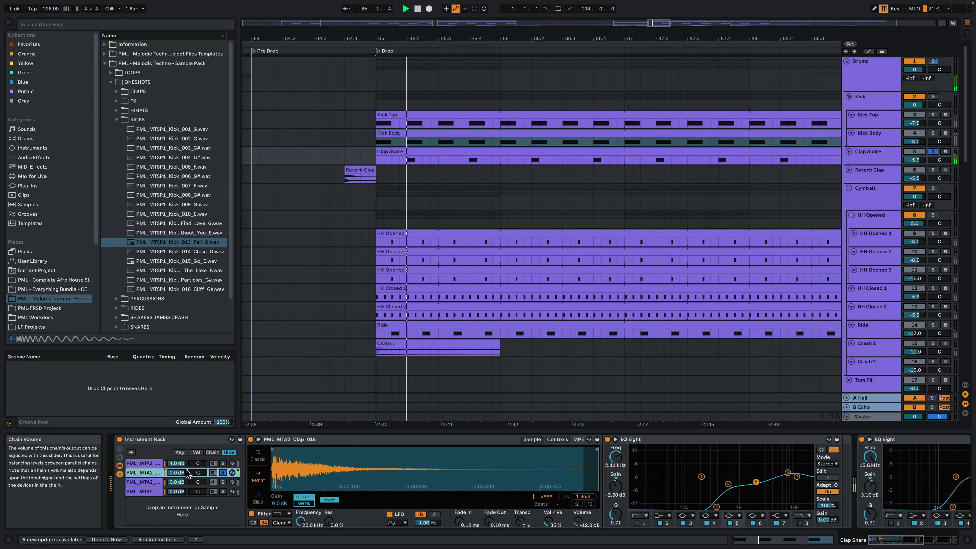
pyautogui.click(223, 492)
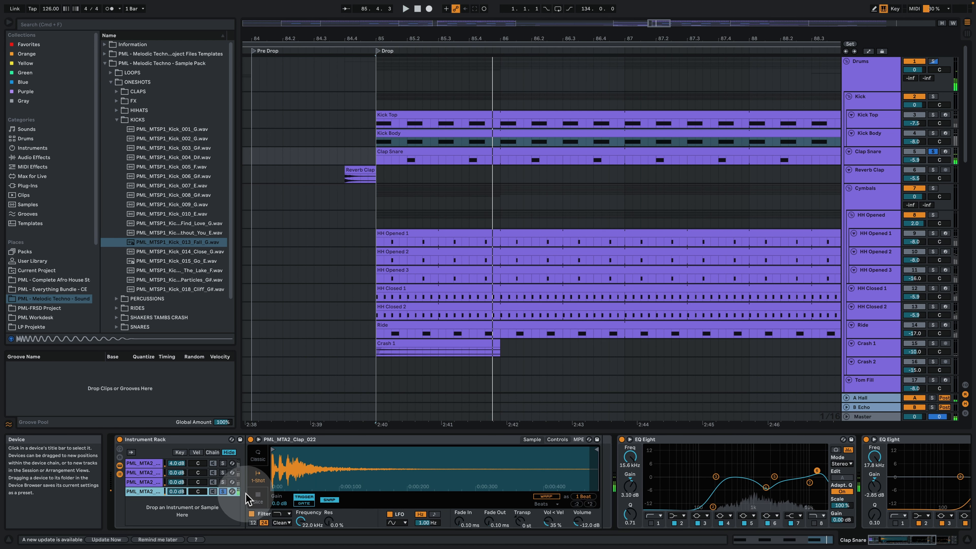
pyautogui.click(223, 463)
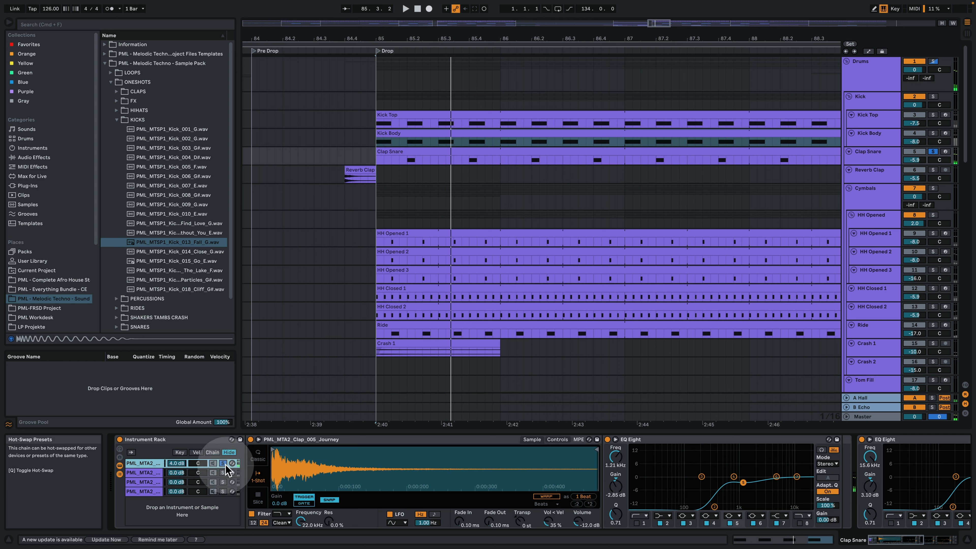
pyautogui.click(223, 464)
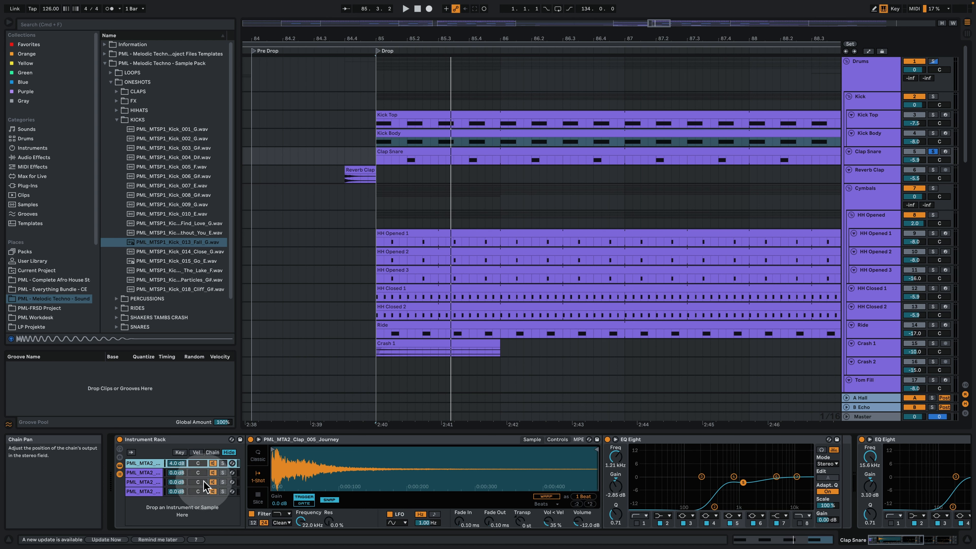
pyautogui.press('space')
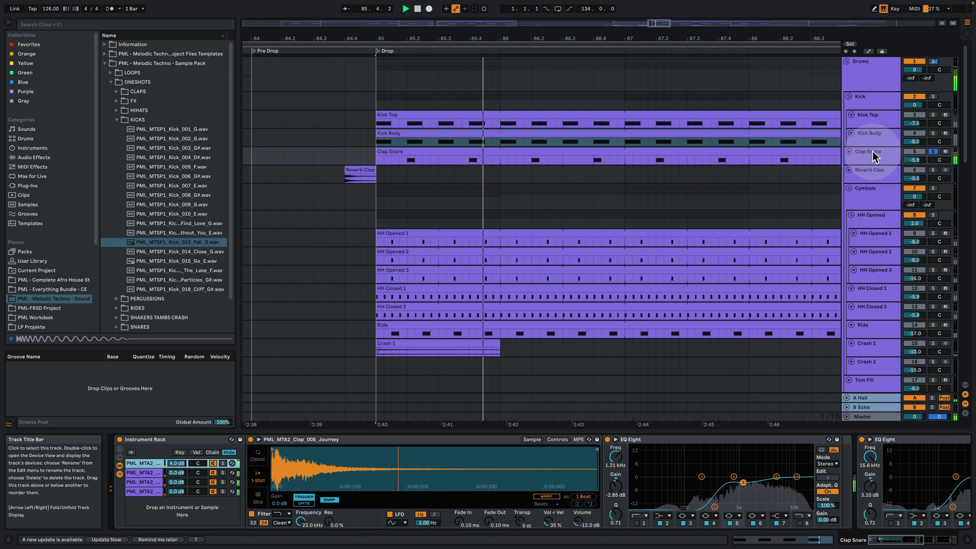
pyautogui.click(873, 158)
pyautogui.moveTo(872, 166); pyautogui.dragTo(871, 199)
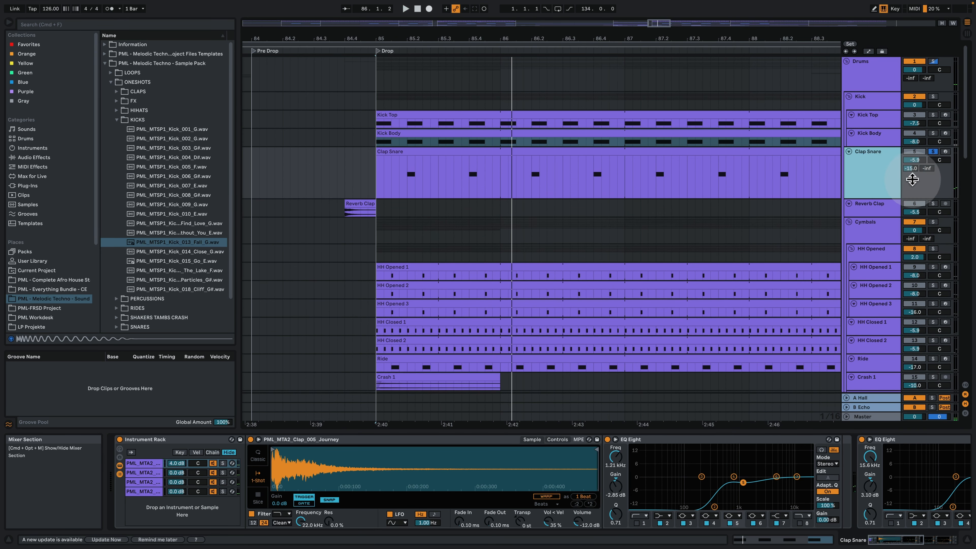
pyautogui.click(872, 400)
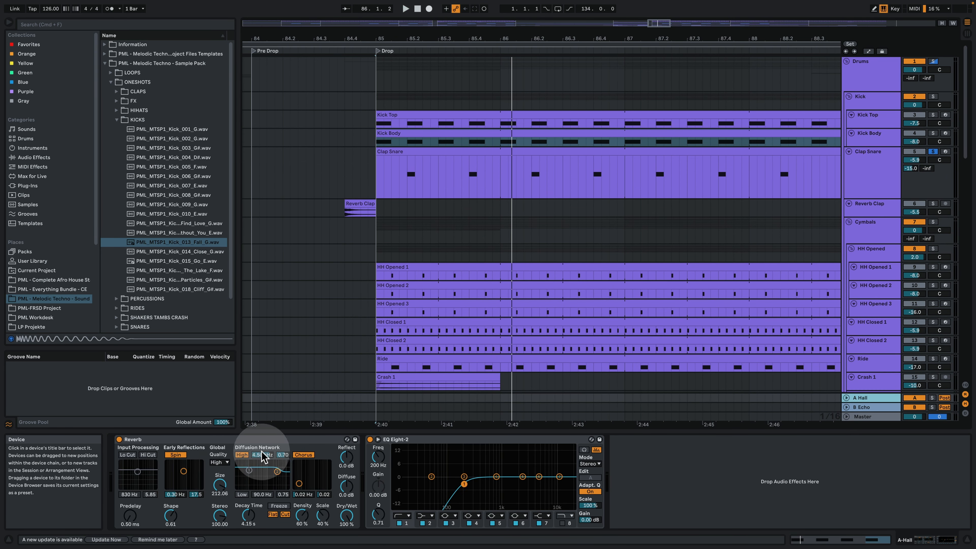
pyautogui.press('space')
pyautogui.press('space')
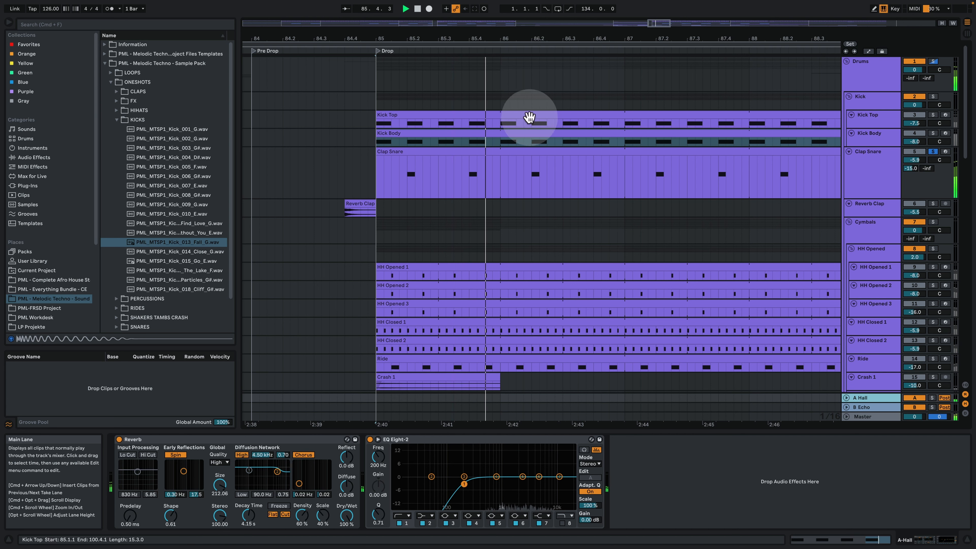
# Unsolo Clap Snare and show its clip close up from the start of the Drop at bar 85
pyautogui.click(933, 151)
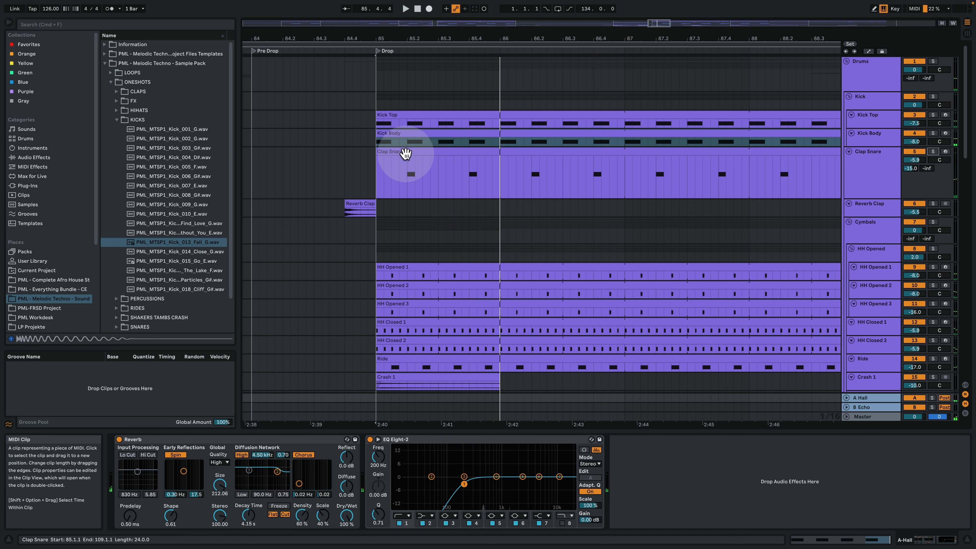
pyautogui.click(376, 160)
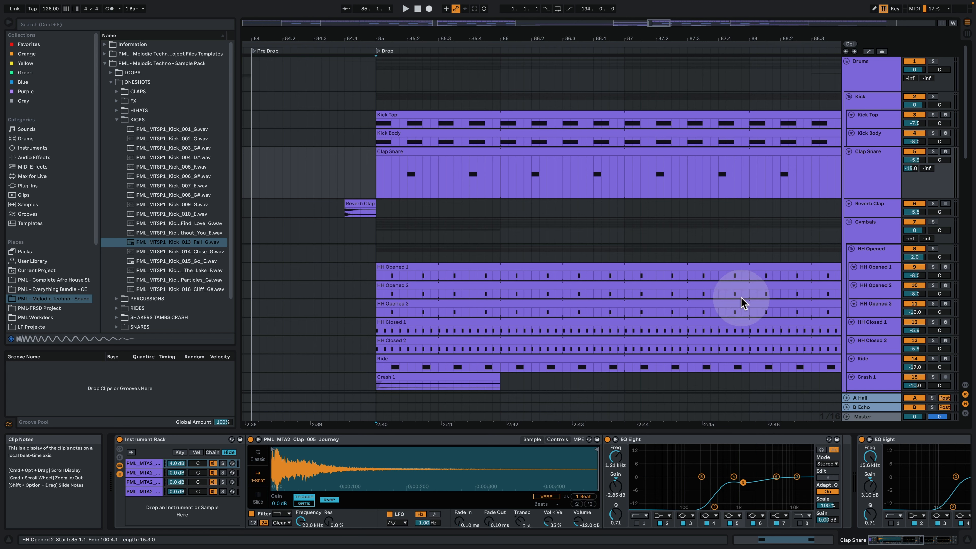
pyautogui.moveTo(414, 41); pyautogui.dragTo(419, 161)
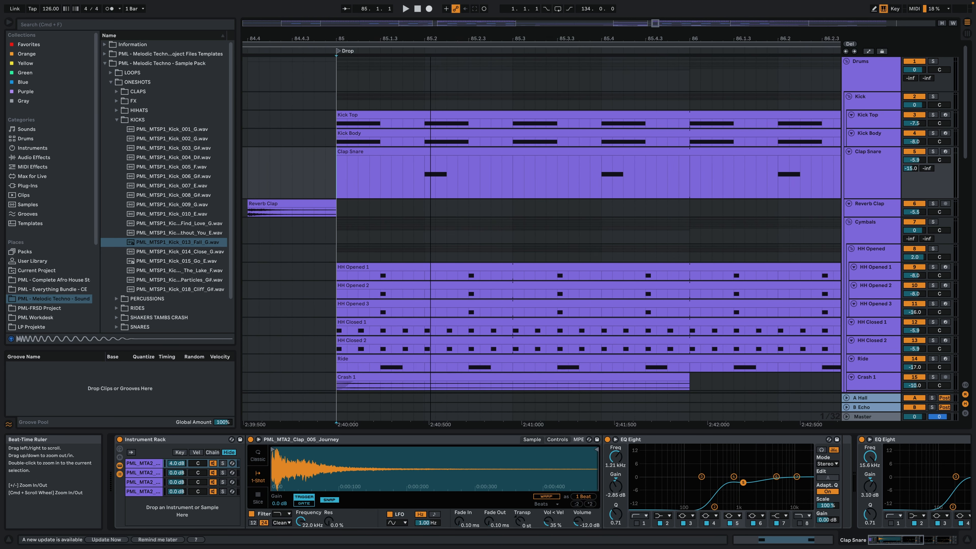
# Show the device chains of the HH Opened group and the HH Opened 1 track
pyautogui.click(873, 252)
pyautogui.click(881, 234)
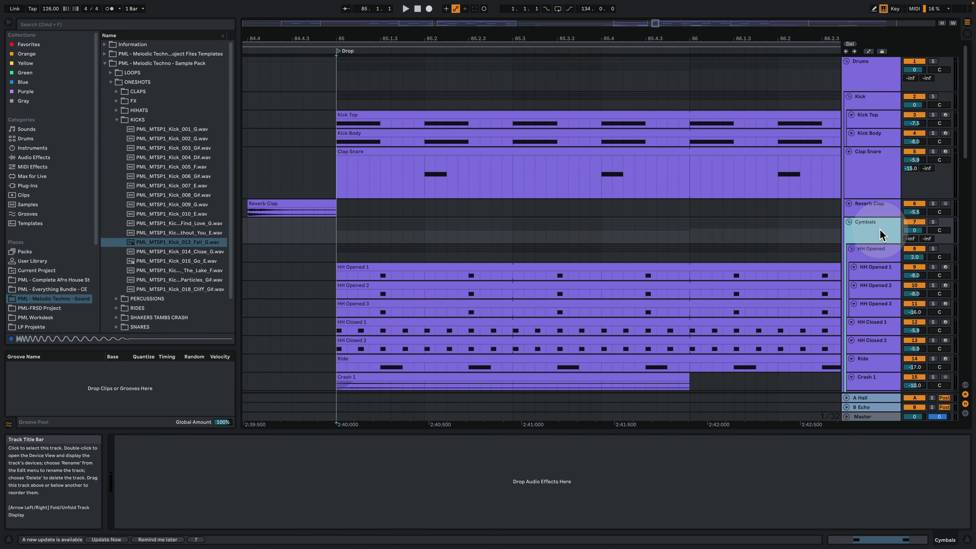
pyautogui.click(892, 254)
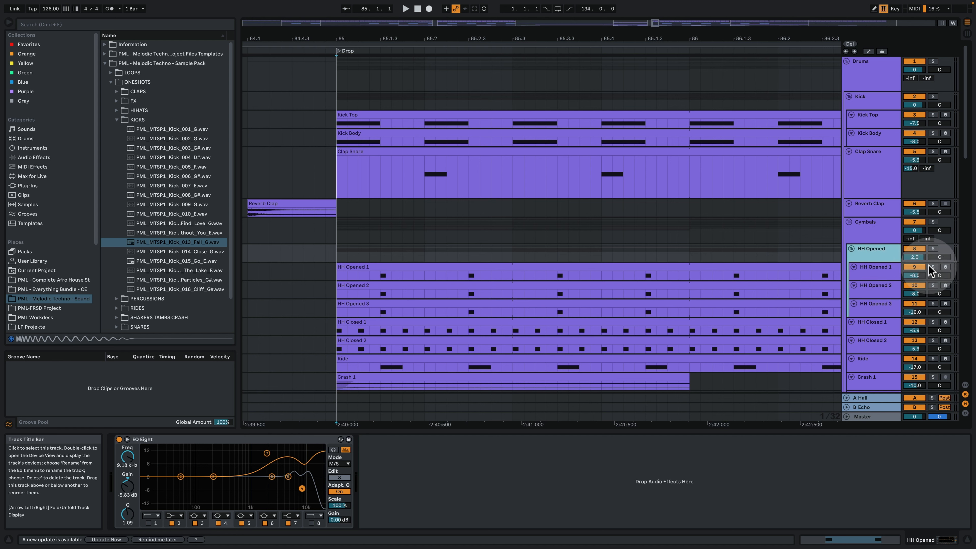
pyautogui.click(380, 275)
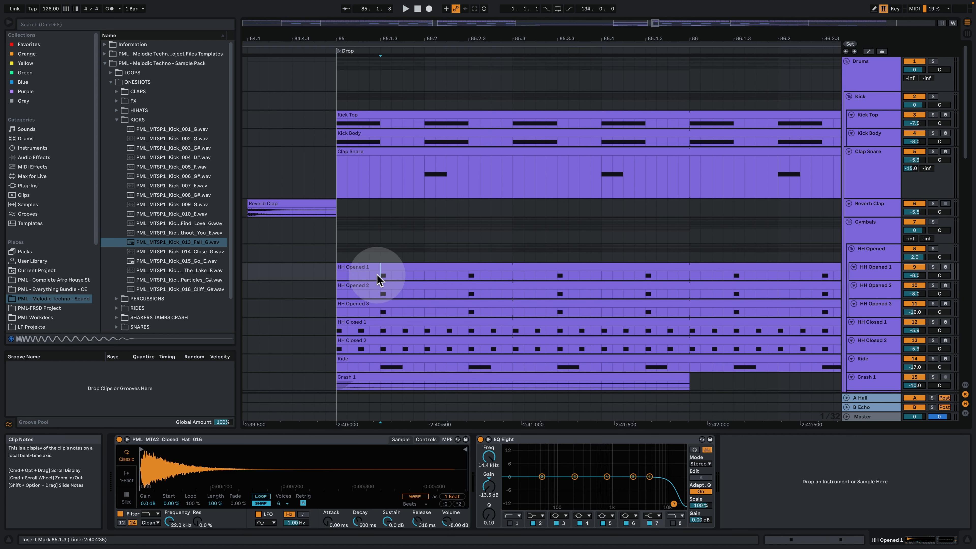
# Solo the HH Opened group together with Kick and Clap Snare, and play them from the Drop at bar 85
pyautogui.click(933, 248)
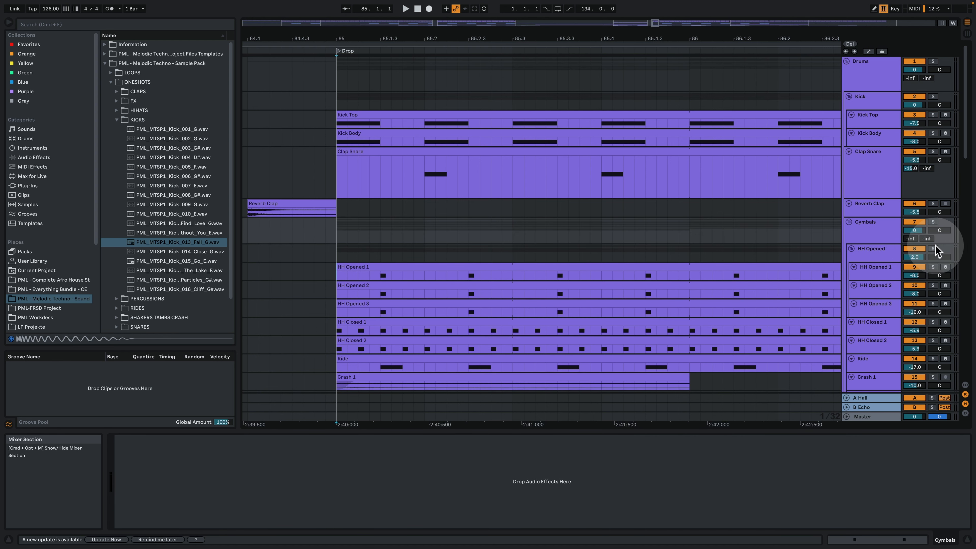
pyautogui.click(932, 97)
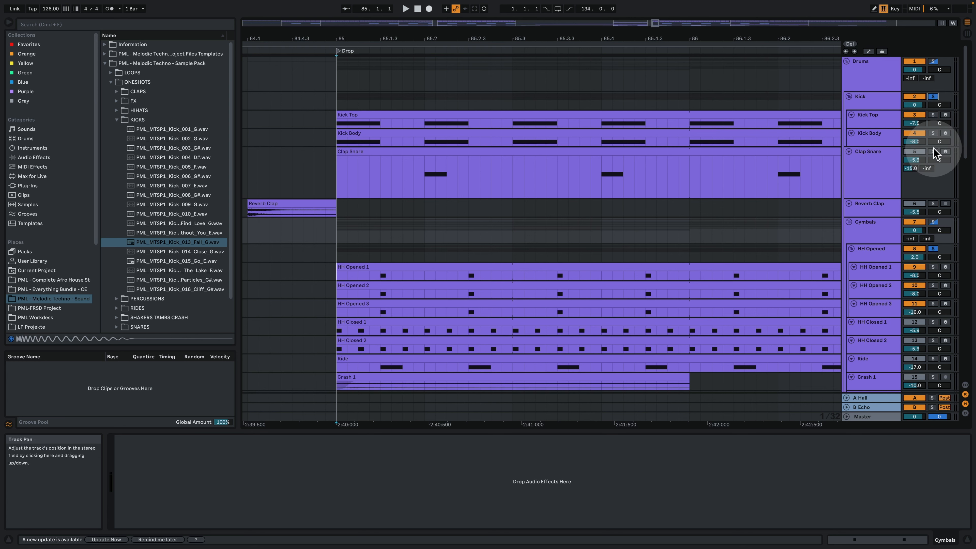
pyautogui.press('space')
pyautogui.moveTo(561, 37); pyautogui.dragTo(440, 20)
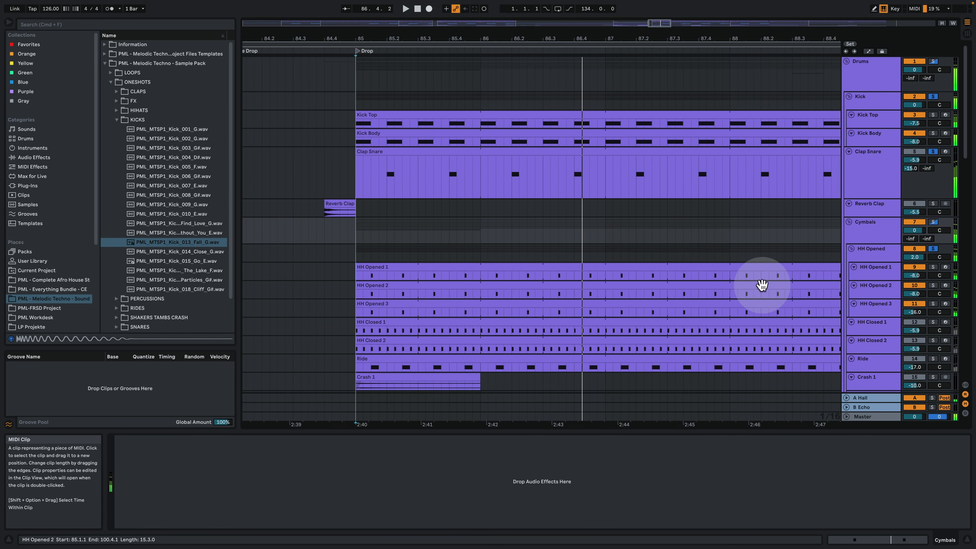
# Solo HH Opened 1, 2 and 3 in turn with their device chains shown, play all three together, and clear the solos
pyautogui.click(884, 273)
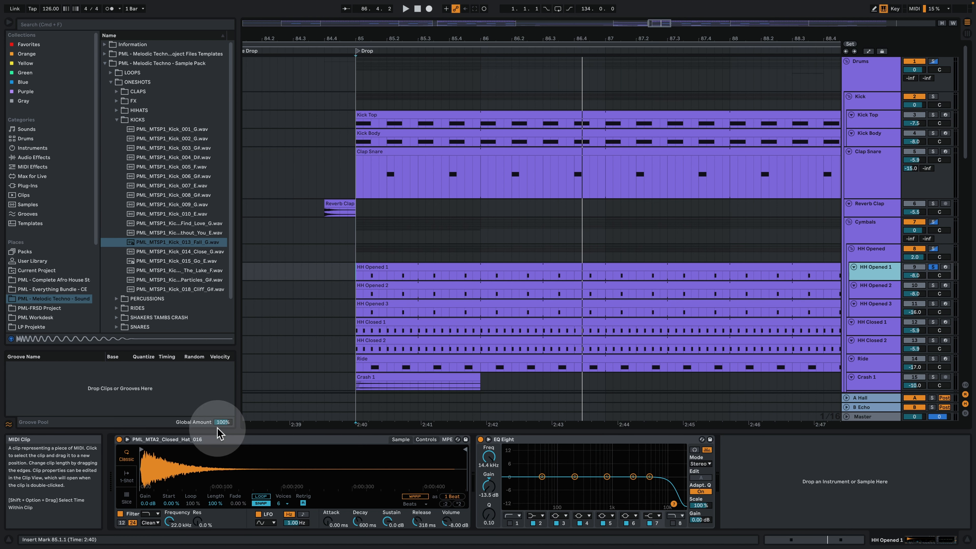
pyautogui.press('space')
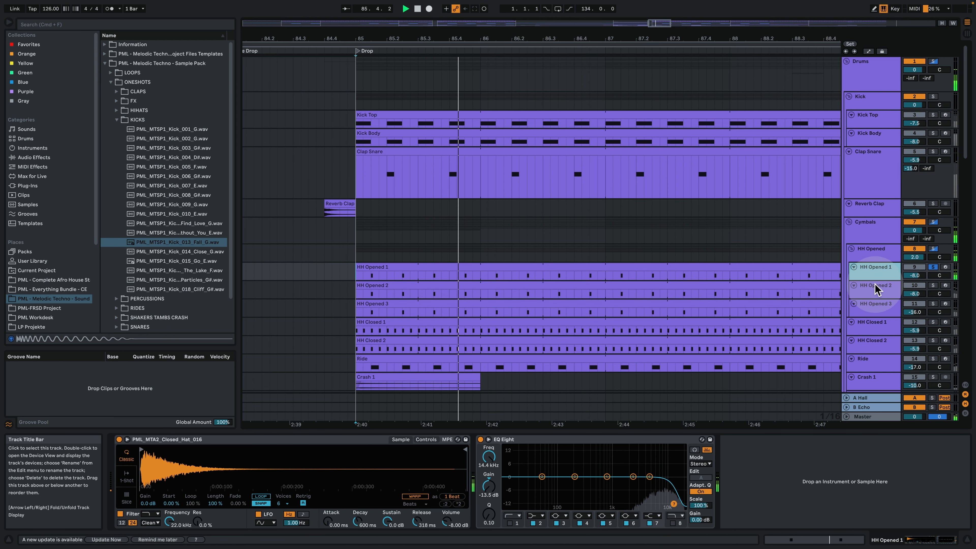
pyautogui.click(931, 289)
pyautogui.click(884, 288)
pyautogui.press('space')
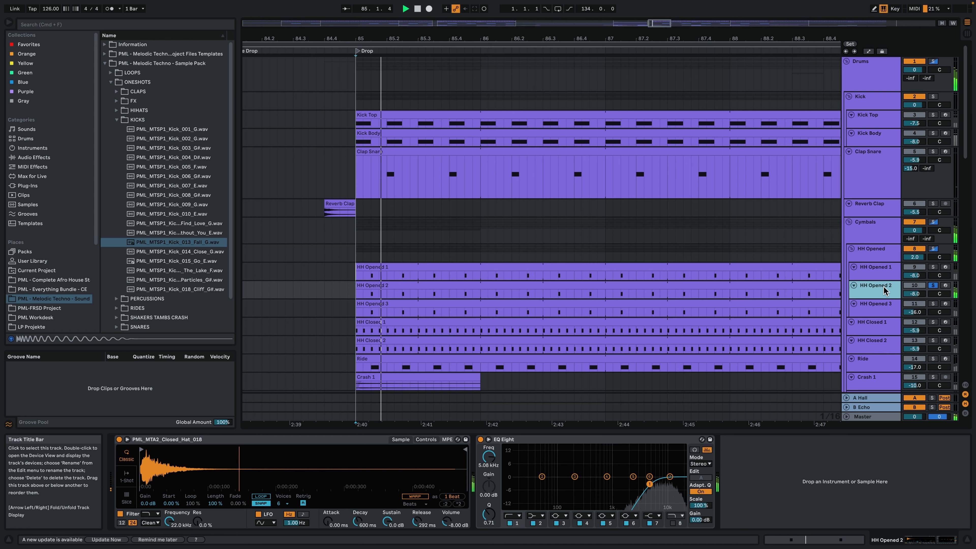
pyautogui.click(934, 303)
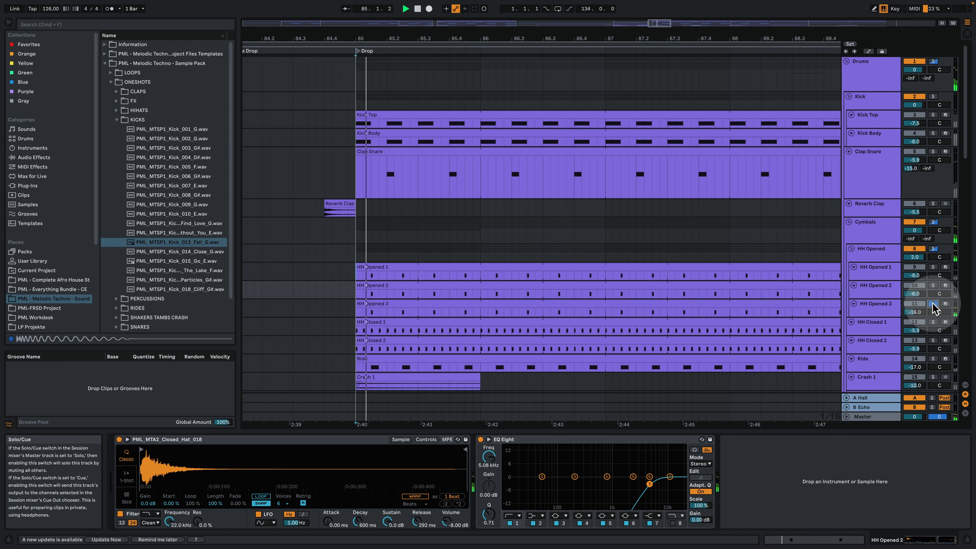
pyautogui.click(891, 311)
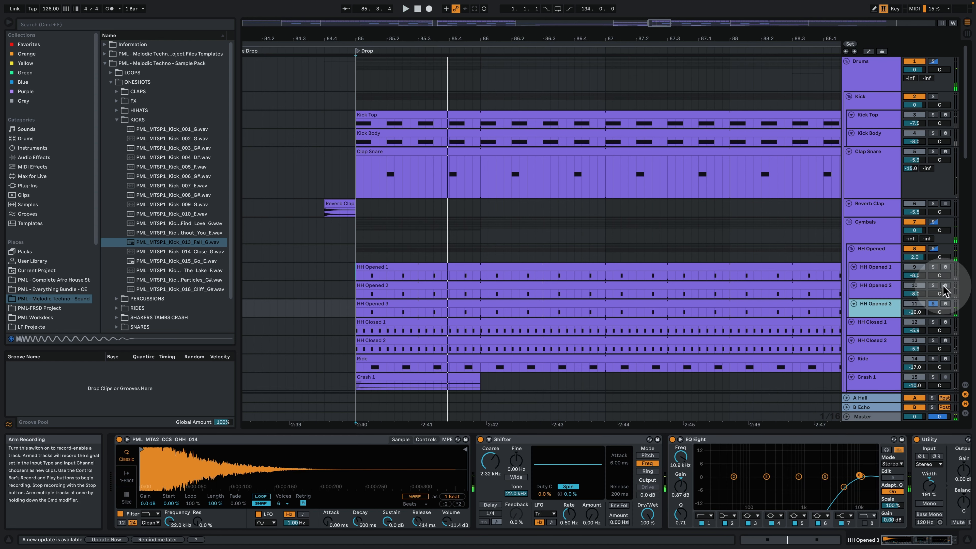
pyautogui.click(933, 267)
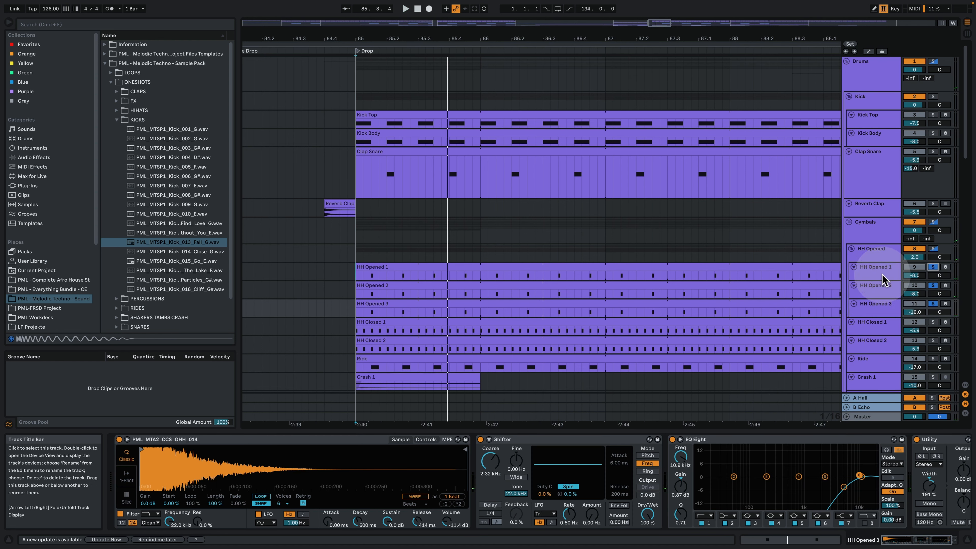
pyautogui.click(929, 269)
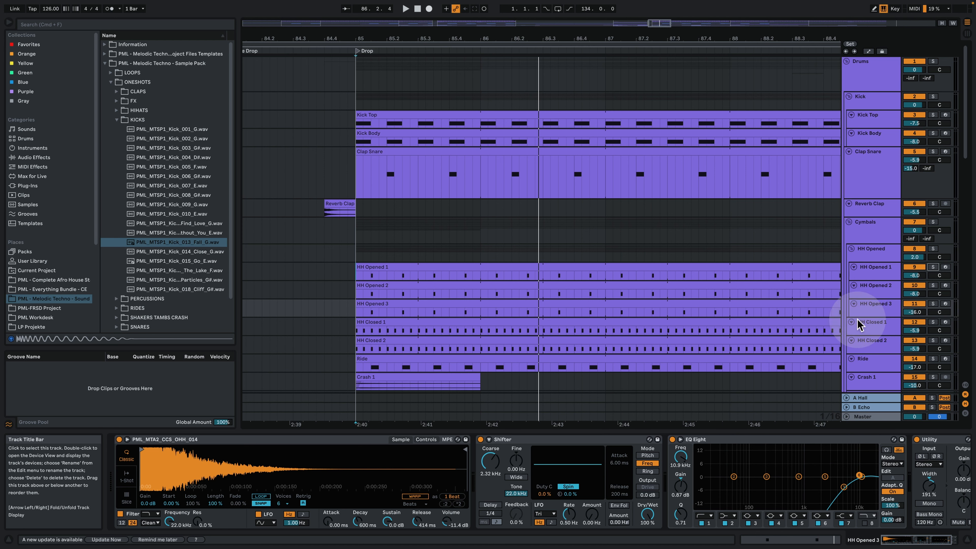
# Solo the Ride track and play its clip from bar 85 with its device chain shown
pyautogui.click(463, 365)
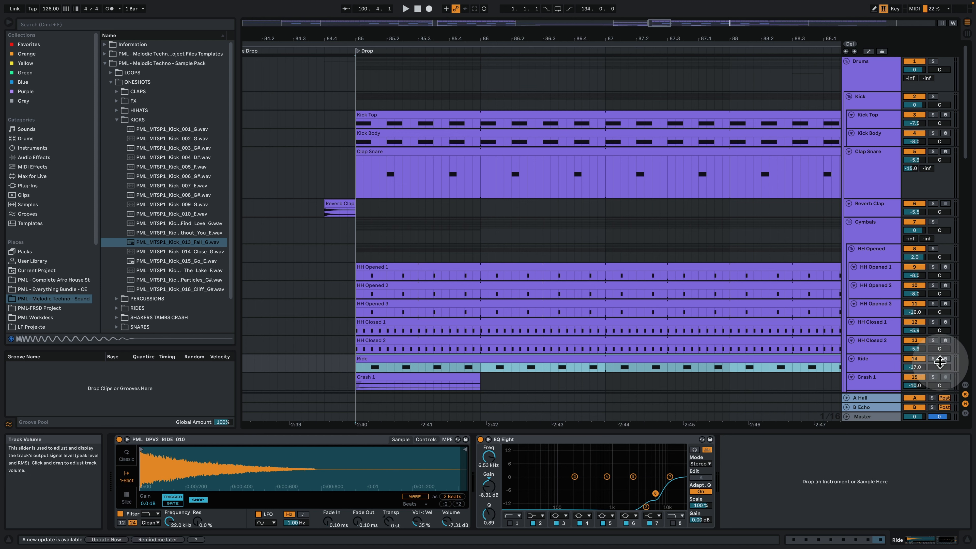
pyautogui.click(933, 359)
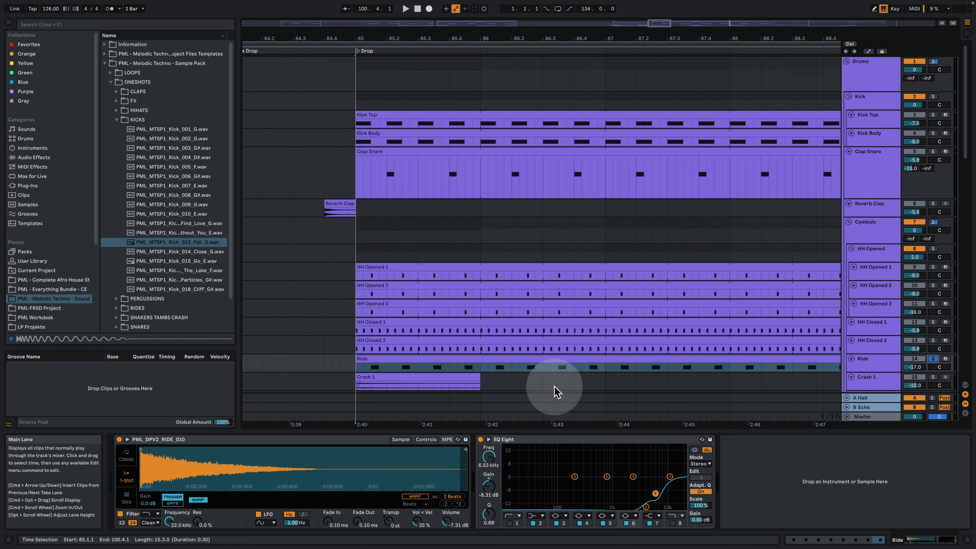
pyautogui.click(394, 363)
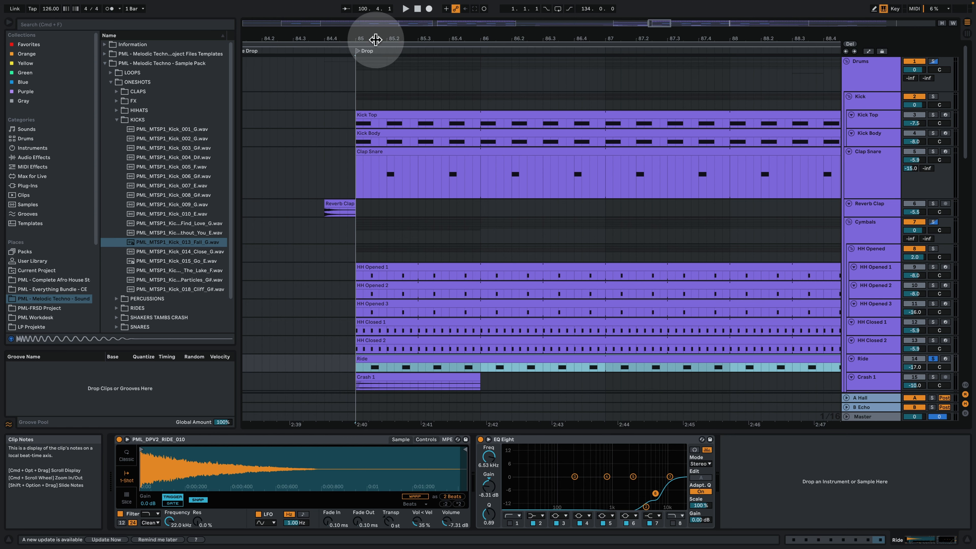
pyautogui.press('space')
pyautogui.moveTo(372, 38); pyautogui.dragTo(362, 79)
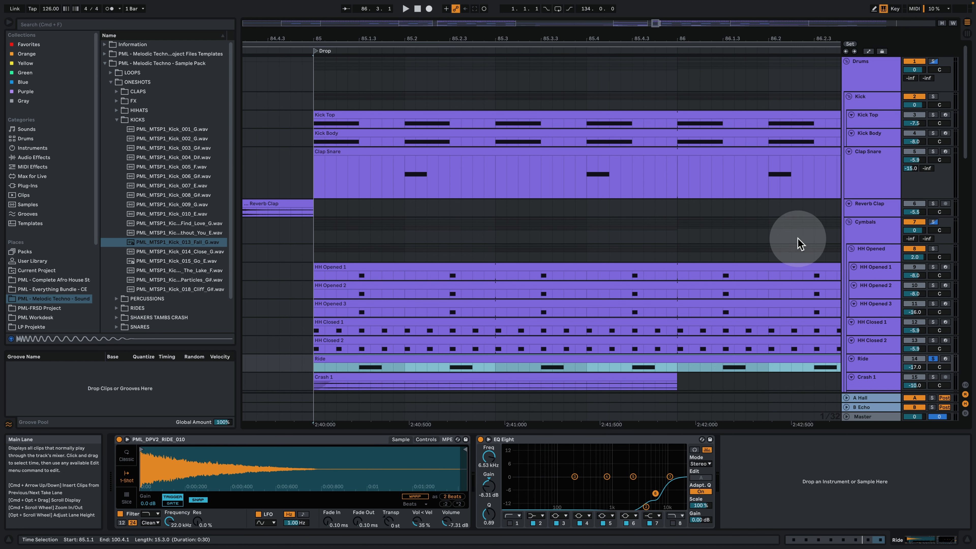
# Add the HH Opened group to the solo and play it together with the Ride from bar 85
pyautogui.click(934, 249)
pyautogui.press('space')
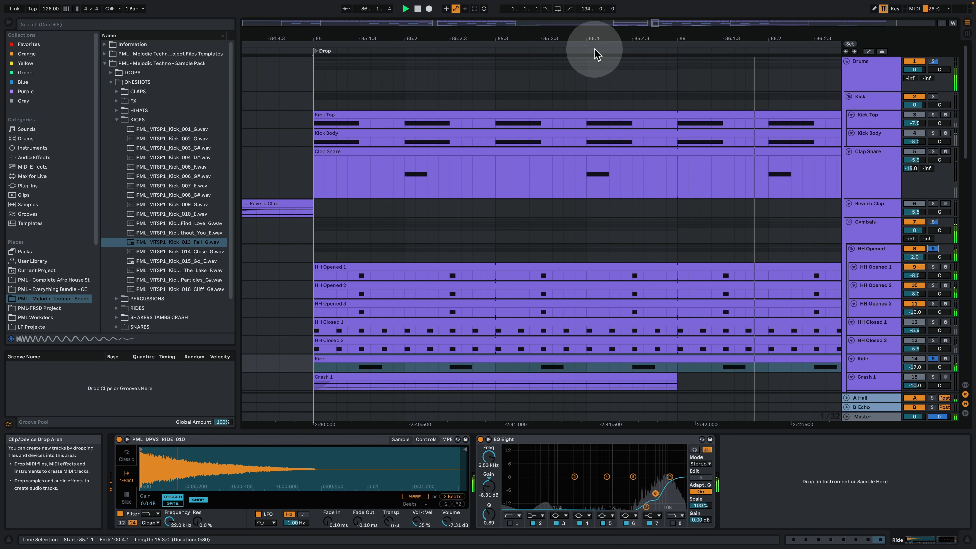
pyautogui.moveTo(593, 40); pyautogui.dragTo(524, 29)
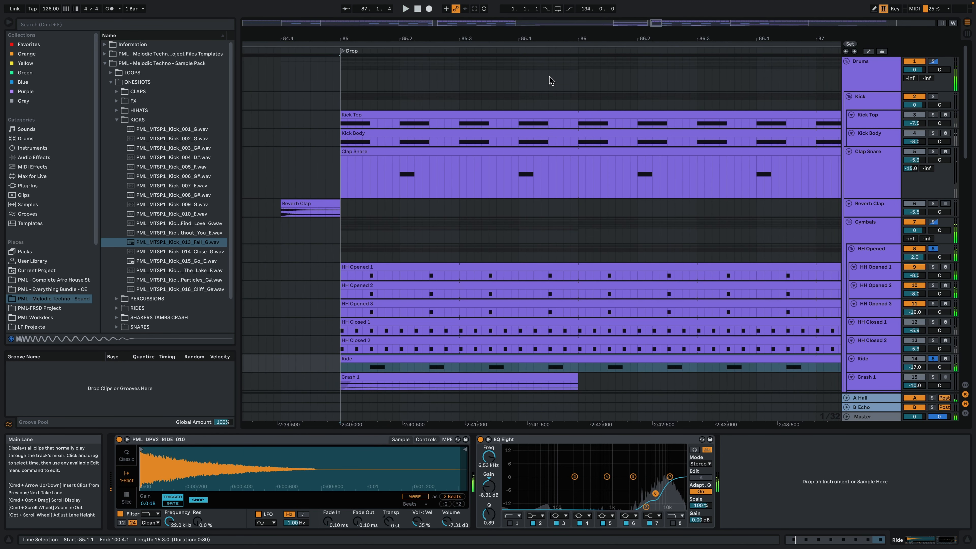
# Solo HH Closed 1, play its clip in the MIDI note editor with a 1/16 grid, and return to its device chain
pyautogui.click(870, 325)
pyautogui.click(356, 326)
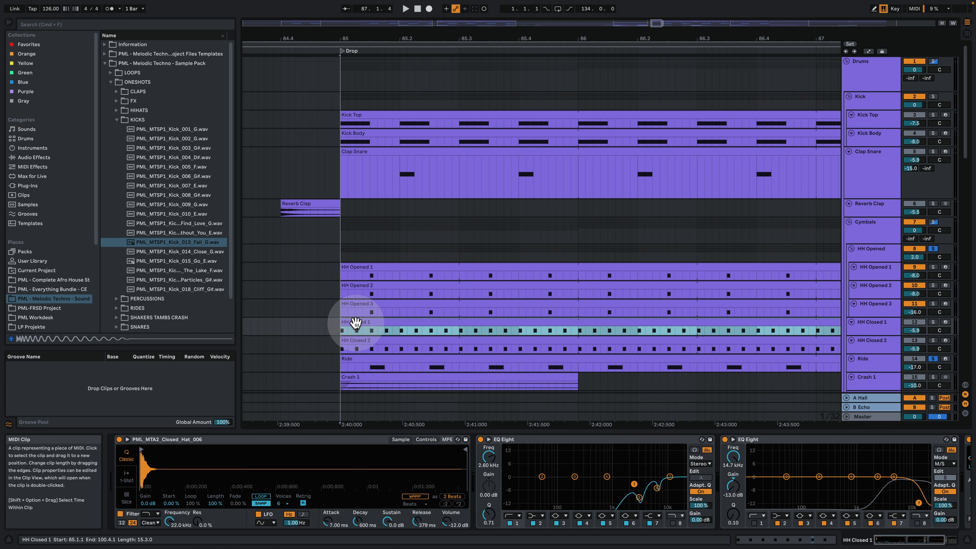
pyautogui.doubleClick(433, 327)
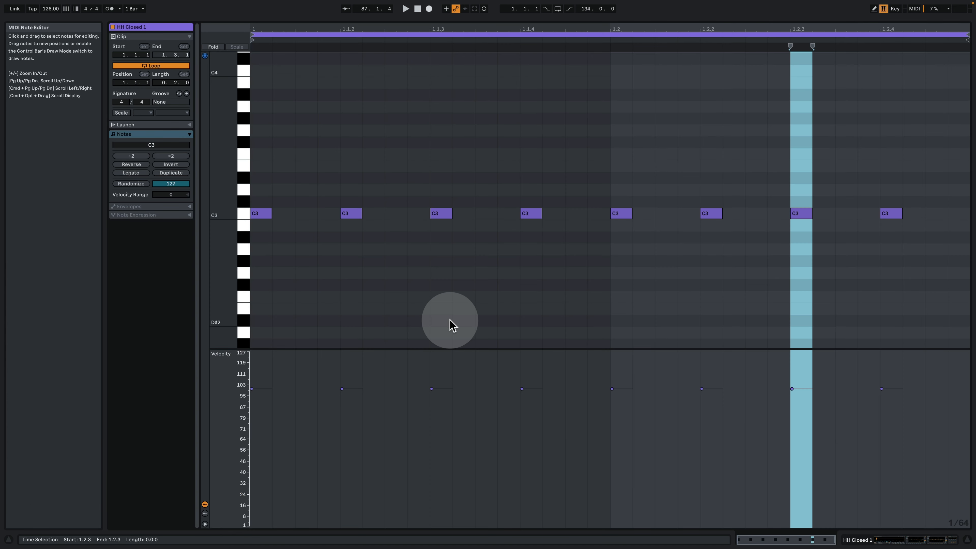
pyautogui.rightClick(354, 250)
pyautogui.click(415, 384)
pyautogui.click(382, 276)
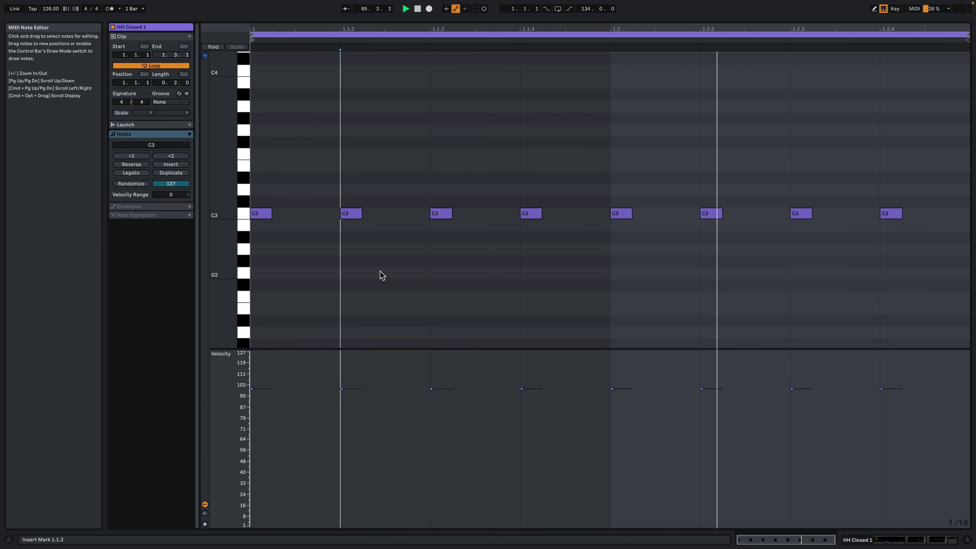
pyautogui.press('space')
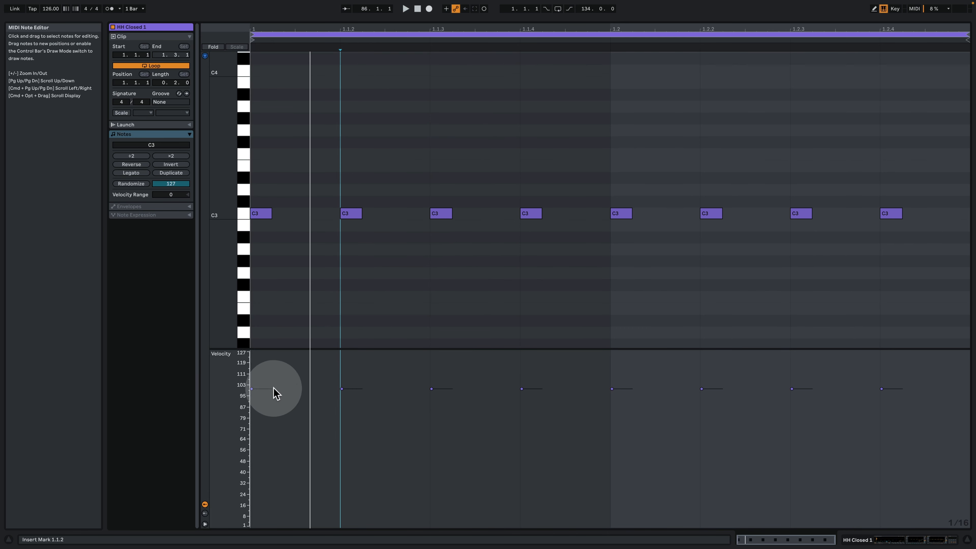
pyautogui.click(902, 542)
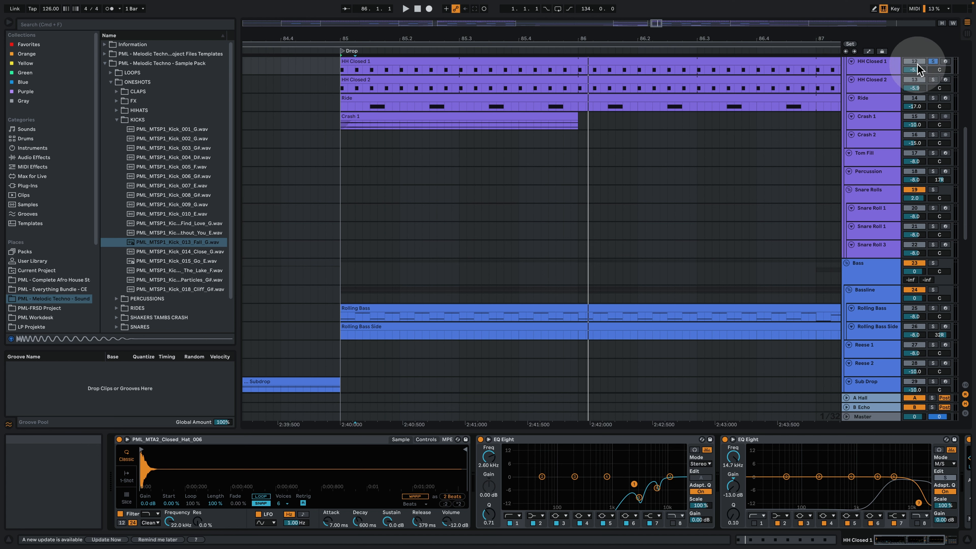
# Solo HH Closed 2, add HH Closed 1 to the solo, and play both with HH Closed 2's EQ Eight and Auto Pan devices shown
pyautogui.click(894, 81)
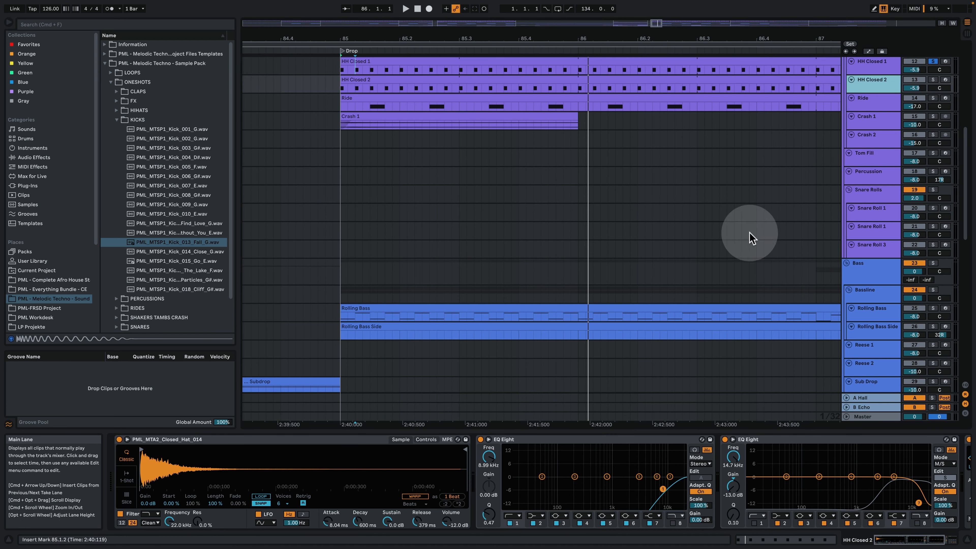
pyautogui.press('space')
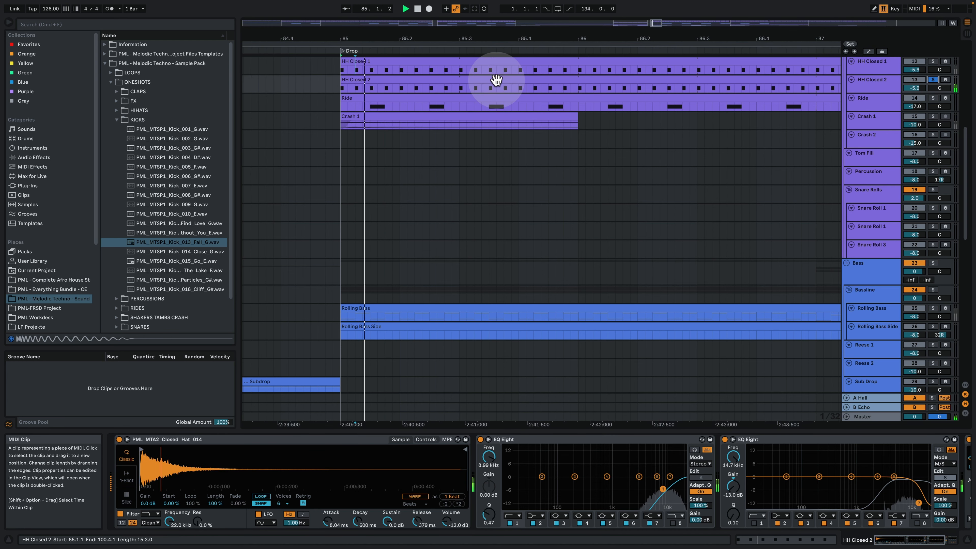
pyautogui.click(934, 62)
pyautogui.click(883, 544)
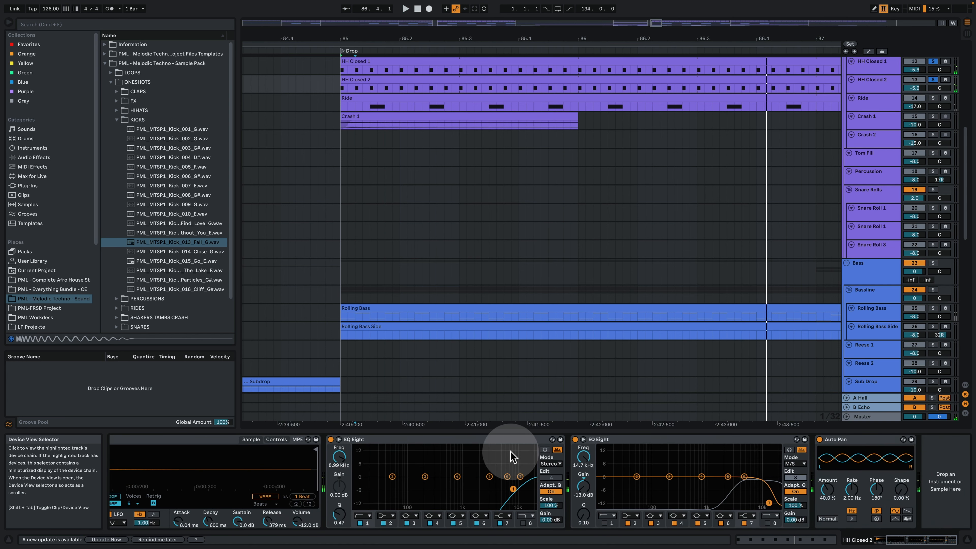
pyautogui.click(860, 82)
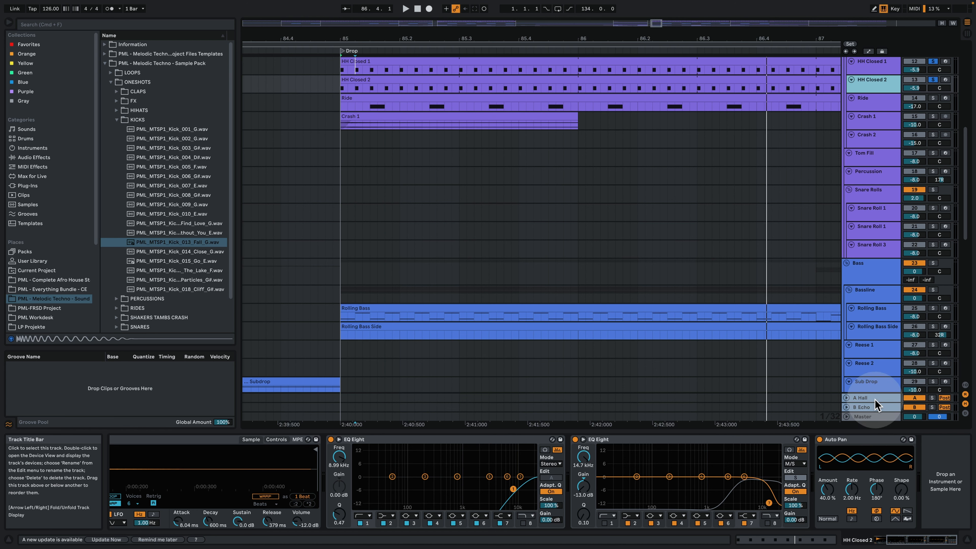
pyautogui.scroll(3, 863, 327)
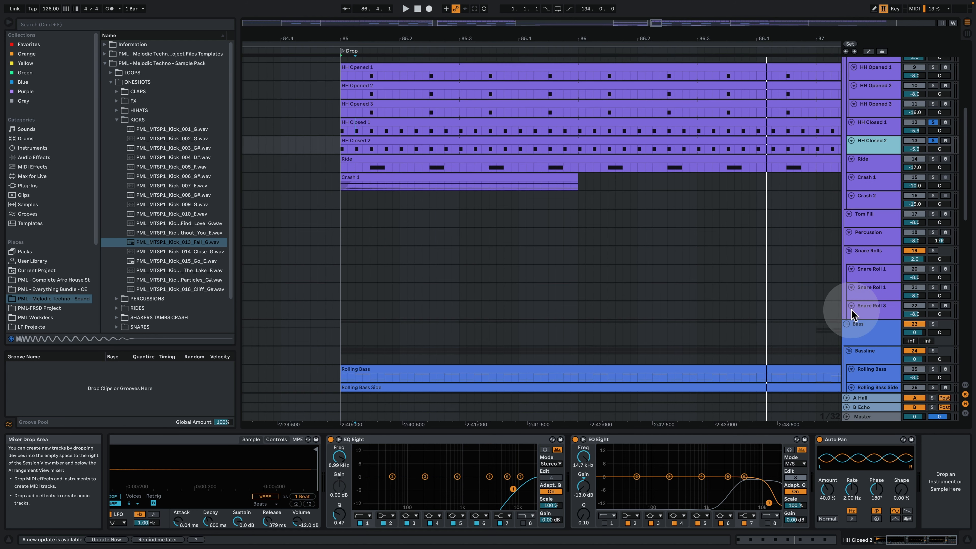
pyautogui.scroll(4, 814, 231)
pyautogui.press('space')
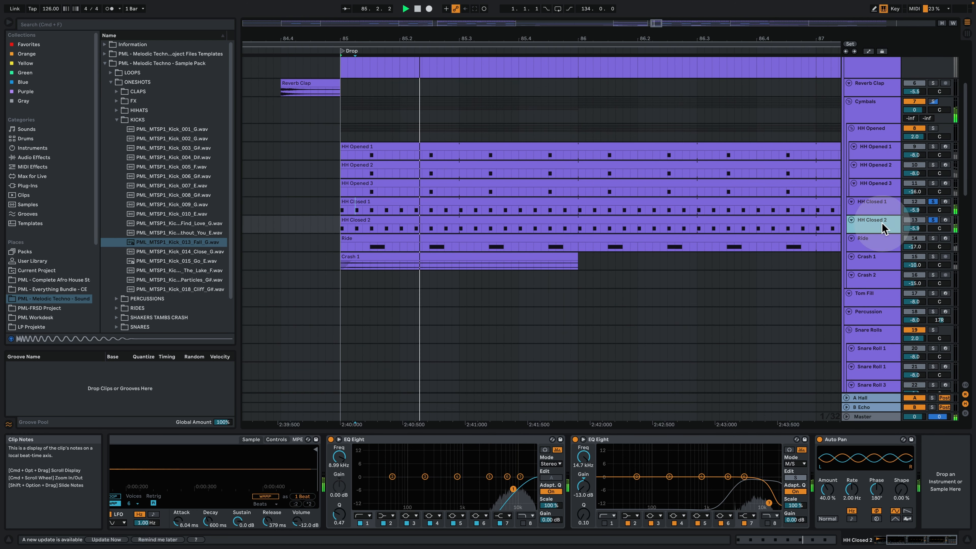
# Solo only the Crash 1 track and play its clip at bar 85
pyautogui.click(870, 263)
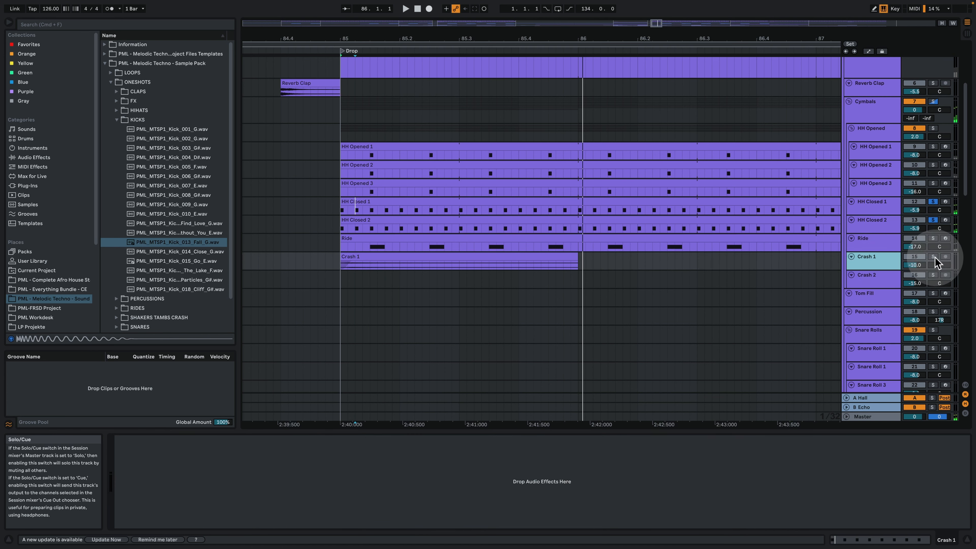
pyautogui.click(374, 255)
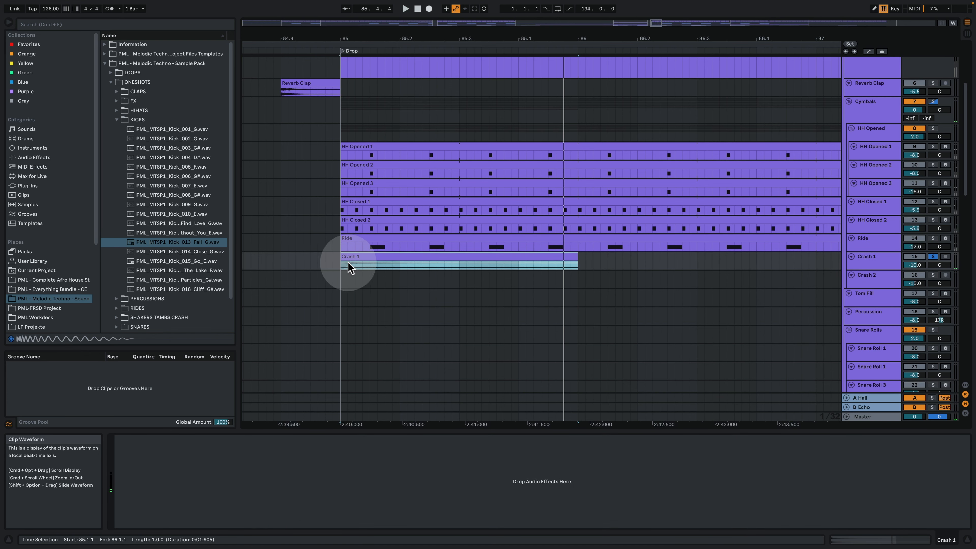
pyautogui.click(414, 37)
# Solo only the Crash 2 track and play its clip at bar 93, showing the clip's start close up
pyautogui.moveTo(414, 37); pyautogui.dragTo(414, 5)
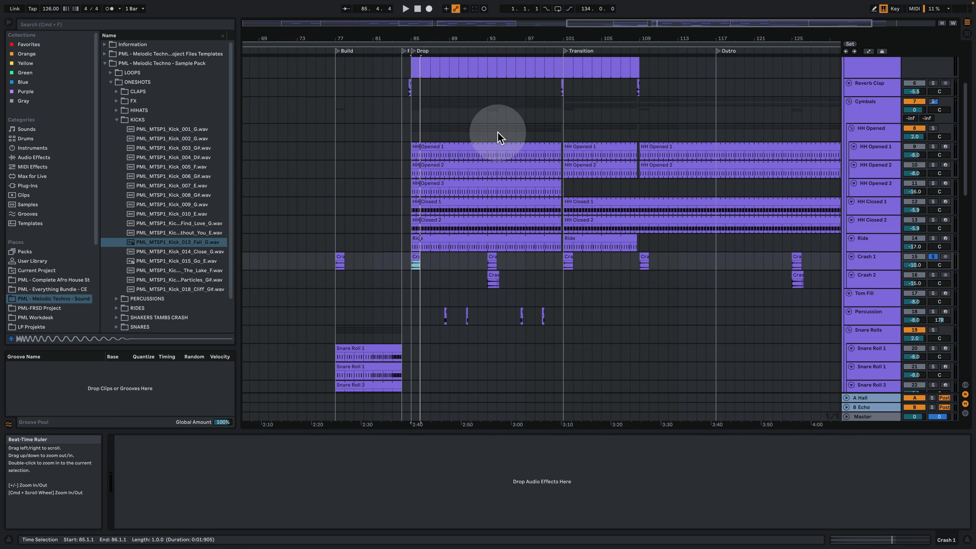
pyautogui.click(489, 278)
pyautogui.click(895, 285)
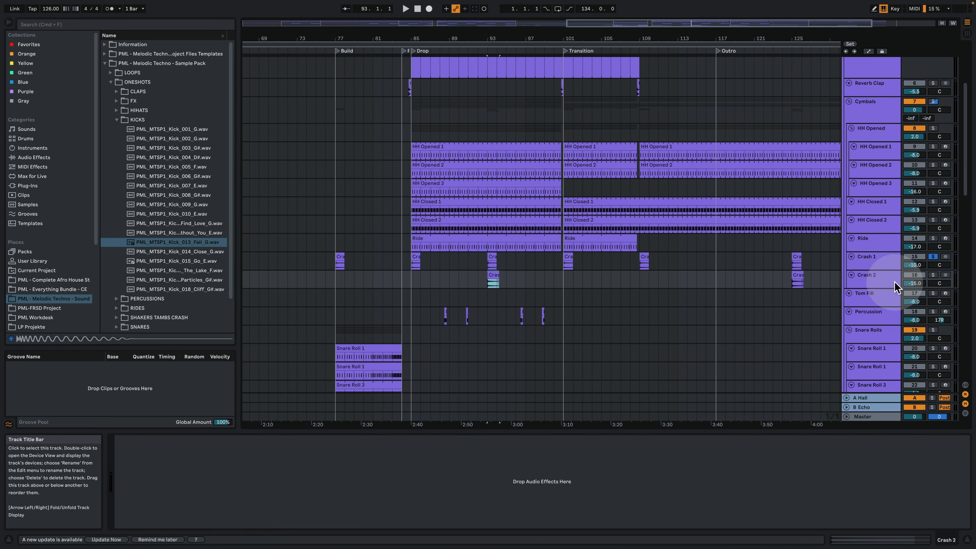
pyautogui.click(933, 276)
pyautogui.press('space')
pyautogui.moveTo(481, 35); pyautogui.dragTo(318, 108)
pyautogui.press('space')
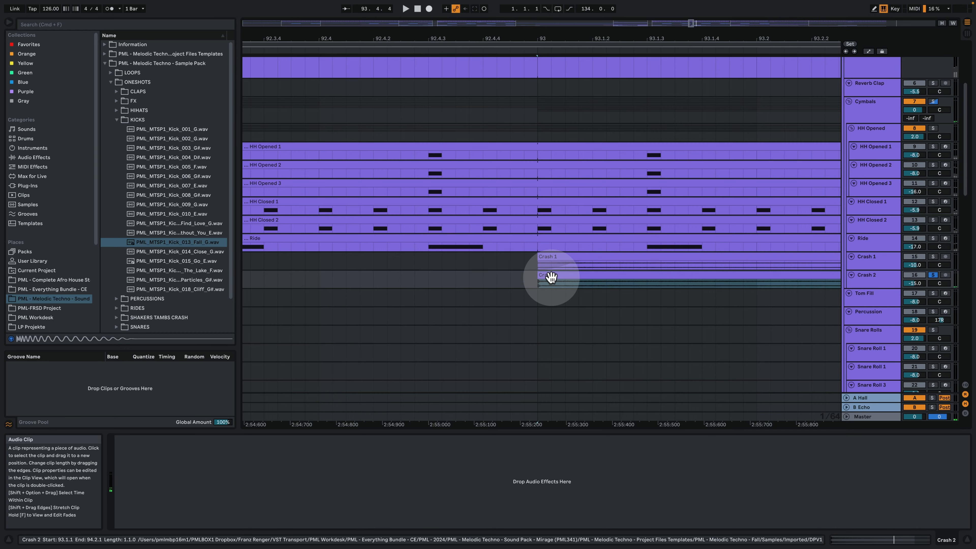
# Open the Crash 2 clip's sample in the clip view, play it, and return to the arrangement with the track's devices
pyautogui.doubleClick(551, 277)
pyautogui.press('space')
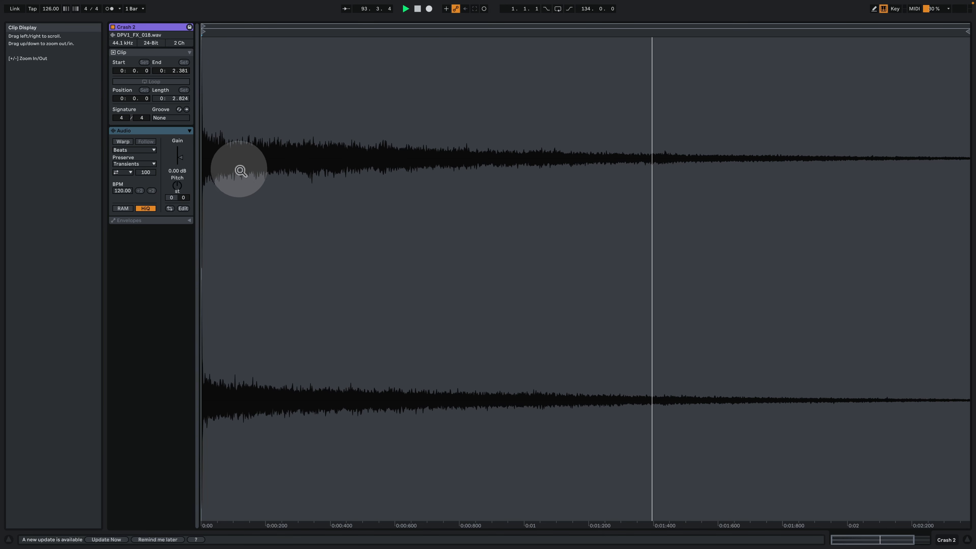
pyautogui.press('space')
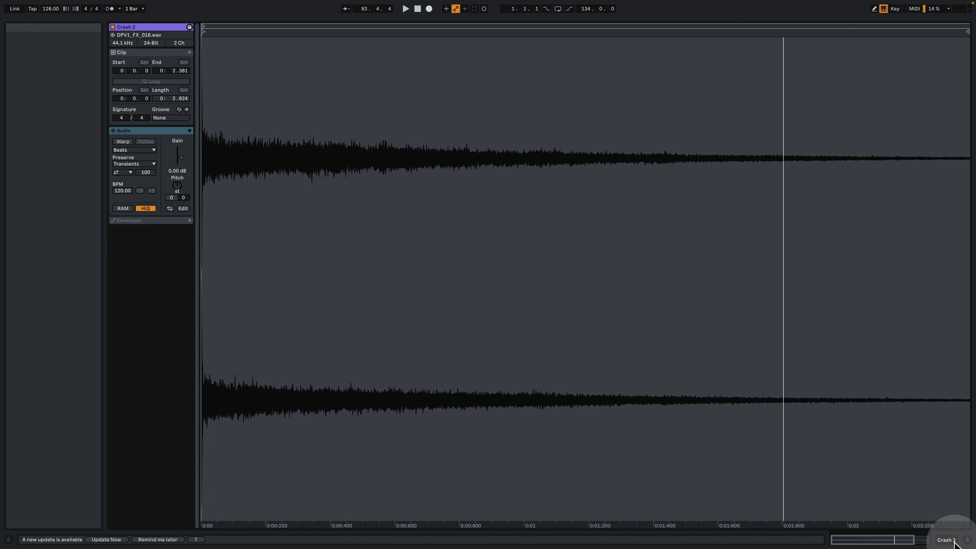
pyautogui.click(955, 541)
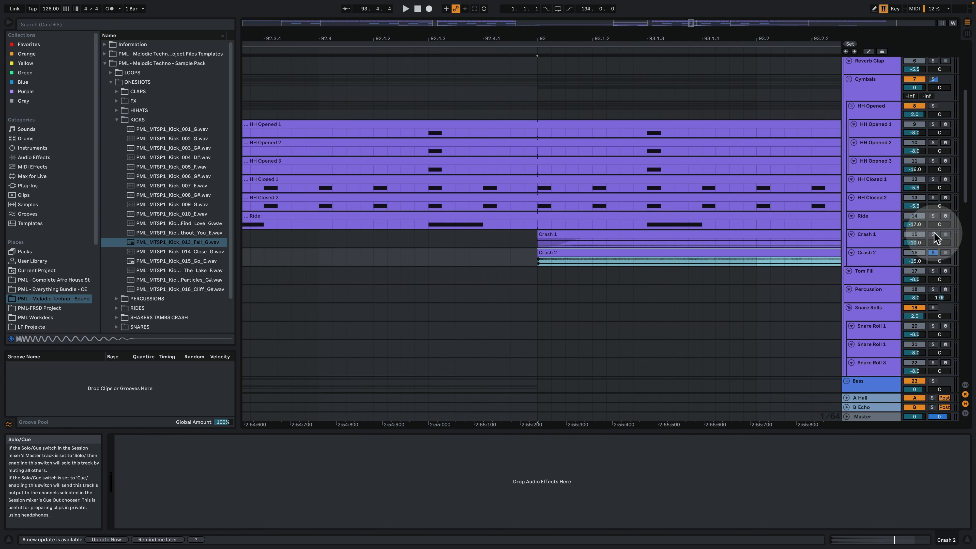
# Add Crash 1 to the solo, play both crash tracks together from bar 93, and clear the solos
pyautogui.click(933, 235)
pyautogui.moveTo(545, 35); pyautogui.dragTo(528, 17)
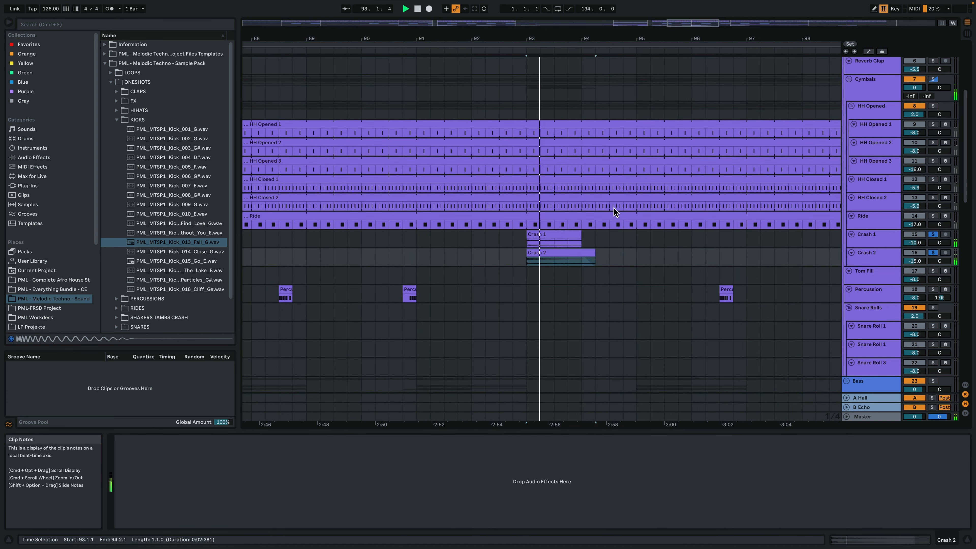
pyautogui.click(933, 234)
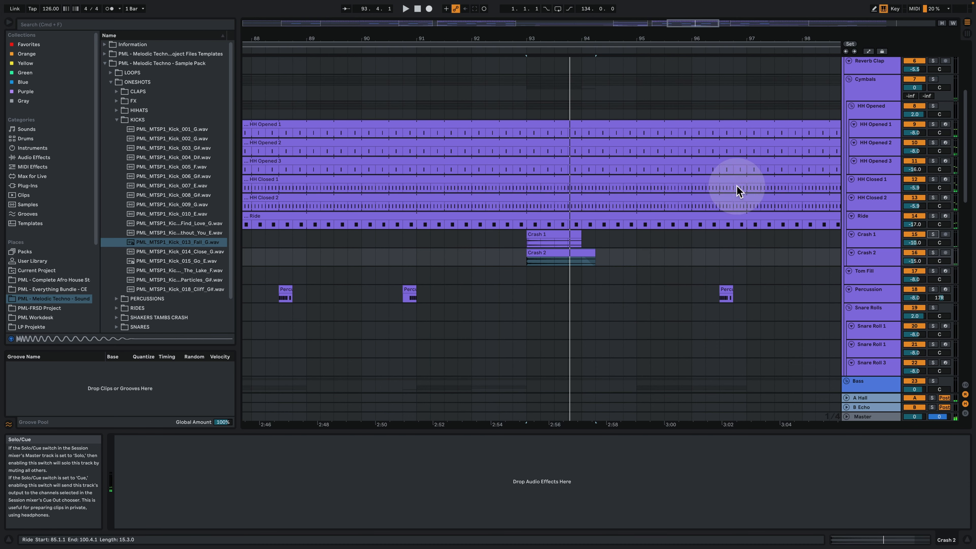
# Select the Reverb Clap clip just before the Drop, solo its track, and play it with its EQ Eight and Reverb devices shown
pyautogui.moveTo(512, 39); pyautogui.dragTo(512, 8)
pyautogui.scroll(5, 501, 105)
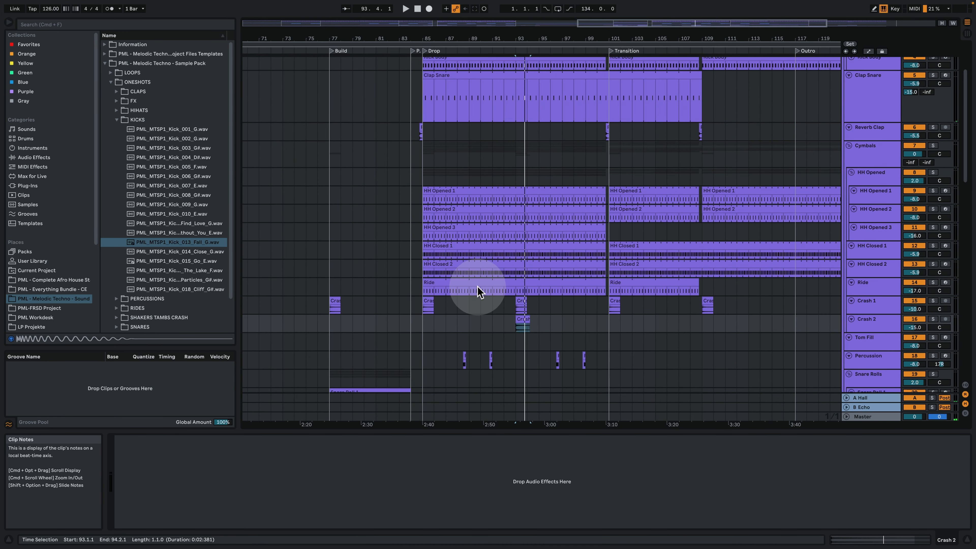
pyautogui.moveTo(425, 37); pyautogui.dragTo(423, 54)
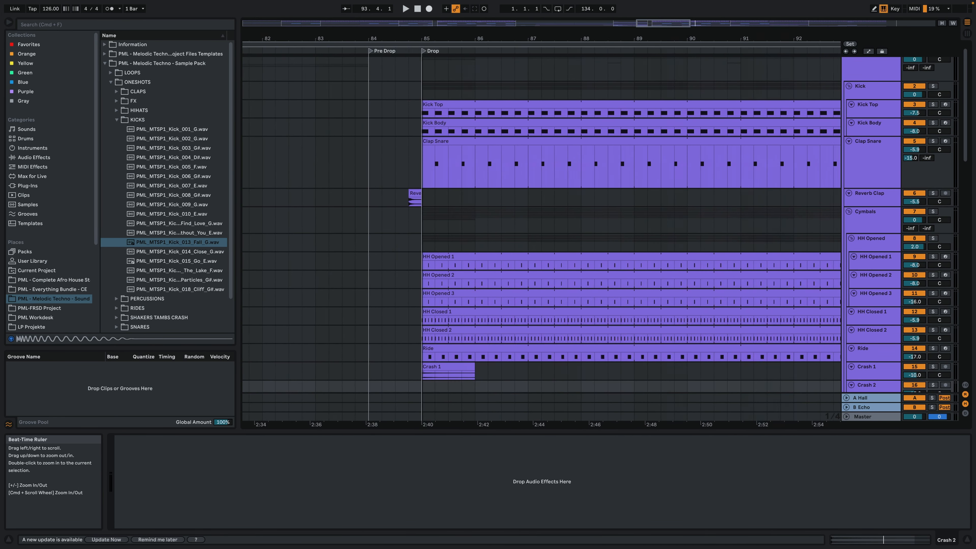
pyautogui.click(416, 190)
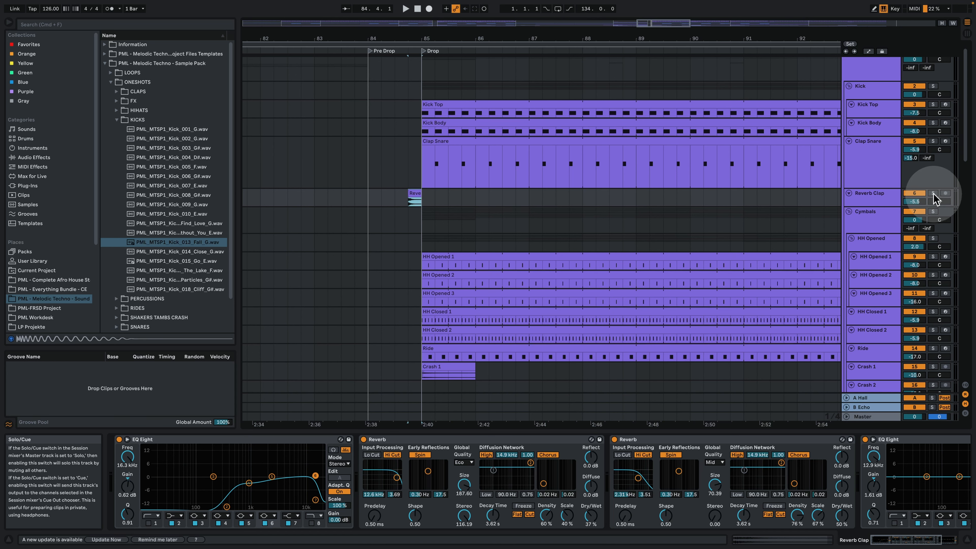
pyautogui.moveTo(432, 36); pyautogui.dragTo(435, 69)
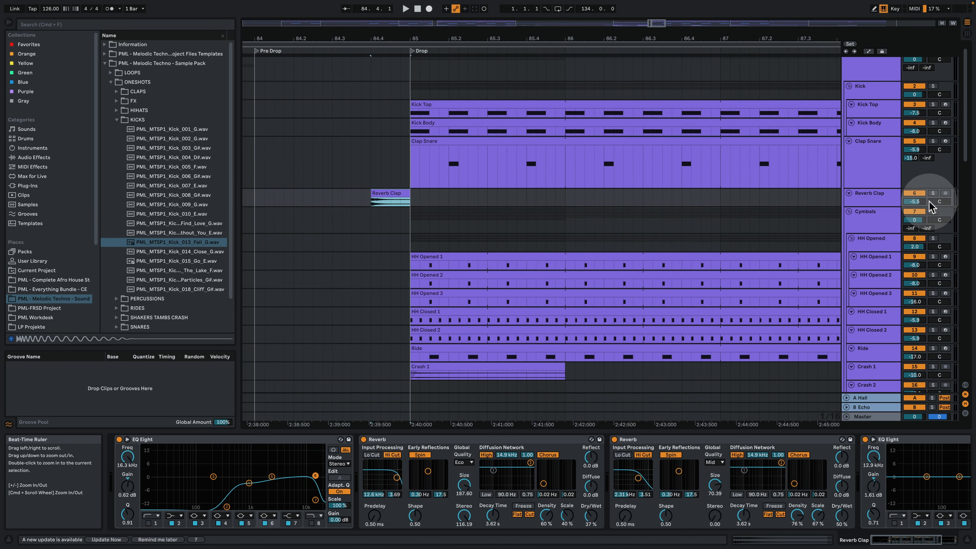
pyautogui.click(934, 194)
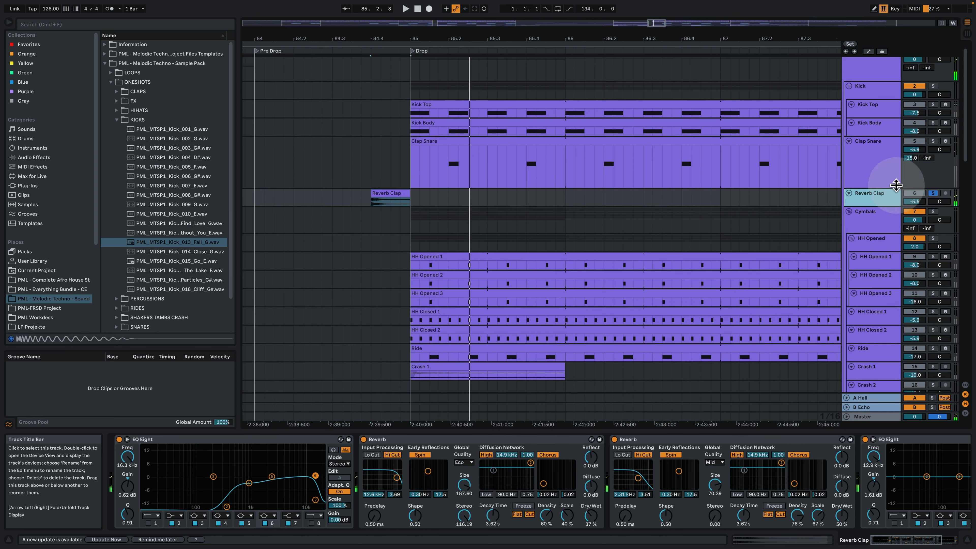
# Play the Reverb Clap leading into the Drop with all tracks, toggling its solo to compare it with the full mix
pyautogui.click(934, 193)
pyautogui.click(396, 189)
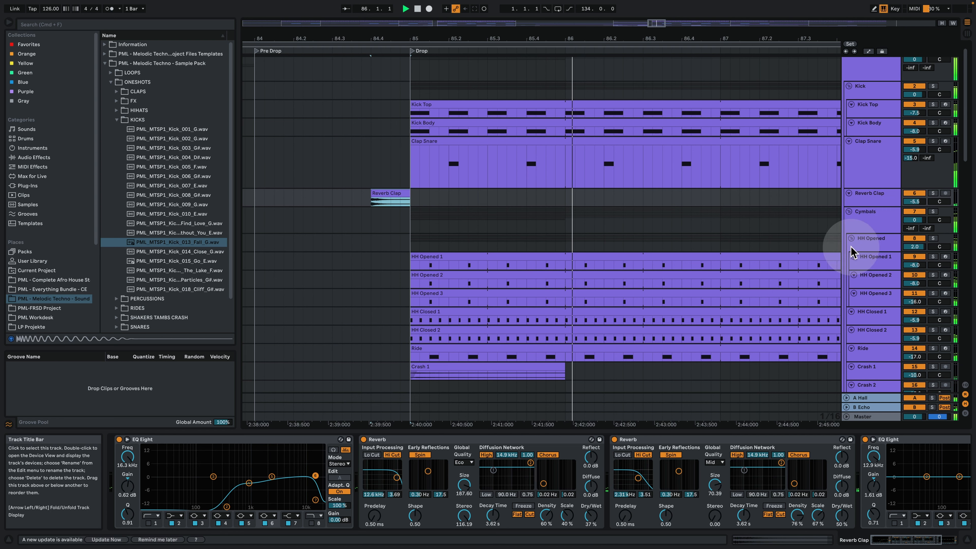
pyautogui.click(933, 194)
pyautogui.press('space')
pyautogui.click(933, 194)
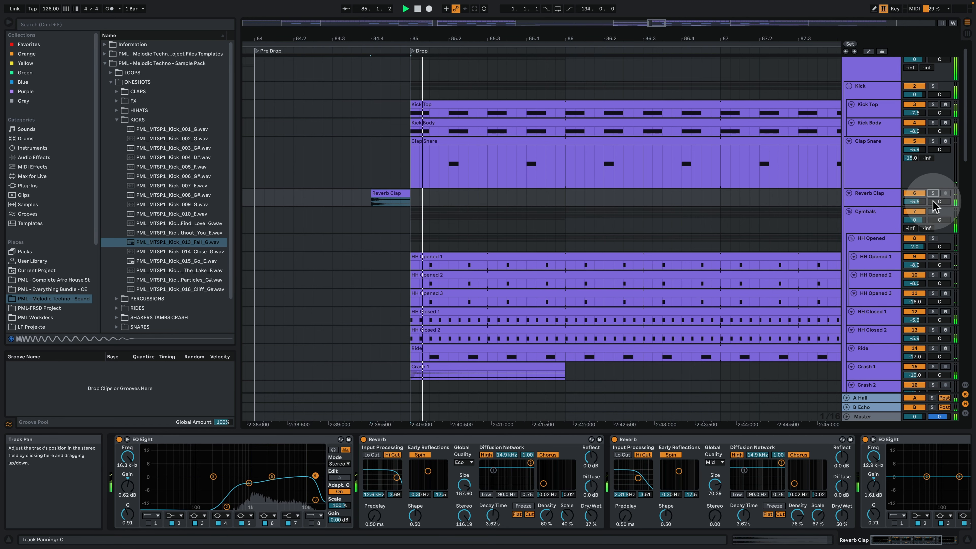
pyautogui.scroll(-5, 827, 273)
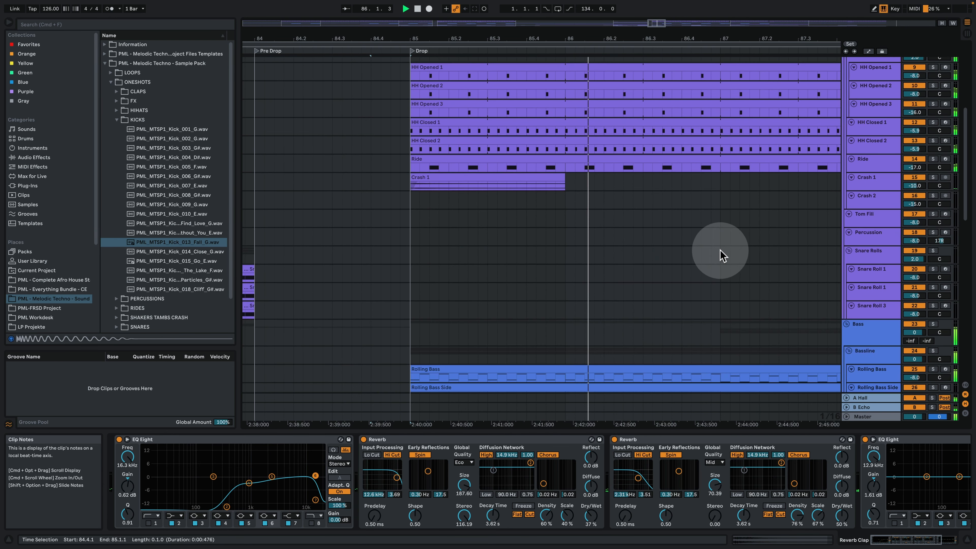
pyautogui.scroll(1, 721, 254)
pyautogui.scroll(4, 722, 254)
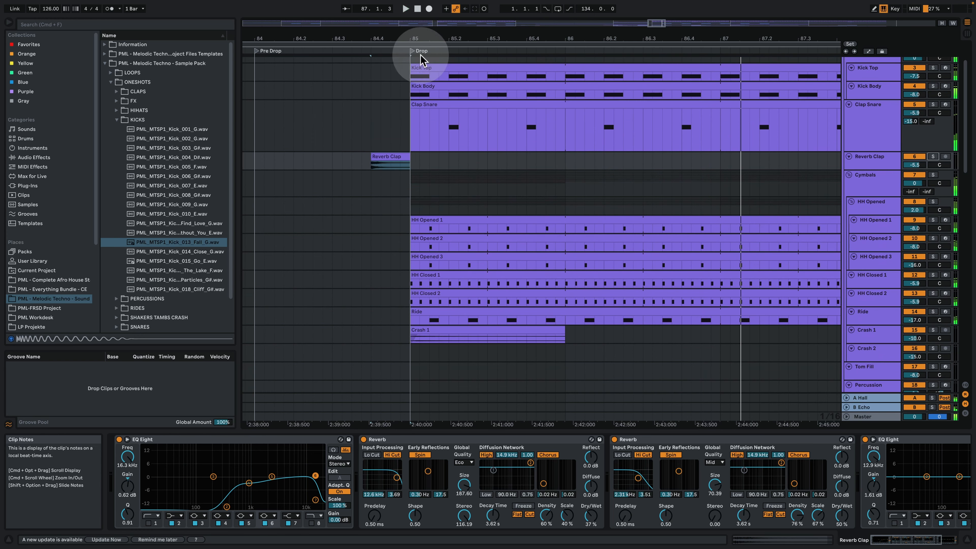
# Select the Percussion clip in bar 88, solo its track, and play it from 88.3.1 with its sampler and EQ Eight shown
pyautogui.moveTo(436, 37); pyautogui.dragTo(436, 35)
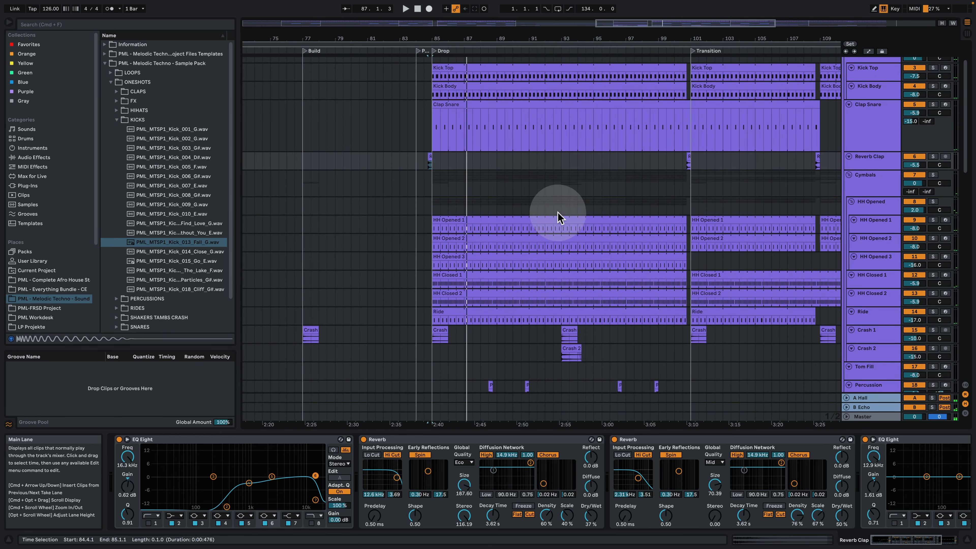
pyautogui.scroll(-3, 542, 269)
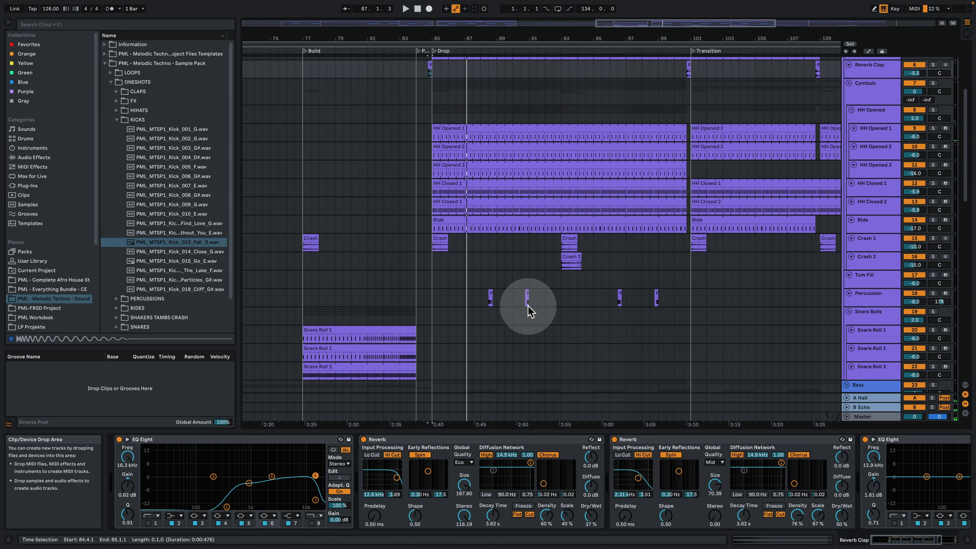
pyautogui.click(491, 297)
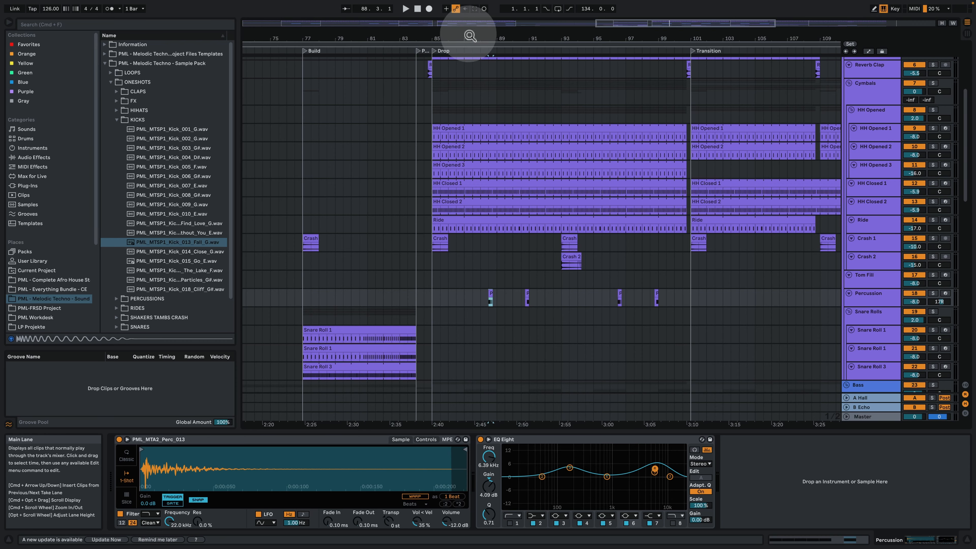
pyautogui.moveTo(492, 37); pyautogui.dragTo(491, 67)
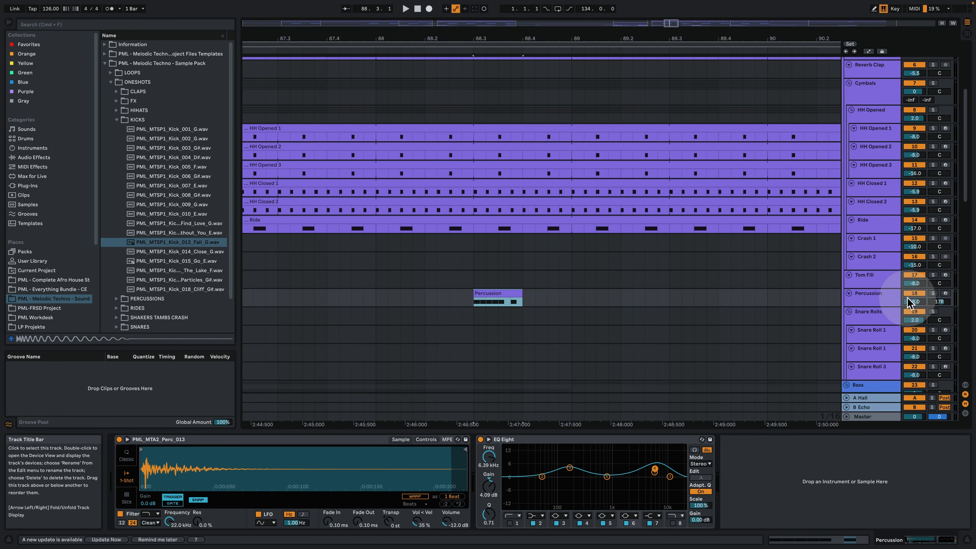
pyautogui.click(933, 293)
pyautogui.click(475, 300)
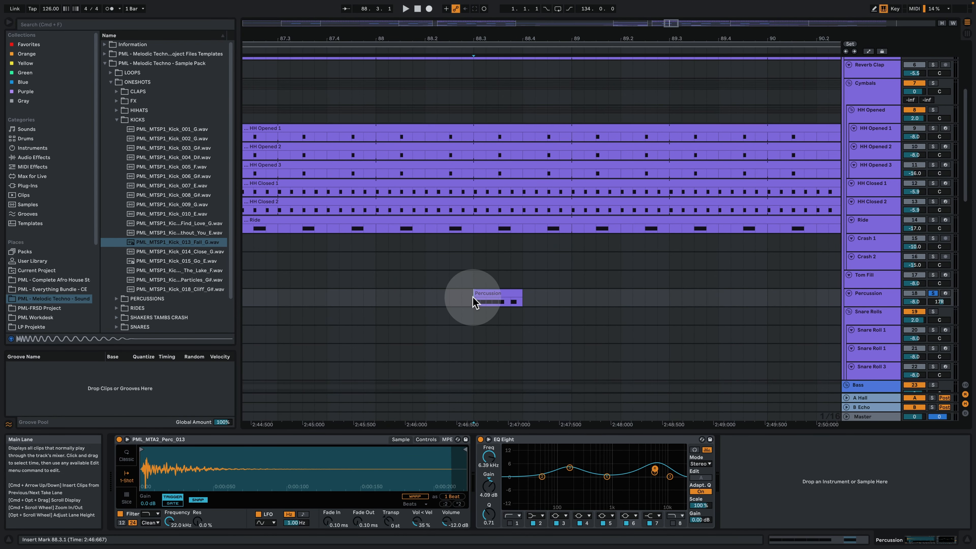
pyautogui.press('space')
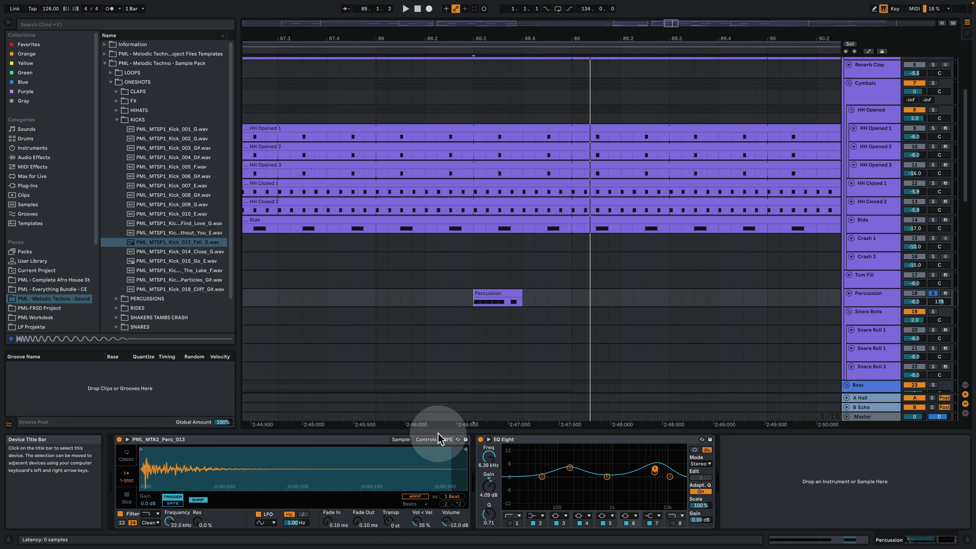
# Open the Percussion clip in the MIDI note editor, check its grid options, play it, and return to the device chain
pyautogui.doubleClick(492, 294)
pyautogui.click(431, 283)
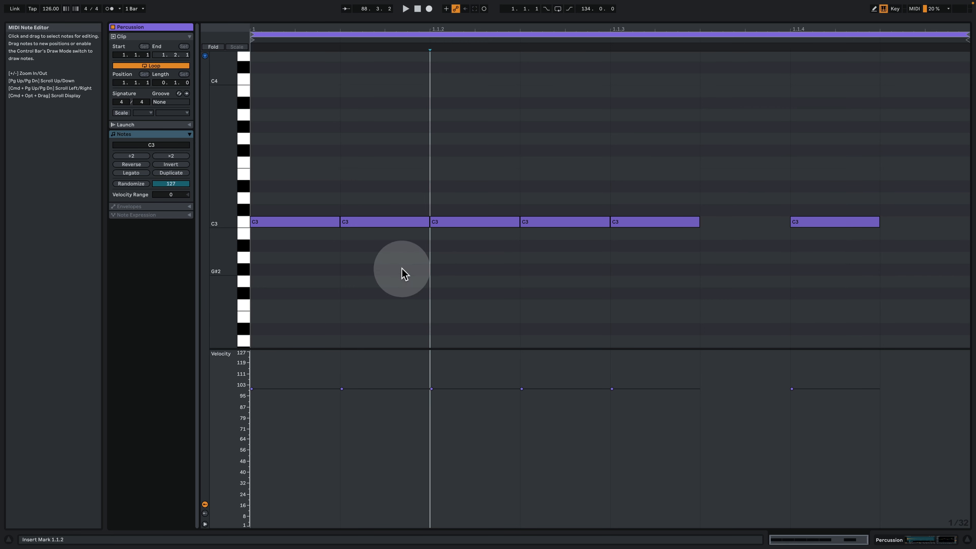
pyautogui.rightClick(403, 271)
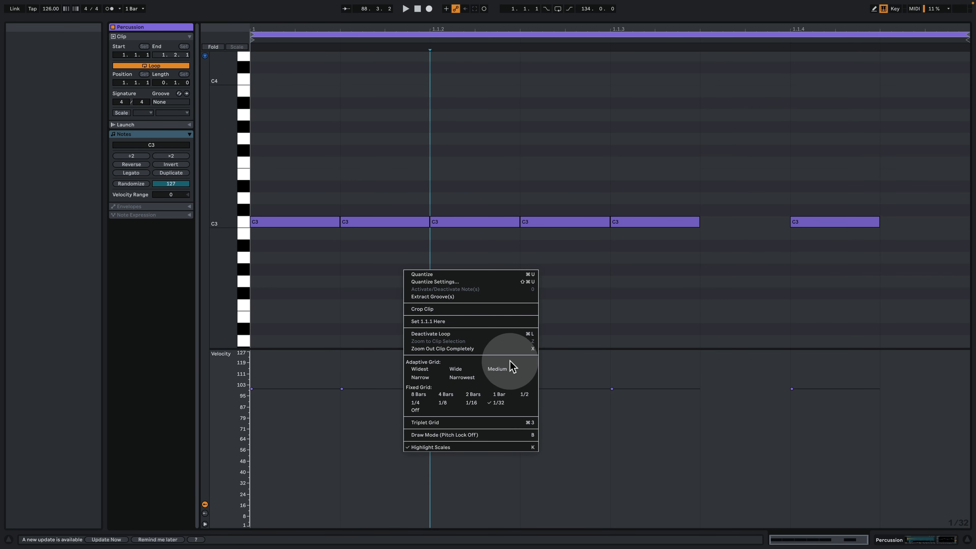
pyautogui.click(632, 293)
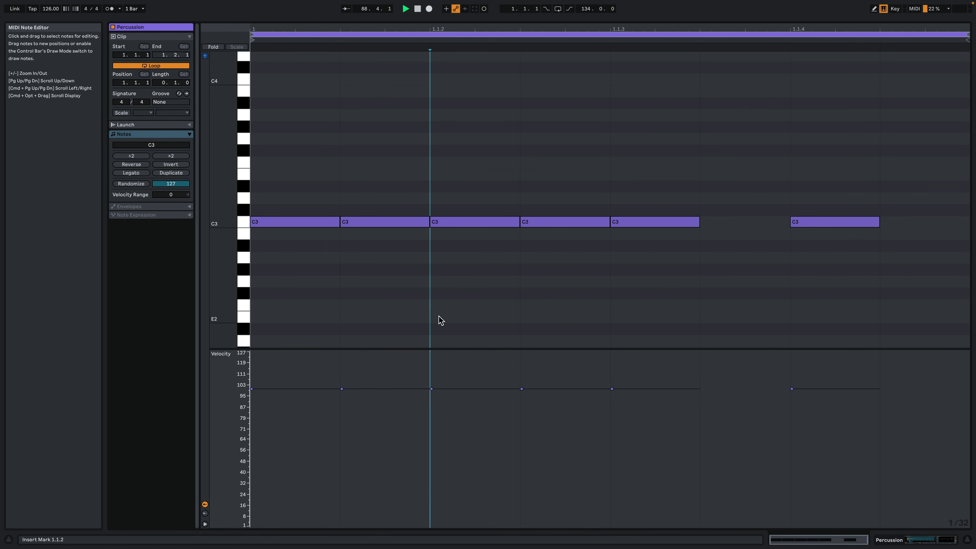
pyautogui.press('space')
pyautogui.click(898, 537)
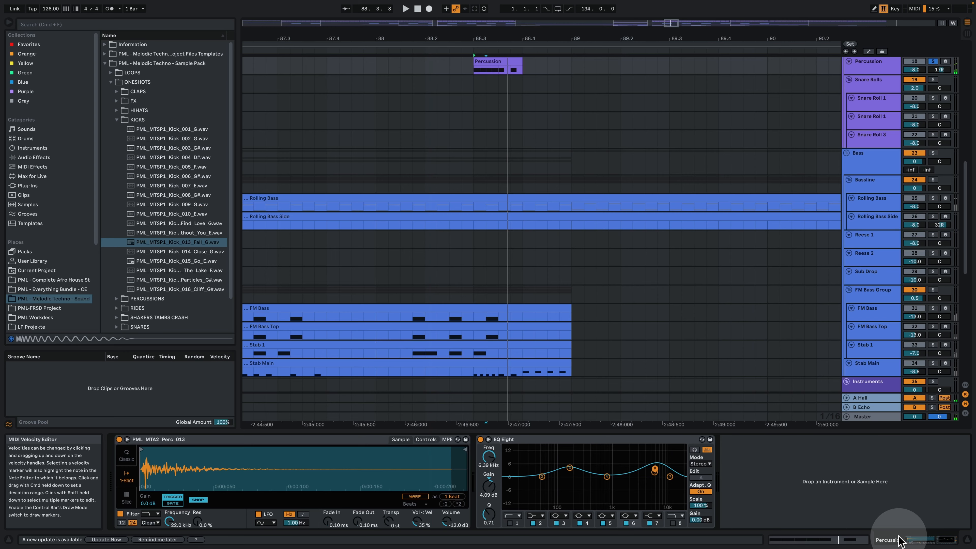
# Play the soloed Percussion clip at 90.4.1, and compare it with the one at 88.3.1
pyautogui.moveTo(449, 39); pyautogui.dragTo(449, 12)
pyautogui.moveTo(497, 38); pyautogui.dragTo(496, 58)
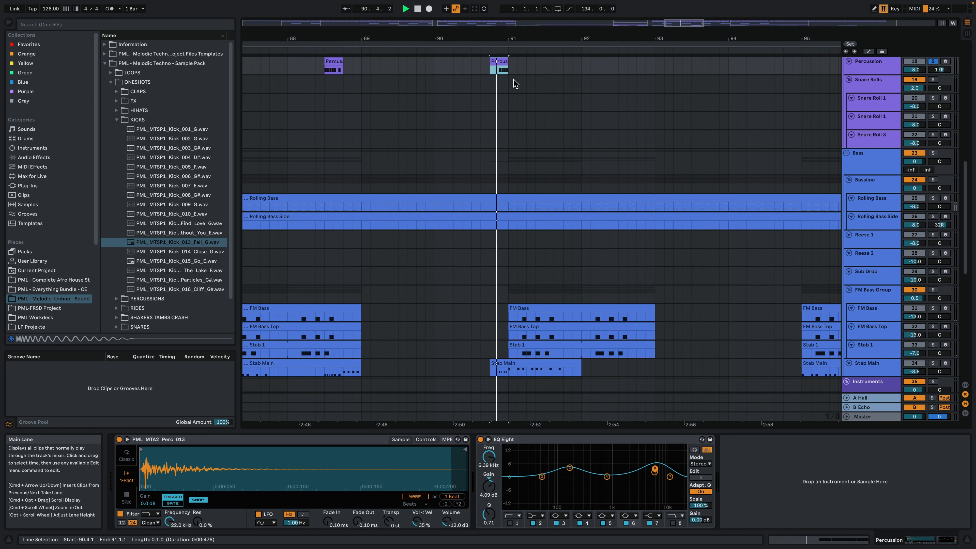
pyautogui.press('space')
pyautogui.click(323, 70)
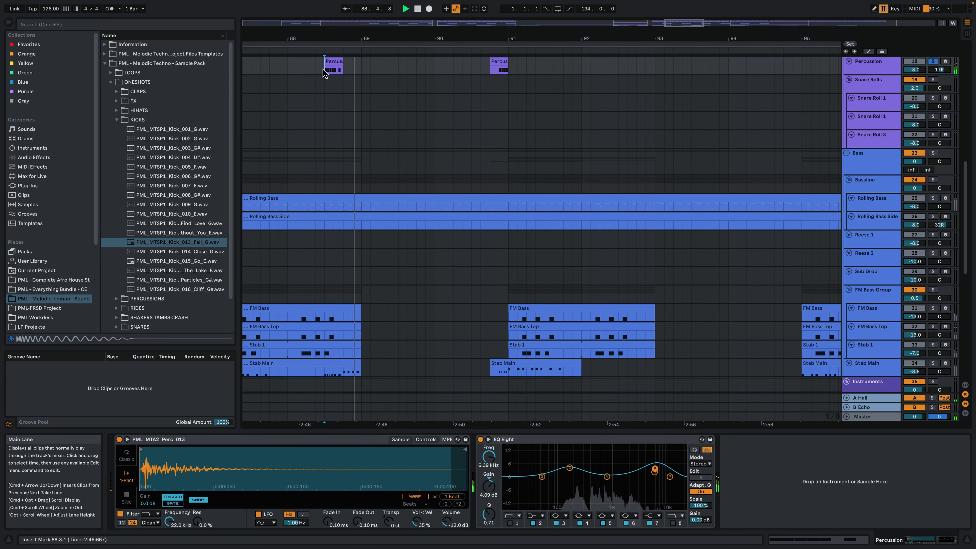
pyautogui.click(497, 65)
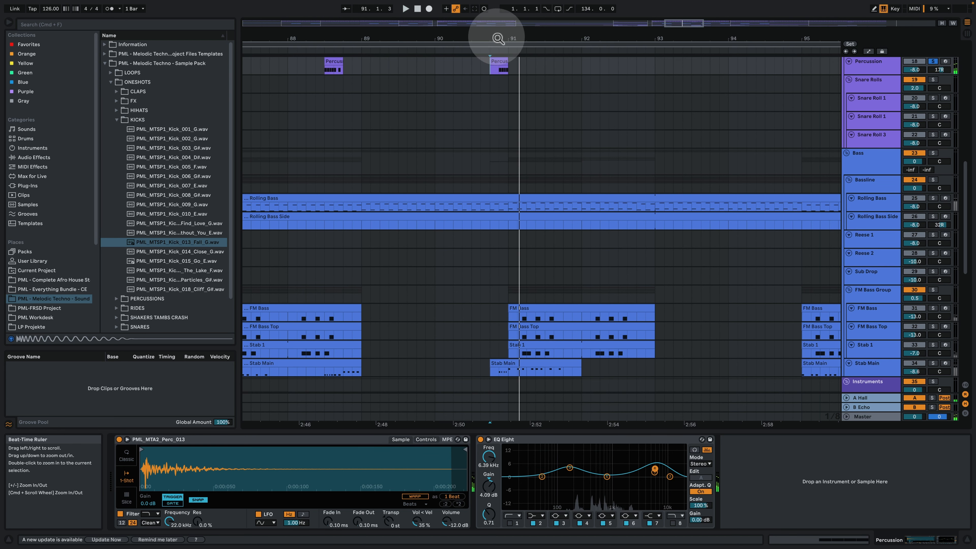
# Add Stab Main to the Percussion solo, play both from 88.3.1 through bar 91, and clear the solos
pyautogui.moveTo(499, 38); pyautogui.dragTo(496, 27)
pyautogui.scroll(3, 464, 277)
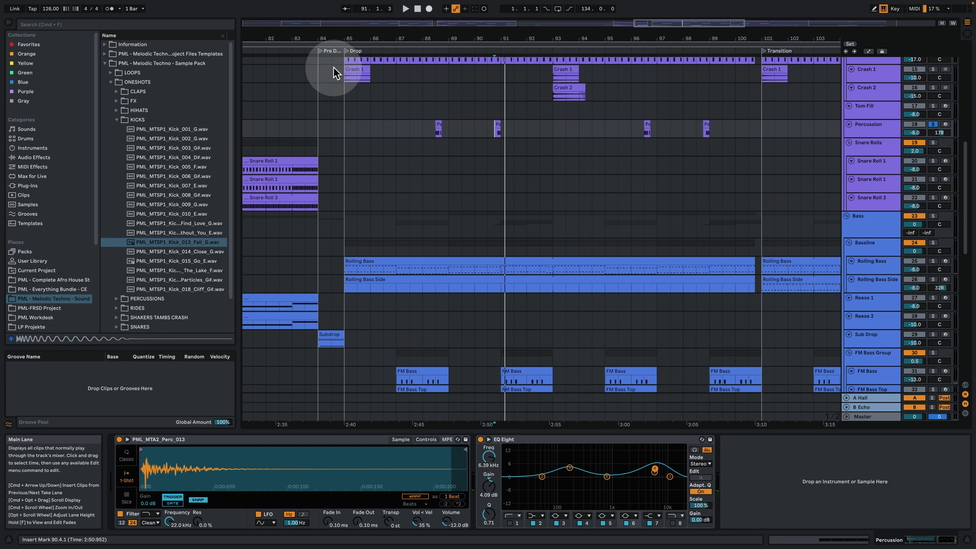
pyautogui.moveTo(327, 33); pyautogui.dragTo(523, 34)
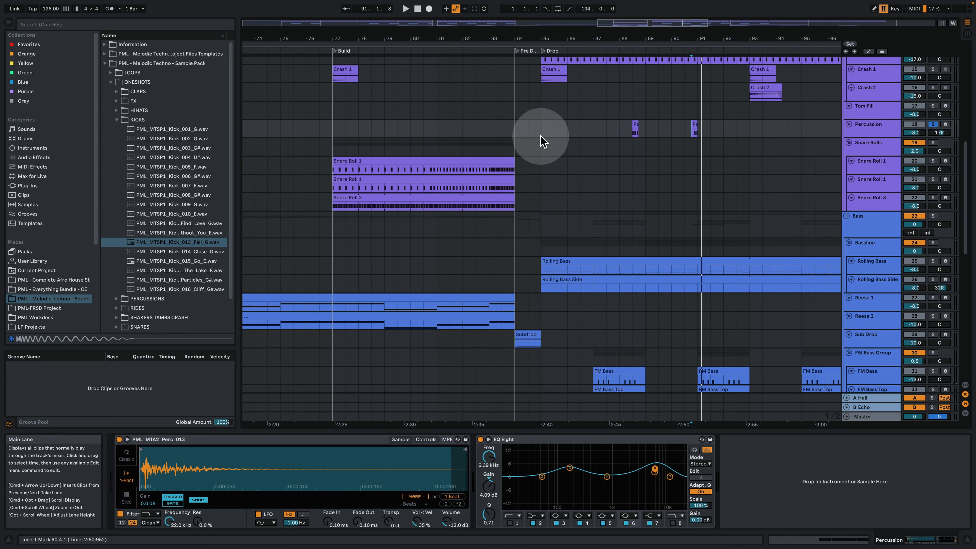
pyautogui.scroll(-15, 680, 235)
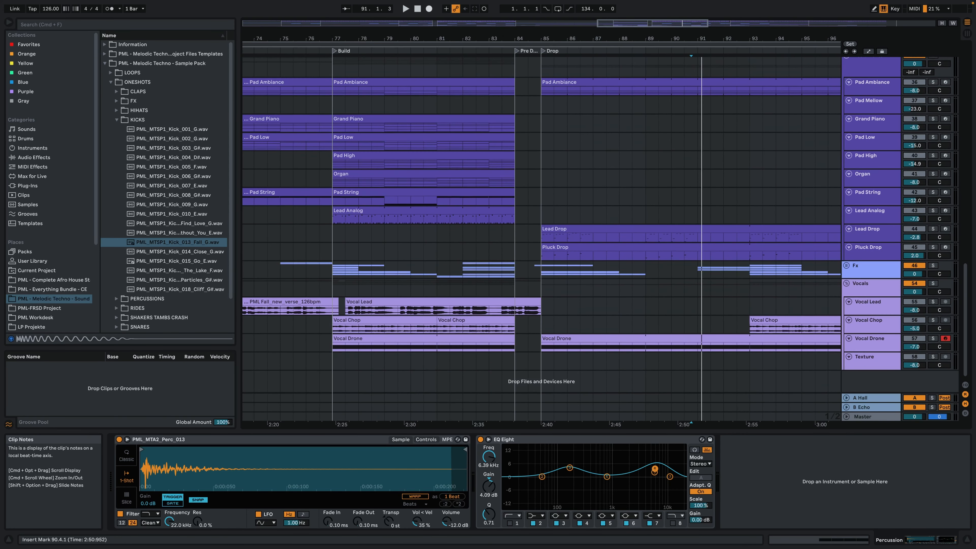
pyautogui.scroll(10, 669, 250)
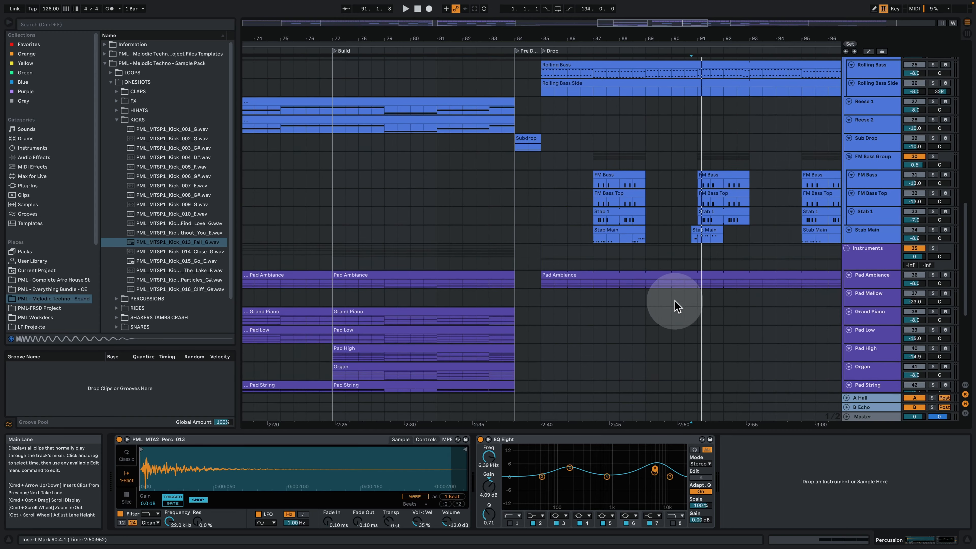
pyautogui.scroll(7, 672, 300)
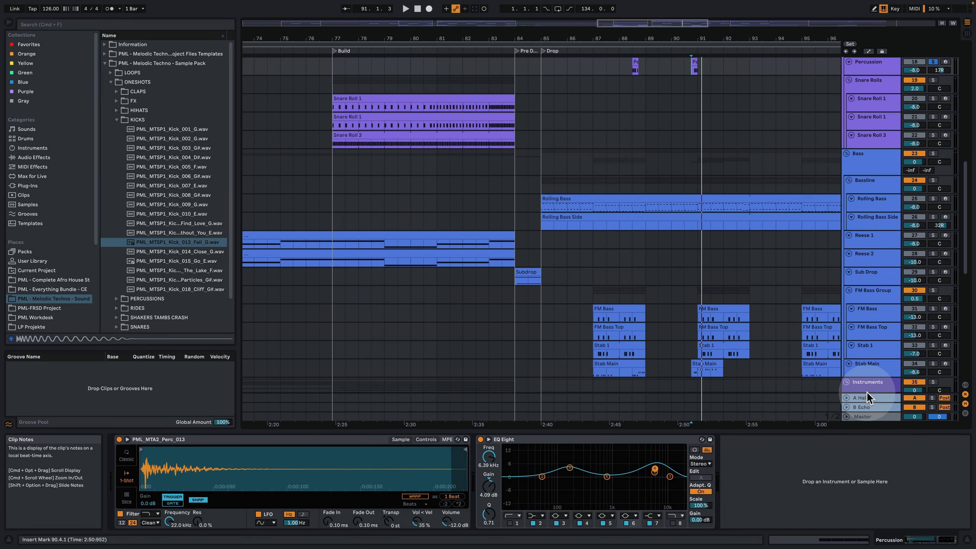
pyautogui.click(638, 372)
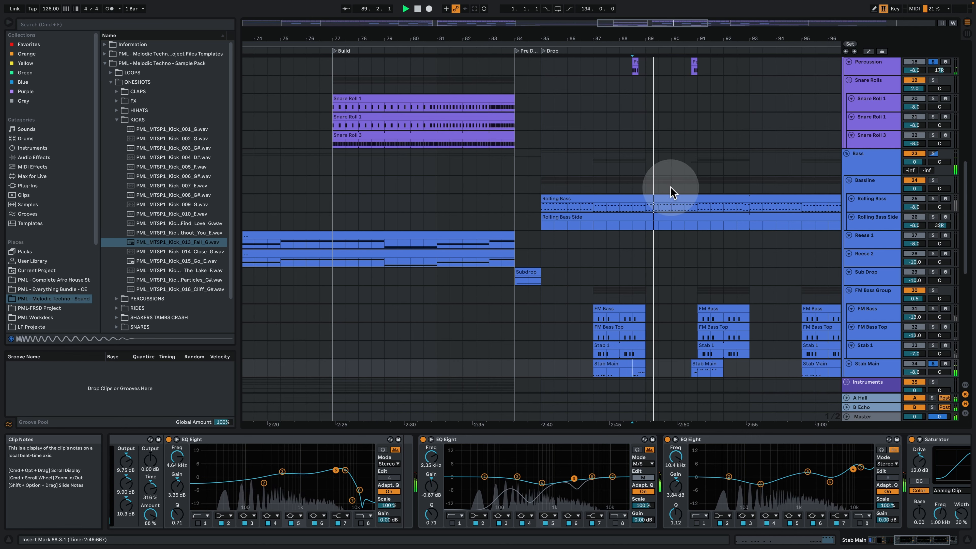
pyautogui.moveTo(728, 39); pyautogui.dragTo(578, 179)
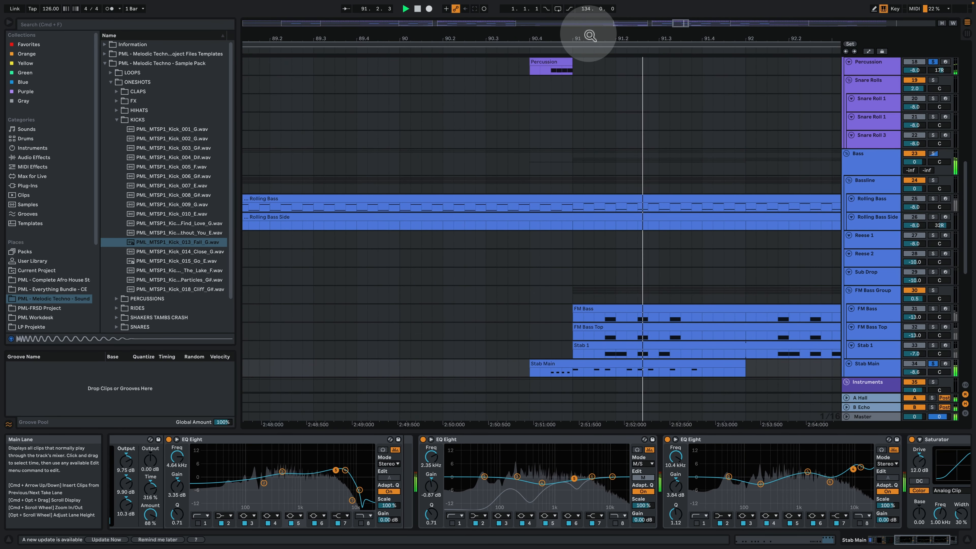
pyautogui.moveTo(588, 39); pyautogui.dragTo(592, 3)
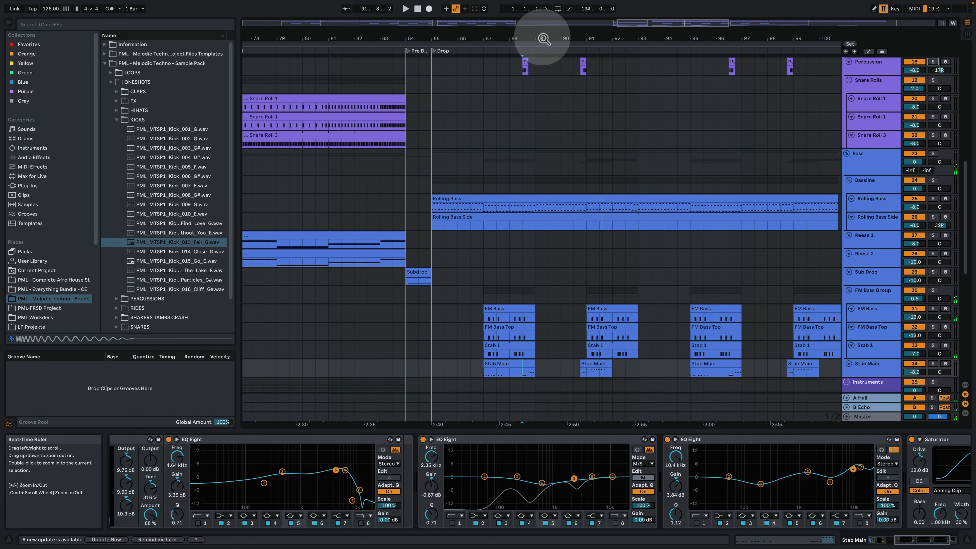
# Solo the two Snare Roll 1 tracks one after the other, playing the build from 82.1.1 with each track's devices shown
pyautogui.moveTo(543, 38); pyautogui.dragTo(565, 40)
pyautogui.scroll(3, 607, 231)
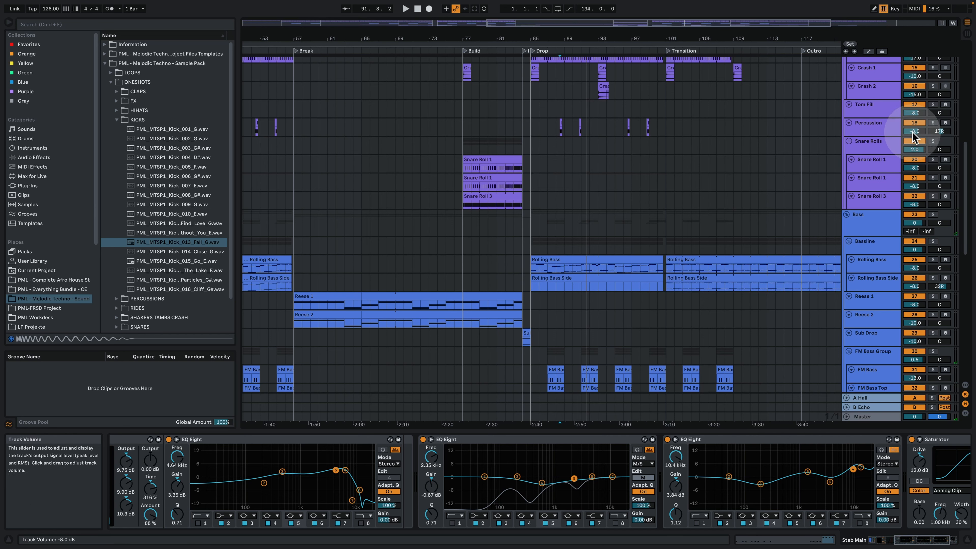
pyautogui.moveTo(497, 39); pyautogui.dragTo(604, 124)
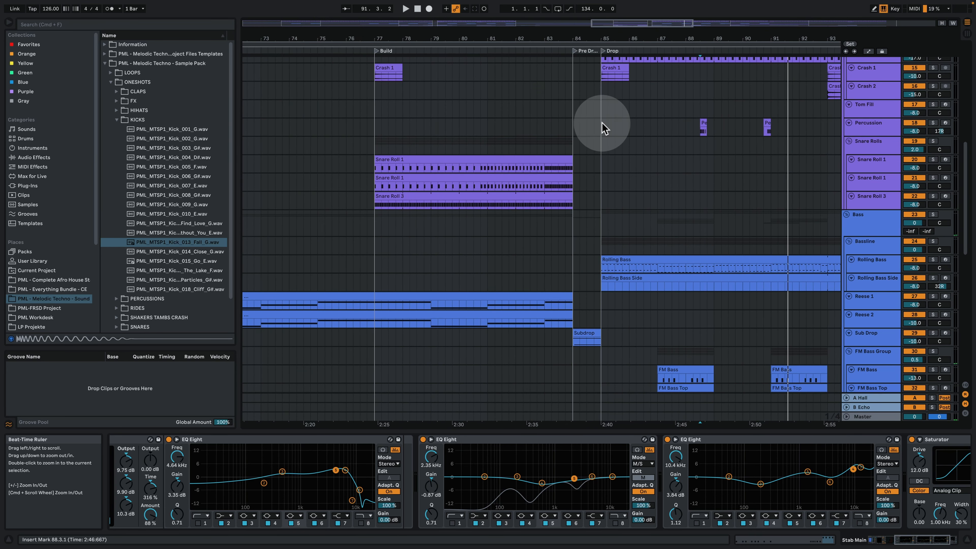
pyautogui.click(881, 164)
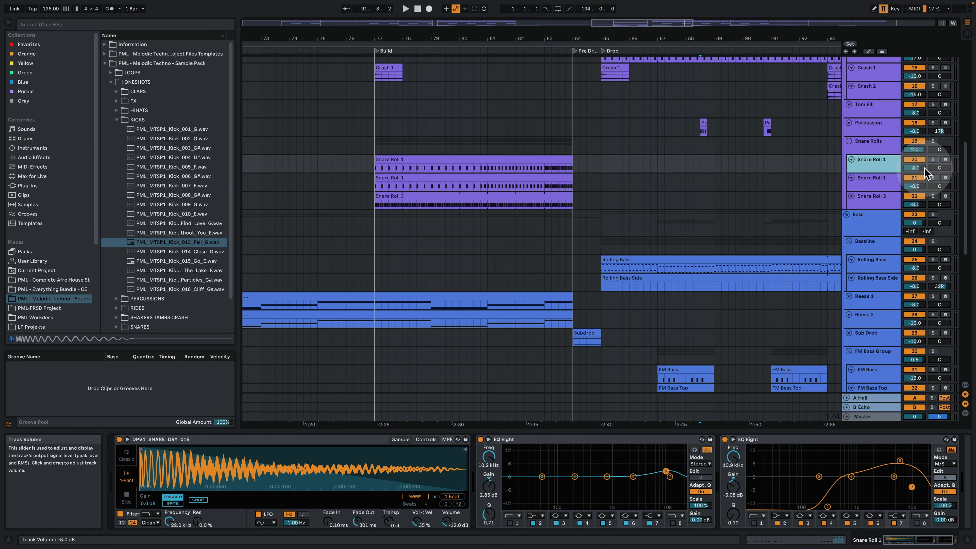
pyautogui.click(934, 159)
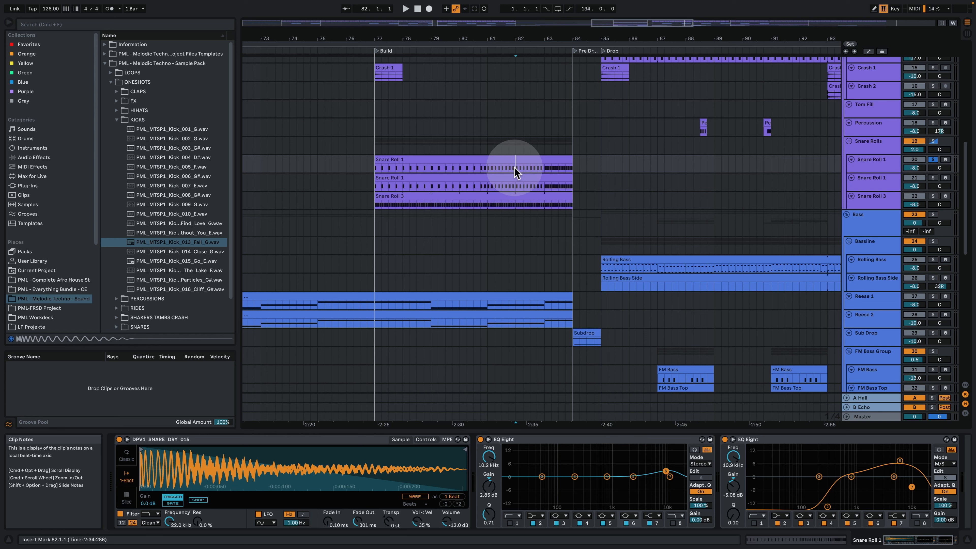
pyautogui.click(870, 161)
pyautogui.press('space')
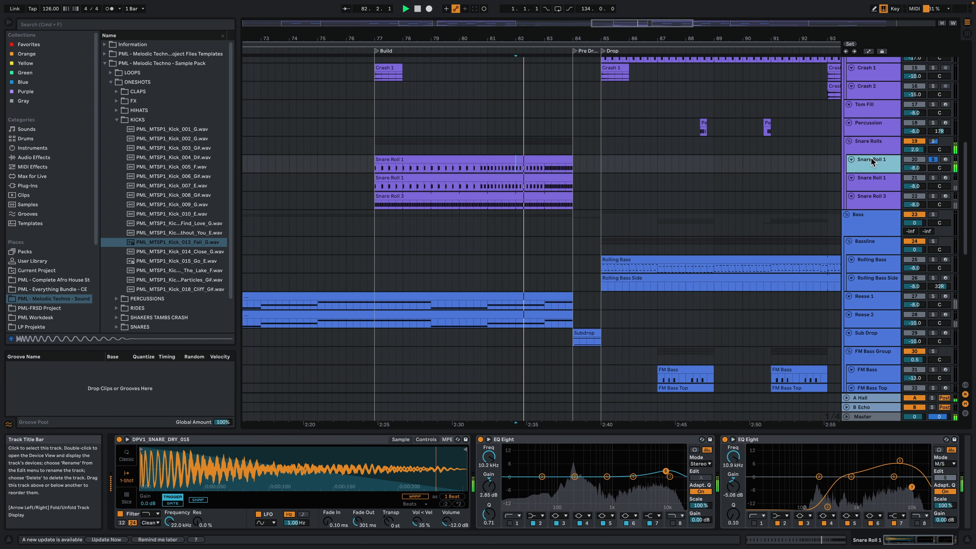
pyautogui.click(934, 178)
pyautogui.click(884, 185)
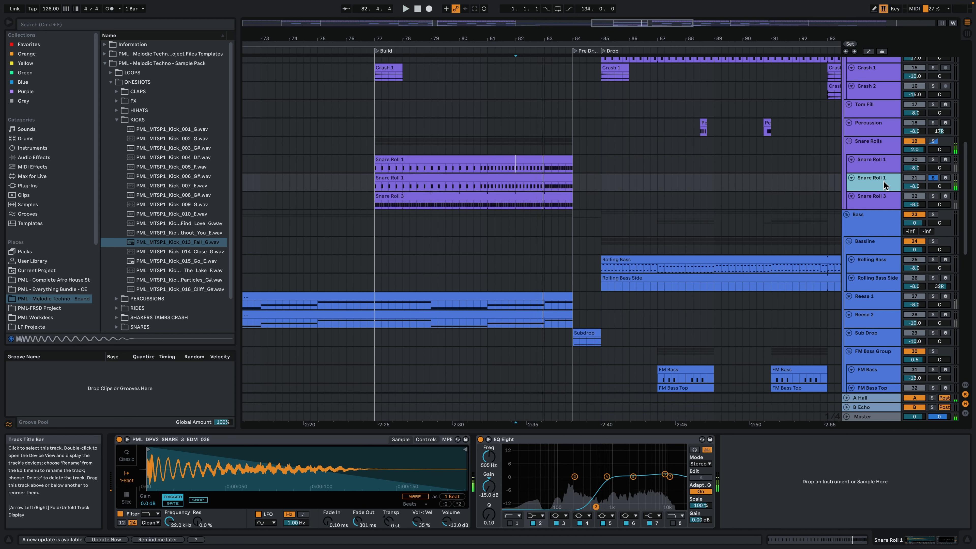
# Solo Snare Roll 3, play it from 80.3.1, and check its clip in the MIDI note editor before returning to the devices
pyautogui.click(872, 198)
pyautogui.click(933, 196)
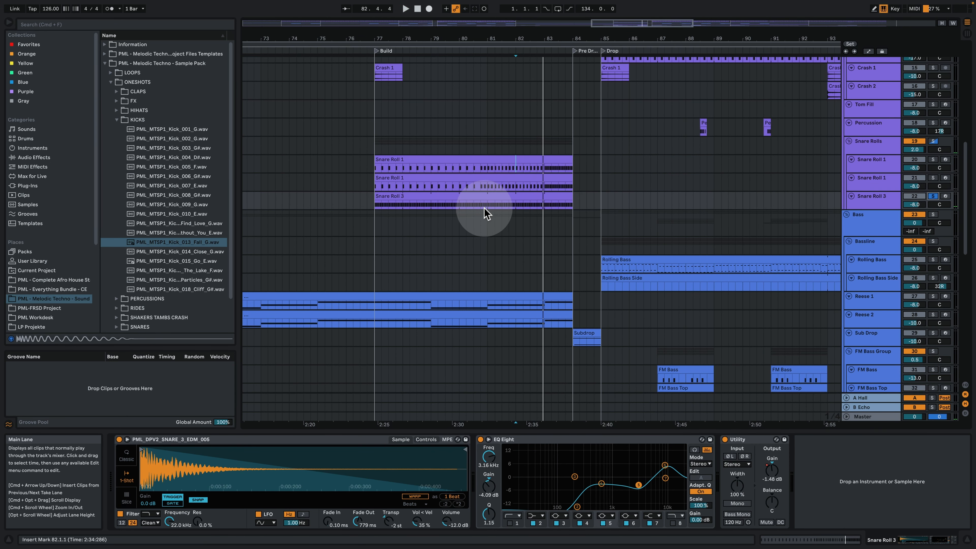
pyautogui.click(473, 201)
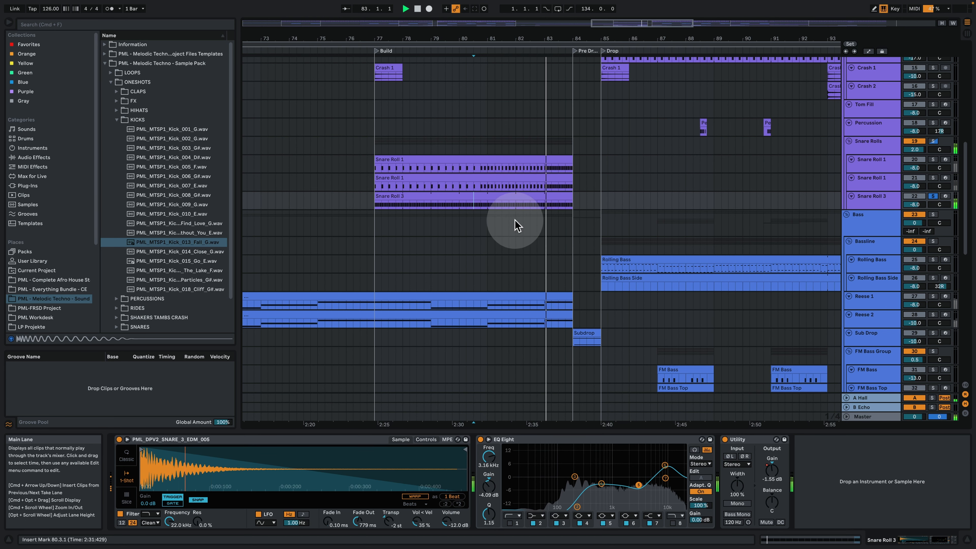
pyautogui.doubleClick(503, 197)
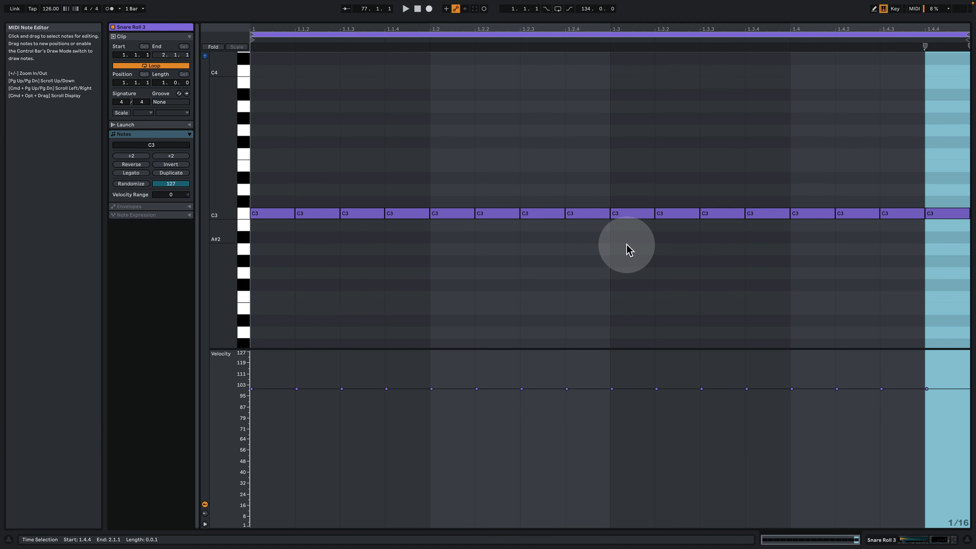
pyautogui.click(902, 539)
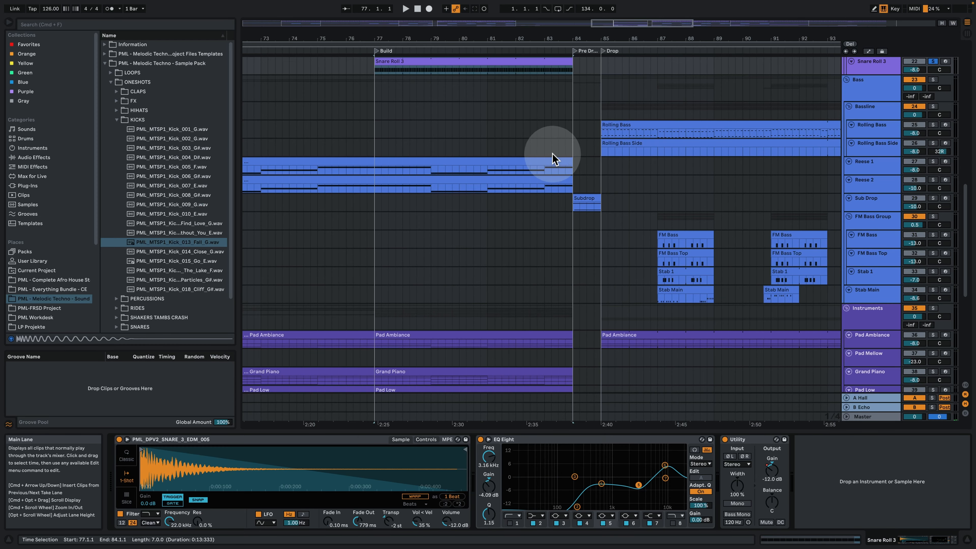
# Solo the second Snare Roll 1 track, play its clip in the MIDI note editor through the 80.4.1 acceleration, and return to the devices
pyautogui.scroll(5, 553, 158)
pyautogui.click(506, 206)
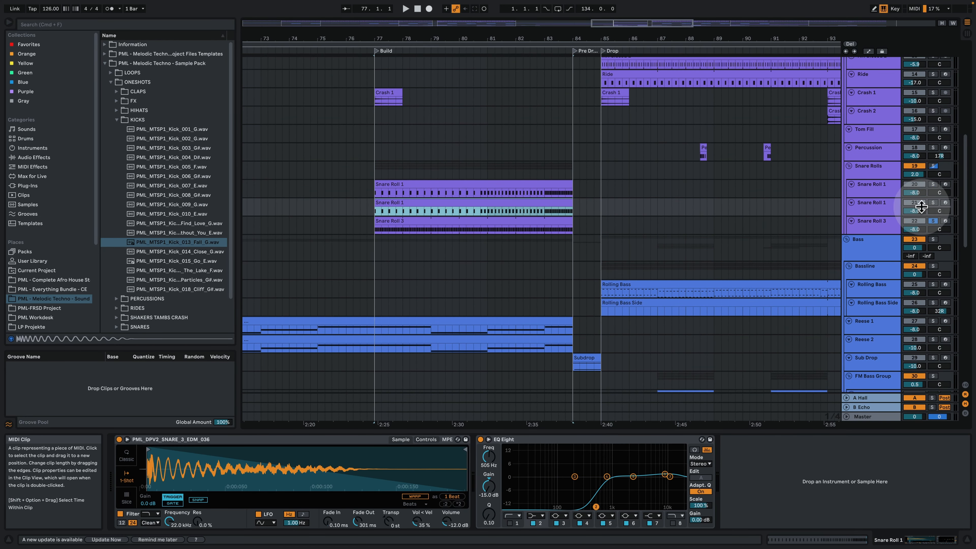
pyautogui.click(933, 202)
pyautogui.doubleClick(535, 204)
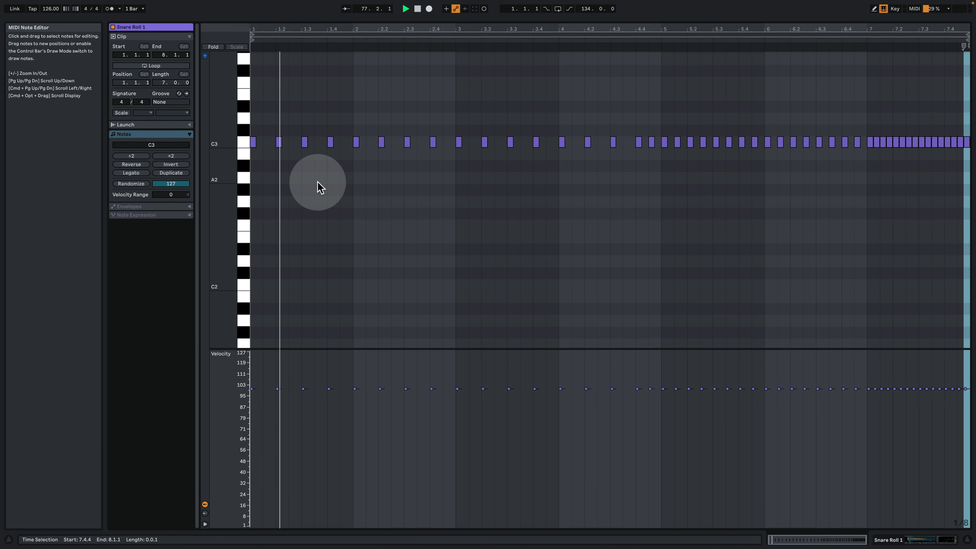
pyautogui.click(635, 163)
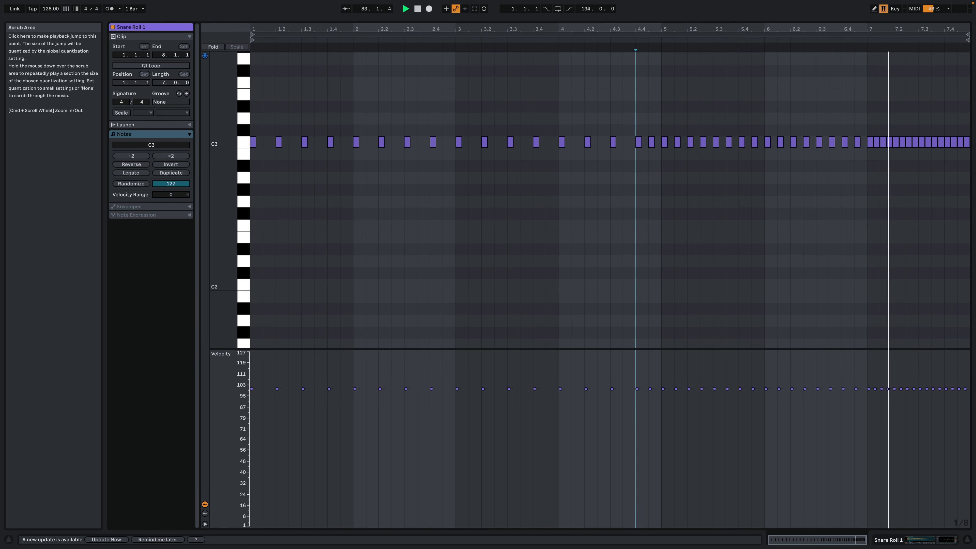
pyautogui.click(922, 540)
pyautogui.press('space')
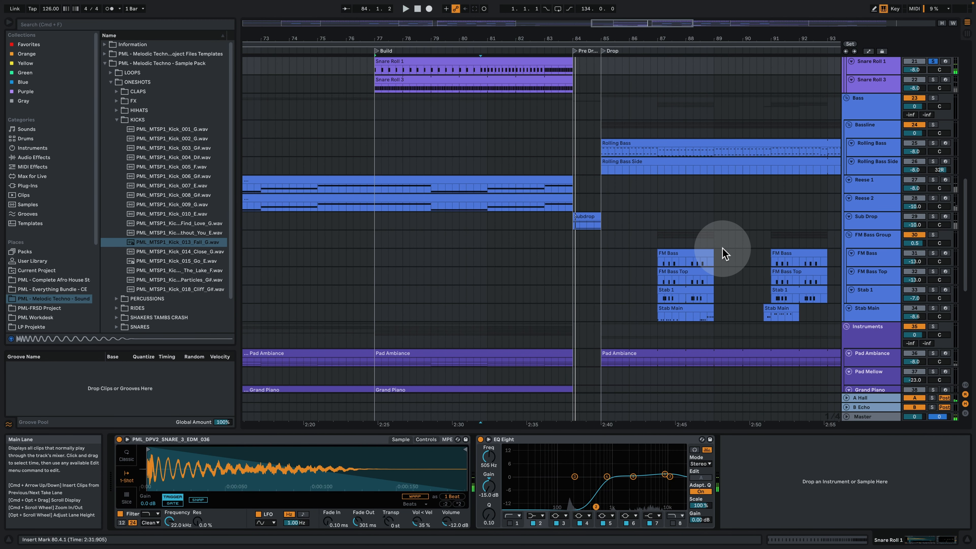
# Show the Snare Rolls group's Auto Filter, EQ Eight and Utility, play the build from 82.2.1, and clear the solos
pyautogui.scroll(2, 726, 283)
pyautogui.scroll(5, 727, 284)
pyautogui.scroll(2, 692, 330)
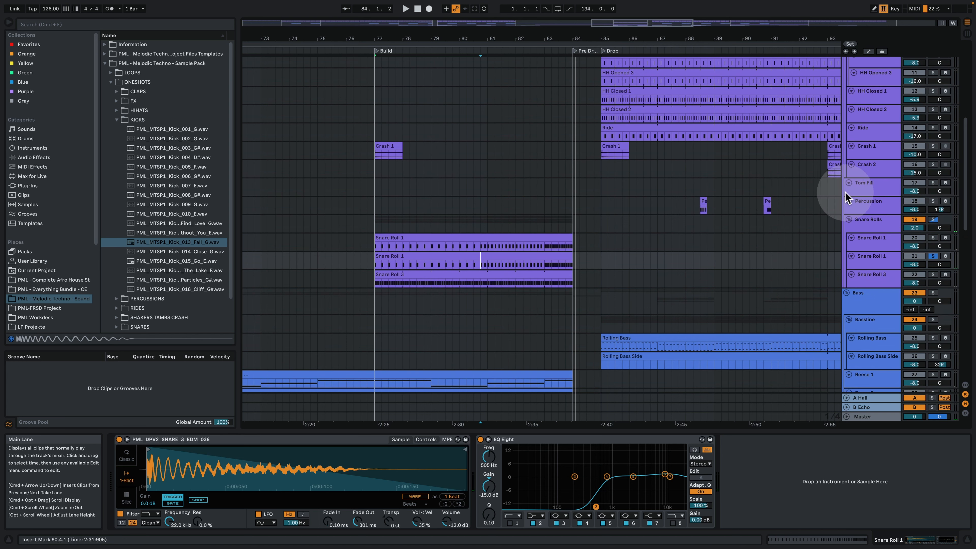
pyautogui.click(882, 224)
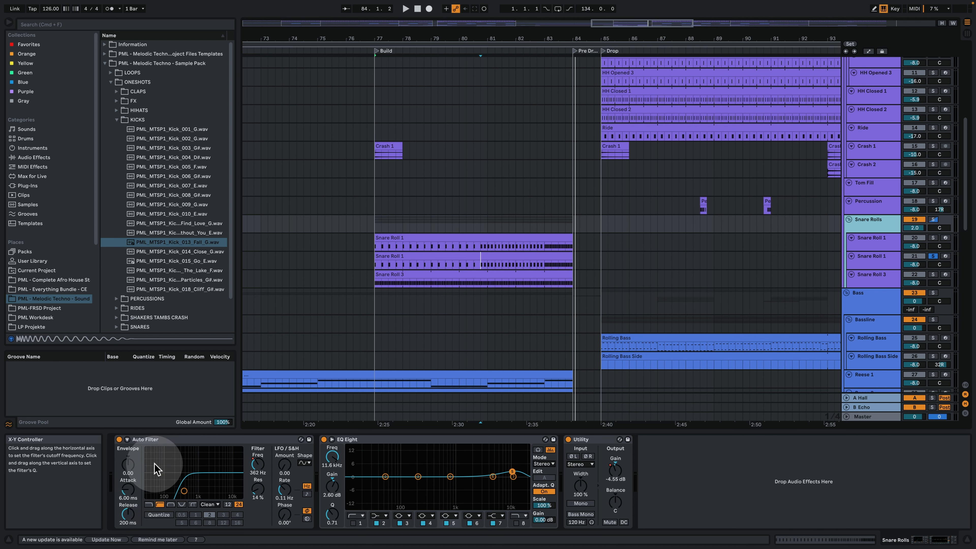
pyautogui.click(523, 224)
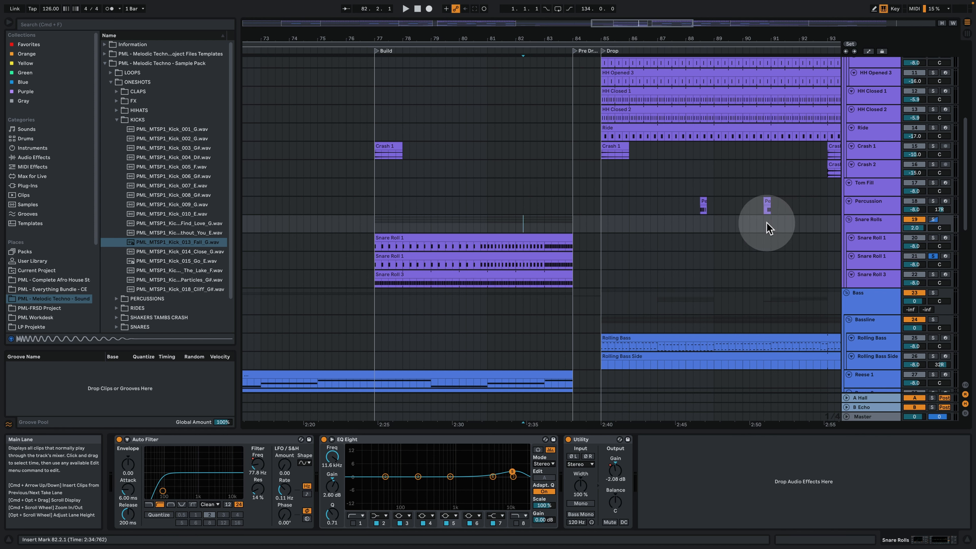
pyautogui.click(934, 220)
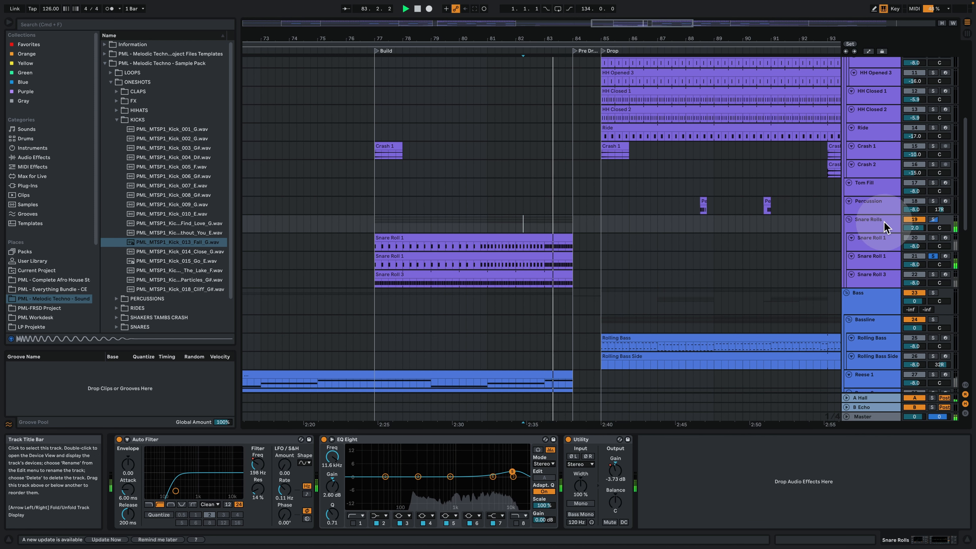
pyautogui.press('space')
pyautogui.click(934, 256)
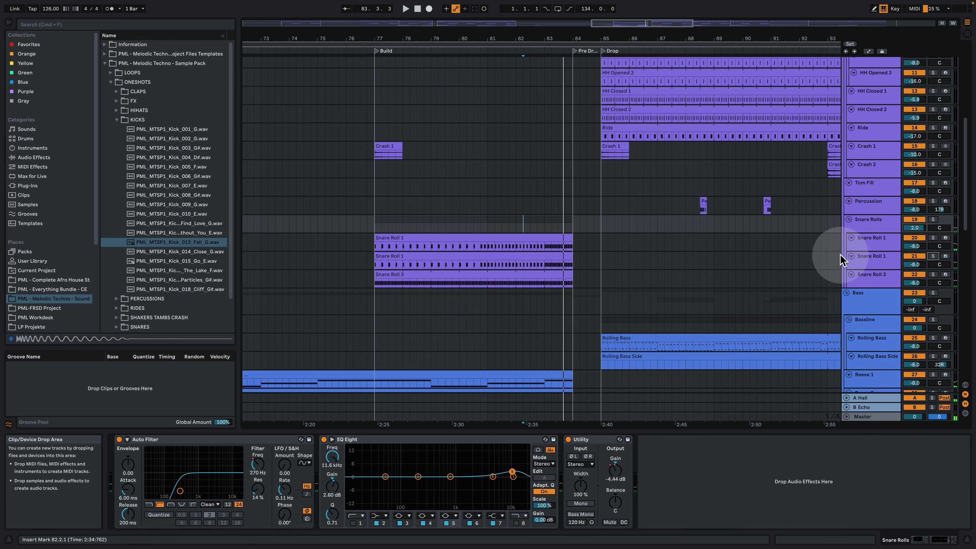
# Look over the bass tracks across the arrangement, and show the device chains of the Bass and Bassline groups
pyautogui.moveTo(560, 37); pyautogui.dragTo(591, 36)
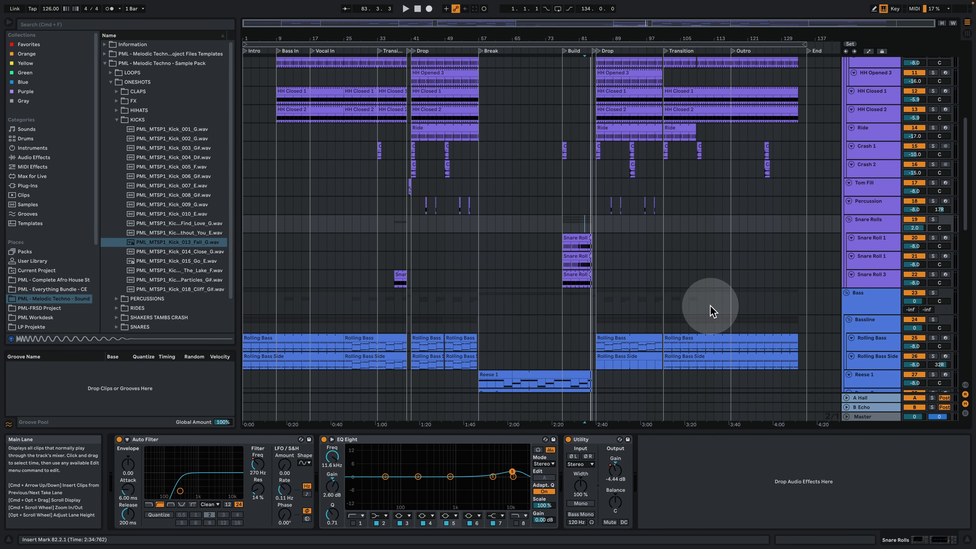
pyautogui.scroll(-4, 682, 321)
pyautogui.click(865, 223)
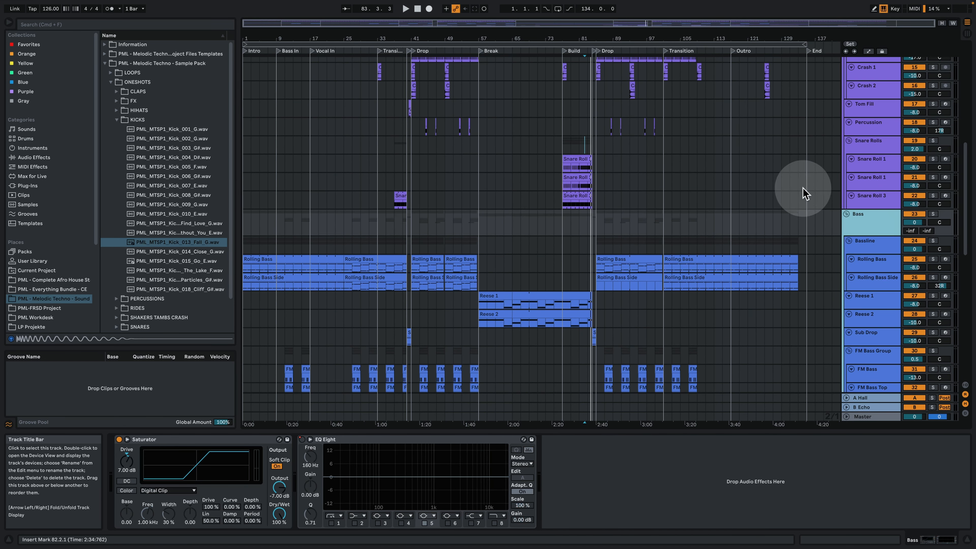
pyautogui.moveTo(621, 39); pyautogui.dragTo(553, 72)
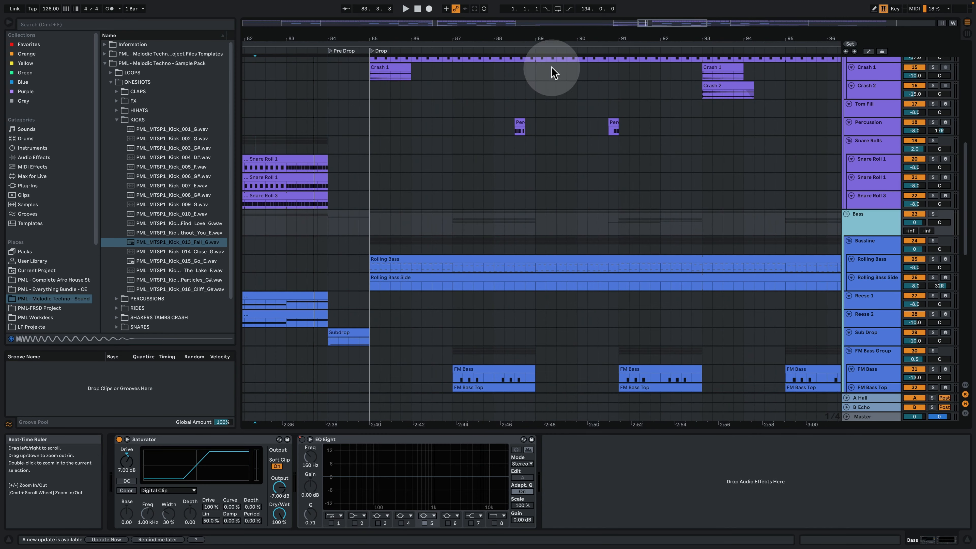
pyautogui.click(868, 248)
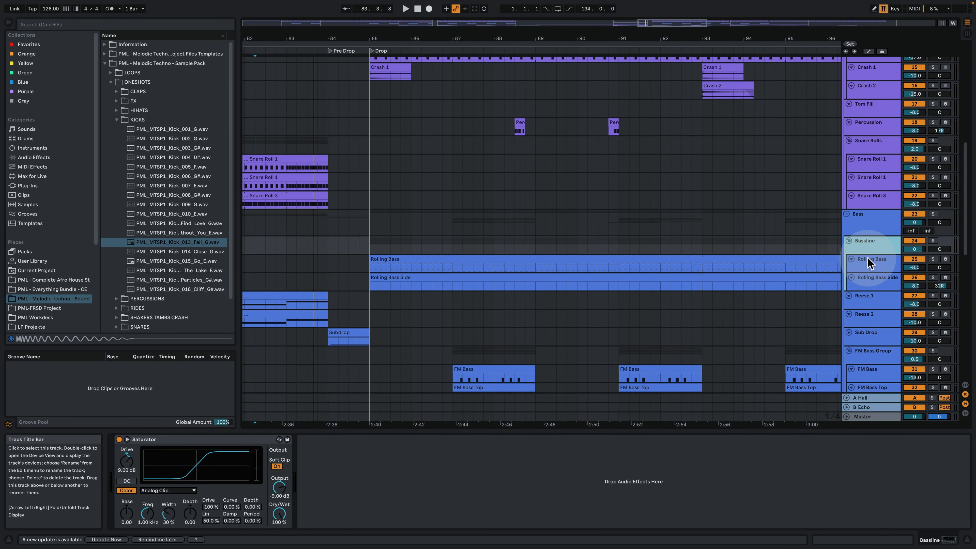
# Select the Rolling Bass clip at the second drop, solo its track, and play it from 85.1.1
pyautogui.click(869, 263)
pyautogui.click(400, 265)
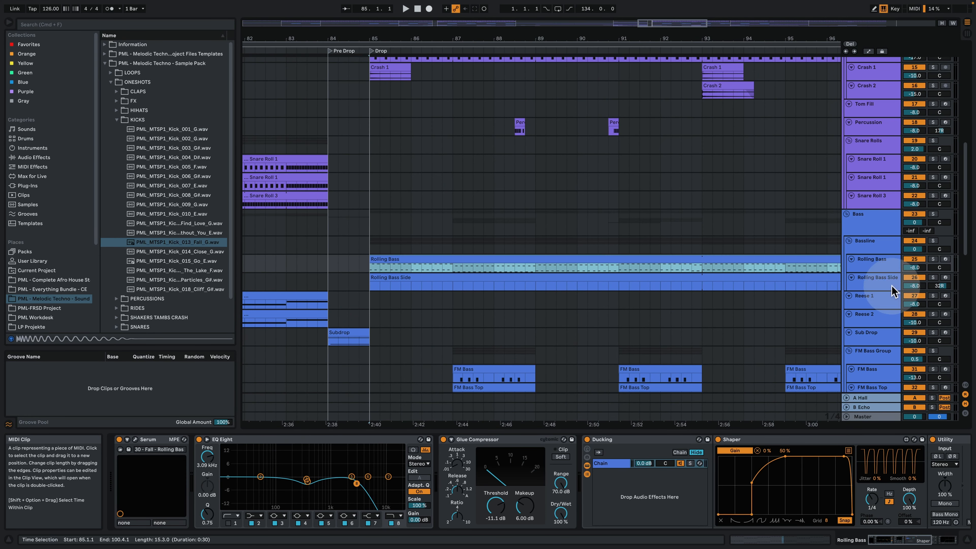
pyautogui.click(933, 259)
pyautogui.press('space')
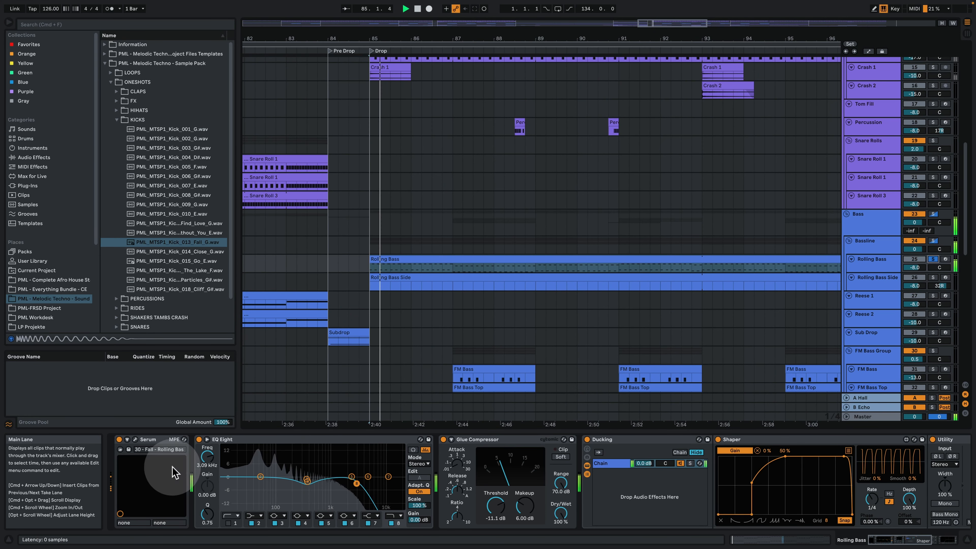
# Open the Rolling Bass Serum window, show oscillator A's wavetable as a 2D waveform, and view Env 1
pyautogui.click(136, 439)
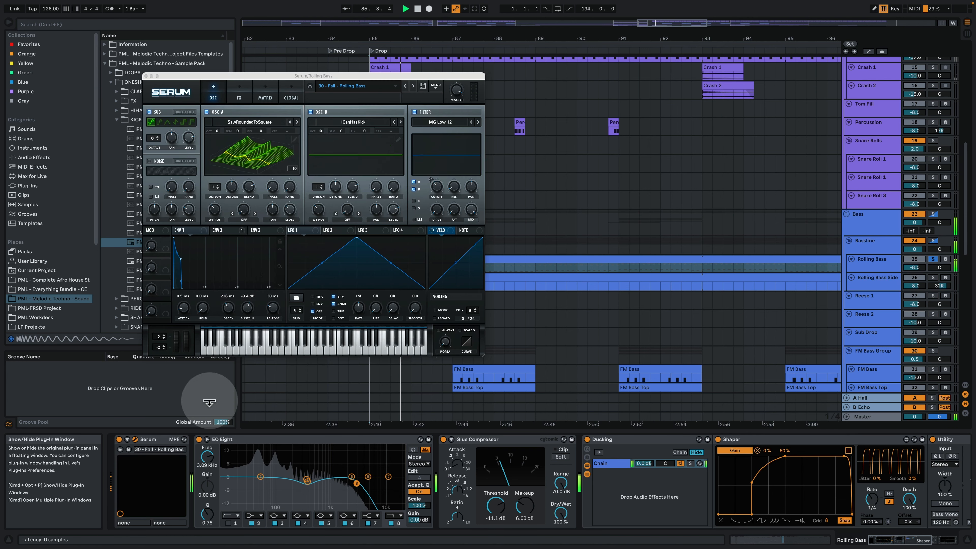
pyautogui.moveTo(341, 76); pyautogui.dragTo(276, 73)
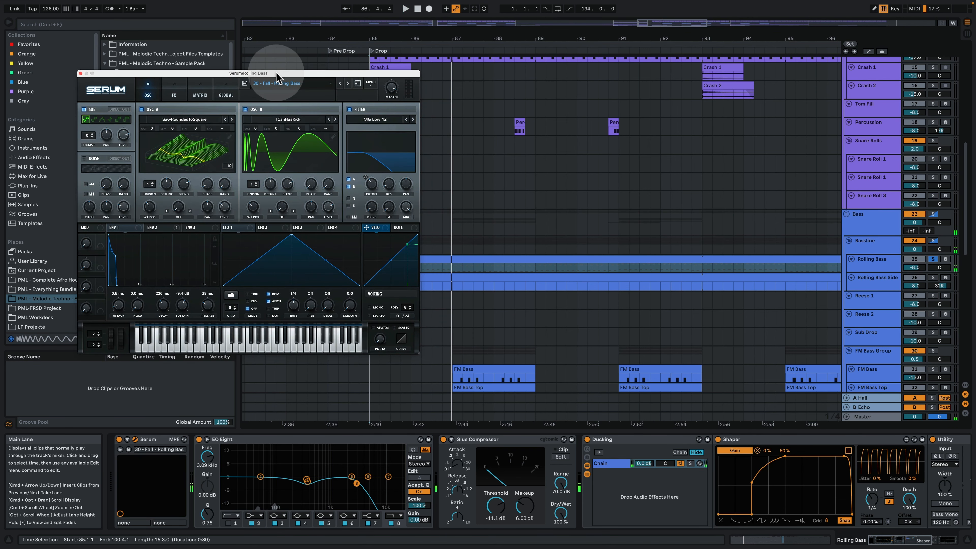
pyautogui.click(184, 147)
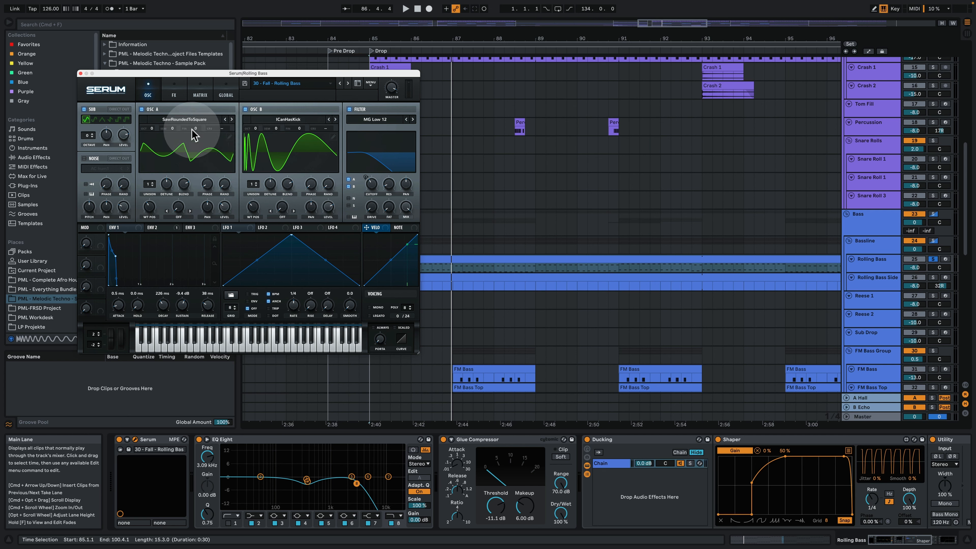
pyautogui.click(130, 231)
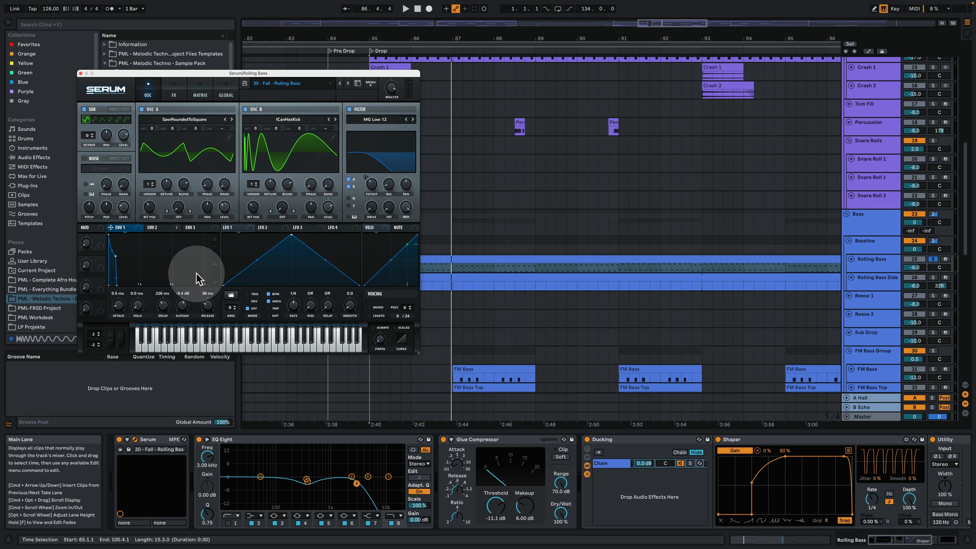
# Review the Rolling Bass effects chain, switch off the Ducking rack, and play the soloed bass from 85.1.1 without it
pyautogui.press('space')
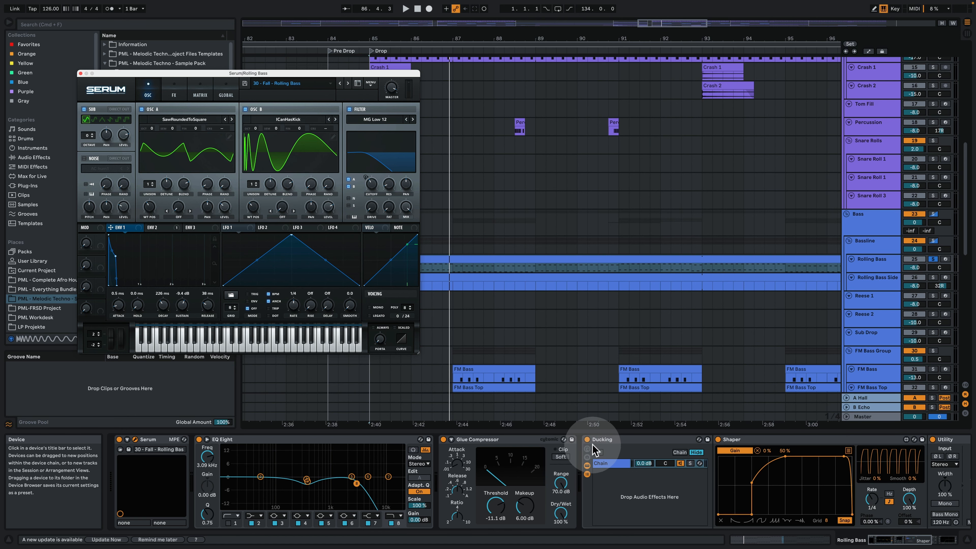
pyautogui.click(899, 541)
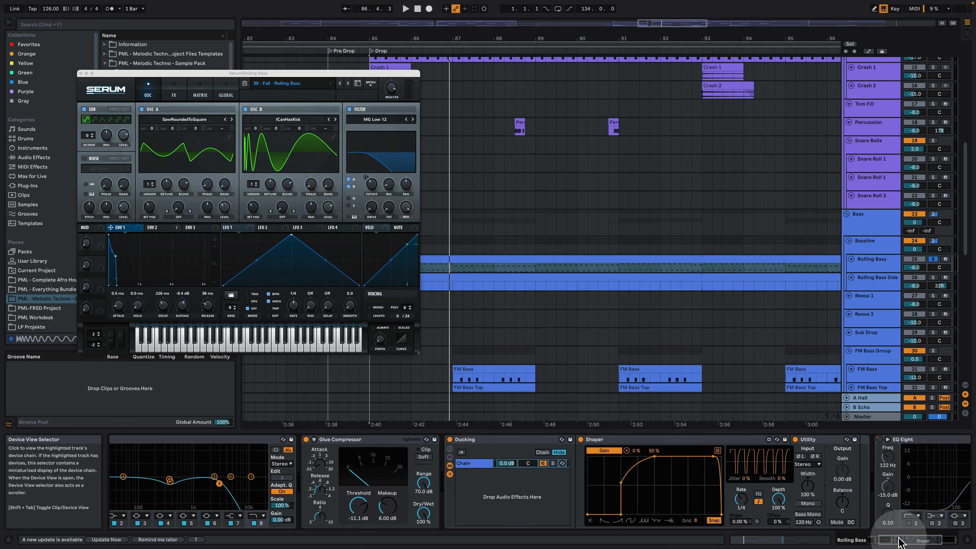
pyautogui.moveTo(899, 541); pyautogui.dragTo(909, 543)
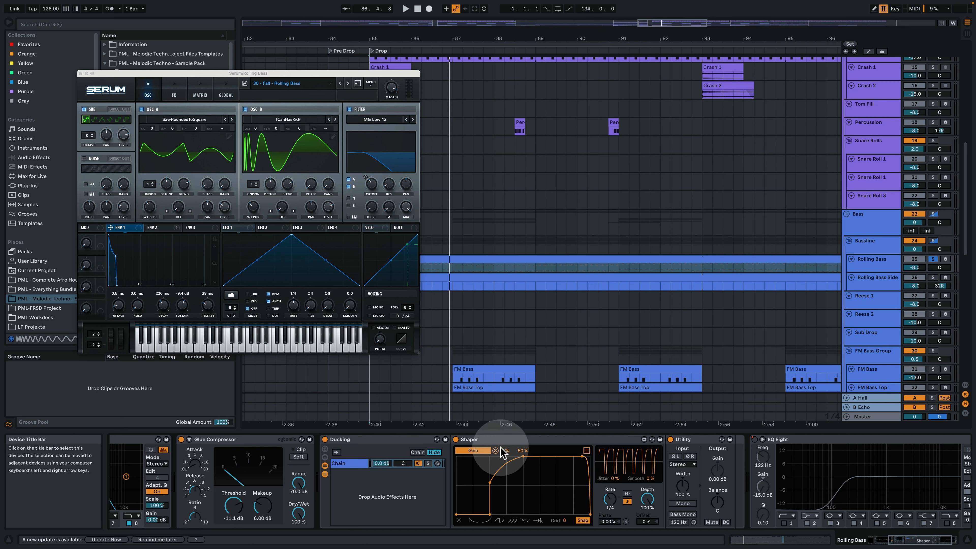
pyautogui.click(325, 439)
pyautogui.press('space')
pyautogui.moveTo(114, 76); pyautogui.dragTo(83, 54)
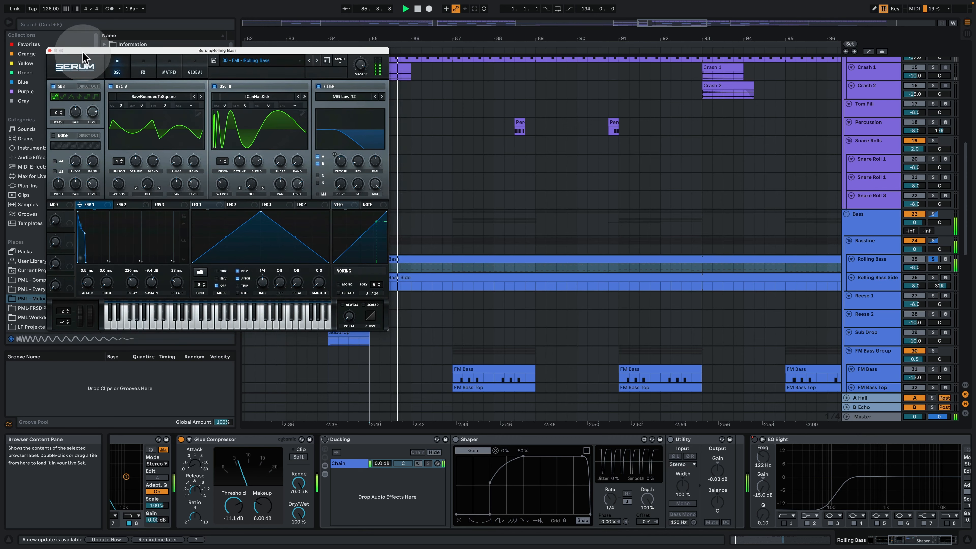
# Open the Rolling Bass clip in the MIDI note editor, stop playback, and examine its upper and lower note rows
pyautogui.doubleClick(464, 264)
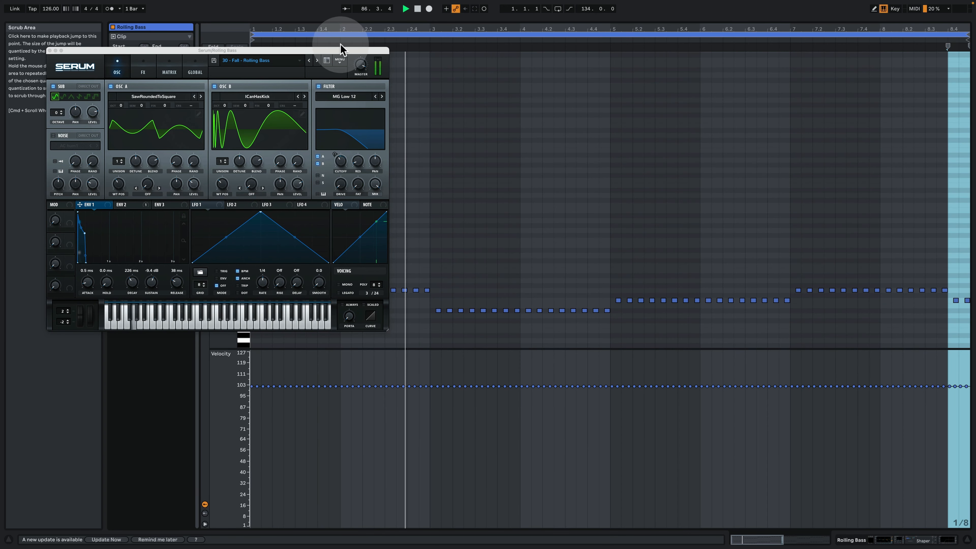
pyautogui.press('space')
pyautogui.scroll(-5, 532, 293)
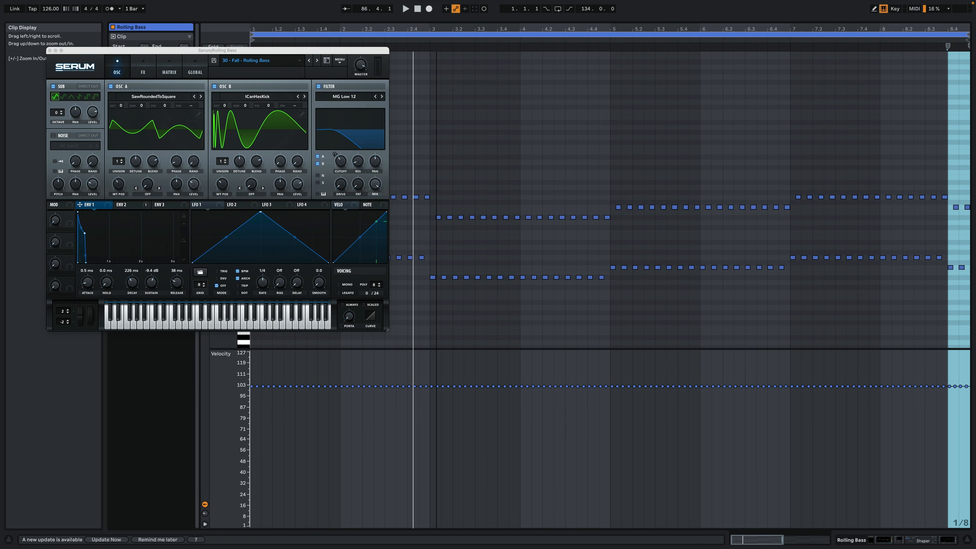
# Close the Serum window and play the soloed Rolling Bass while following its note pattern in the note editor
pyautogui.moveTo(436, 29); pyautogui.dragTo(490, 26)
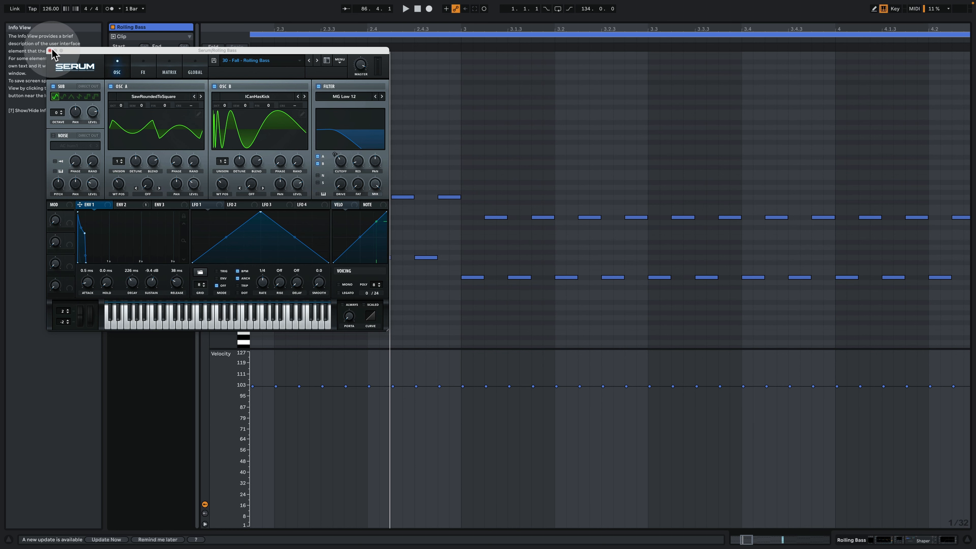
pyautogui.click(50, 50)
pyautogui.moveTo(217, 268); pyautogui.dragTo(218, 196)
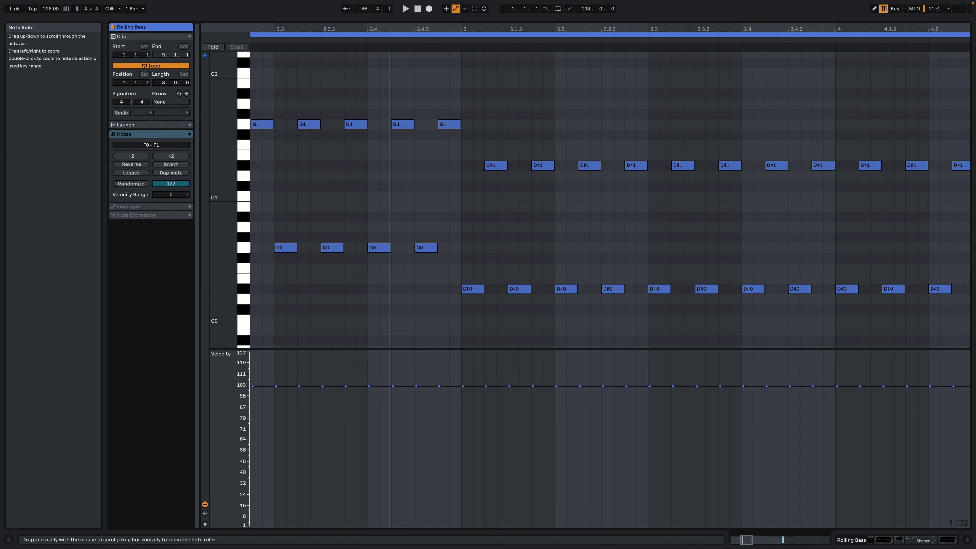
pyautogui.press('space')
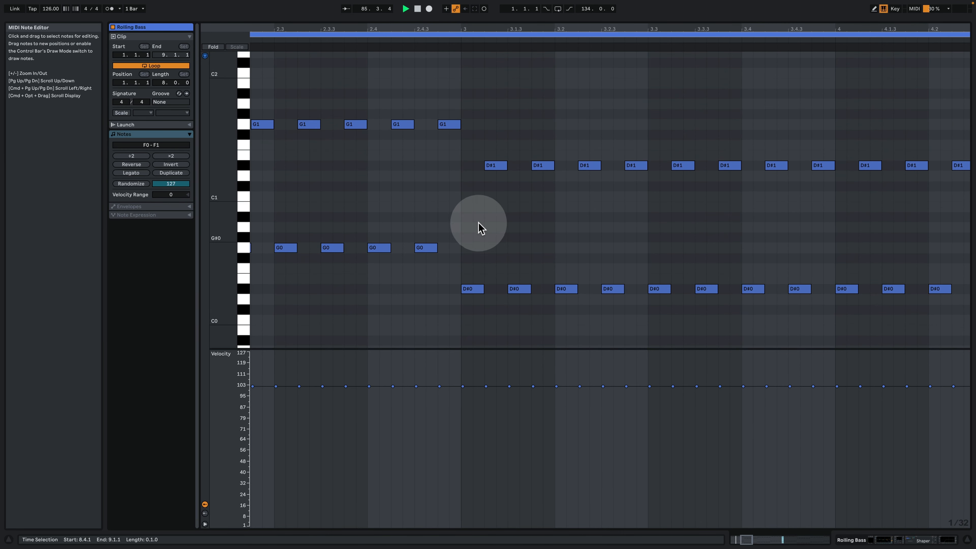
pyautogui.moveTo(491, 42); pyautogui.dragTo(491, 30)
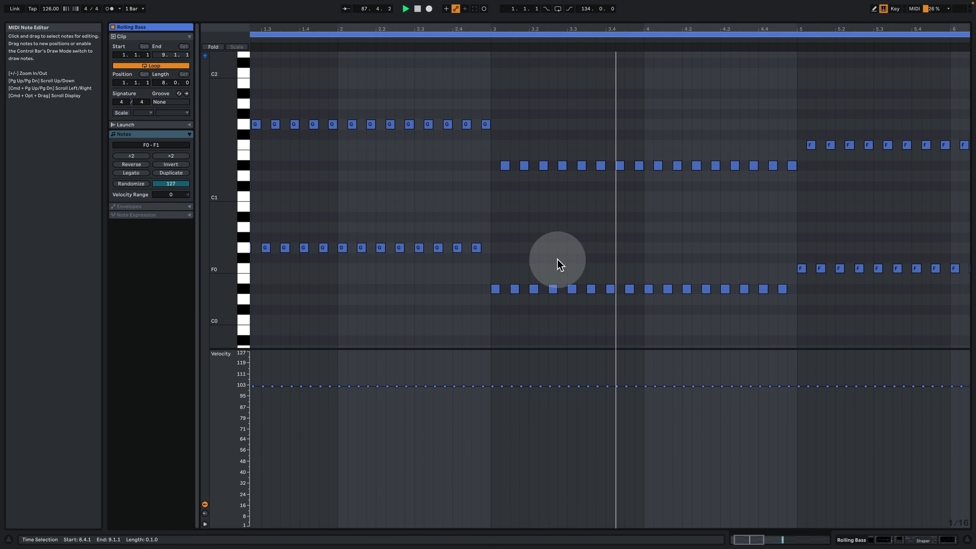
pyautogui.press('space')
# Switch on the scale for the Rolling Bass clip and set it to G Minor
pyautogui.moveTo(490, 30); pyautogui.dragTo(380, 42)
pyautogui.click(122, 113)
pyautogui.click(142, 113)
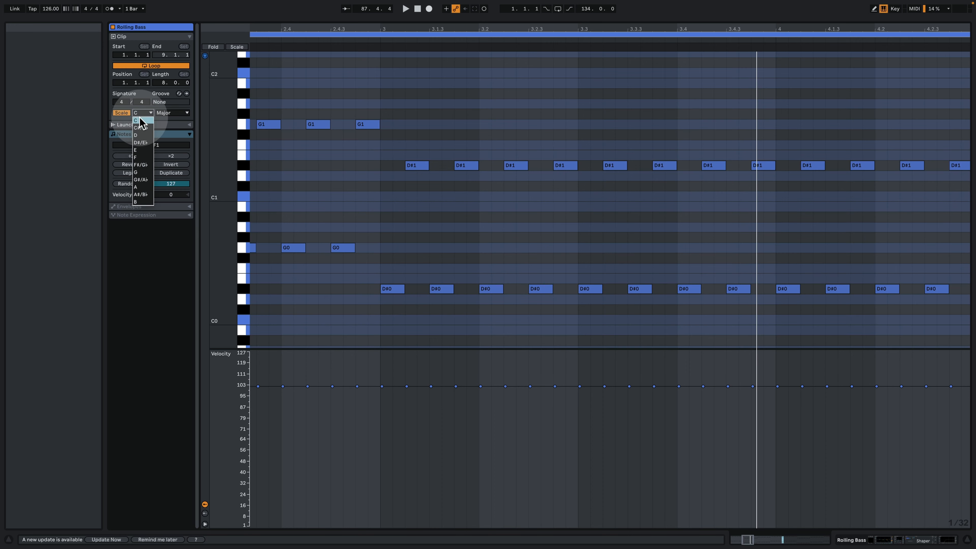
pyautogui.click(141, 173)
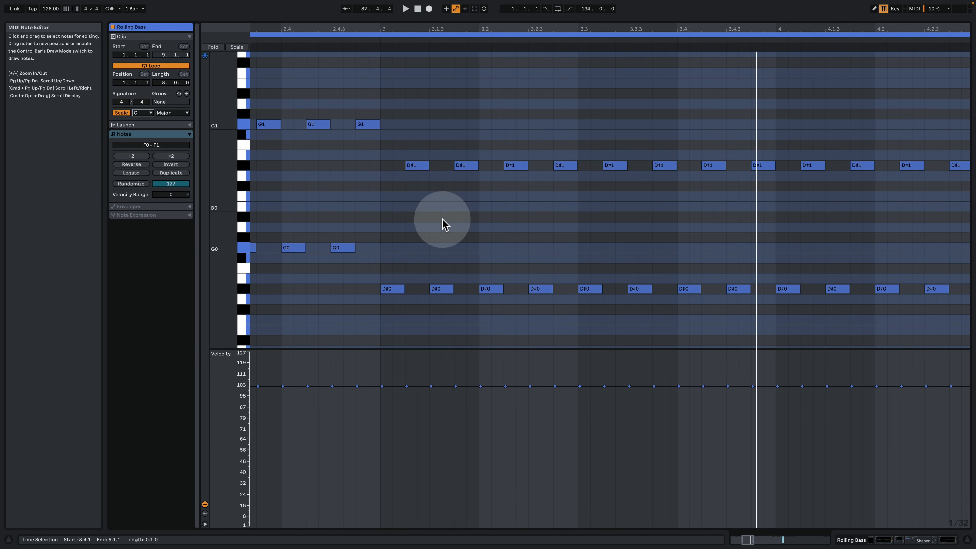
pyautogui.click(175, 113)
pyautogui.click(175, 128)
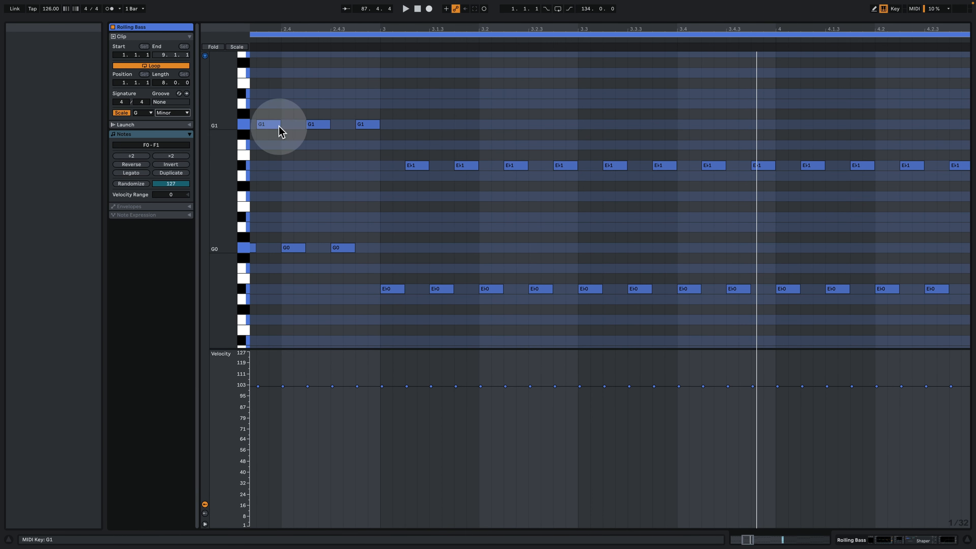
# Play the Rolling Bass clip with its whole note pattern in view, return to the track's device chain, and stop playback
pyautogui.moveTo(506, 30); pyautogui.dragTo(506, 23)
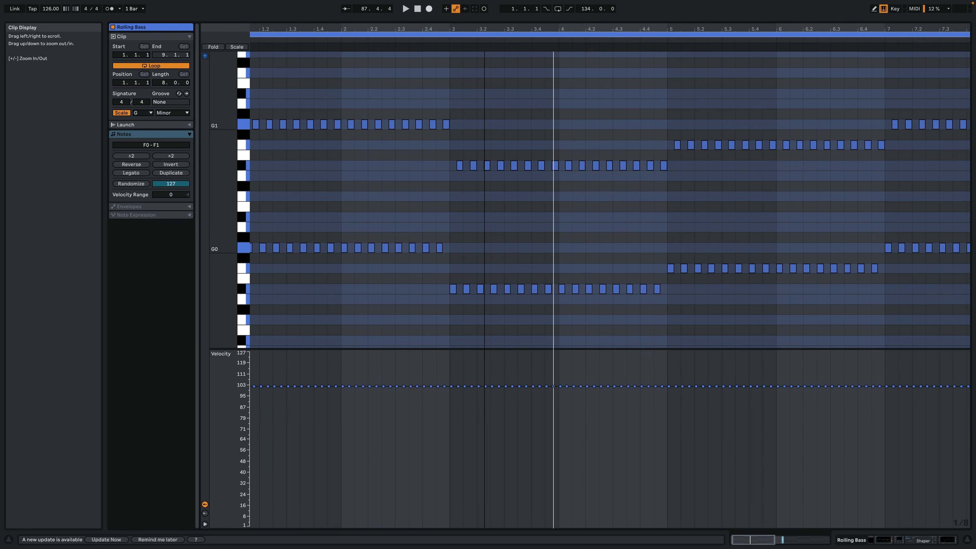
pyautogui.moveTo(702, 27)
pyautogui.mouseDown()
pyautogui.moveTo(703, 61)
pyautogui.moveTo(703, 14)
pyautogui.mouseUp()
pyautogui.press('space')
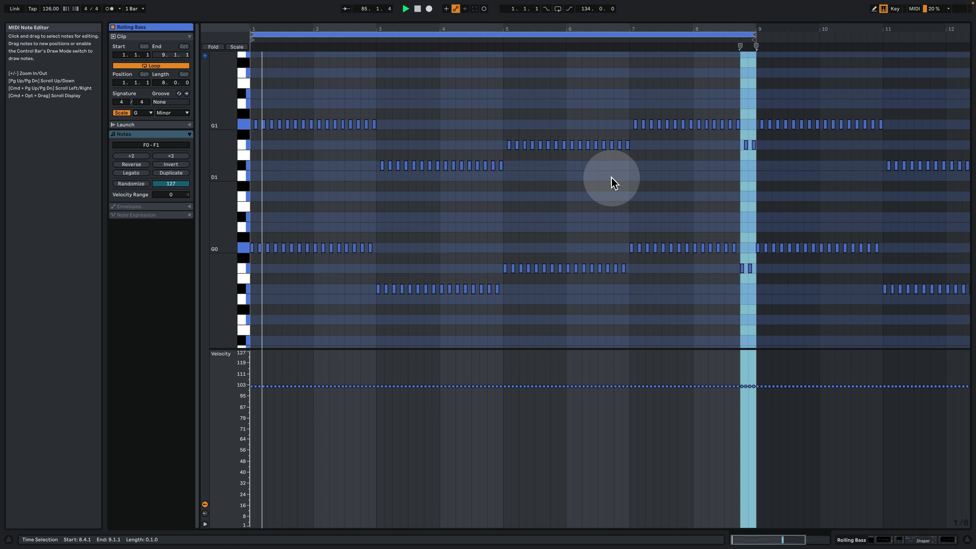
pyautogui.click(889, 541)
pyautogui.moveTo(914, 541); pyautogui.dragTo(867, 542)
pyautogui.press('space')
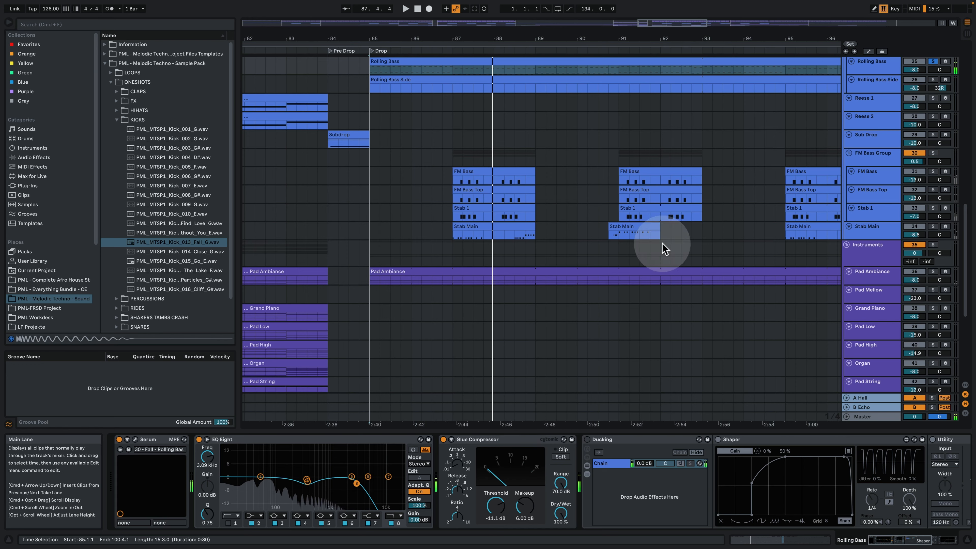
# Open the Rolling Bass Serum window, review its FX, Matrix and OSC pages, and close it
pyautogui.scroll(5, 723, 323)
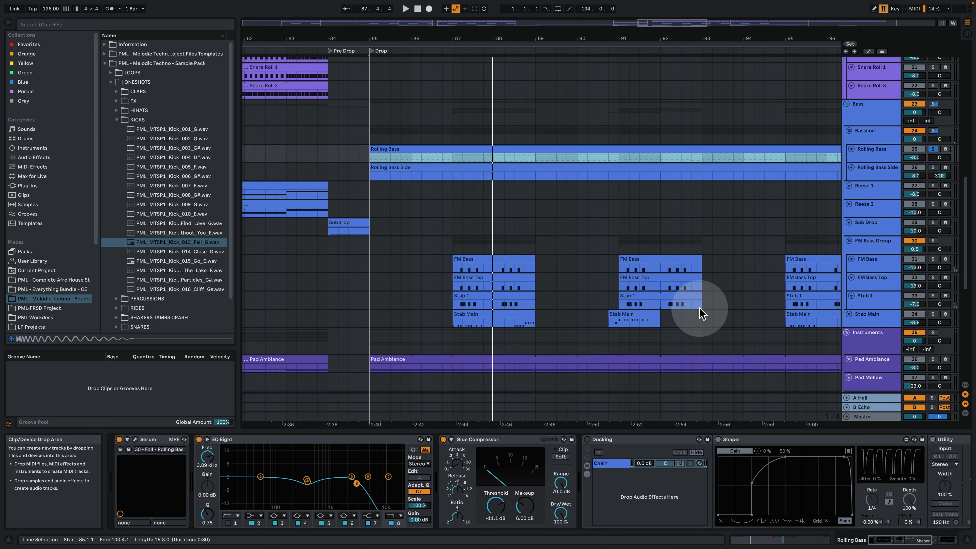
pyautogui.click(136, 440)
pyautogui.click(144, 72)
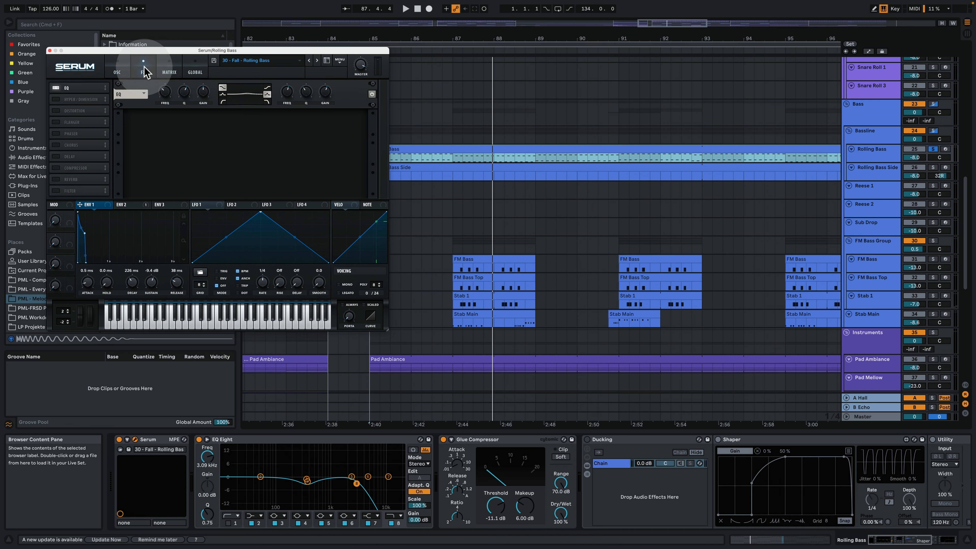
pyautogui.click(169, 72)
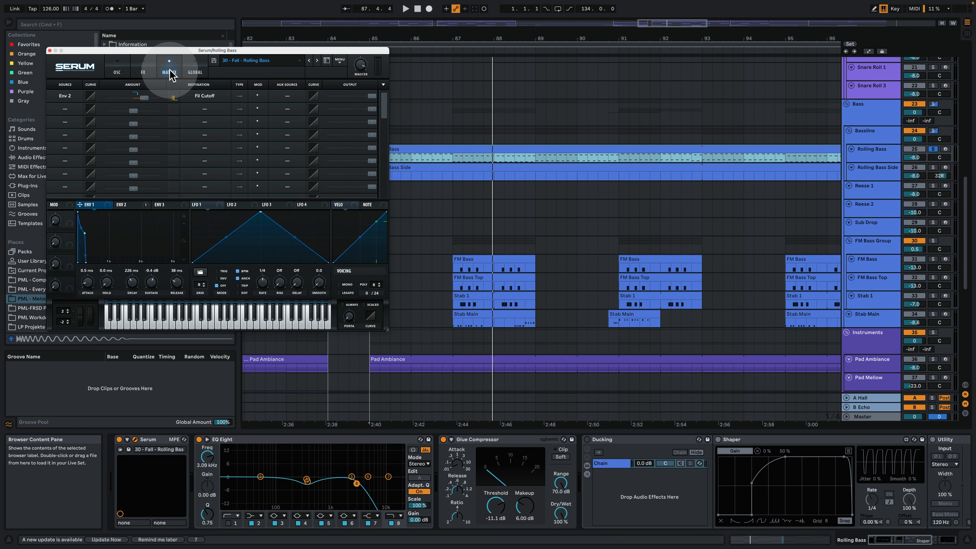
pyautogui.click(142, 71)
pyautogui.click(117, 71)
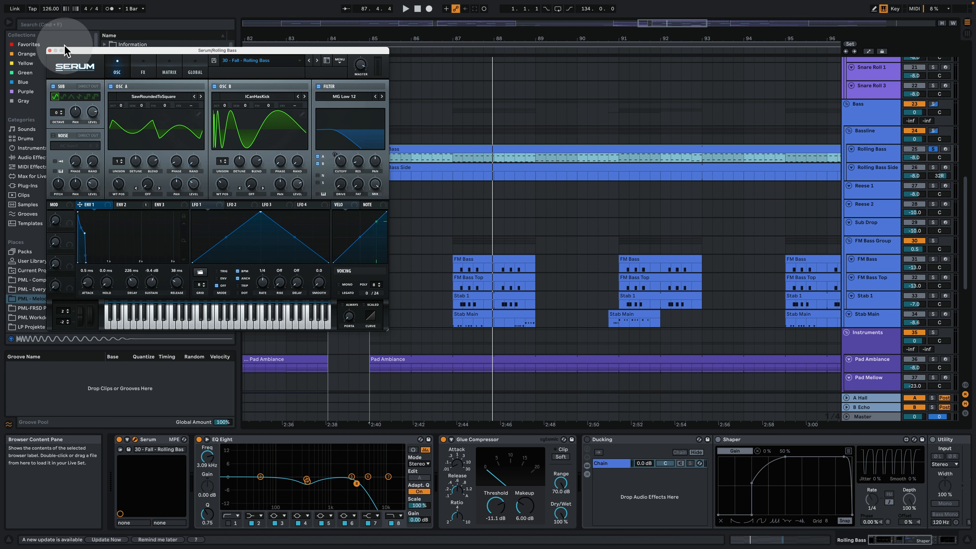
pyautogui.click(49, 50)
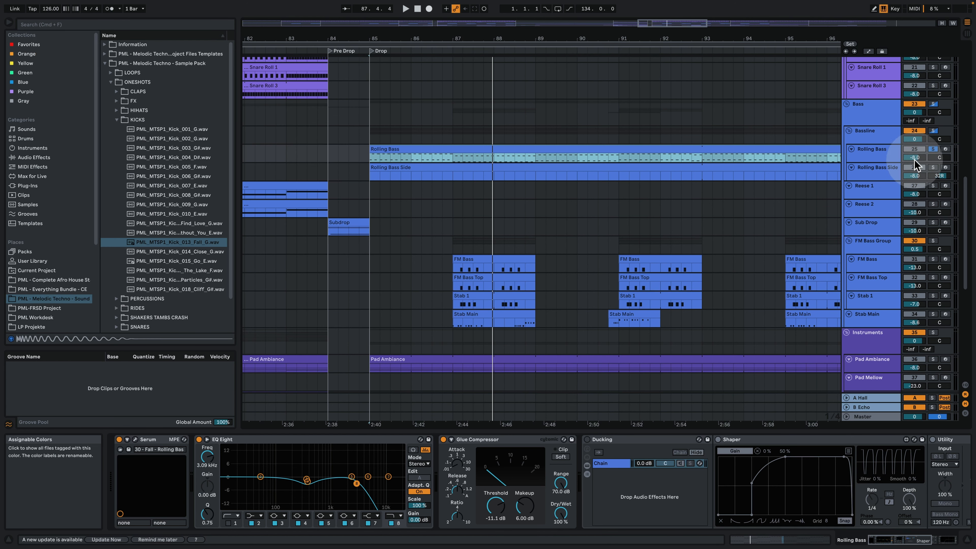
# Solo the Rolling Bass Side track and play its clip at the second drop from 85.1.1
pyautogui.click(870, 167)
pyautogui.click(934, 167)
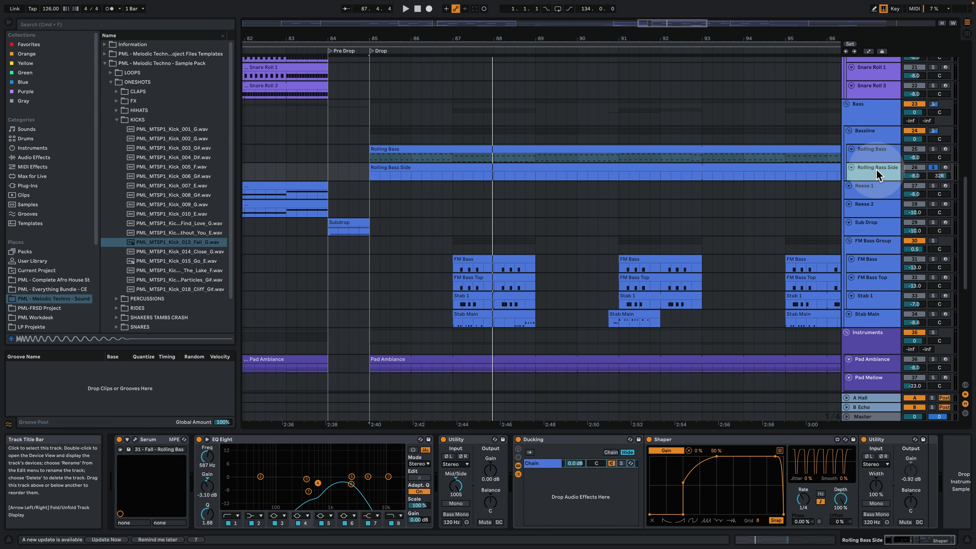
pyautogui.click(426, 169)
pyautogui.press('space')
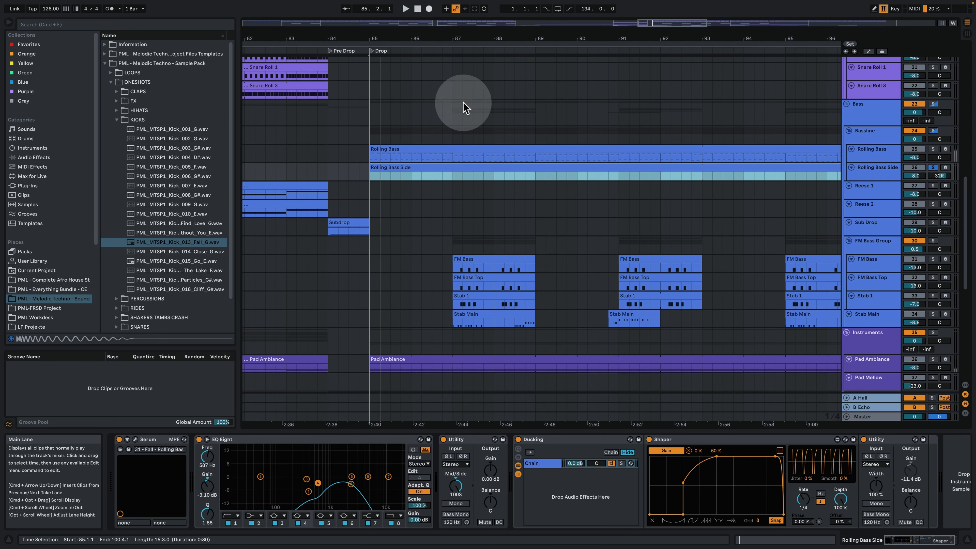
# Play the soloed Rolling Bass Side from 101.1.1, open its Transition clip in the note editor, and stop playback
pyautogui.moveTo(466, 39); pyautogui.dragTo(588, 39)
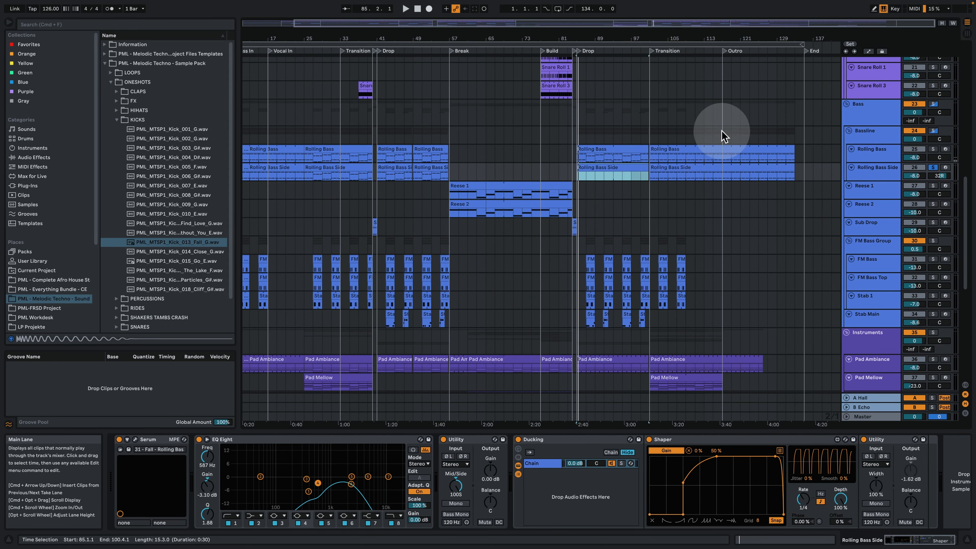
pyautogui.click(655, 171)
pyautogui.press('space')
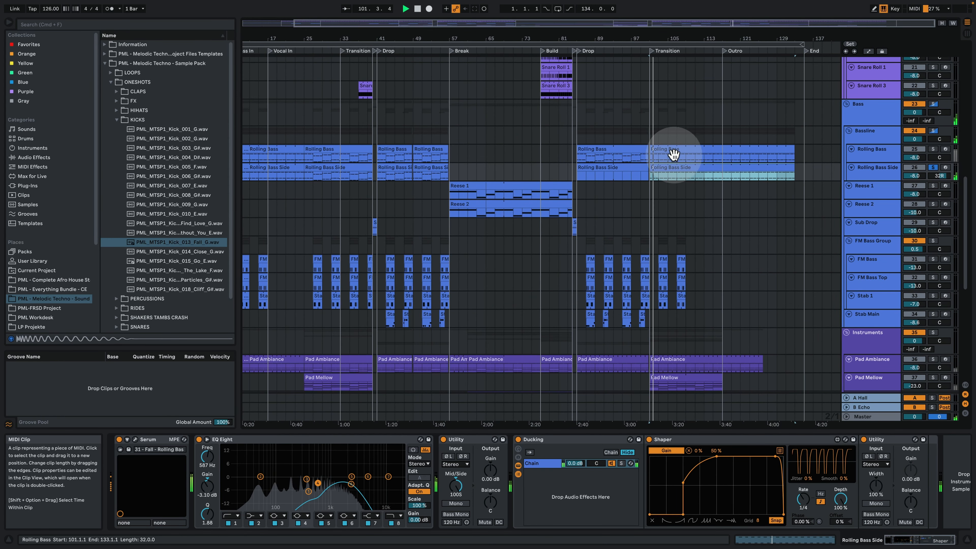
pyautogui.click(660, 169)
pyautogui.doubleClick(660, 170)
pyautogui.click(493, 218)
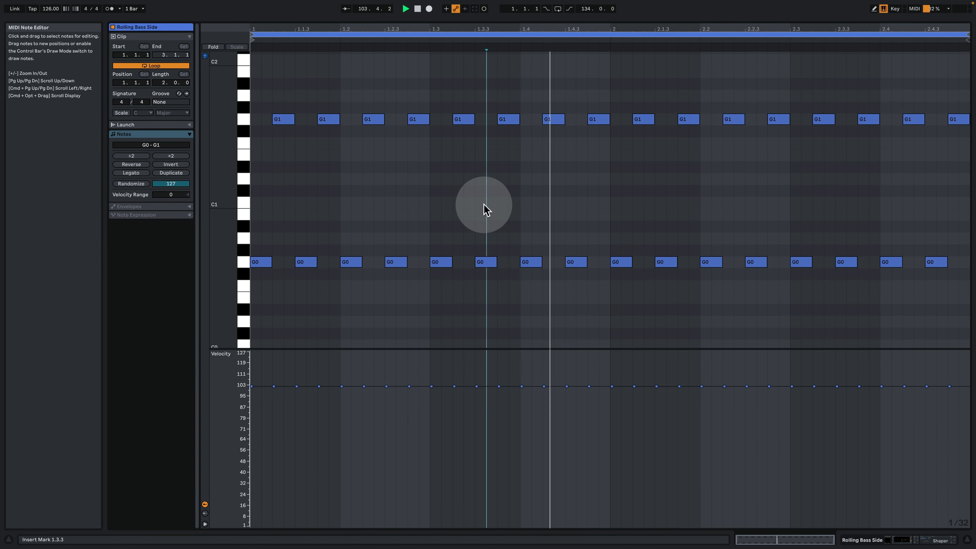
pyautogui.press('space')
# Play the soloed Rolling Bass Side with its Ducking rack off, and switch the rack back on
pyautogui.click(937, 541)
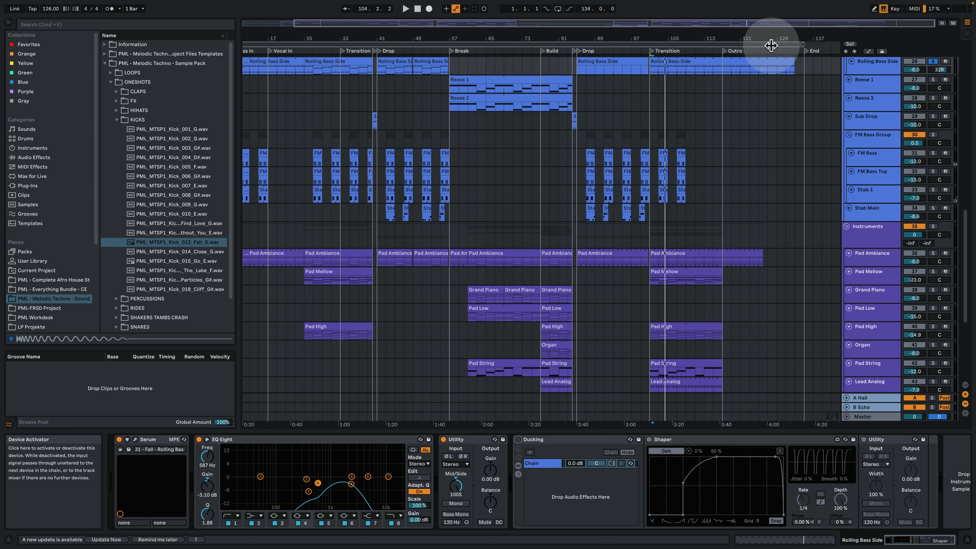
pyautogui.press('space')
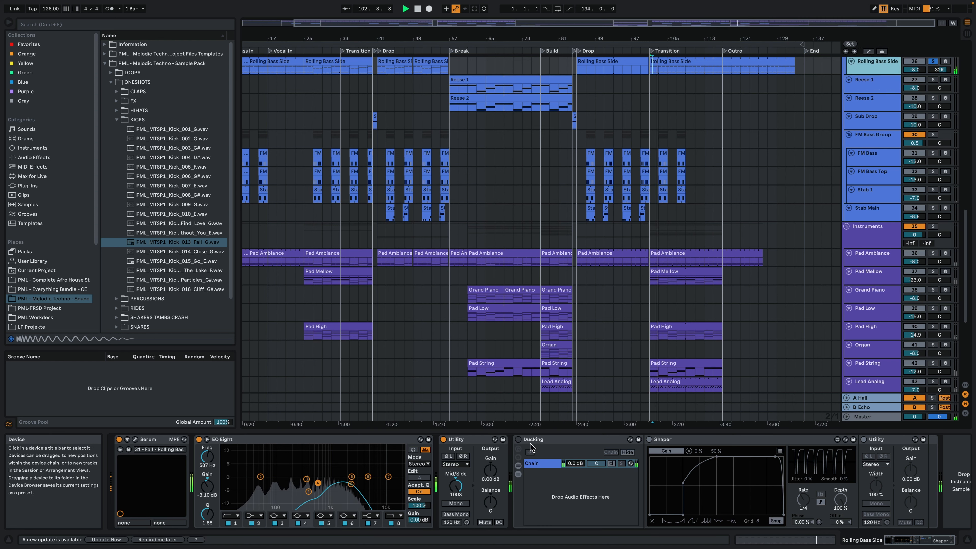
pyautogui.click(518, 440)
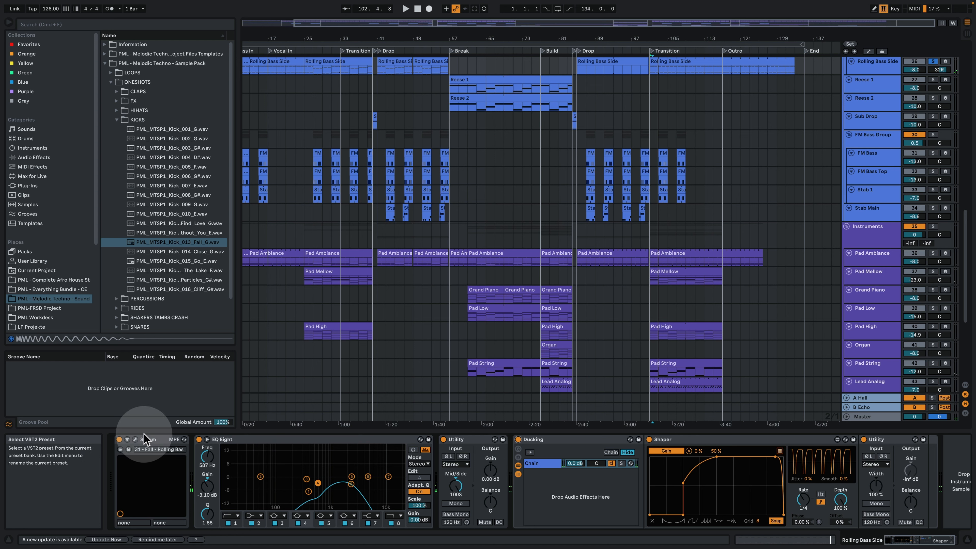
# Open the Rolling Bass Side Serum window, examine its settings, close it, and check the track's panning
pyautogui.click(136, 440)
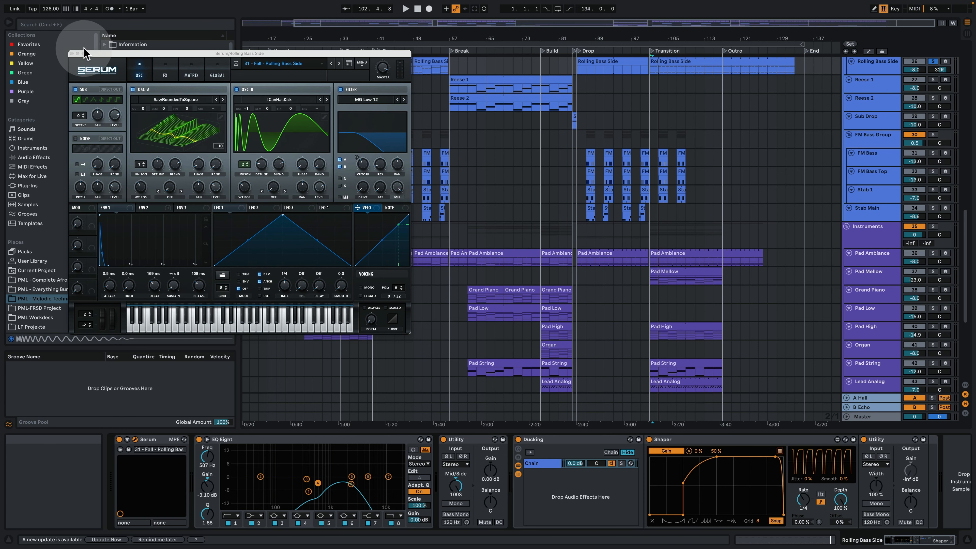
pyautogui.click(72, 53)
pyautogui.scroll(8, 553, 277)
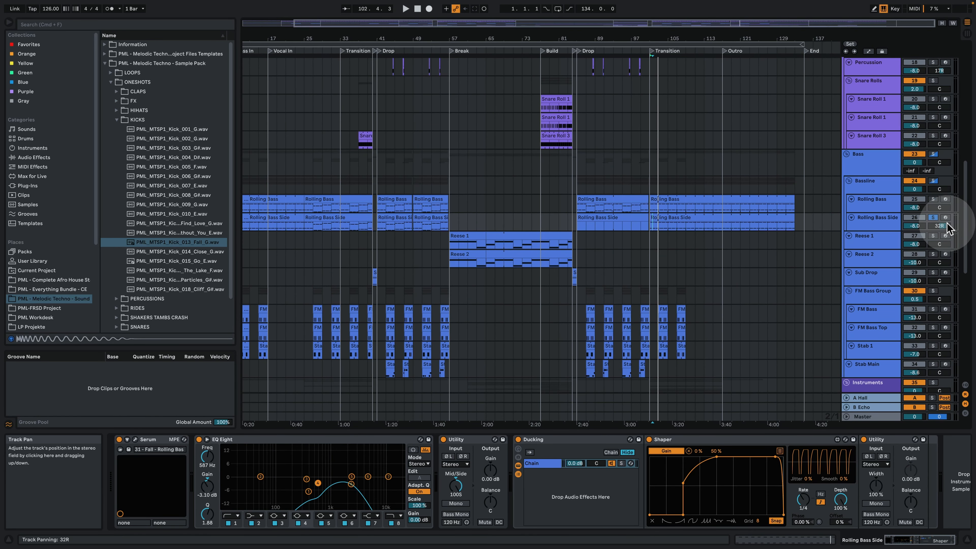
# Play Rolling Bass and Rolling Bass Side soloed together from 101.1.1, and unsolo both tracks
pyautogui.click(933, 218)
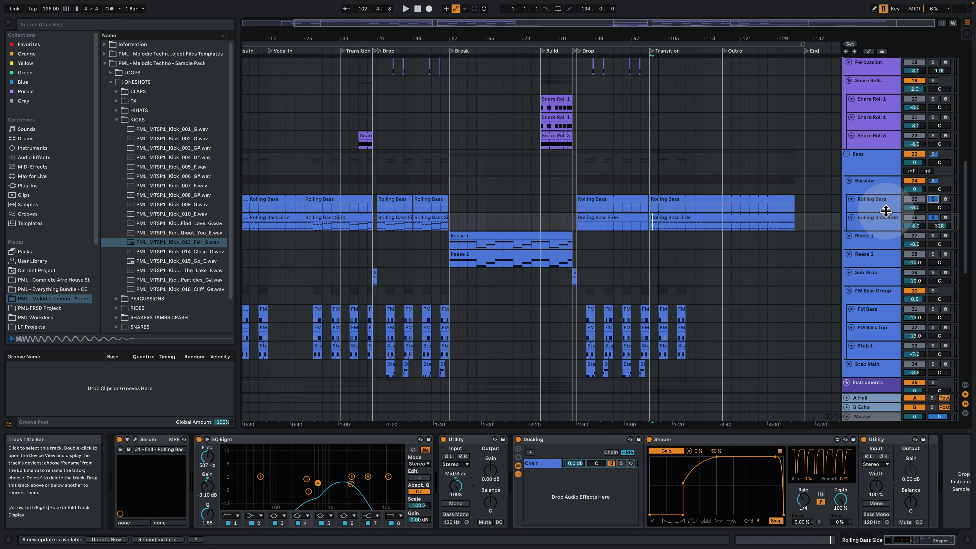
pyautogui.press('space')
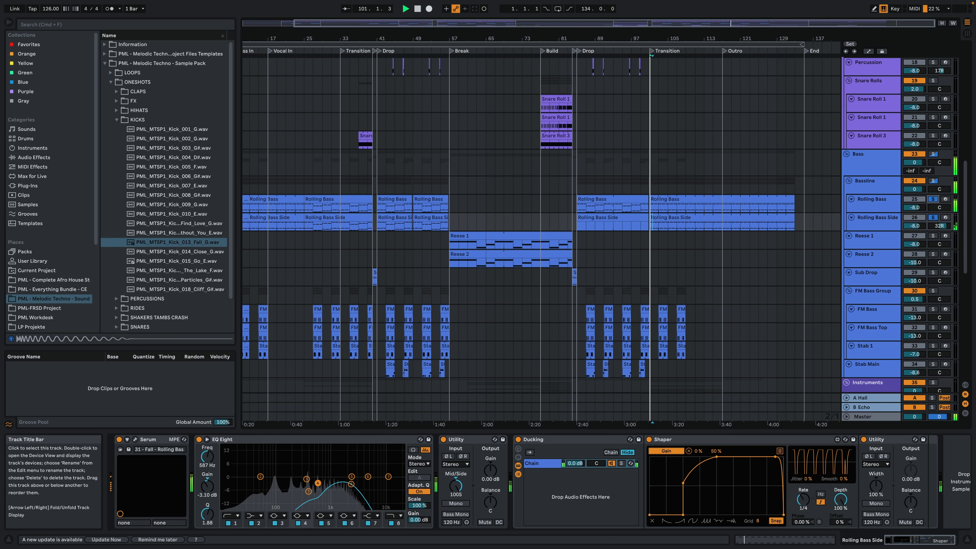
pyautogui.click(934, 218)
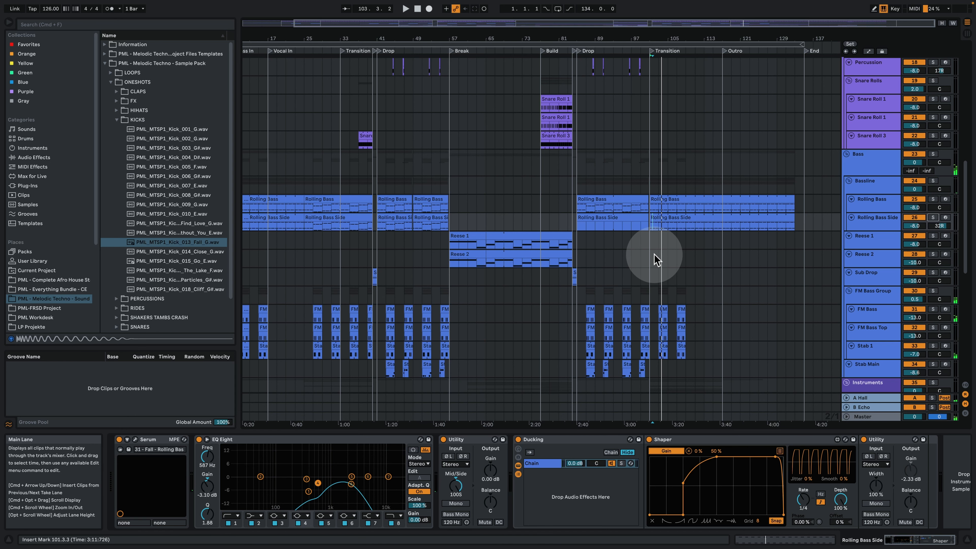
# Place the insert mark at 69.1.1 on the Reese 1 track in the Break section and solo that track
pyautogui.scroll(-3, 634, 262)
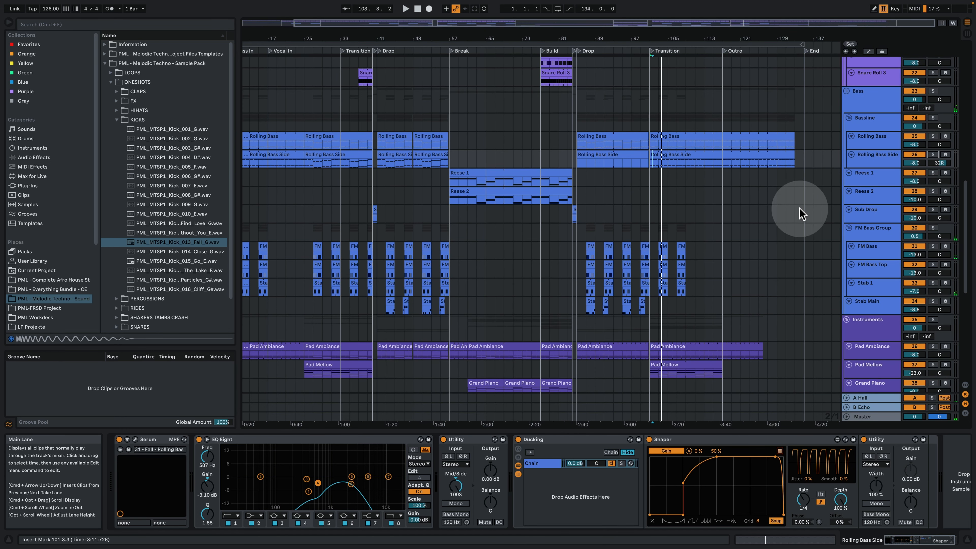
pyautogui.click(880, 181)
pyautogui.click(503, 182)
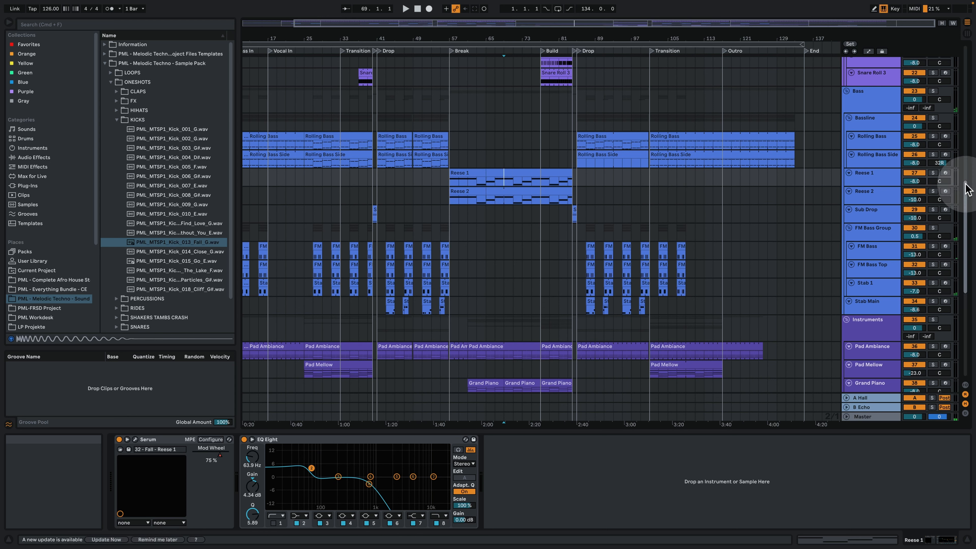
pyautogui.click(933, 173)
pyautogui.click(880, 178)
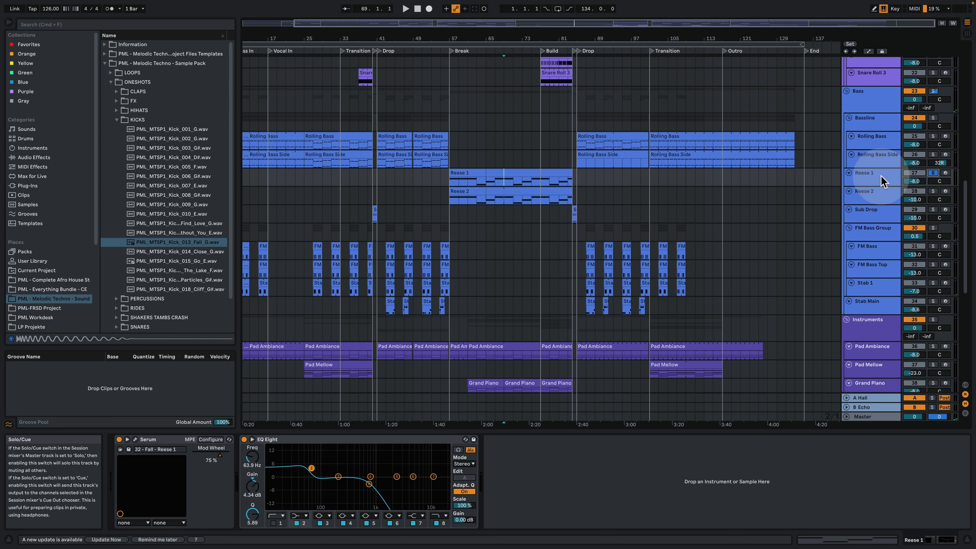
# Open the Reese 1 Serum window and play the soloed track from 69.1.1
pyautogui.click(135, 440)
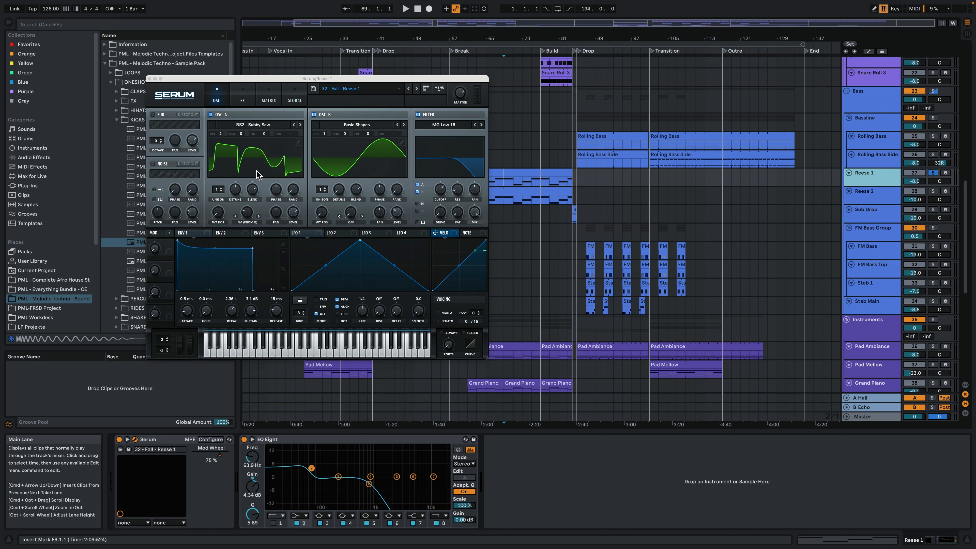
pyautogui.press('space')
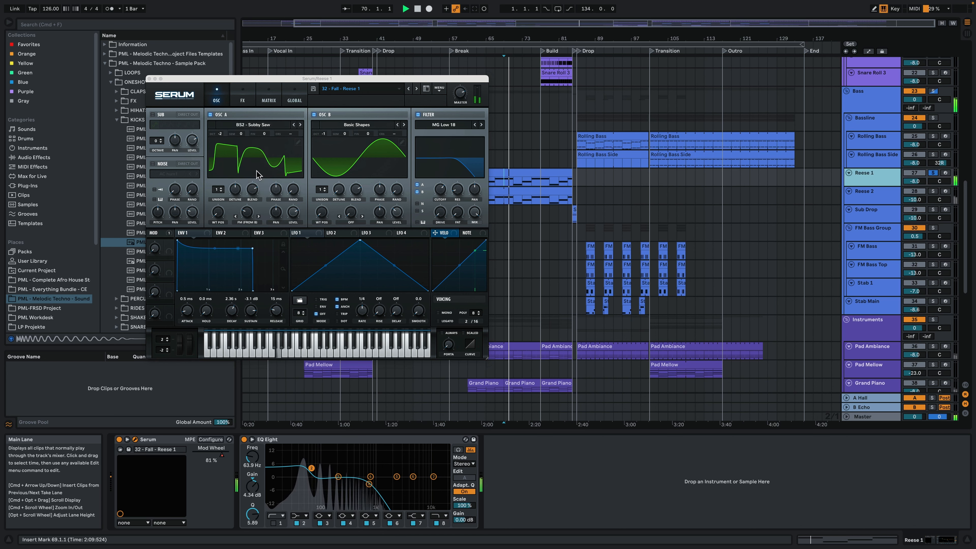
pyautogui.press('space')
# Solo the Reese 2 track in place of Reese 1 and open its Serum window
pyautogui.click(871, 195)
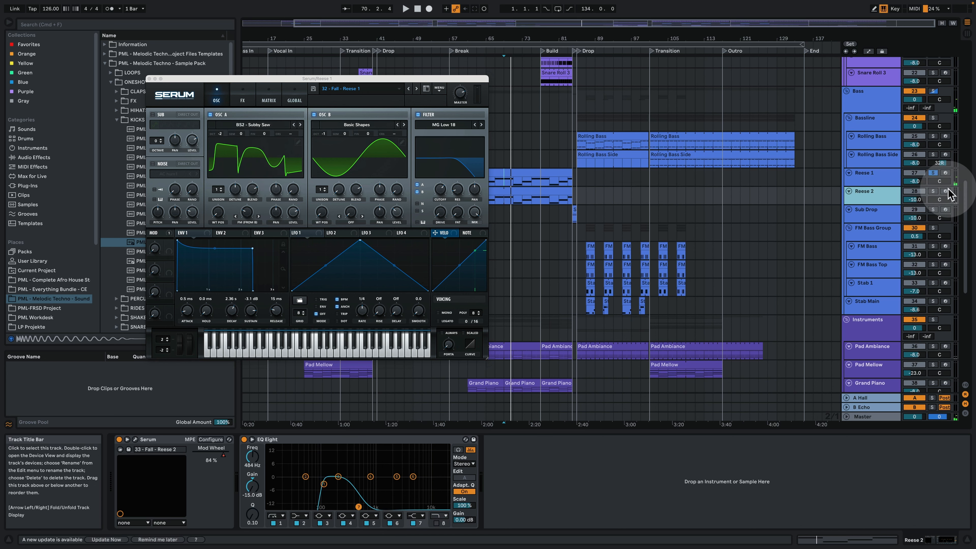
pyautogui.click(934, 191)
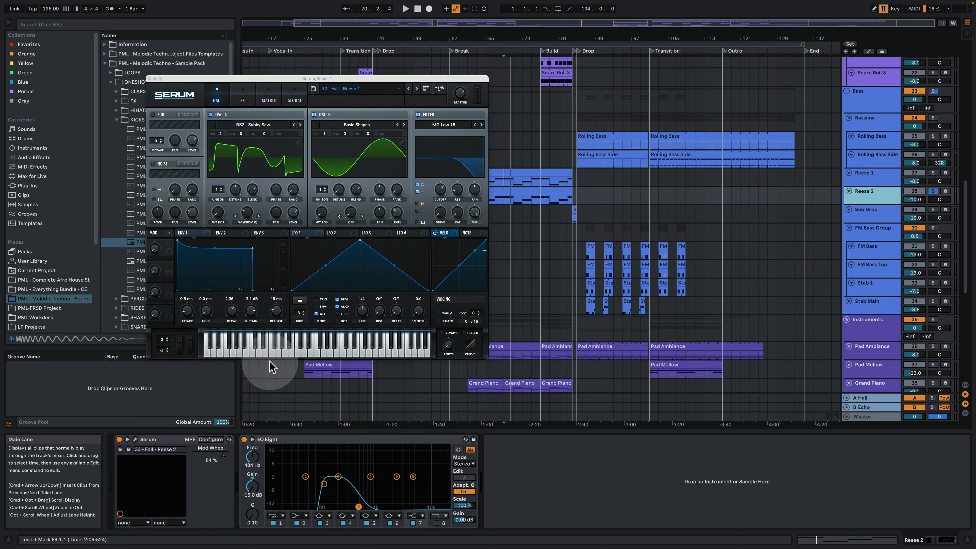
pyautogui.click(136, 440)
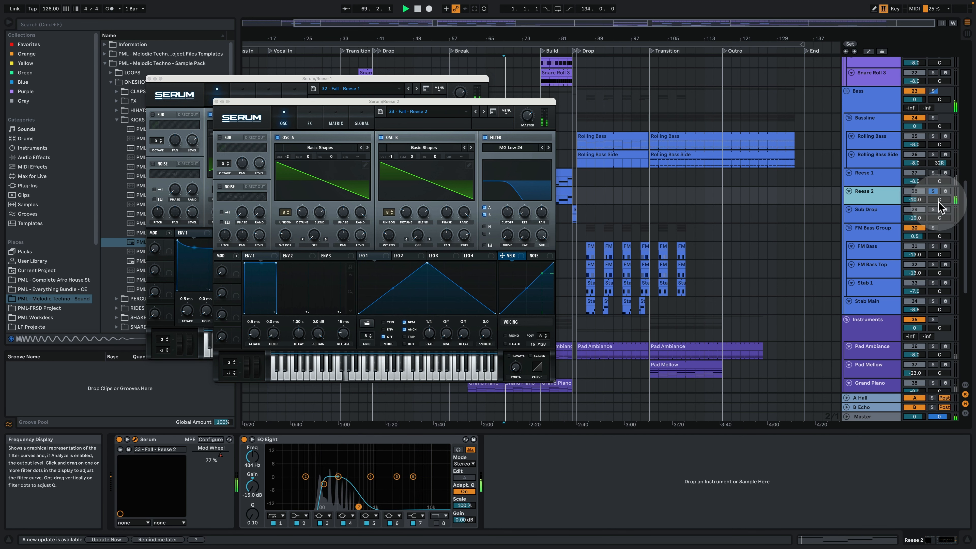
# Add Reese 1 to the solo during playback to hear both Reese tracks together, and close both Serum windows
pyautogui.keyDown('super'); pyautogui.click(933, 174); pyautogui.keyUp('super')
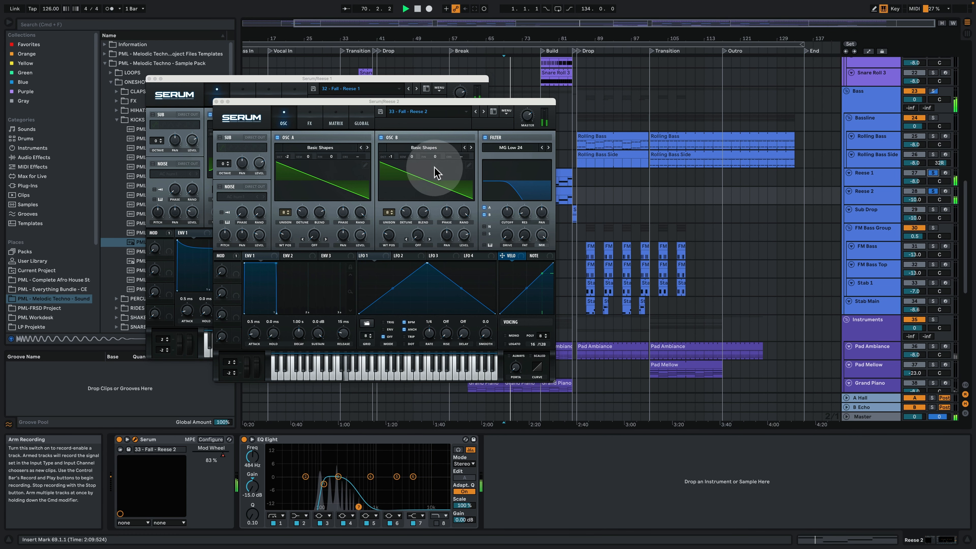
pyautogui.click(217, 101)
pyautogui.click(149, 79)
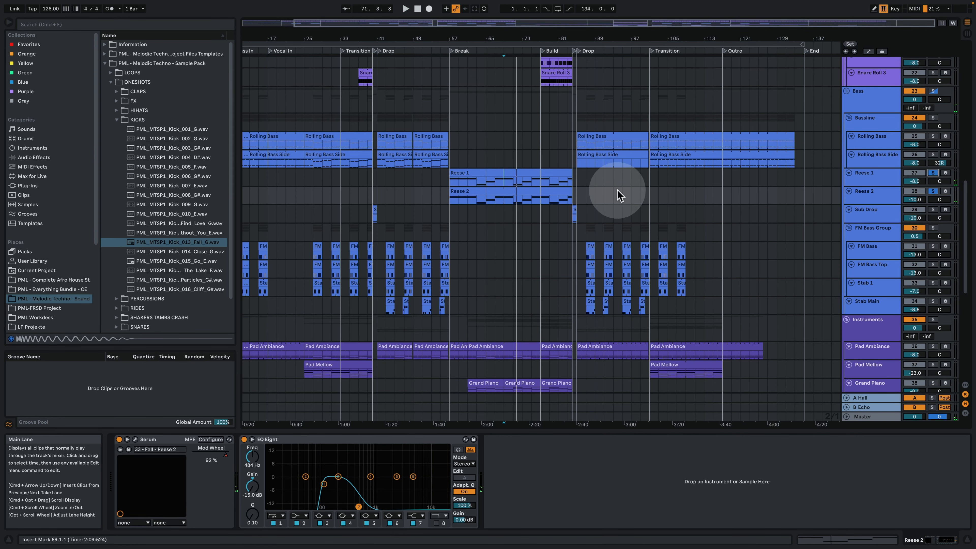
# Solo the FM Bass Group and select the FM Bass clip at 87.1.1 in the second Drop section
pyautogui.moveTo(588, 38); pyautogui.dragTo(531, 148)
pyautogui.click(880, 228)
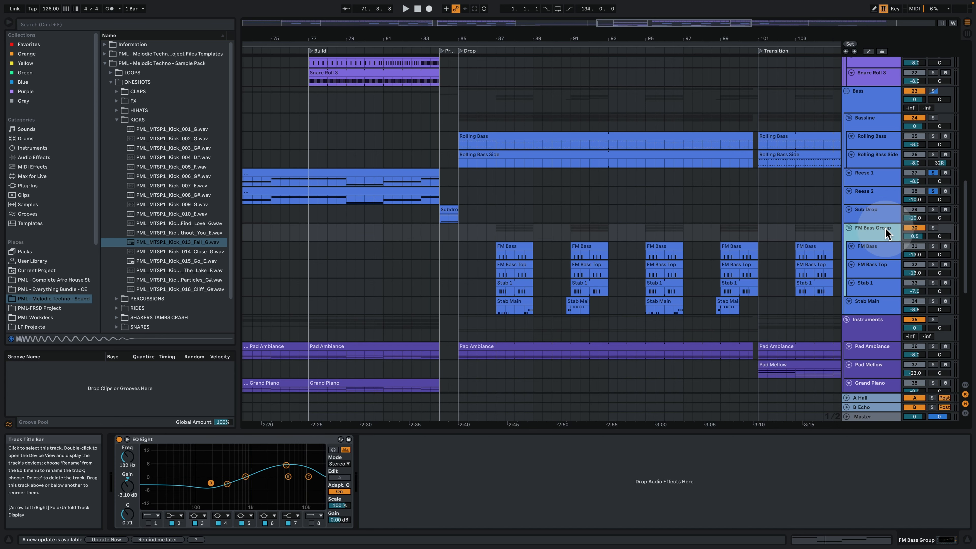
pyautogui.click(933, 227)
pyautogui.click(498, 248)
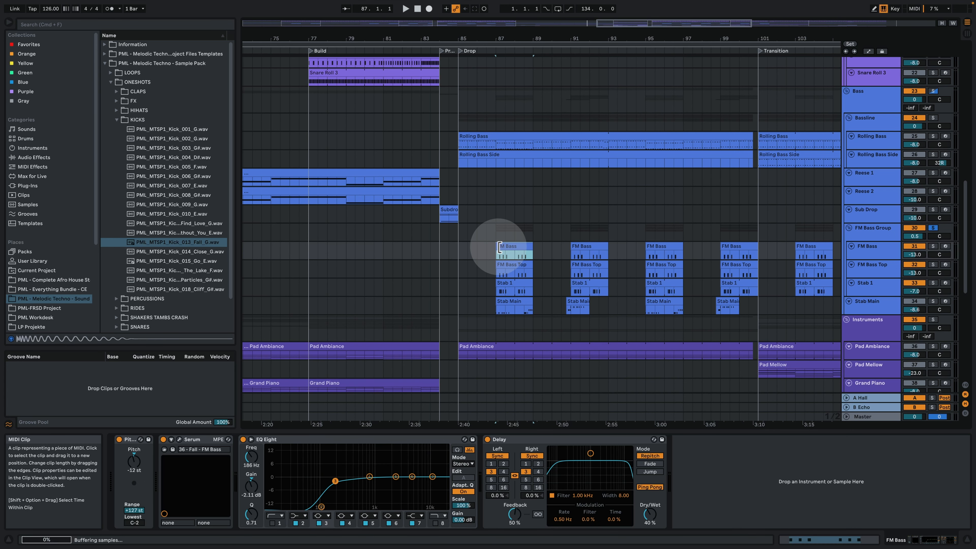
# Inspect the device chains of the FM Bass Group, Stab 1 and Stab Main tracks and compare their clips at bar 87
pyautogui.click(876, 240)
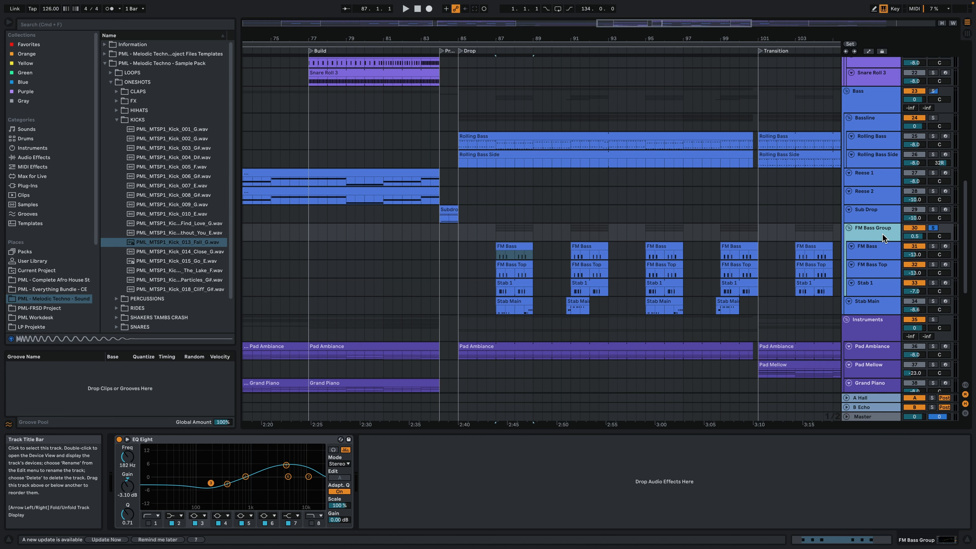
pyautogui.click(880, 309)
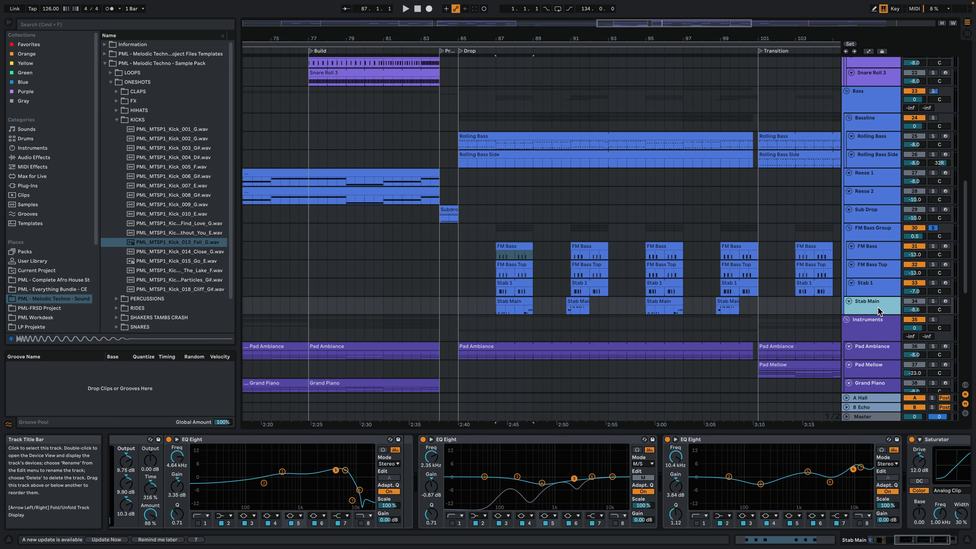
pyautogui.moveTo(925, 540); pyautogui.dragTo(829, 545)
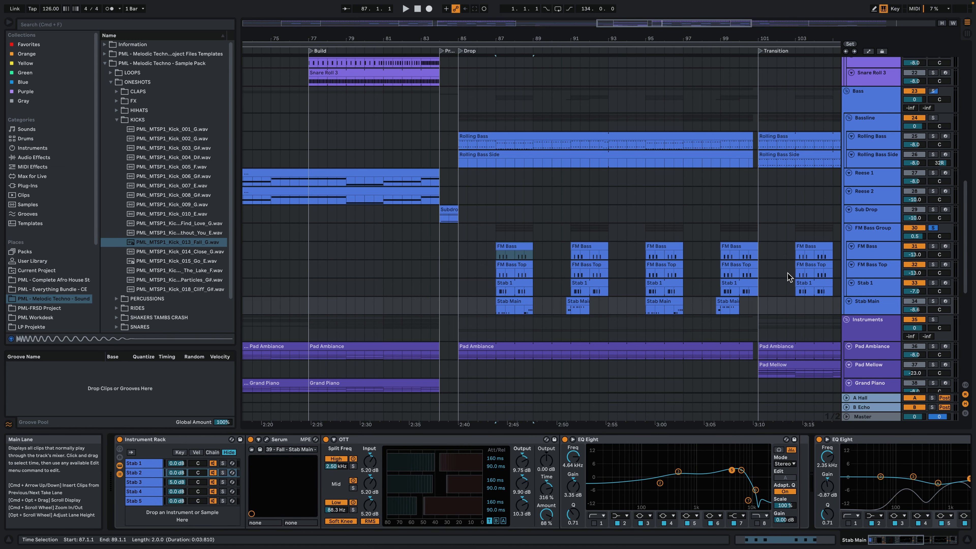
pyautogui.moveTo(500, 38); pyautogui.dragTo(500, 92)
pyautogui.click(882, 236)
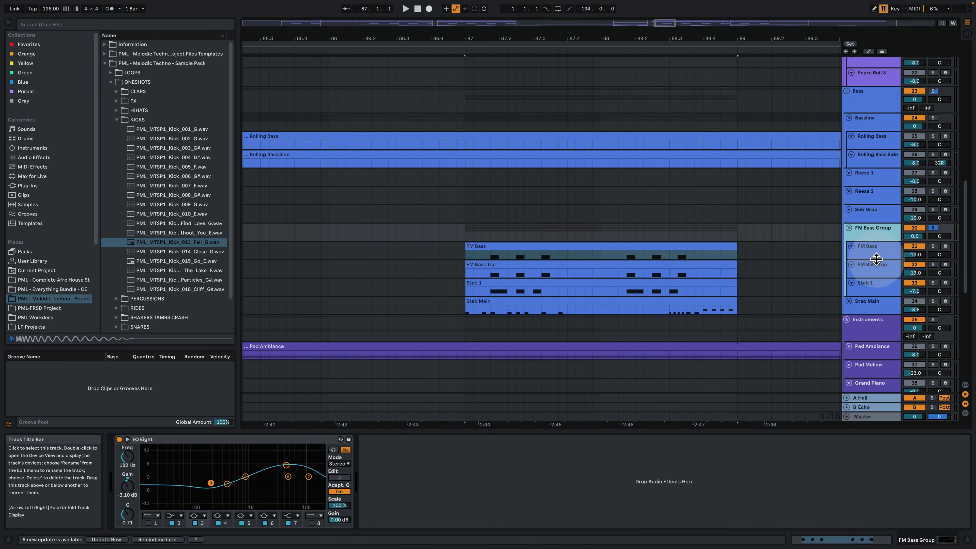
pyautogui.click(874, 288)
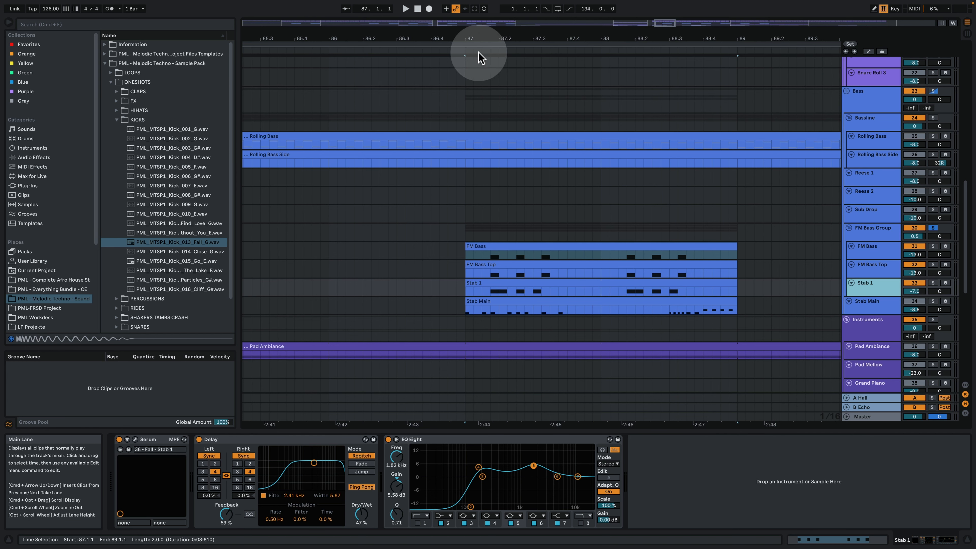
pyautogui.moveTo(480, 35); pyautogui.dragTo(507, 311)
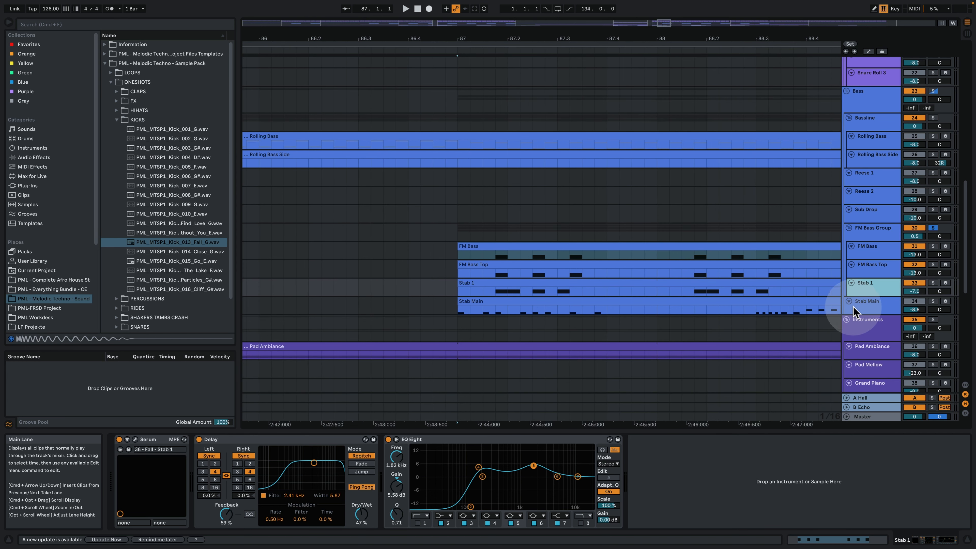
pyautogui.click(866, 306)
# Solo only the FM Bass track and play its clip from 87.1.1
pyautogui.click(881, 246)
pyautogui.click(935, 247)
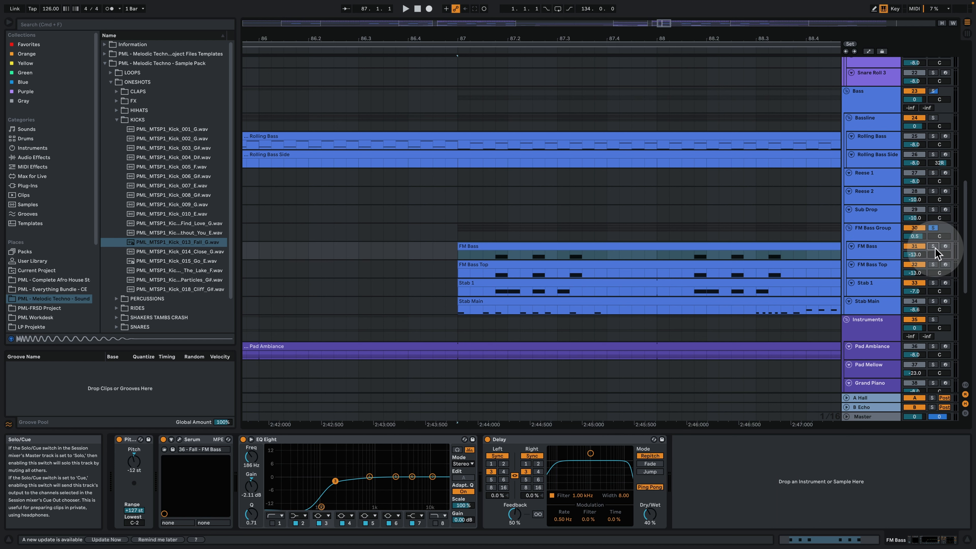
pyautogui.click(875, 235)
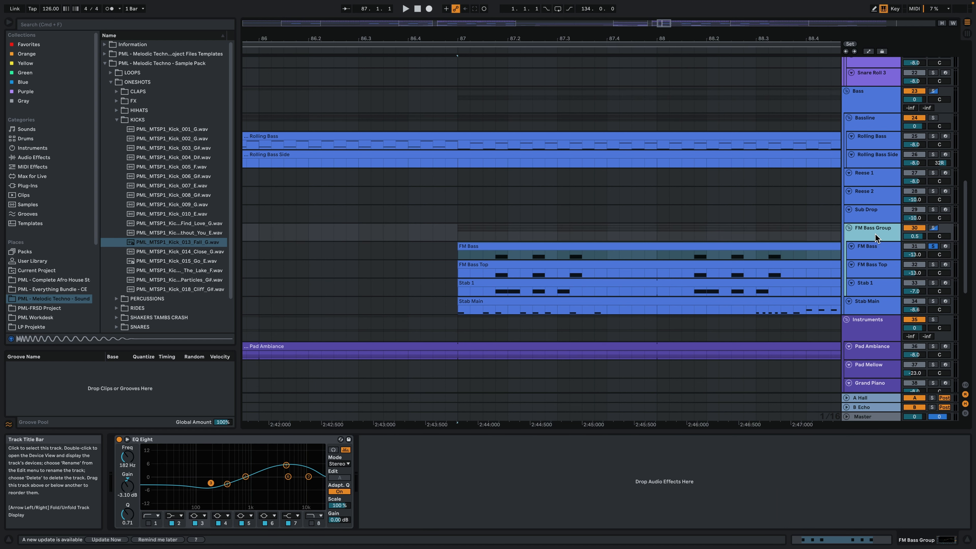
pyautogui.click(496, 255)
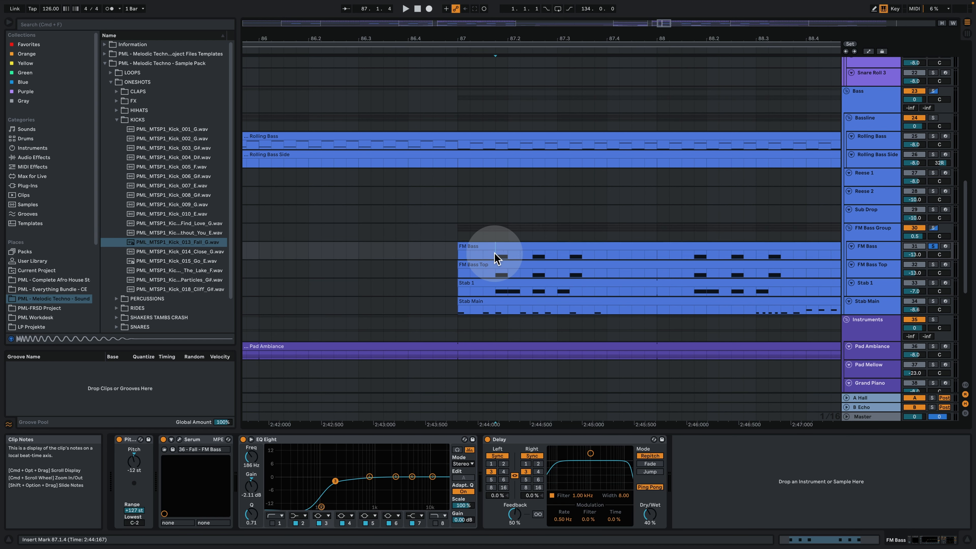
pyautogui.press('space')
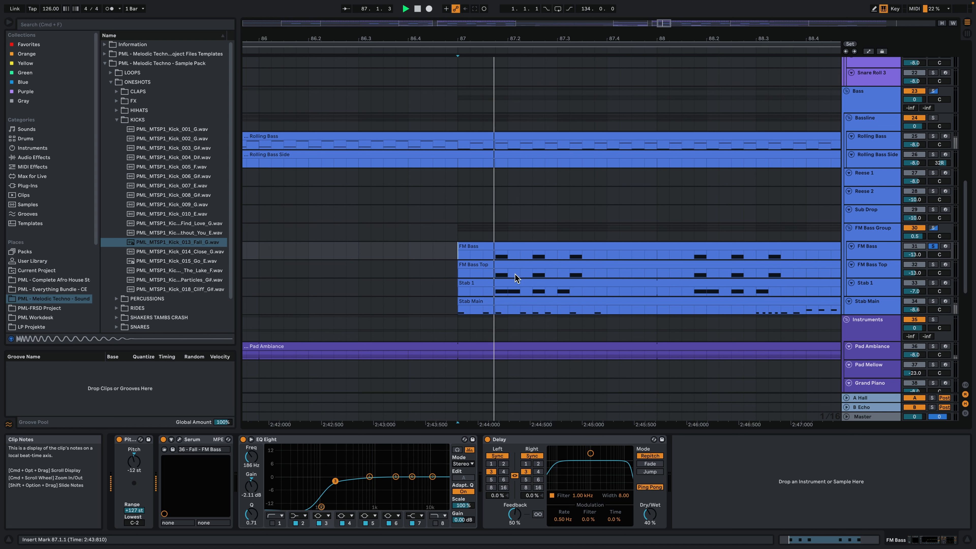
# Open the FM Bass Serum window and examine oscillator A's warp mode options, keeping FM (From B)
pyautogui.click(179, 441)
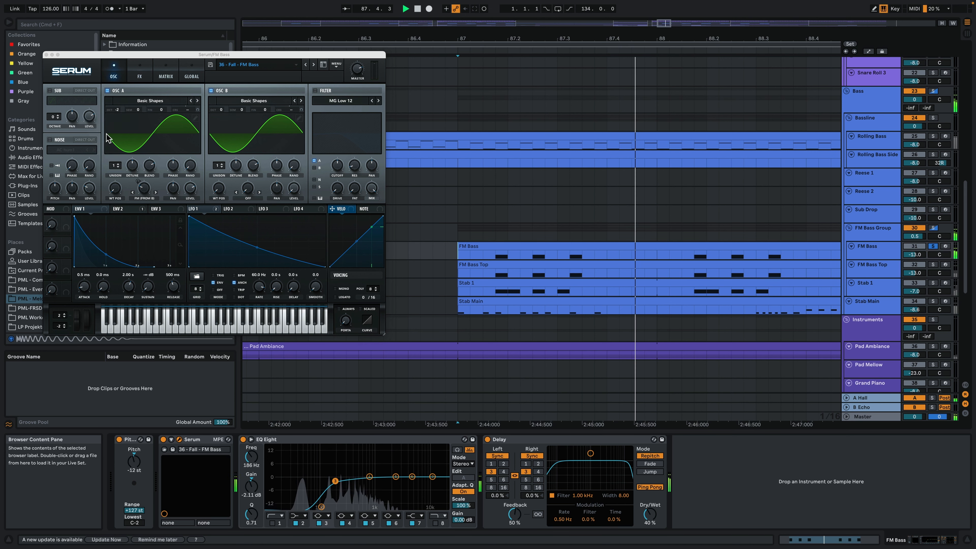
pyautogui.press('space')
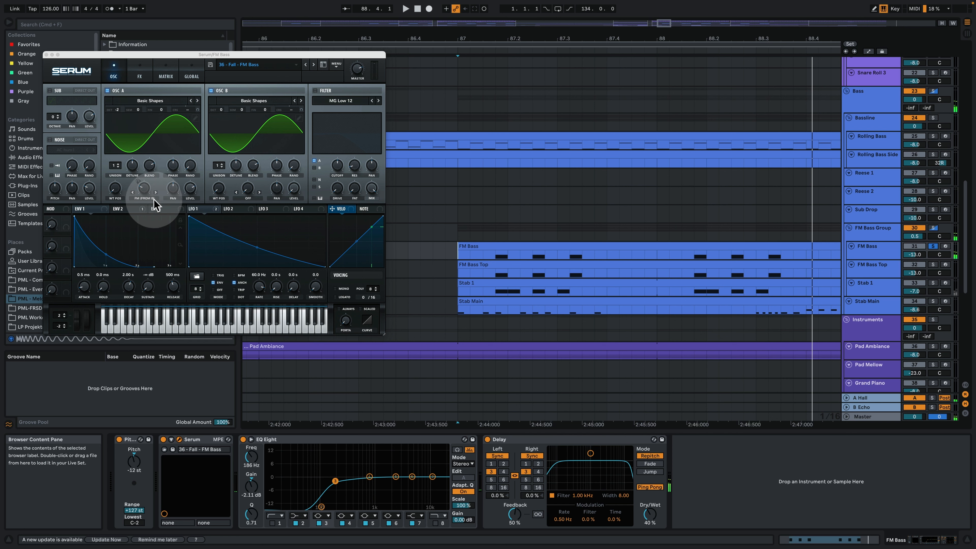
pyautogui.click(147, 200)
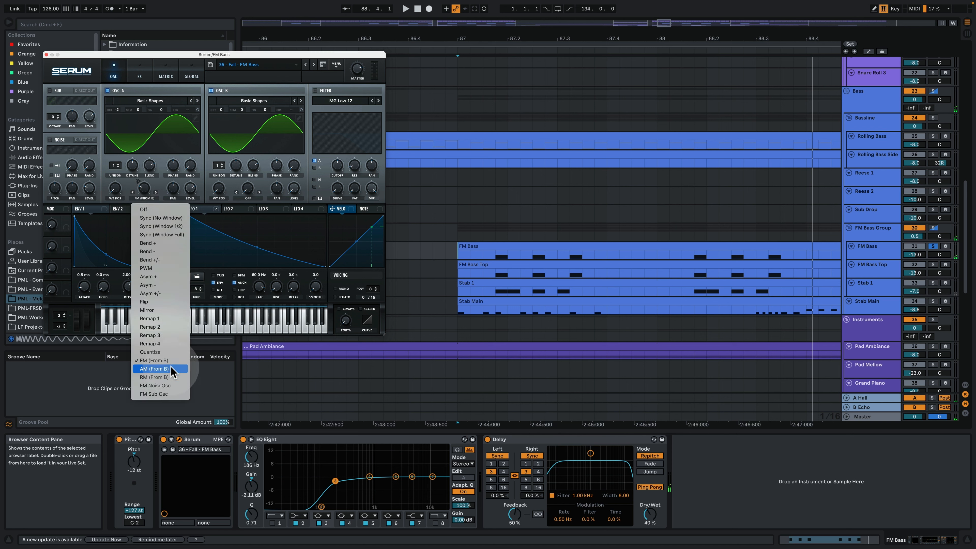
pyautogui.click(294, 56)
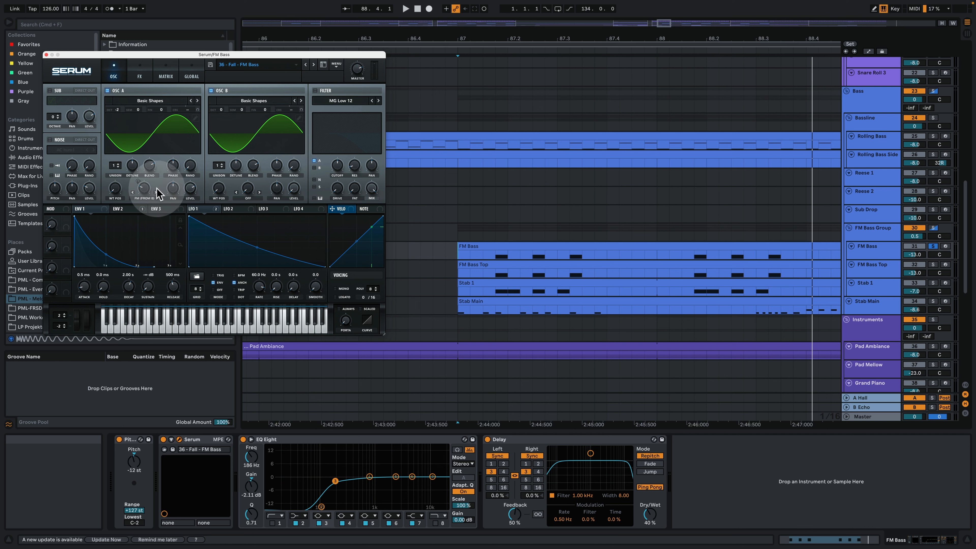
# Play FM Bass while checking the distortion on Serum's effects page, and return to the oscillator page
pyautogui.press('space')
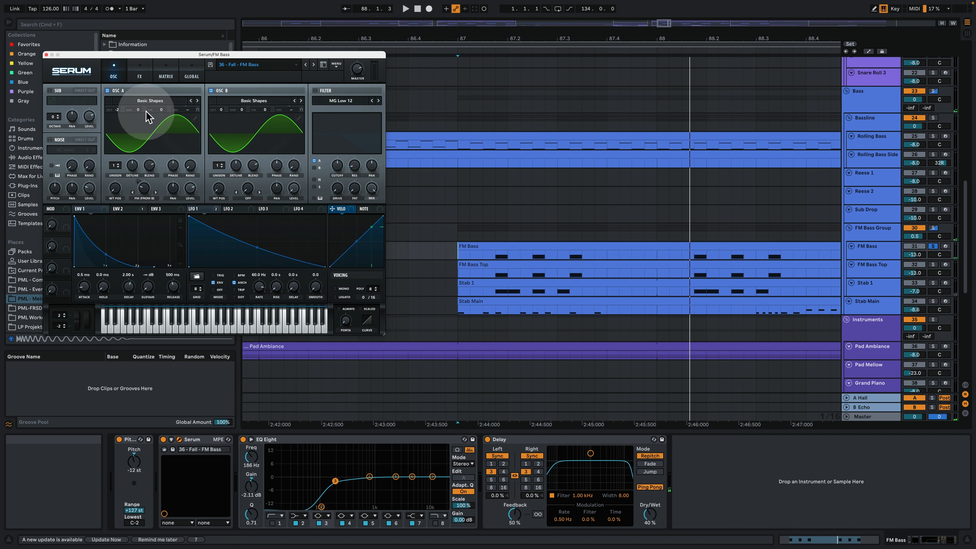
pyautogui.click(144, 71)
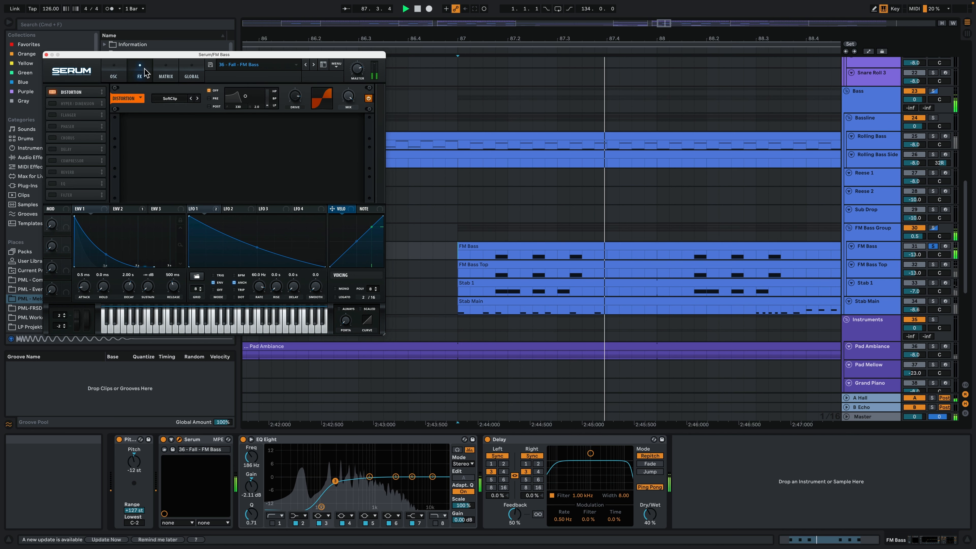
pyautogui.click(107, 68)
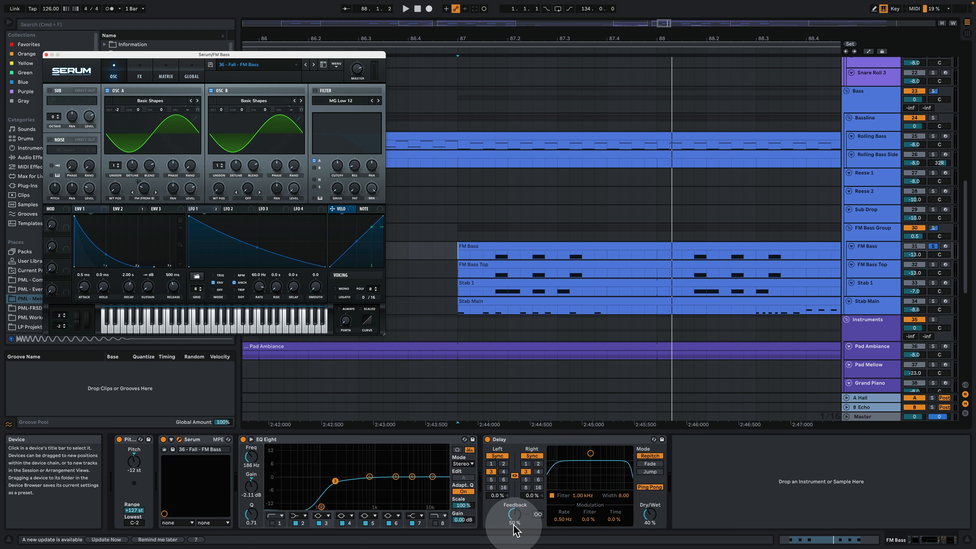
# Solo the FM Bass Top track in place of FM Bass and select its clip at bar 87
pyautogui.click(875, 271)
pyautogui.click(934, 265)
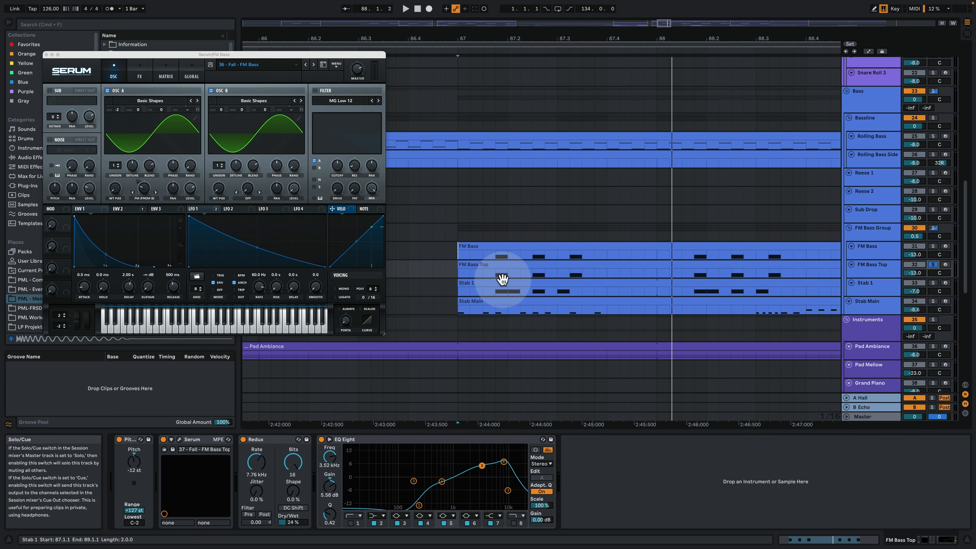
pyautogui.click(562, 268)
pyautogui.doubleClick(562, 262)
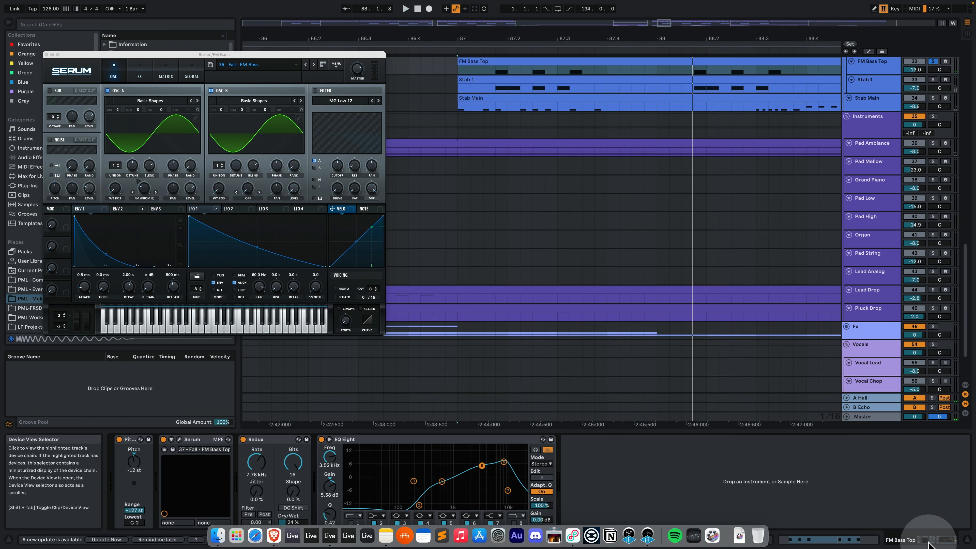
pyautogui.click(751, 57)
pyautogui.scroll(5, 722, 305)
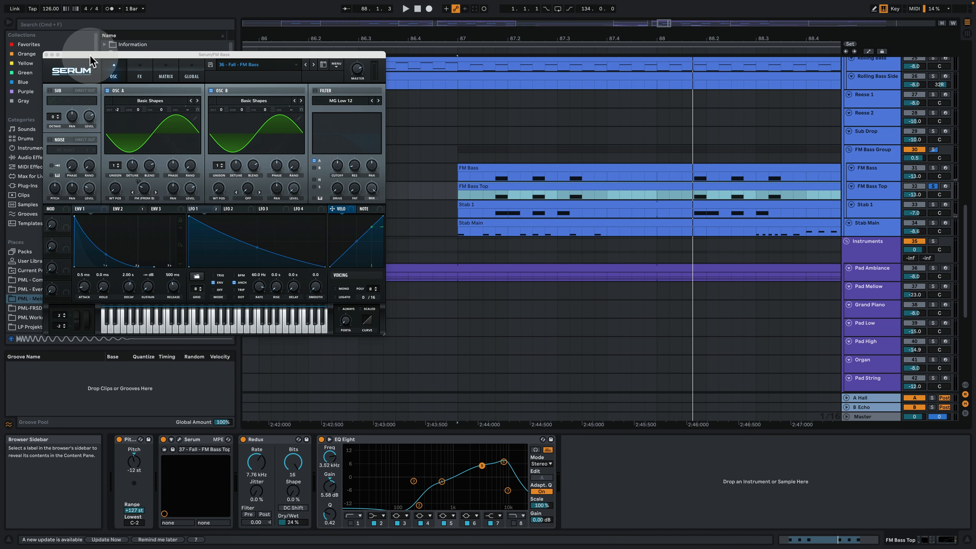
# Open the FM Bass Top Serum window and examine envelope 2 and the distortion effect during playback
pyautogui.click(181, 443)
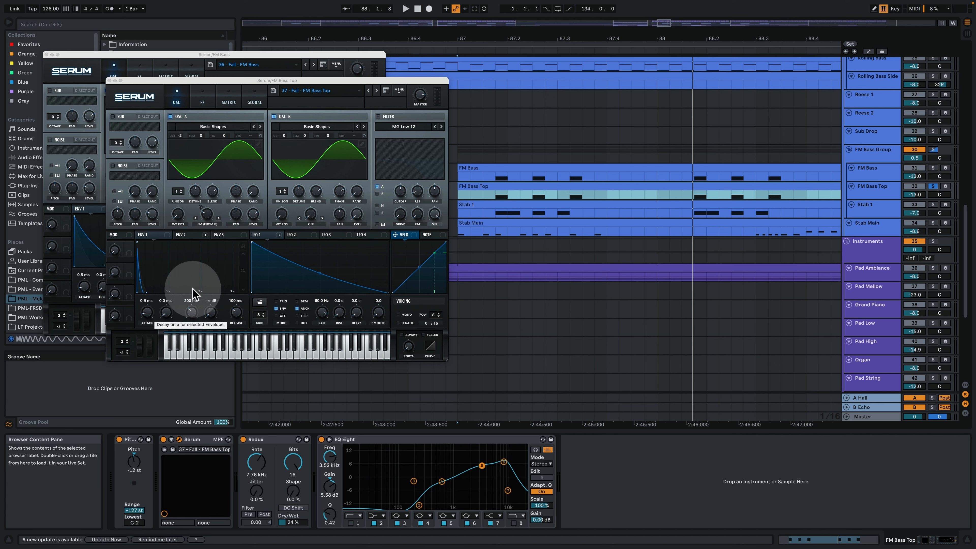
pyautogui.press('space')
pyautogui.click(207, 237)
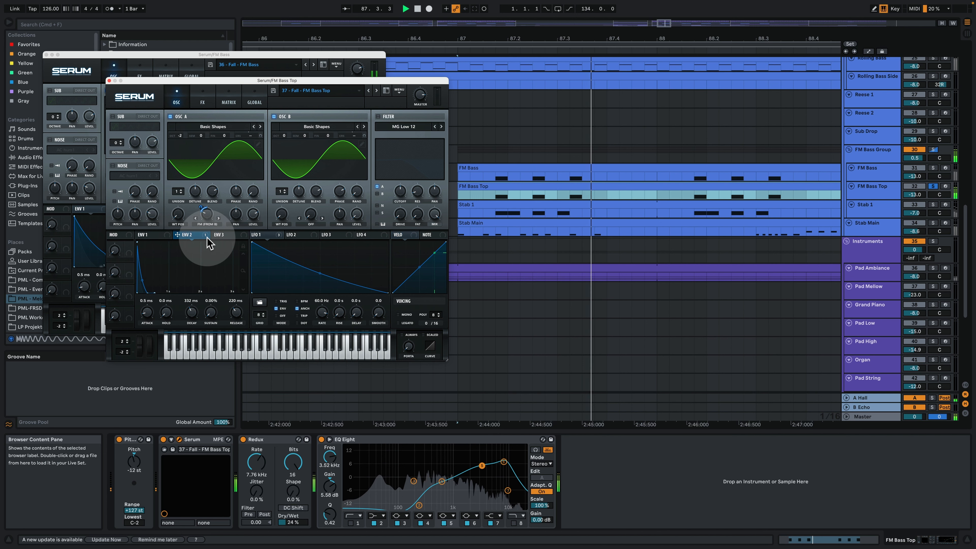
pyautogui.click(202, 99)
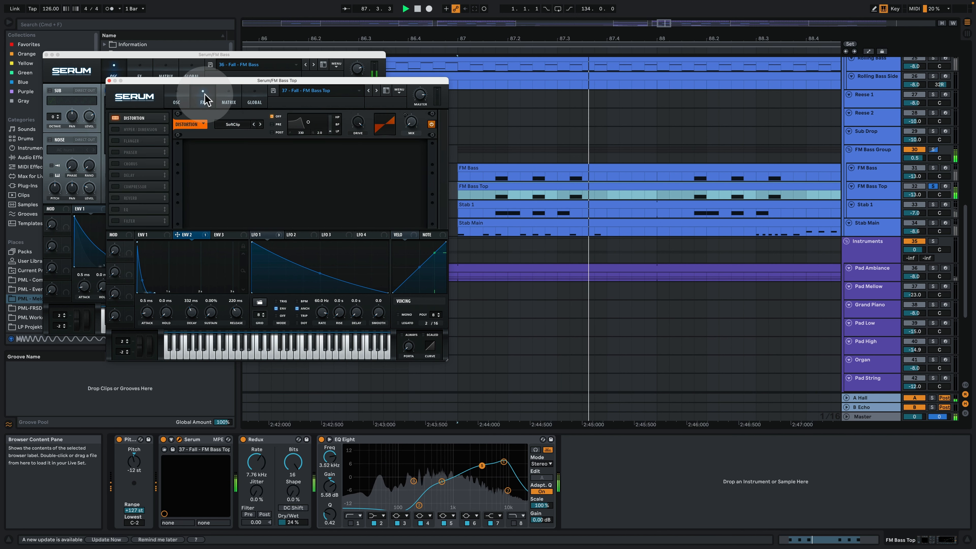
pyautogui.click(188, 99)
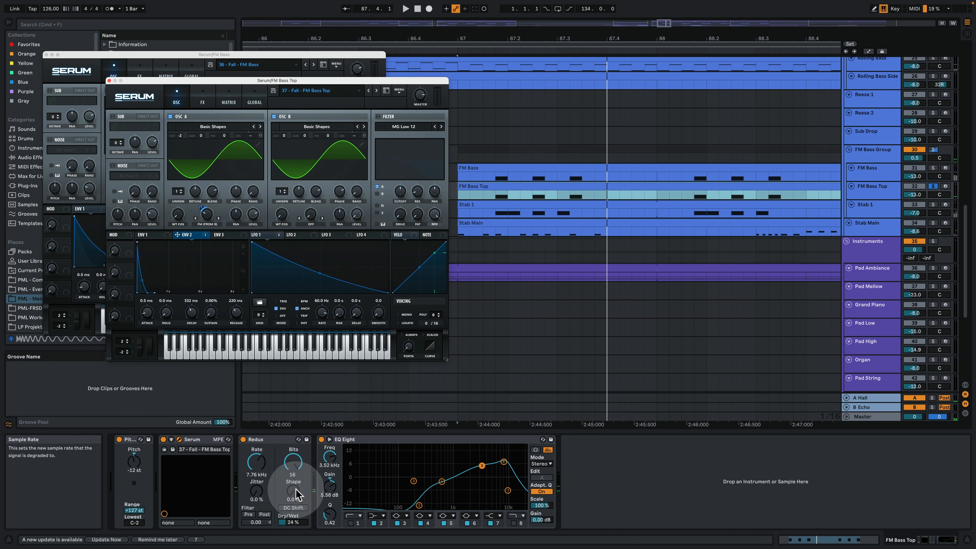
# Bypass and re-enable Redux on FM Bass Top during playback to compare the sound
pyautogui.click(243, 439)
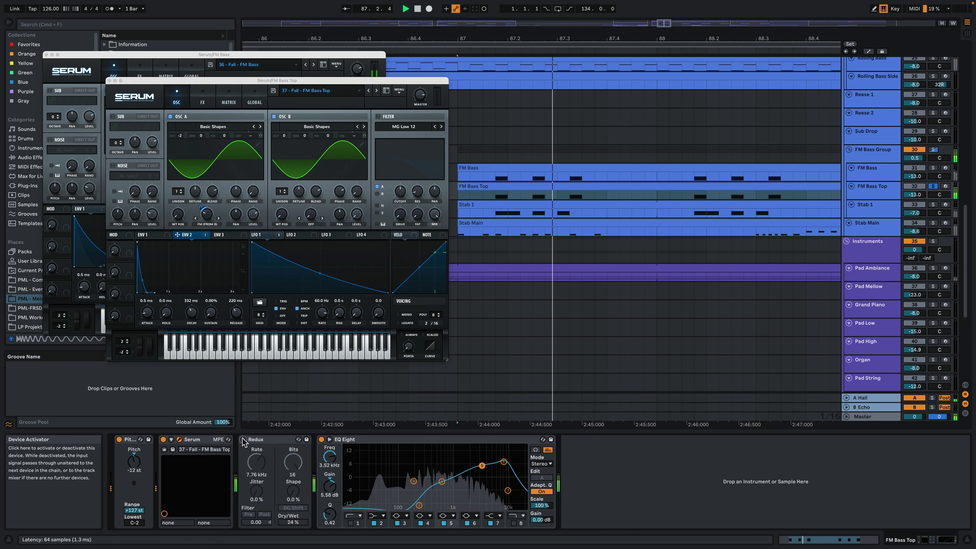
pyautogui.click(244, 440)
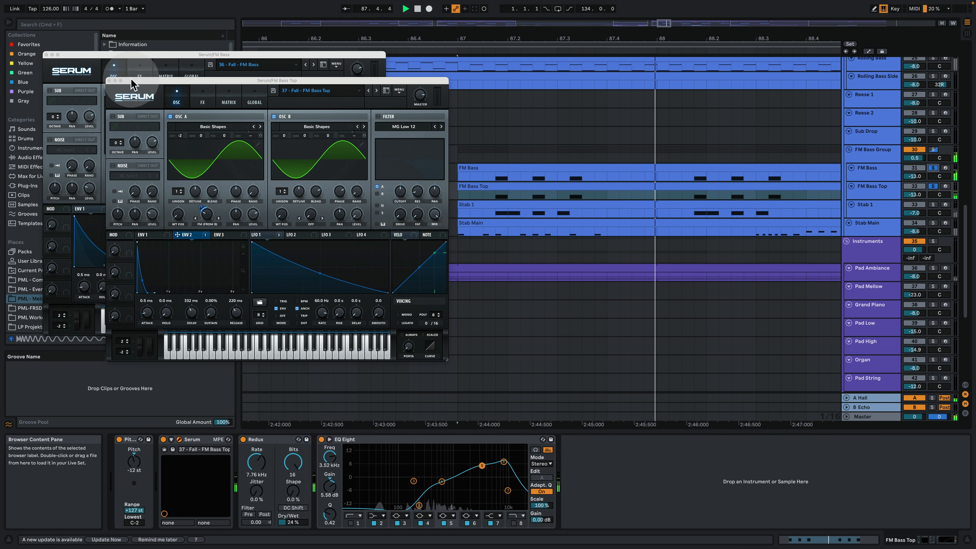
# Close the FM Bass Top and FM Bass Serum windows and select the Stab 1 clip at 87.1.1
pyautogui.click(111, 81)
pyautogui.click(46, 55)
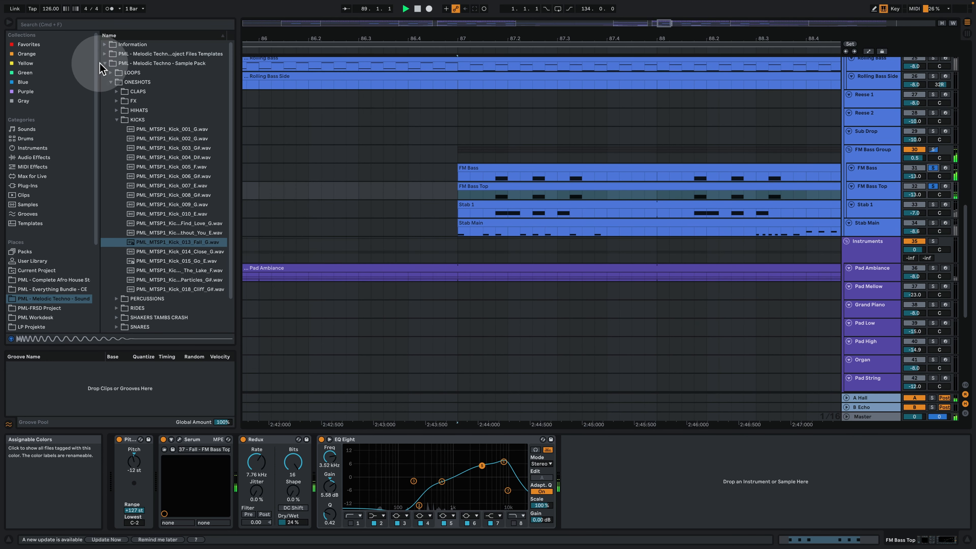
pyautogui.click(677, 212)
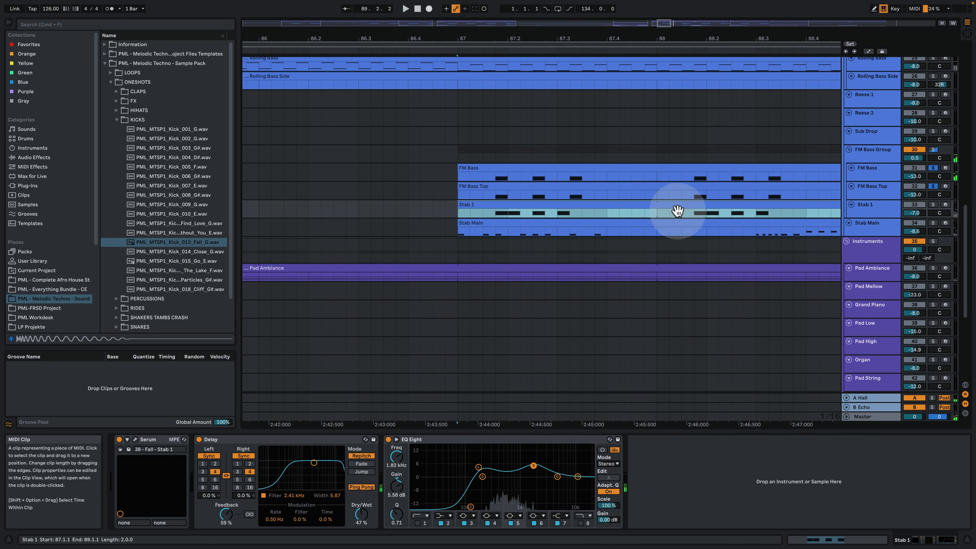
# Solo the Stab 1 track in place of the FM Bass tracks and play its clip from bar 87
pyautogui.click(933, 204)
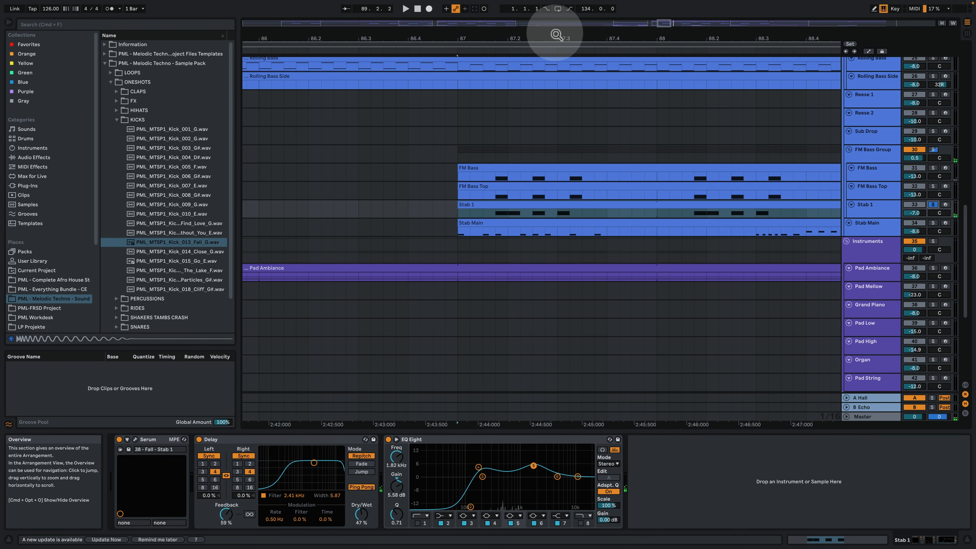
pyautogui.moveTo(554, 35); pyautogui.dragTo(554, 24)
pyautogui.scroll(-5, 563, 297)
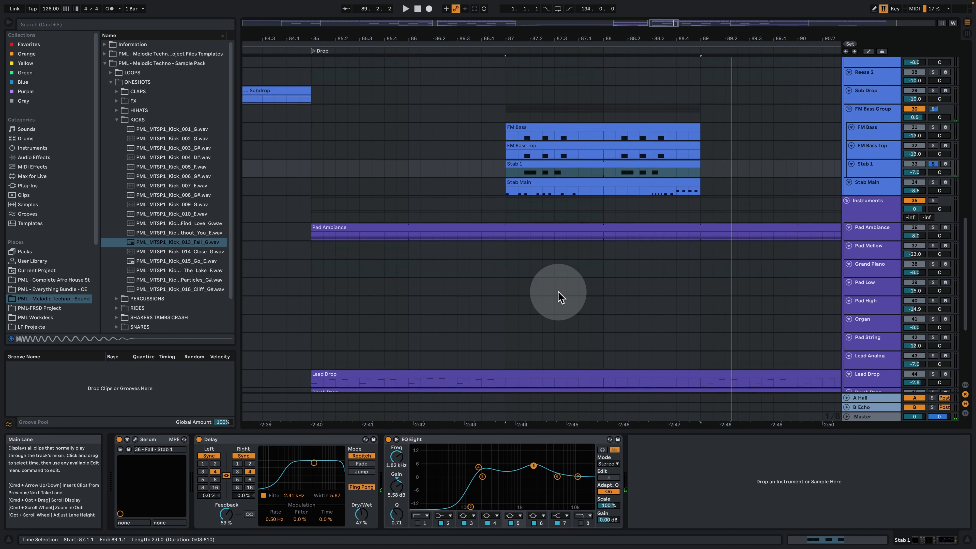
pyautogui.scroll(-5, 558, 296)
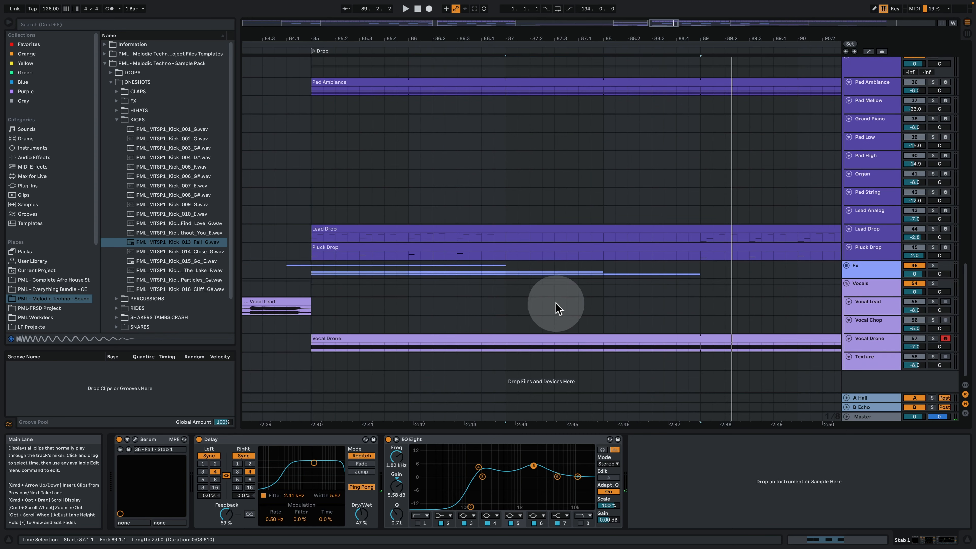
pyautogui.scroll(11, 435, 299)
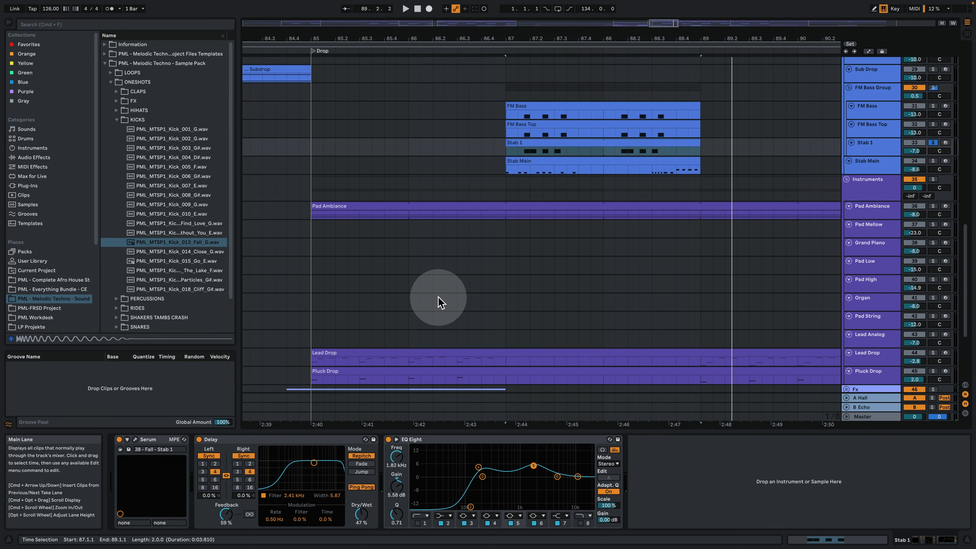
pyautogui.click(529, 241)
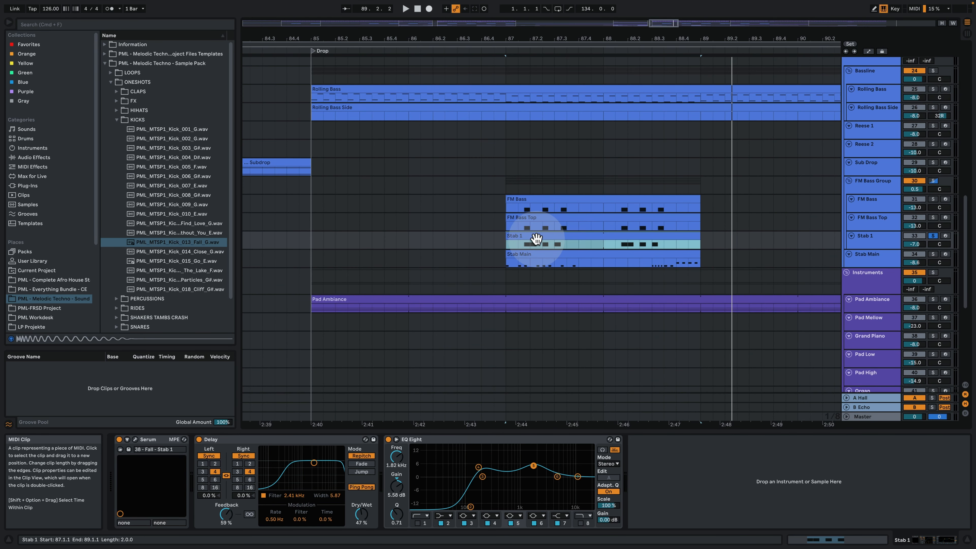
pyautogui.press('space')
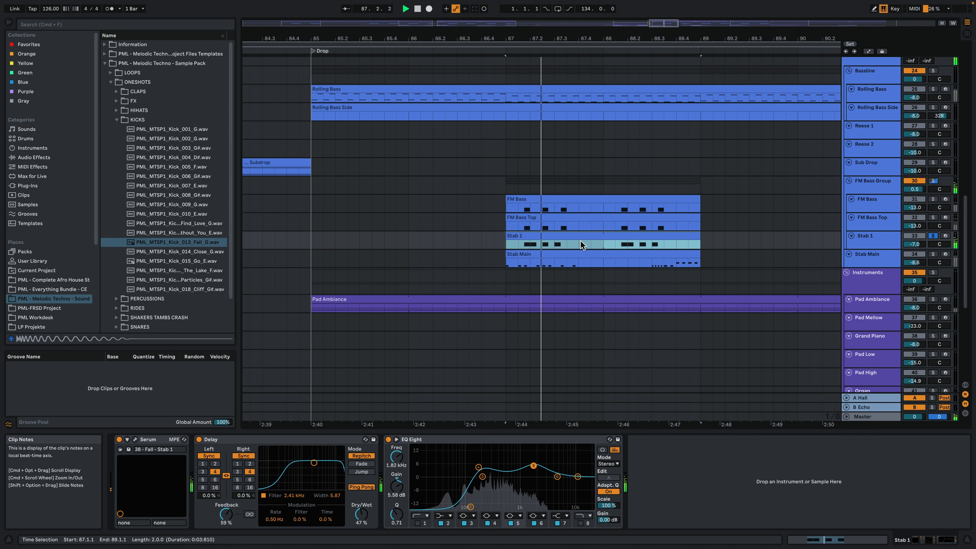
pyautogui.press('space')
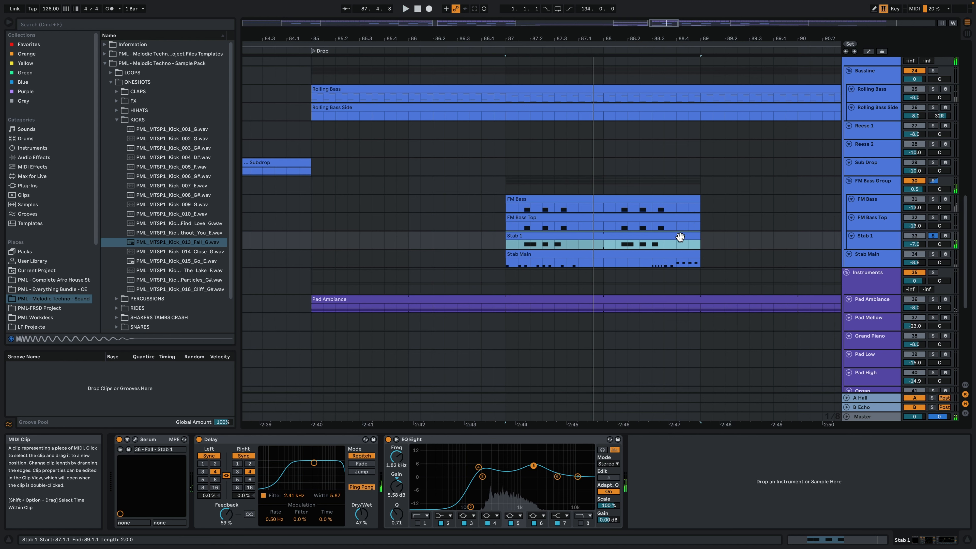
# Open Stab 1's Serum window beside its clip's MIDI notes and examine both while playing the clip
pyautogui.click(136, 439)
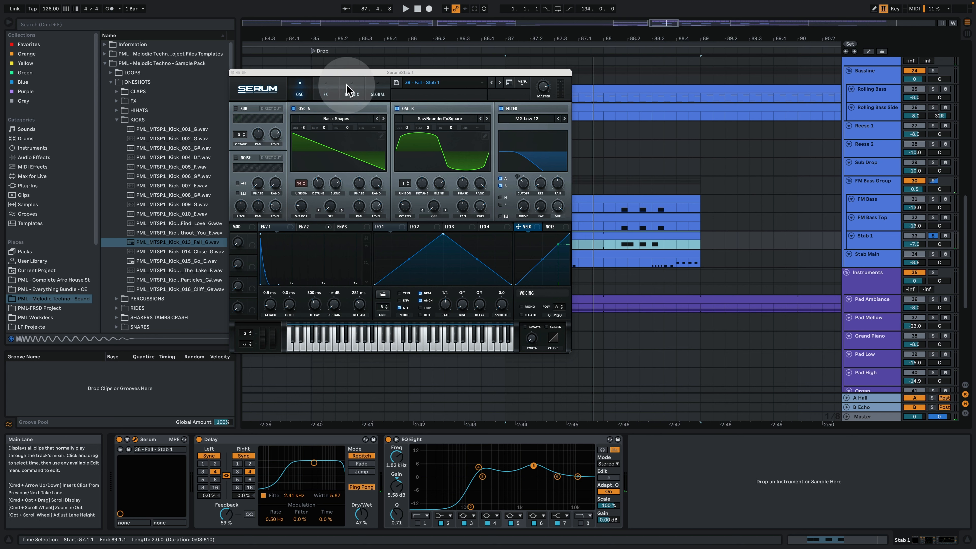
pyautogui.moveTo(347, 72); pyautogui.dragTo(232, 65)
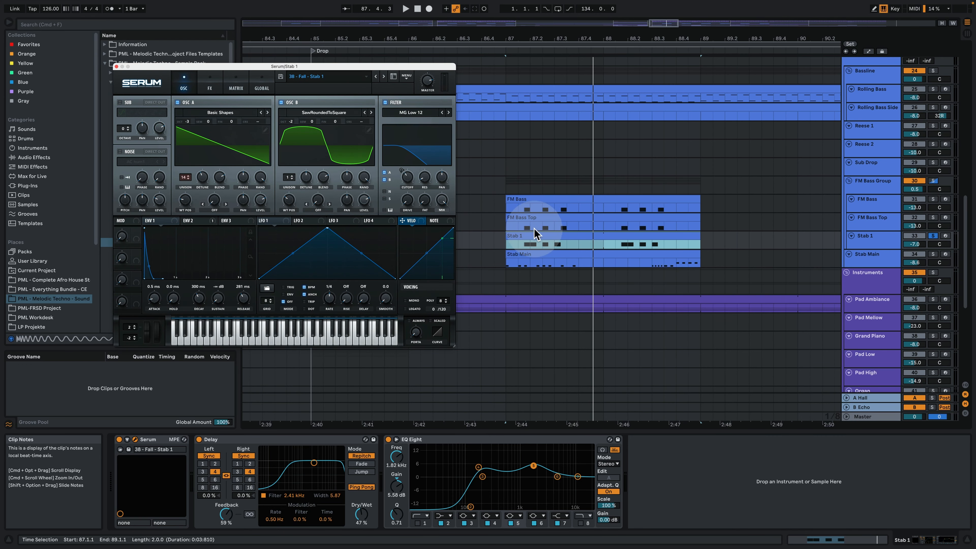
pyautogui.doubleClick(595, 236)
pyautogui.moveTo(308, 68); pyautogui.dragTo(207, 109)
pyautogui.click(411, 200)
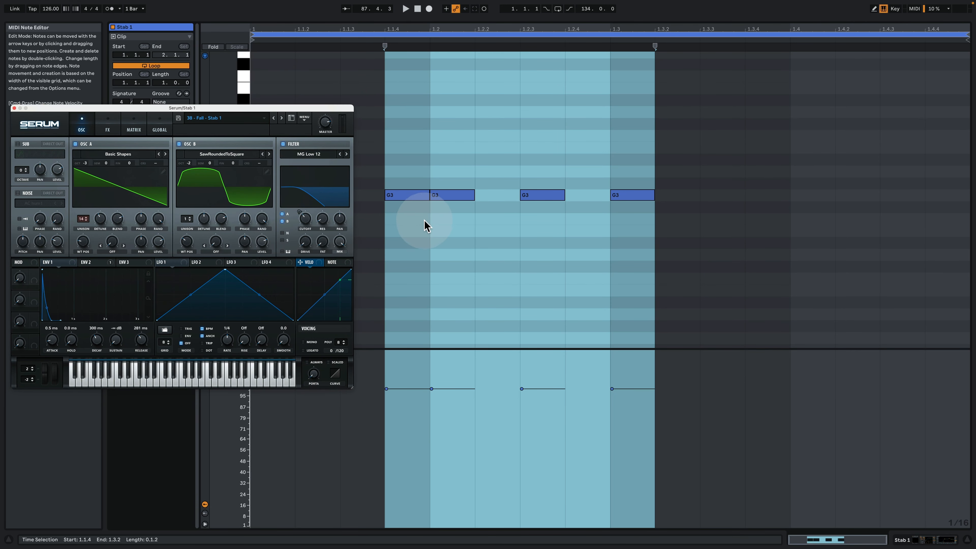
pyautogui.press('space')
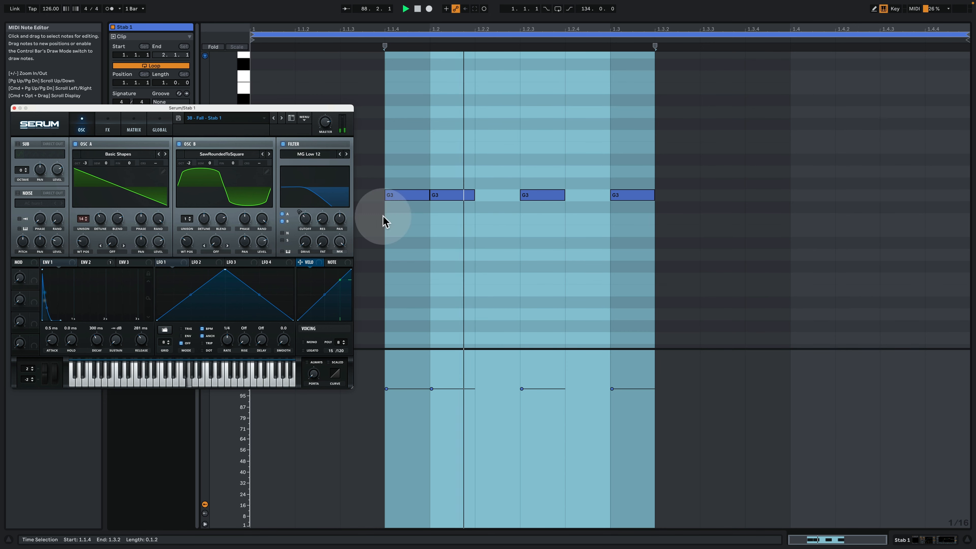
# Return to the Stab 1 device chain and close its Serum window
pyautogui.click(918, 540)
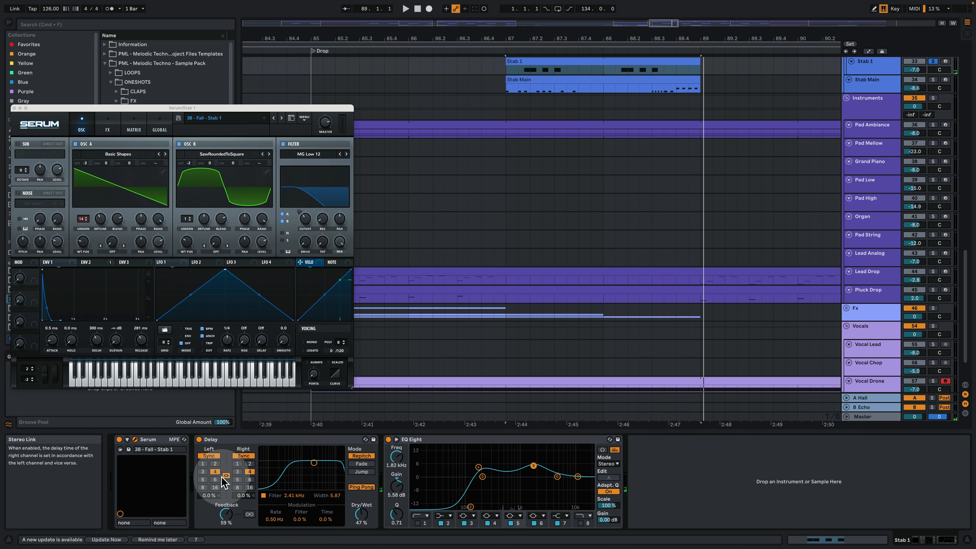
pyautogui.scroll(3, 476, 286)
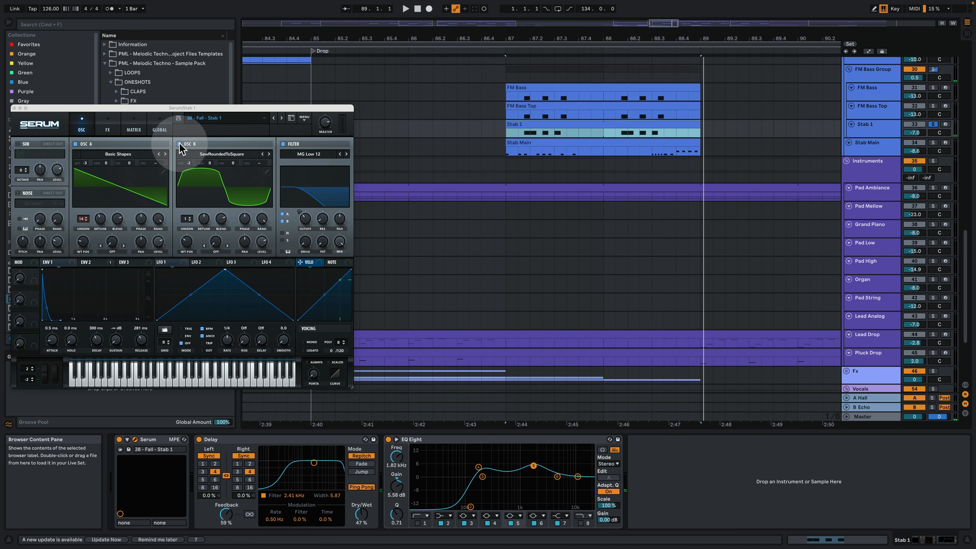
pyautogui.click(15, 109)
pyautogui.scroll(2, 697, 177)
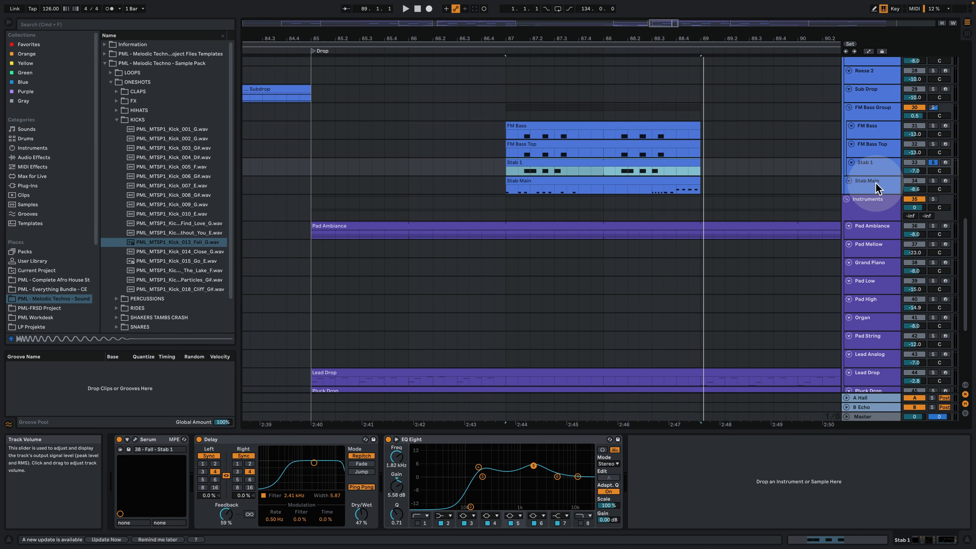
# Unsolo Stab 1, solo the Stab Main track instead, and play its clip from bar 87
pyautogui.click(865, 183)
pyautogui.click(934, 163)
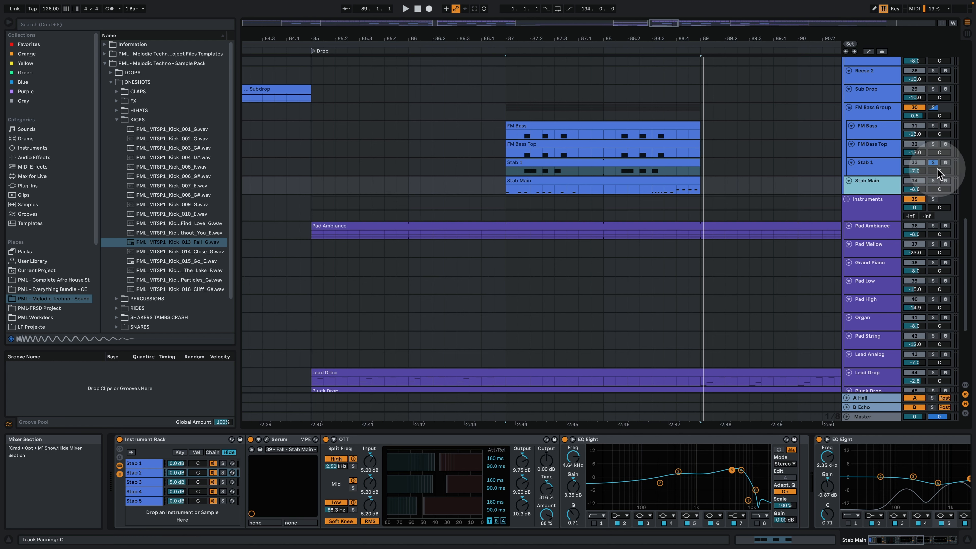
pyautogui.click(873, 166)
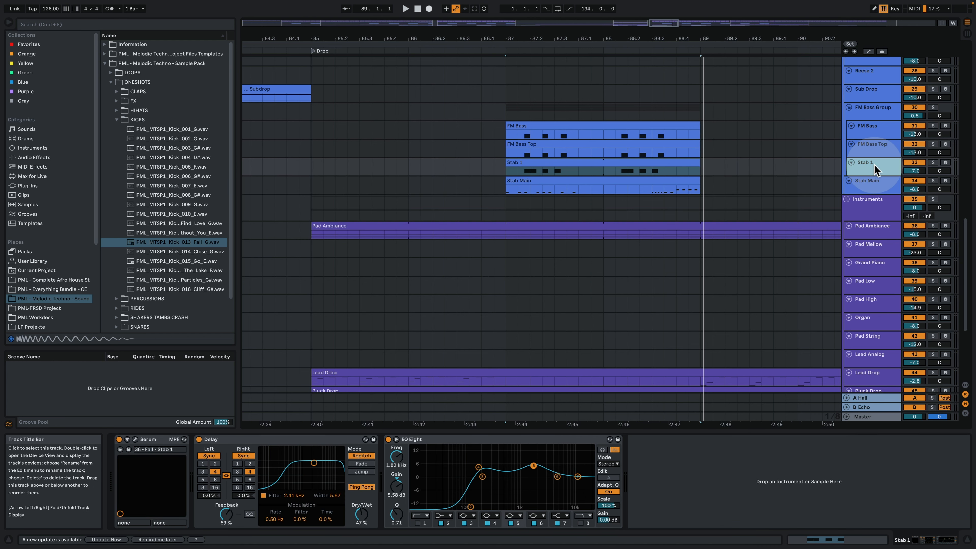
pyautogui.click(891, 192)
pyautogui.click(523, 183)
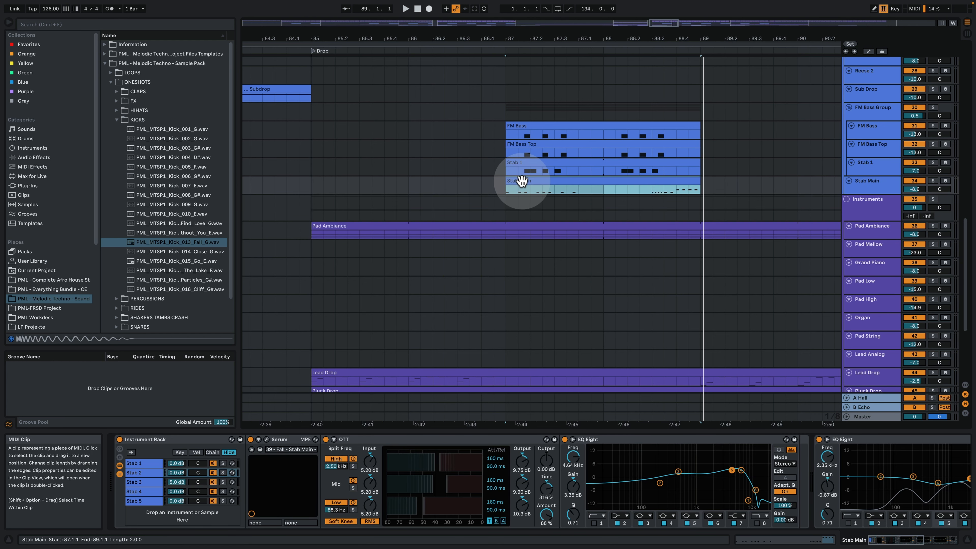
pyautogui.click(933, 180)
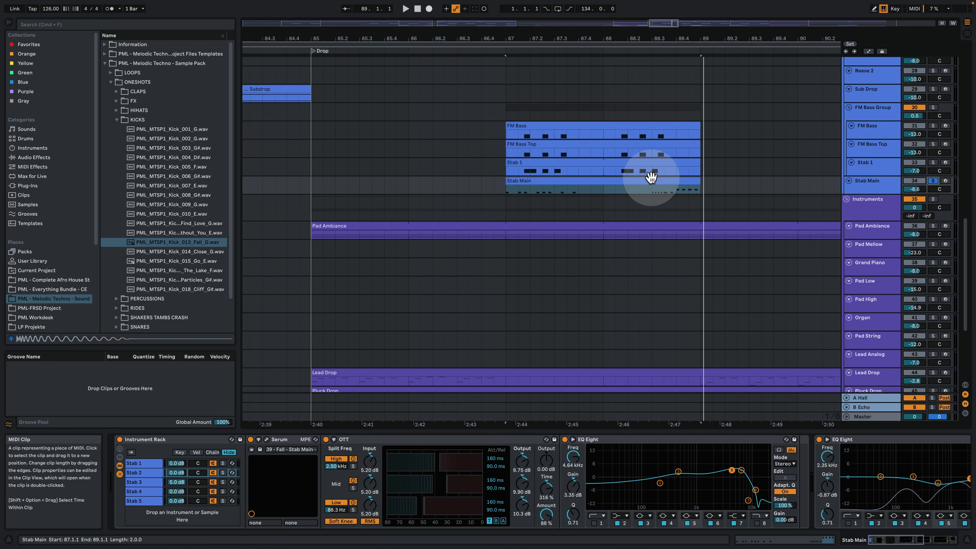
pyautogui.press('space')
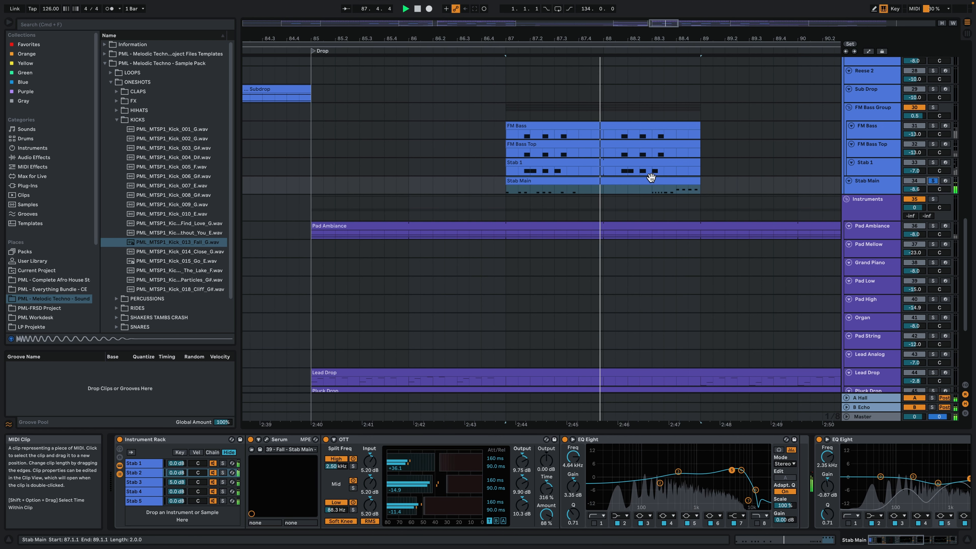
pyautogui.press('space')
# Open the Stab Main clip's MIDI notes, enlarge the note rows and start playback
pyautogui.doubleClick(573, 176)
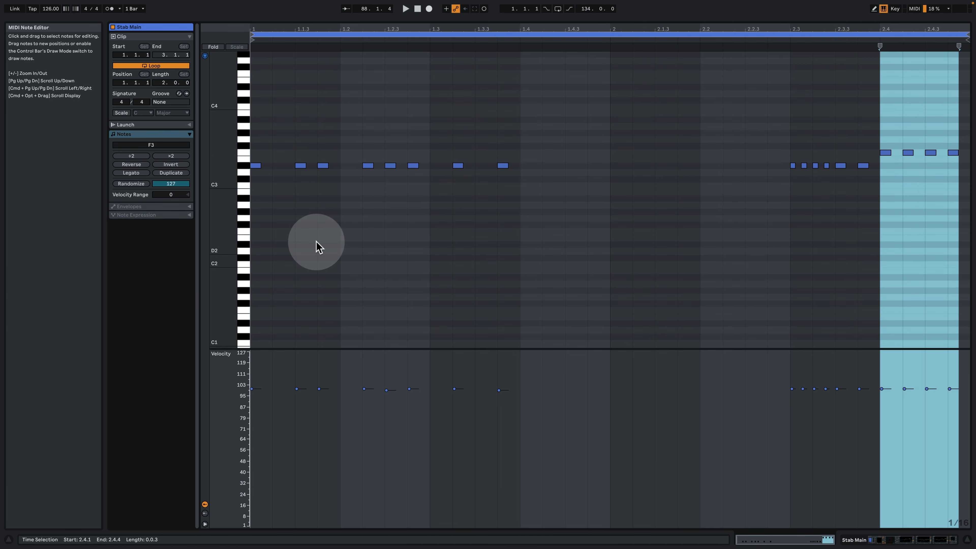
pyautogui.moveTo(227, 207); pyautogui.dragTo(246, 196)
pyautogui.press('space')
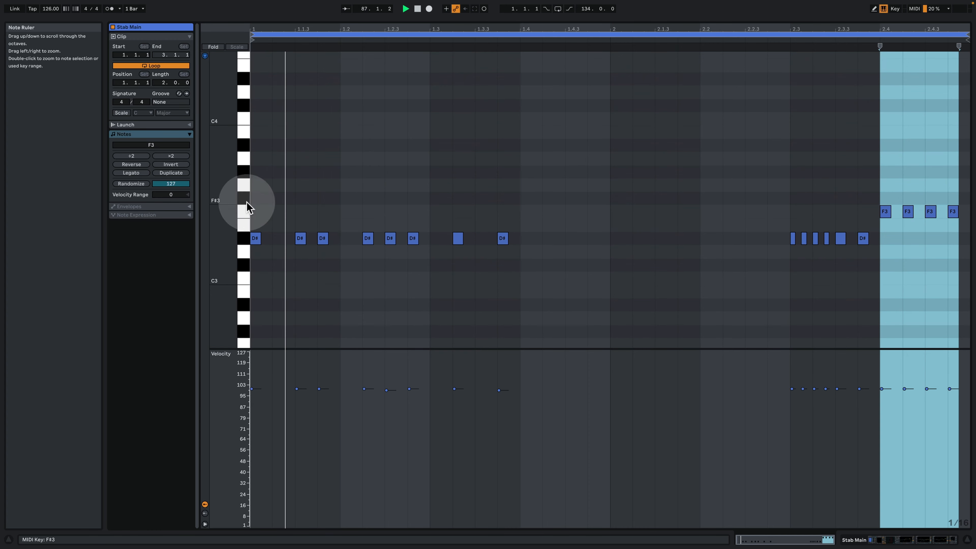
# Set the Stab Main clip's note grid to a fixed 1/32 while it plays, and stop playback
pyautogui.rightClick(661, 201)
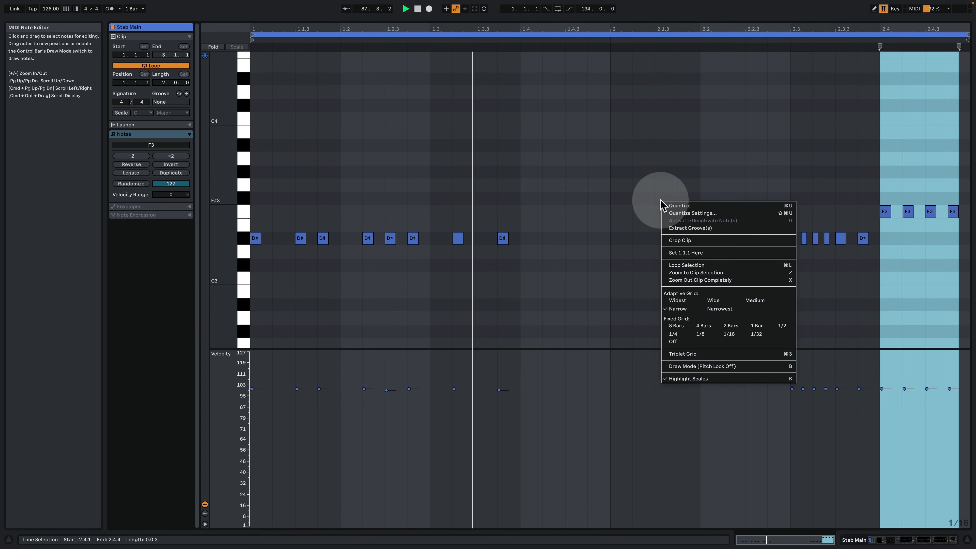
pyautogui.click(729, 334)
pyautogui.rightClick(738, 284)
pyautogui.click(833, 416)
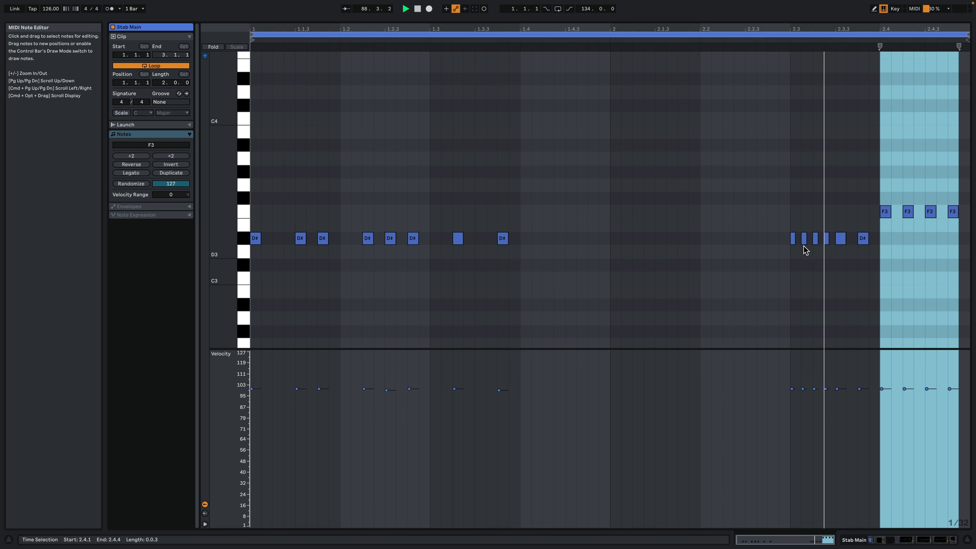
pyautogui.press('space')
# Return to Stab Main's devices and examine the Stab 1 chain's EQ Eights and Saturator in the Instrument Rack
pyautogui.click(915, 540)
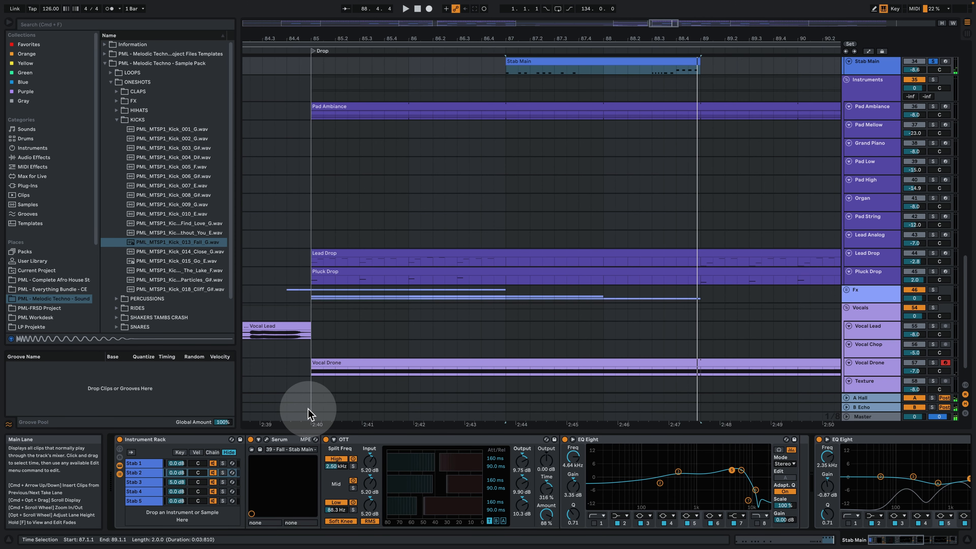
pyautogui.click(142, 464)
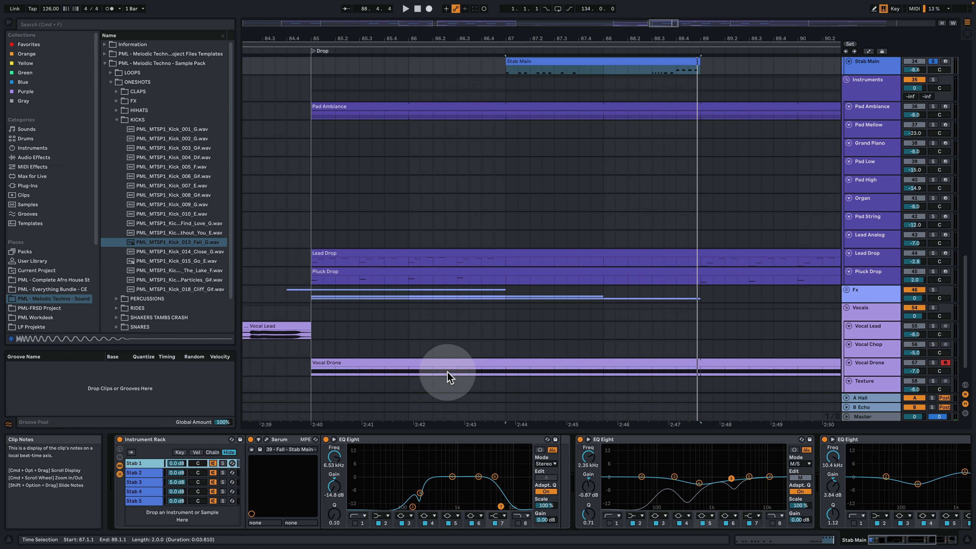
pyautogui.click(899, 540)
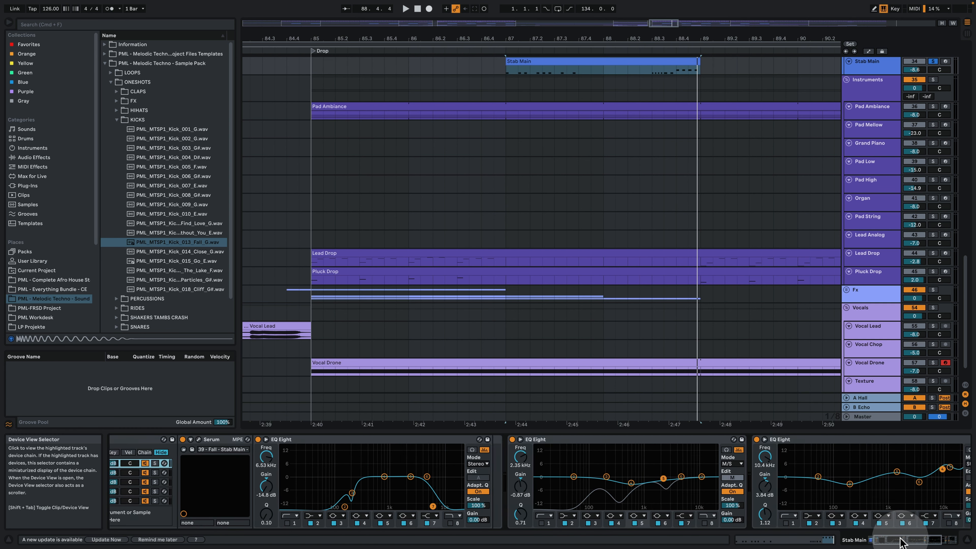
pyautogui.moveTo(902, 540); pyautogui.dragTo(827, 543)
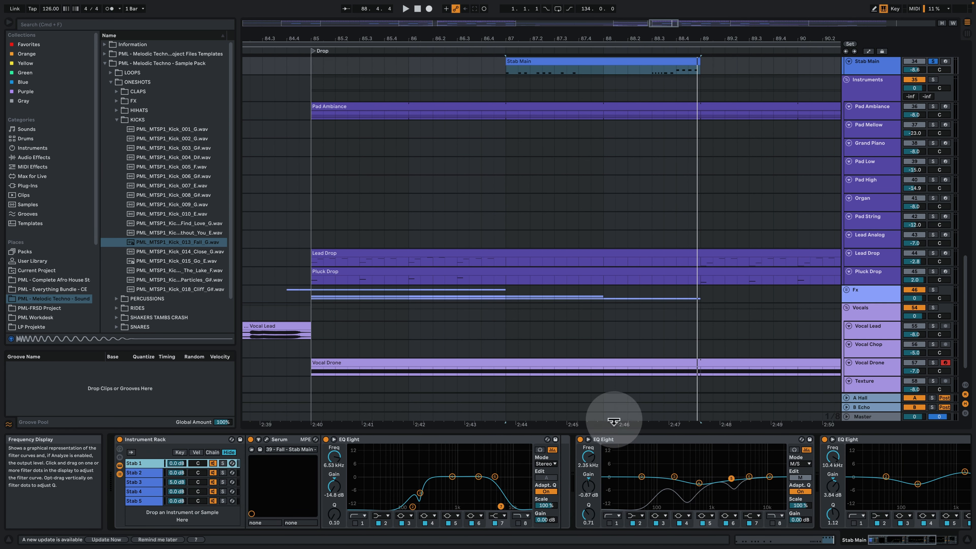
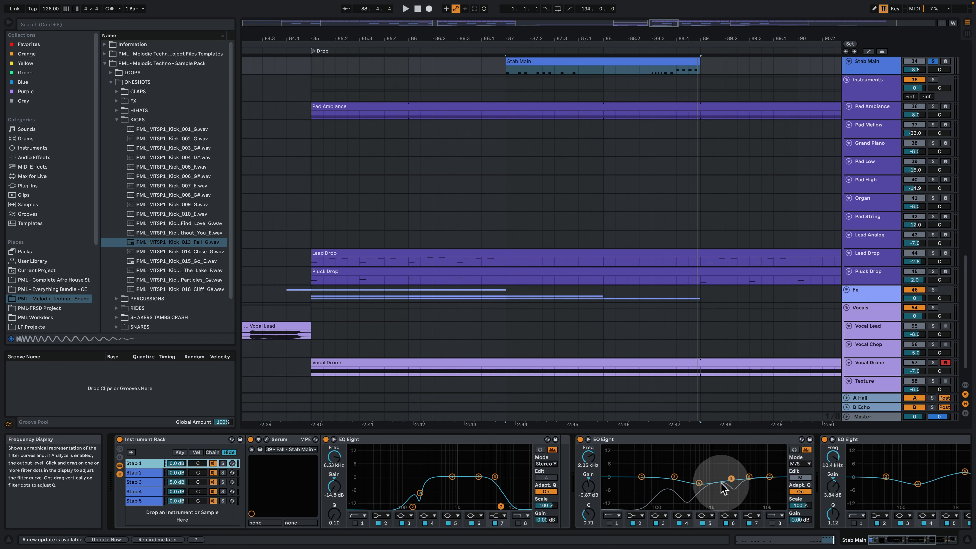
pyautogui.hscroll(5, 865, 519)
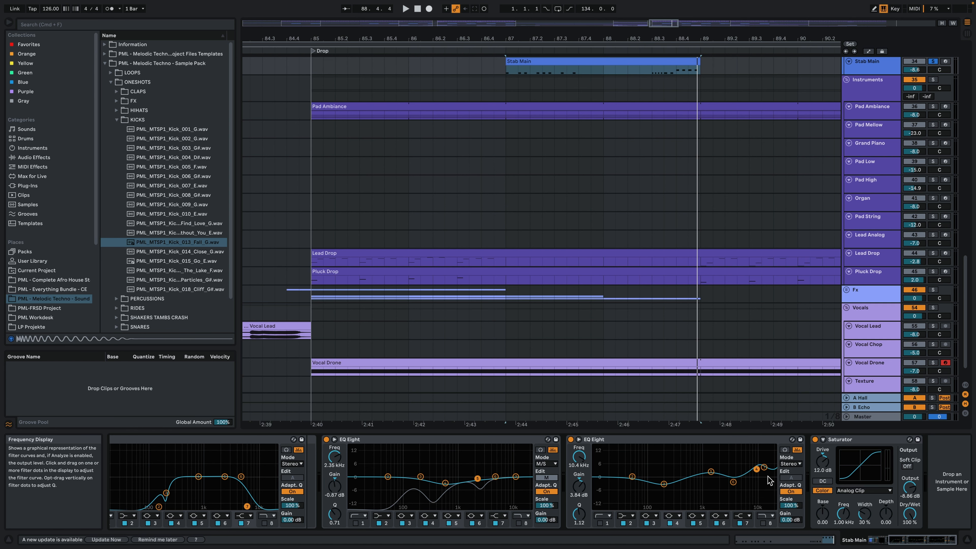
pyautogui.hscroll(-5, 921, 522)
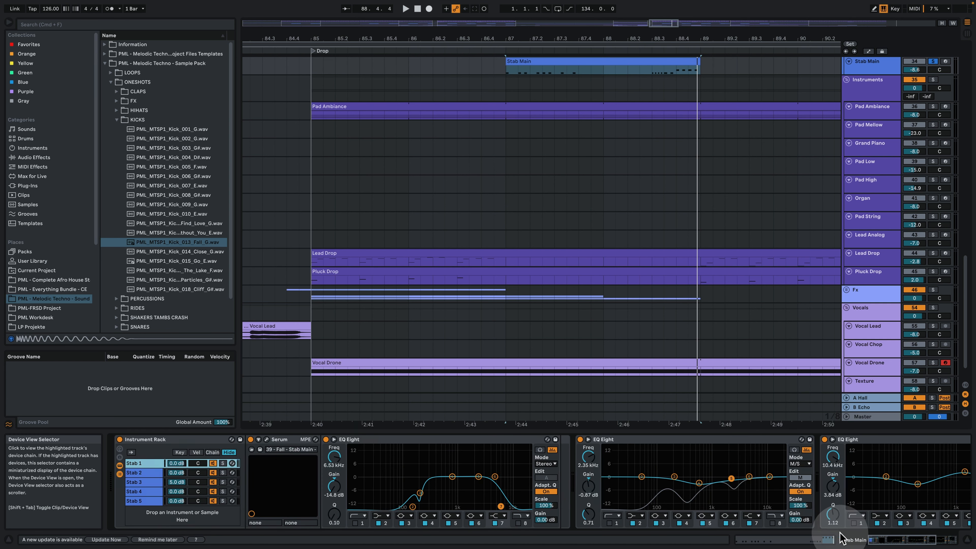
# Solo the Stab 1 chain in Stab Main's Instrument Rack and inspect its Serum patch while playing it
pyautogui.click(223, 463)
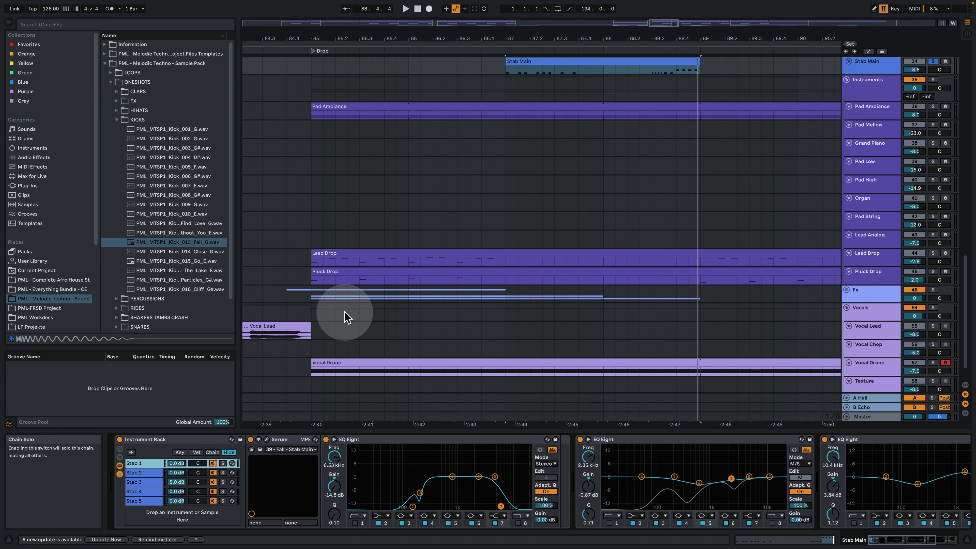
pyautogui.press('space')
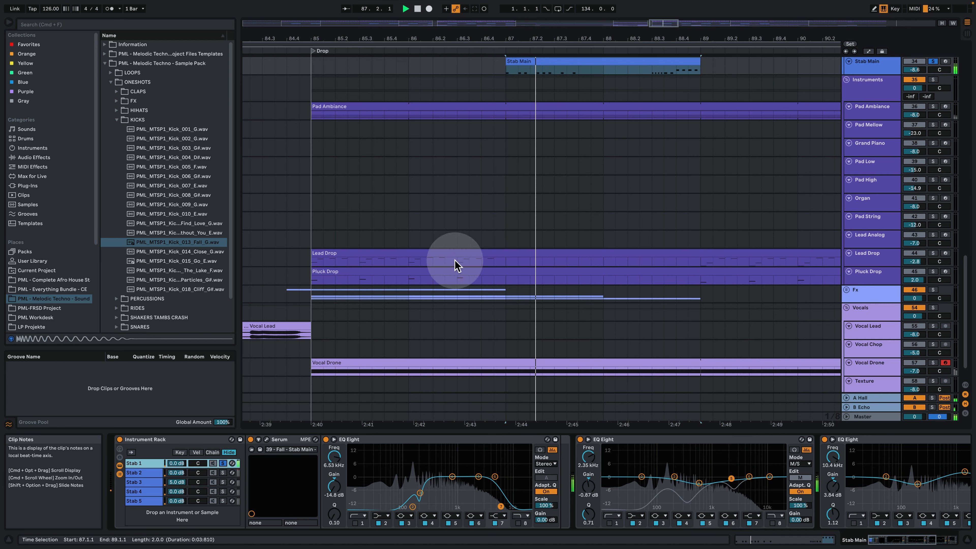
pyautogui.click(267, 439)
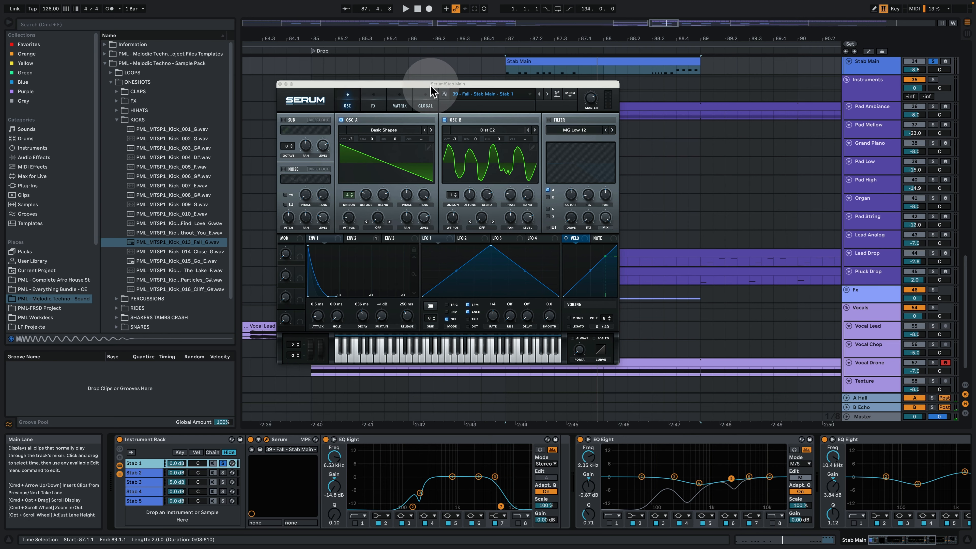
pyautogui.moveTo(430, 85); pyautogui.dragTo(234, 102)
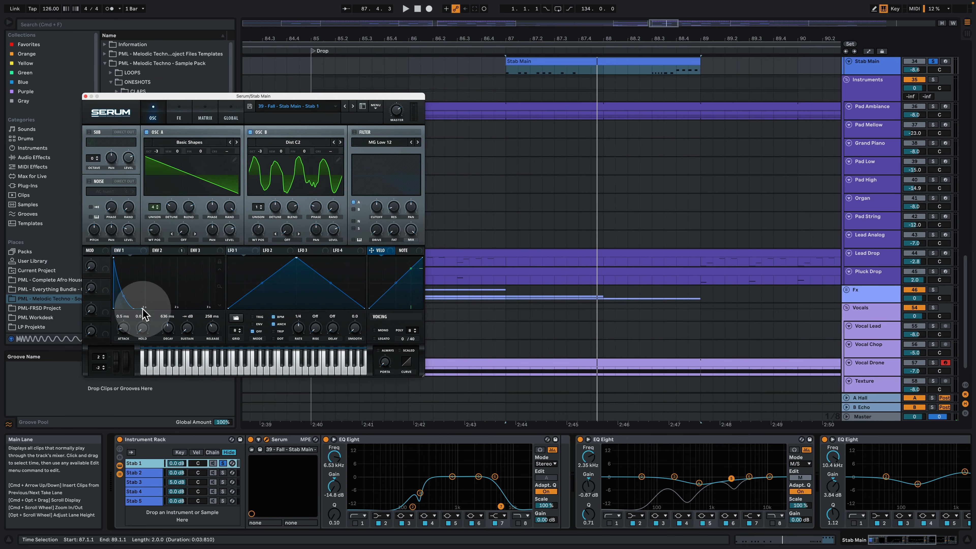
pyautogui.press('space')
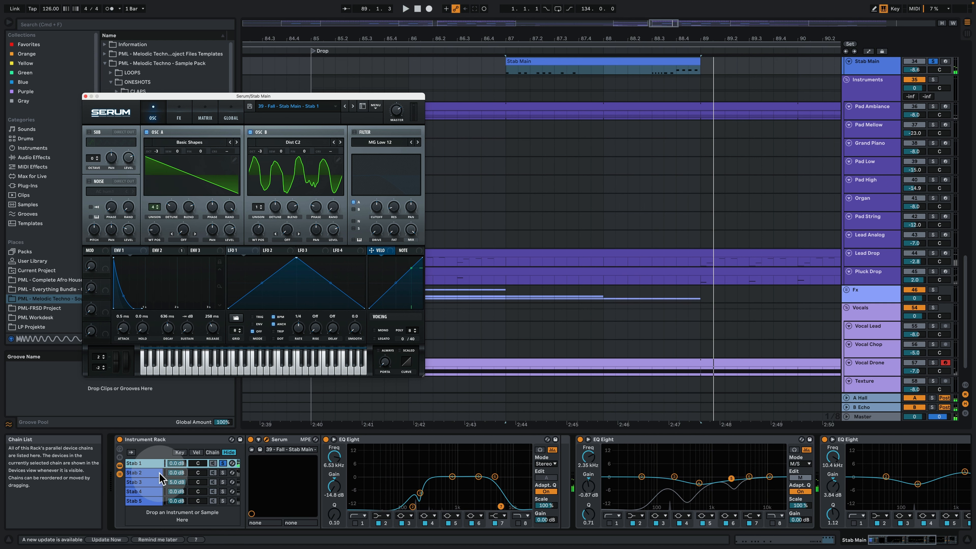
# Solo the Stab 2 chain in place of Stab 1 and inspect its Serum patch while playing it
pyautogui.click(144, 472)
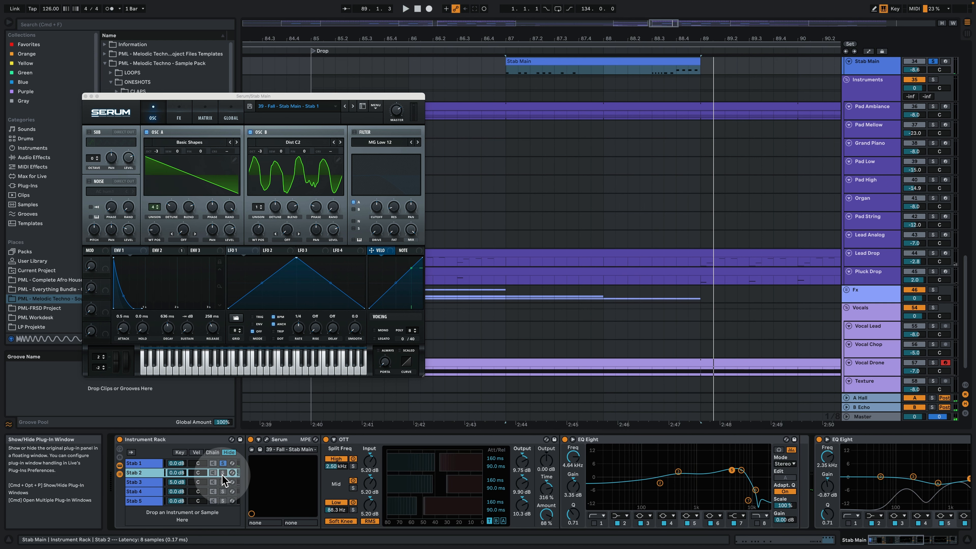
pyautogui.press('space')
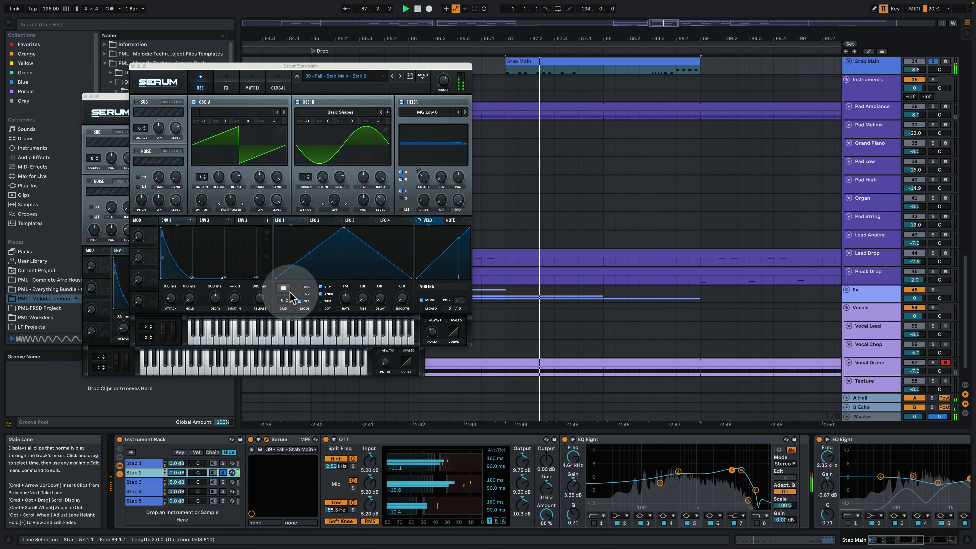
pyautogui.moveTo(312, 67); pyautogui.dragTo(271, 106)
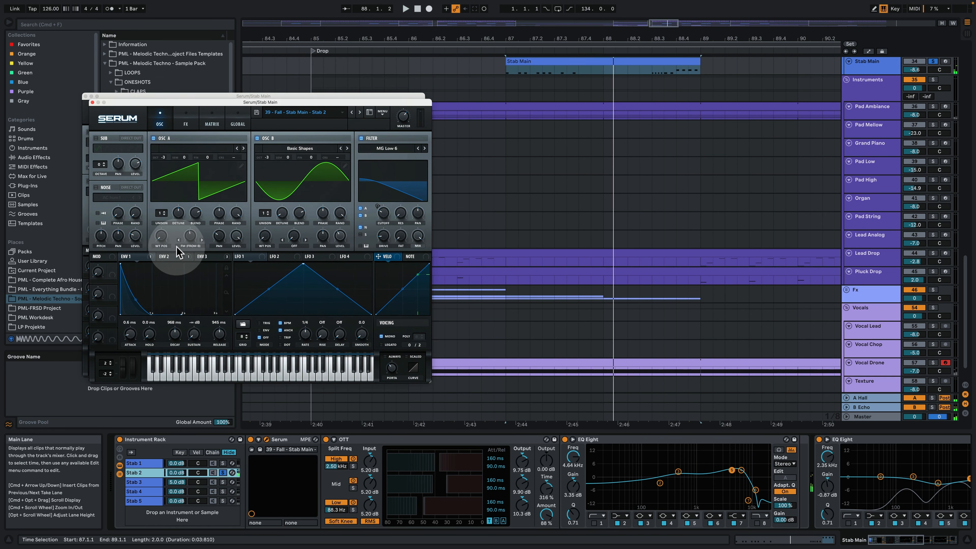
# Examine ENV 2 and ENV 1 of the Stab 2 Serum patch while playing the Stab Main clip
pyautogui.click(179, 260)
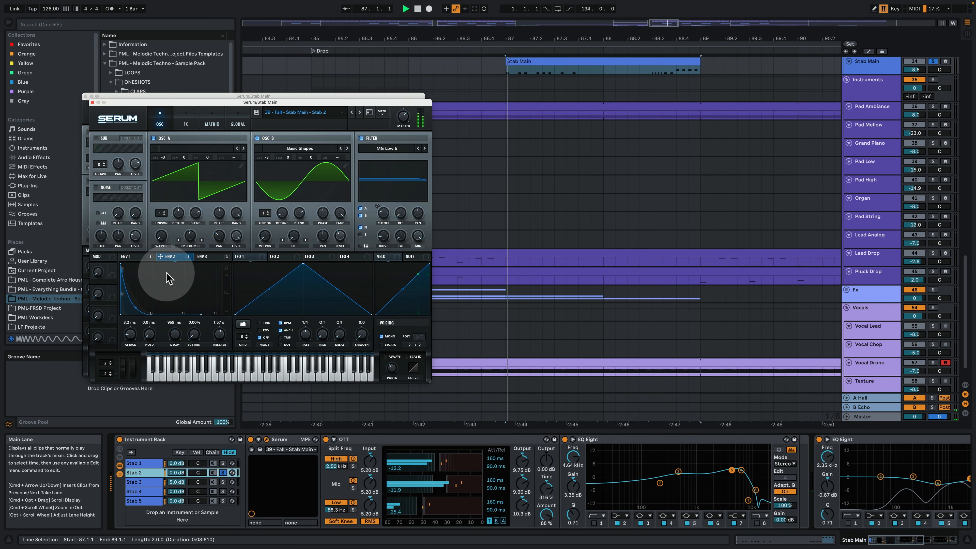
pyautogui.press('space')
pyautogui.click(131, 257)
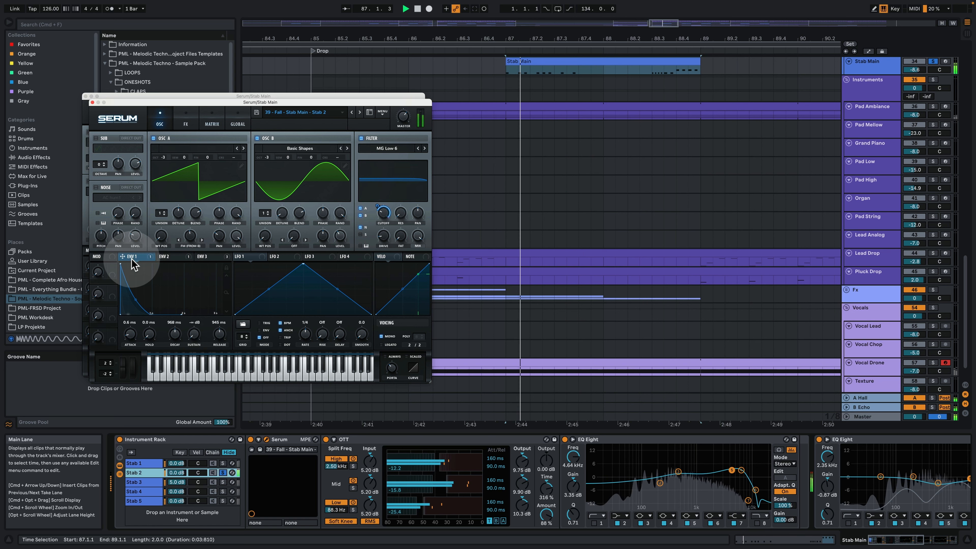
pyautogui.press('space')
pyautogui.press('space')
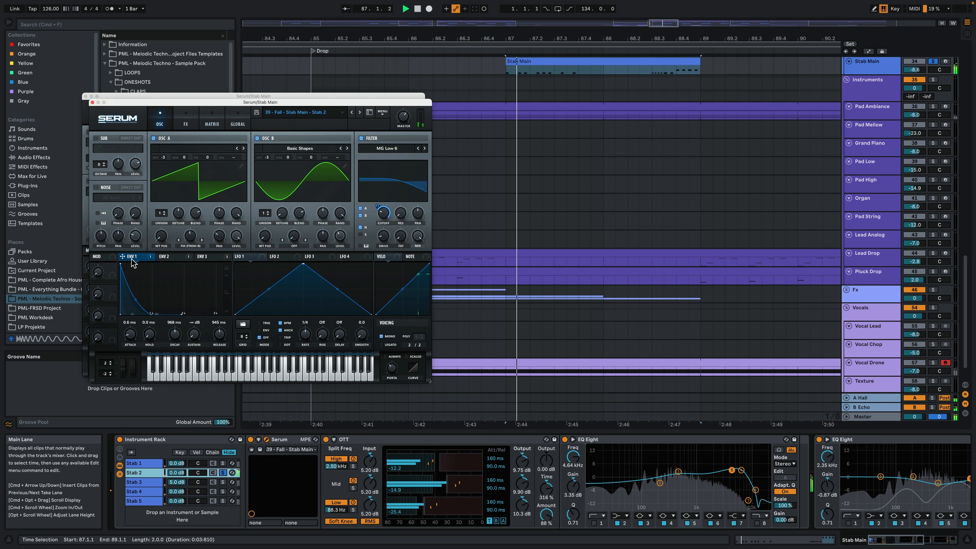
# Inspect the Stab 2 patch's effects chain and the FM (From B) warp mode on oscillator A
pyautogui.click(186, 119)
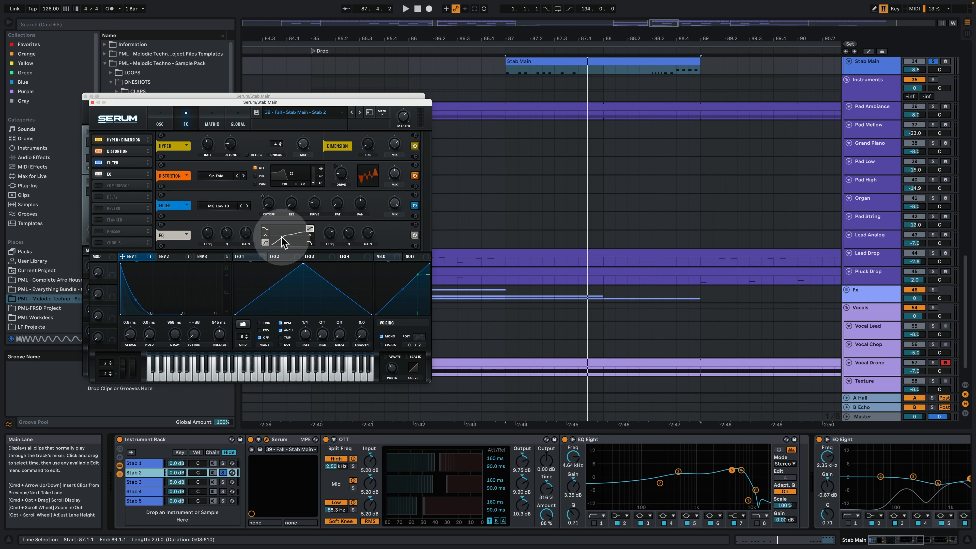
pyautogui.click(164, 114)
pyautogui.press('space')
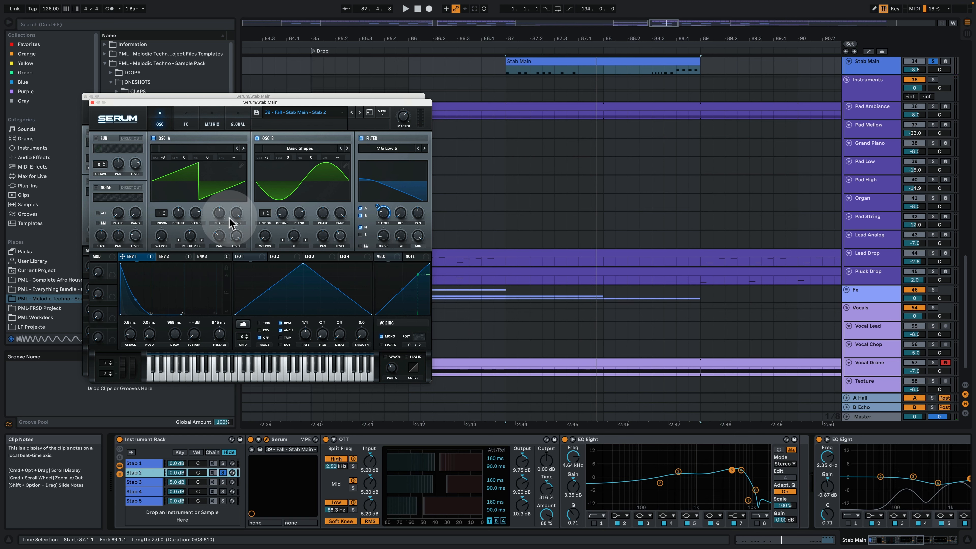
pyautogui.click(190, 246)
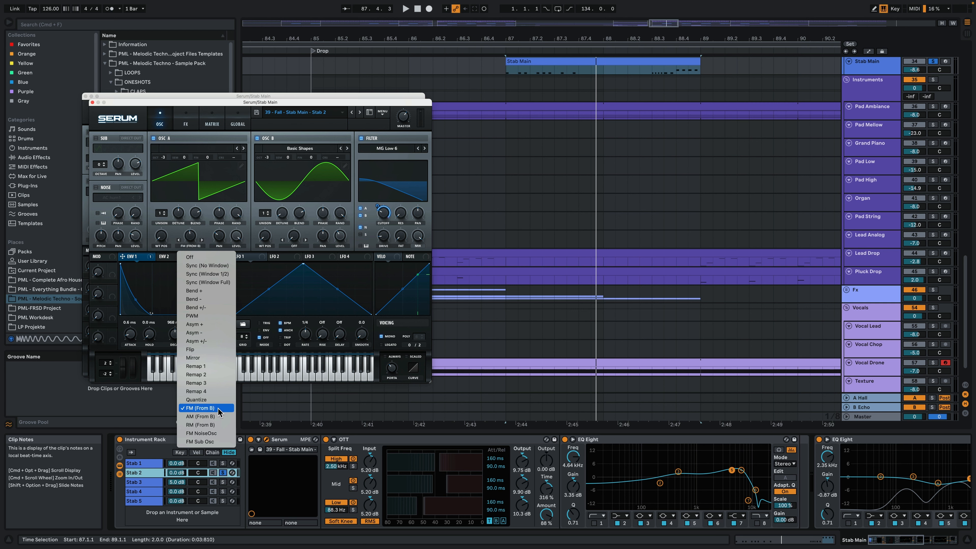
pyautogui.click(323, 104)
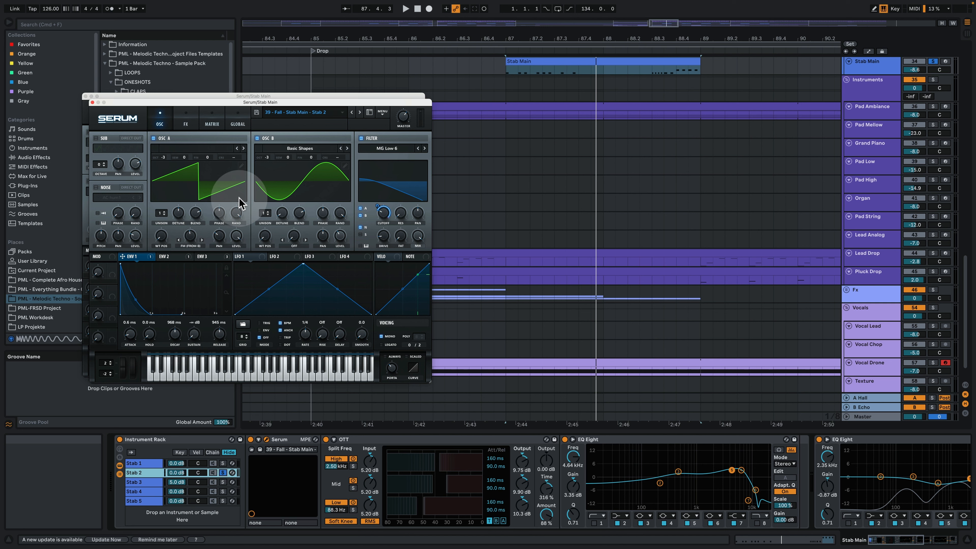
# Play the Stab 2 chain and compare its sound with the first EQ Eight bypassed and active
pyautogui.press('space')
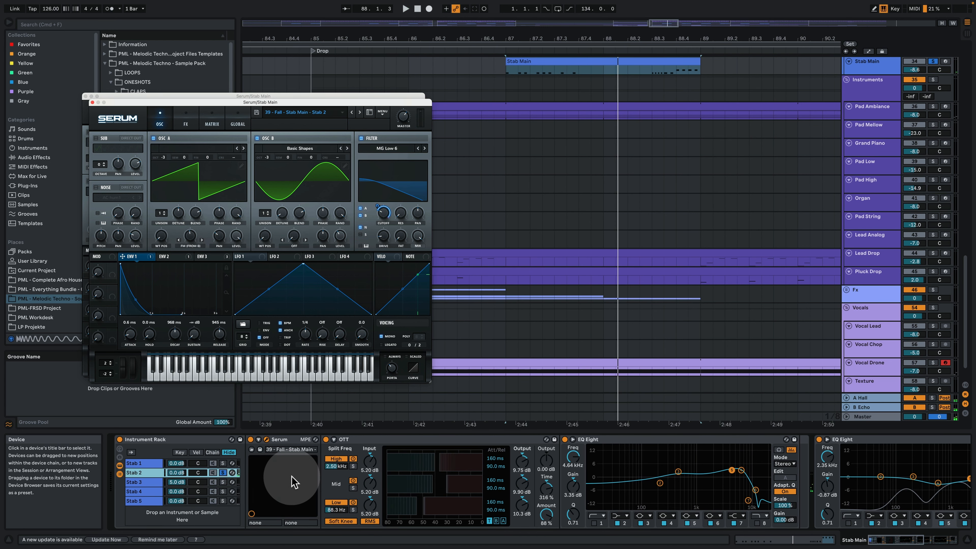
pyautogui.click(565, 439)
pyautogui.press('space')
pyautogui.click(565, 439)
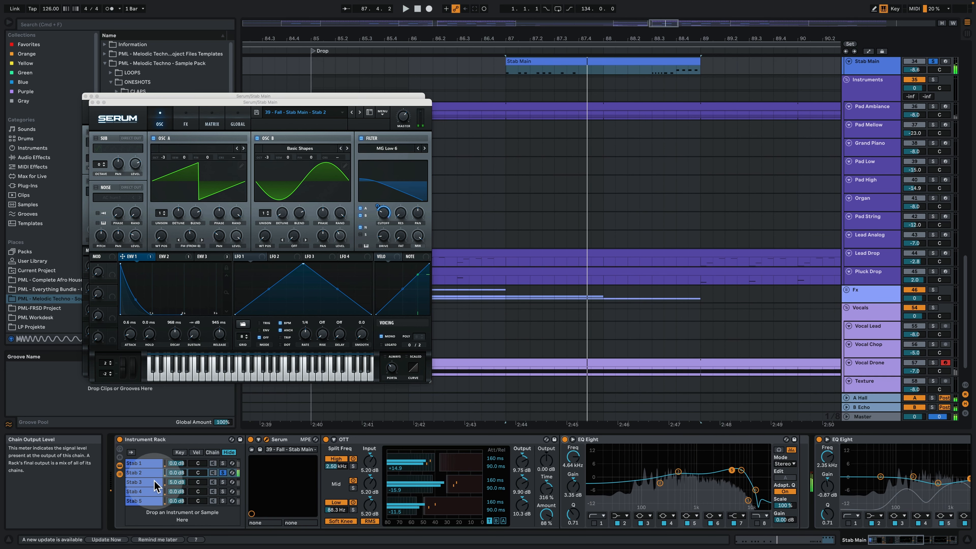
# Solo the Stab 3 chain and show its Serum interface aligned over the other open plug-in windows
pyautogui.click(144, 482)
pyautogui.click(223, 482)
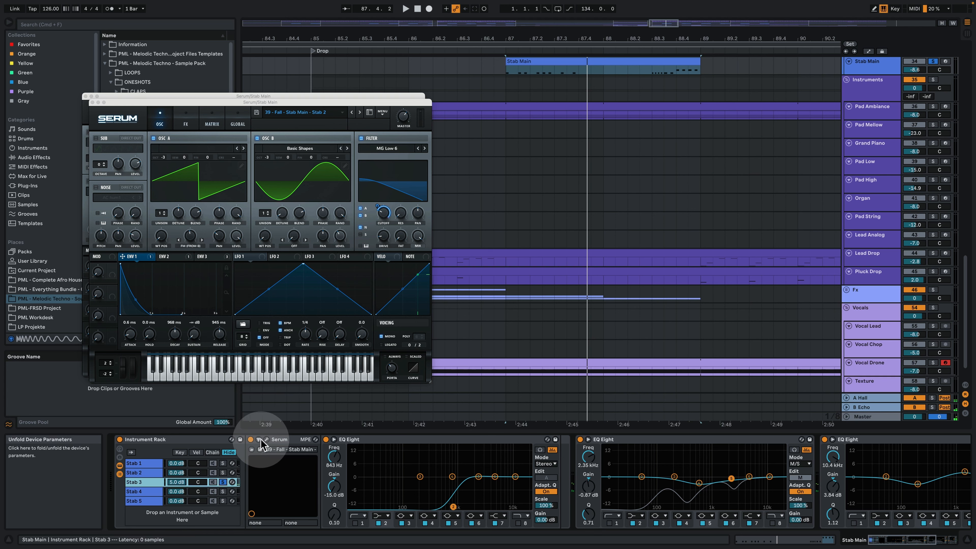
pyautogui.click(268, 450)
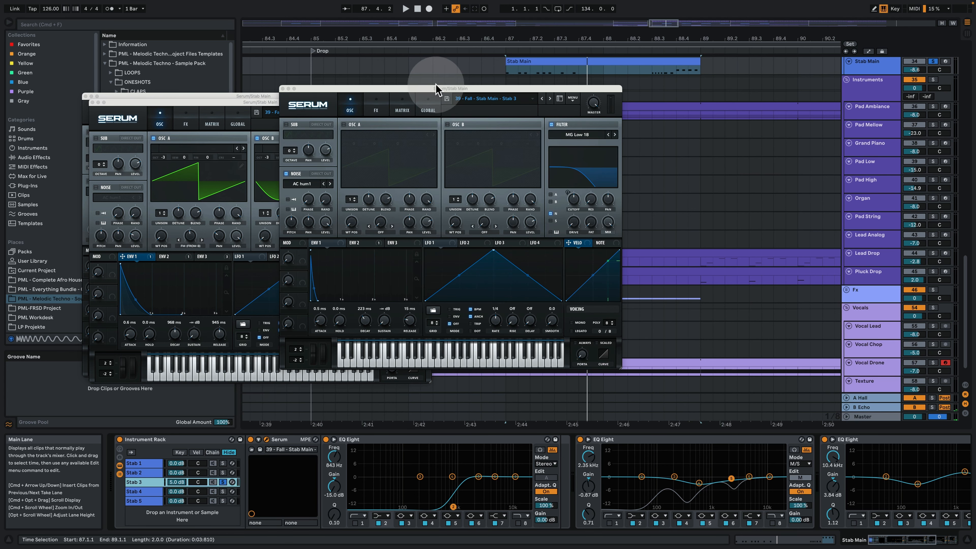
pyautogui.moveTo(490, 89); pyautogui.dragTo(303, 108)
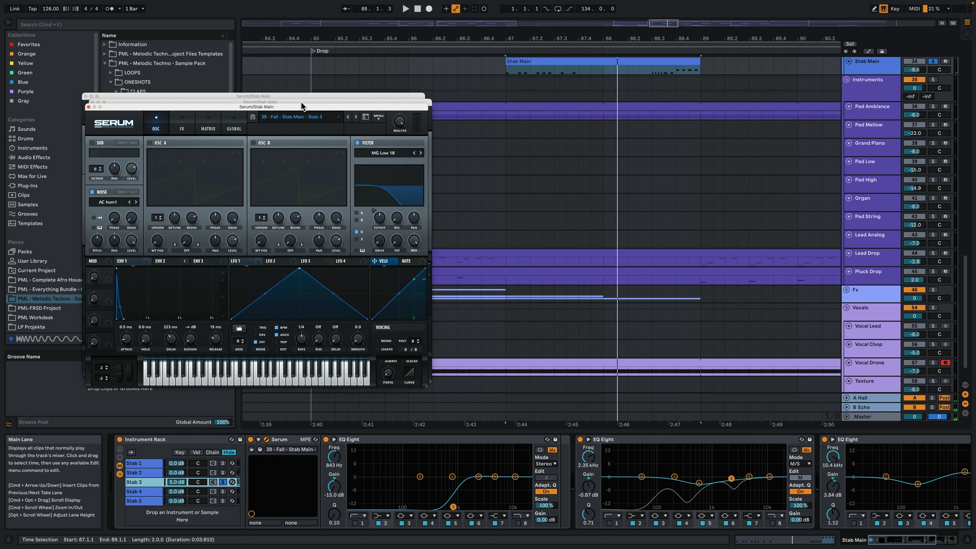
# Examine the Stab 3 patch's Organics noise samples and its ENV 1 and ENV 2 settings, and audition the sound
pyautogui.click(109, 202)
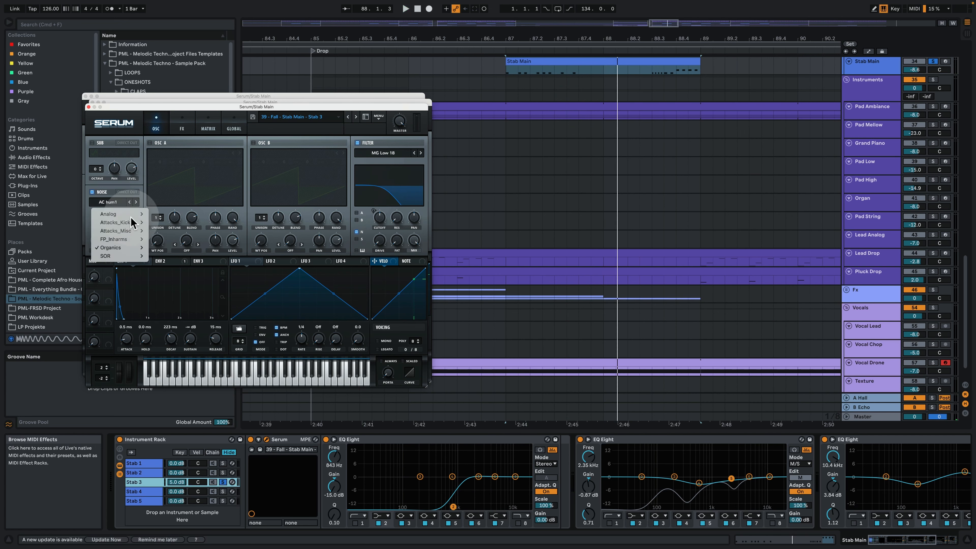
pyautogui.moveTo(128, 246)
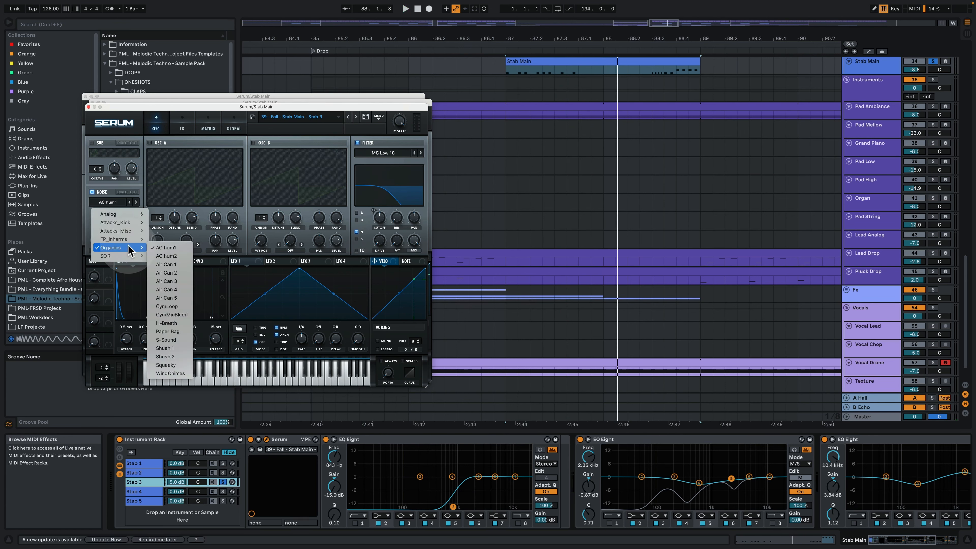
pyautogui.click(250, 110)
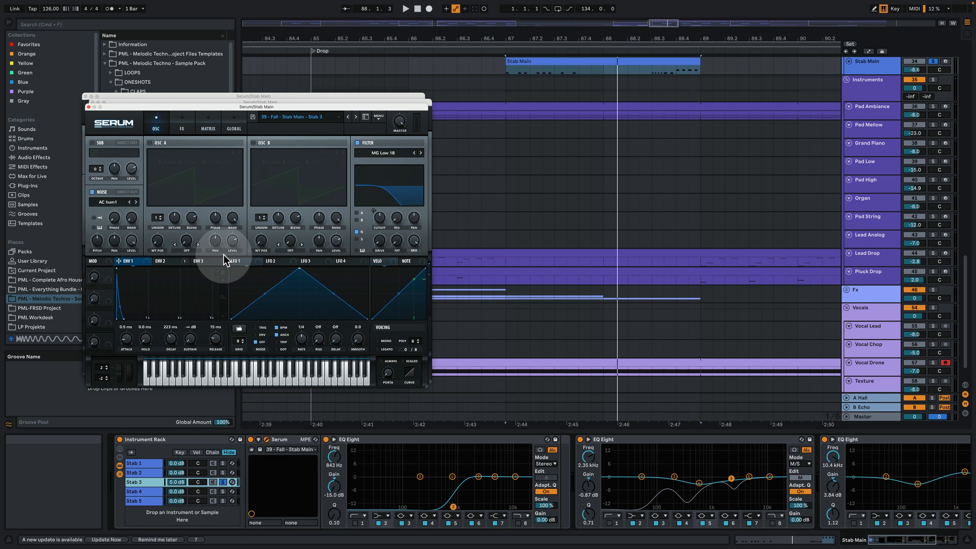
pyautogui.click(167, 260)
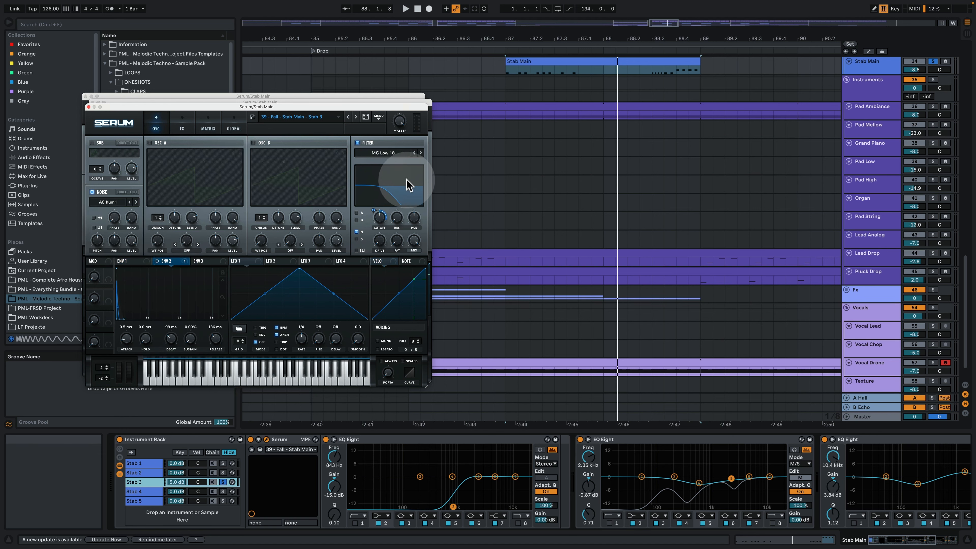
pyautogui.press('space')
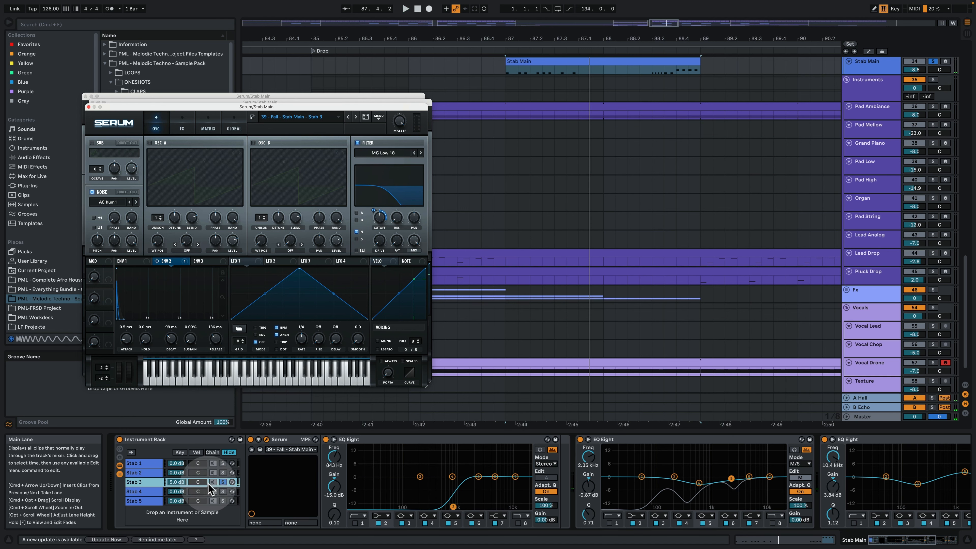
# Solo the Stab 4 chain, show its Serum interface over the other plug-in windows, and audition the sound
pyautogui.click(222, 492)
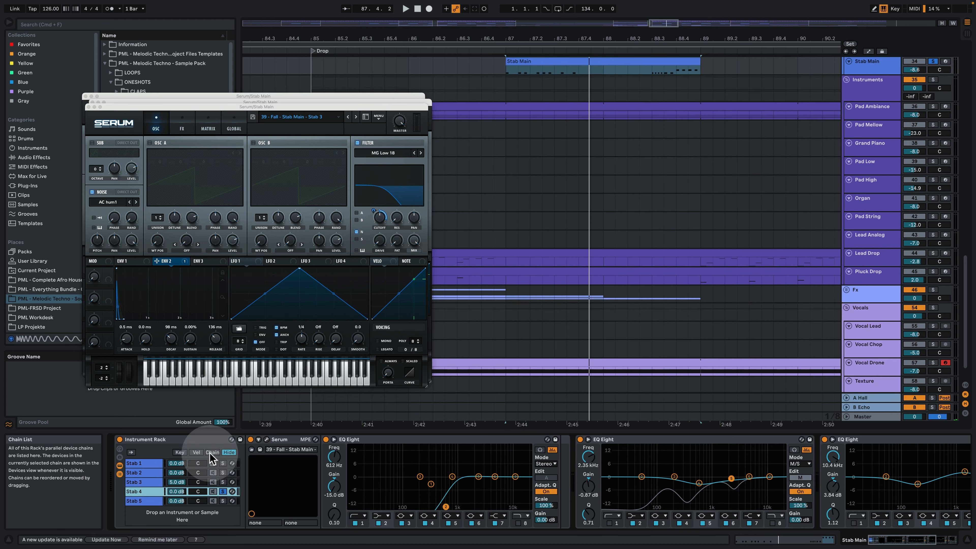
pyautogui.click(267, 440)
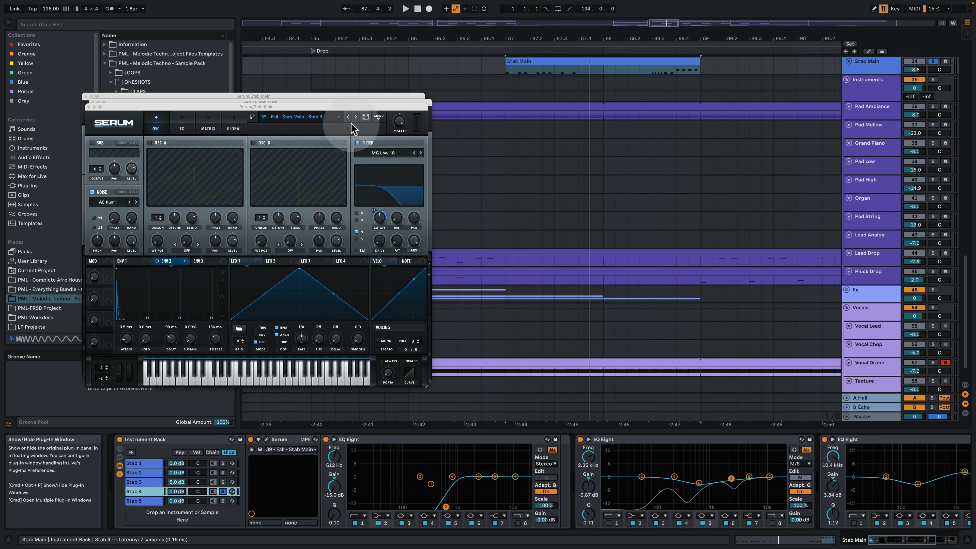
pyautogui.moveTo(374, 71); pyautogui.dragTo(292, 99)
pyautogui.press('space')
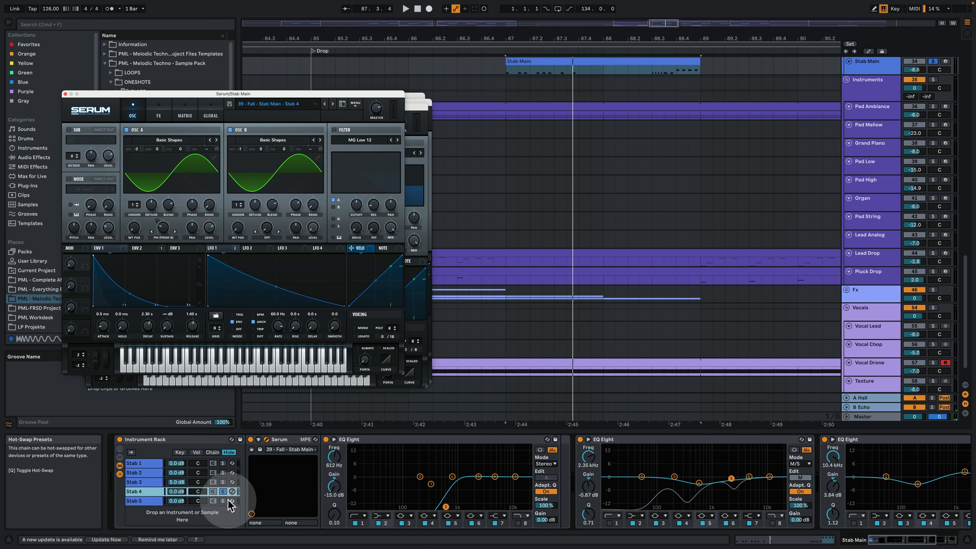
# Solo the Stab 5 chain, show its Serum interface, and audition the patch while checking its effects and oscillator pages
pyautogui.click(143, 501)
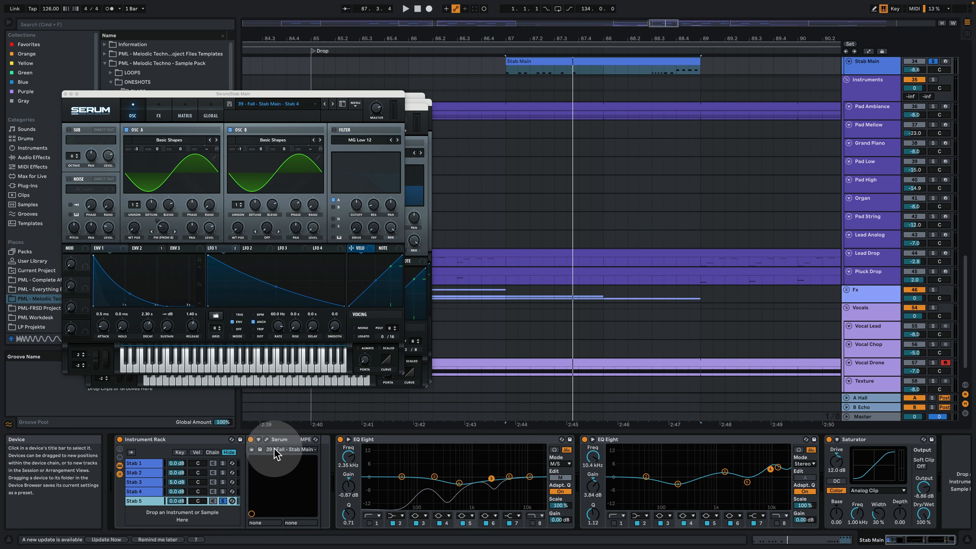
pyautogui.click(266, 439)
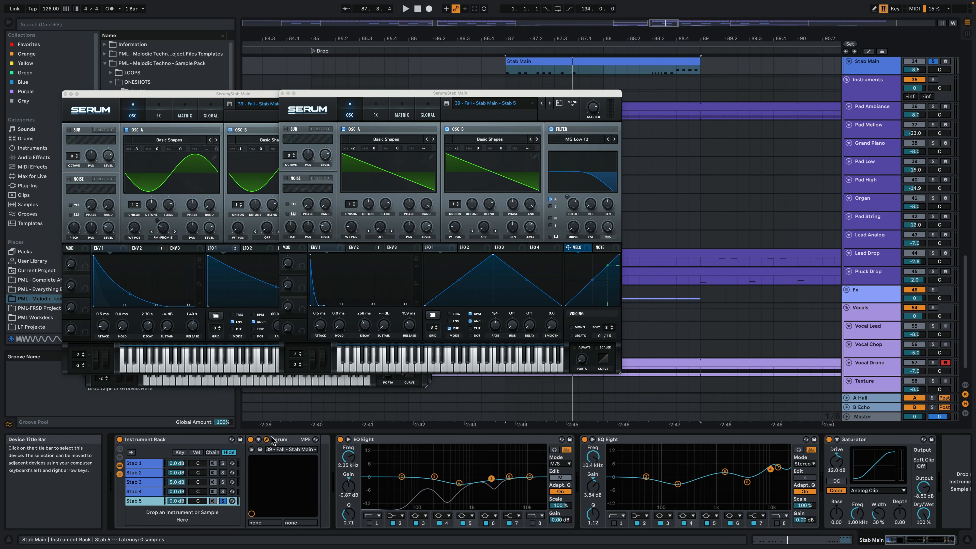
pyautogui.press('space')
pyautogui.moveTo(439, 94); pyautogui.dragTo(225, 85)
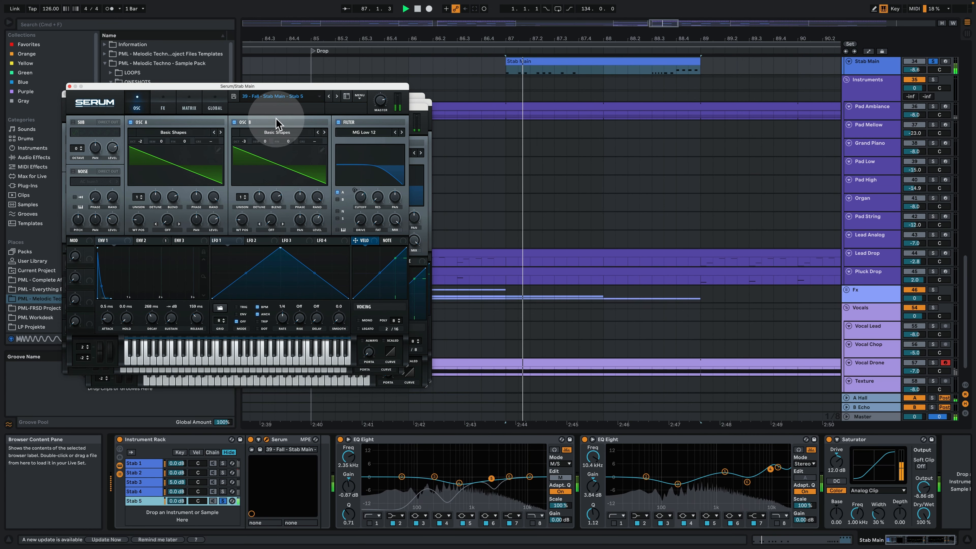
pyautogui.click(161, 103)
pyautogui.click(137, 103)
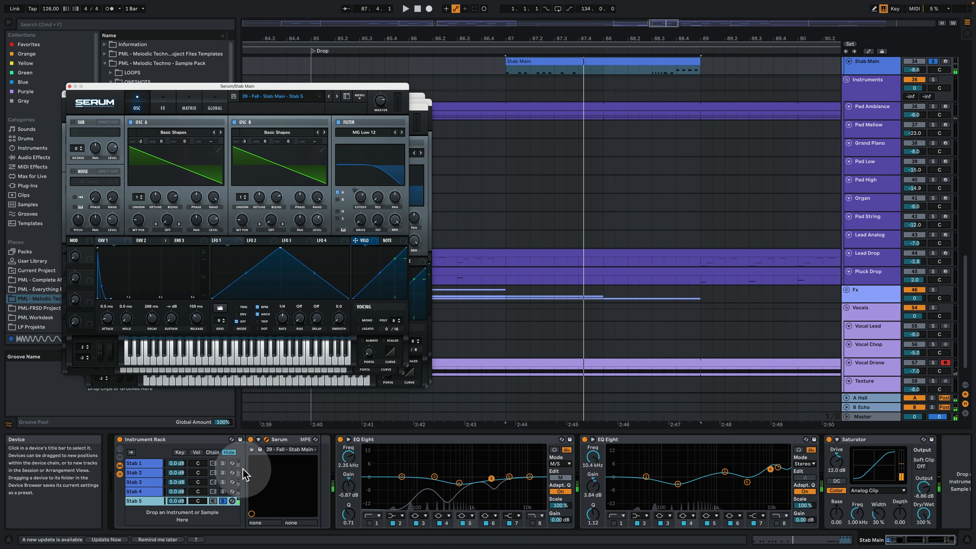
# Unsolo the Stab 5 chain and play all five stab layers together
pyautogui.click(223, 501)
pyautogui.press('space')
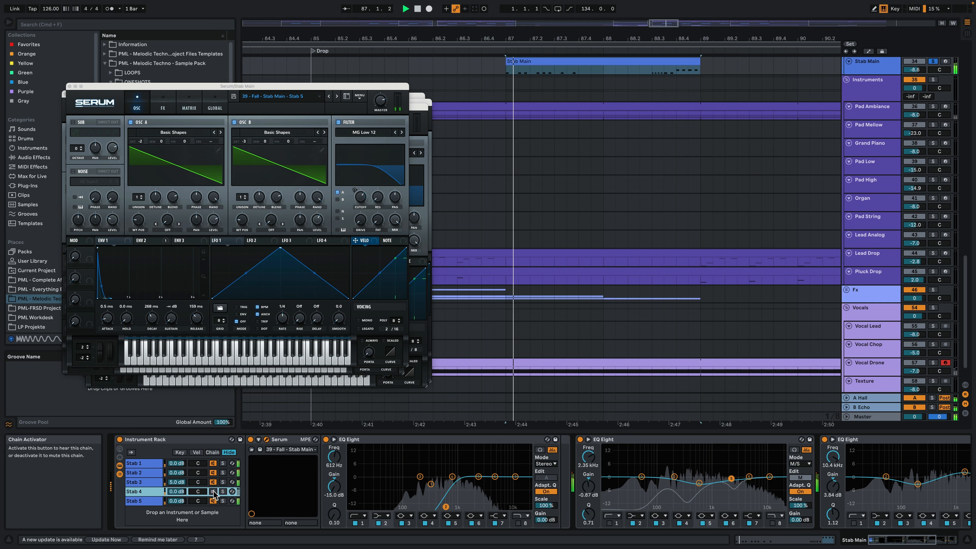
pyautogui.press('space')
pyautogui.press('space')
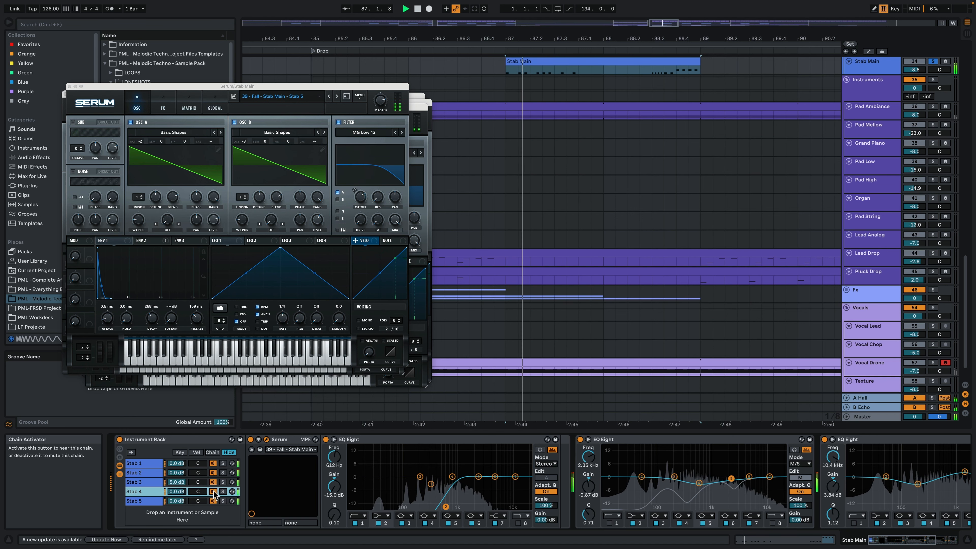
pyautogui.press('space')
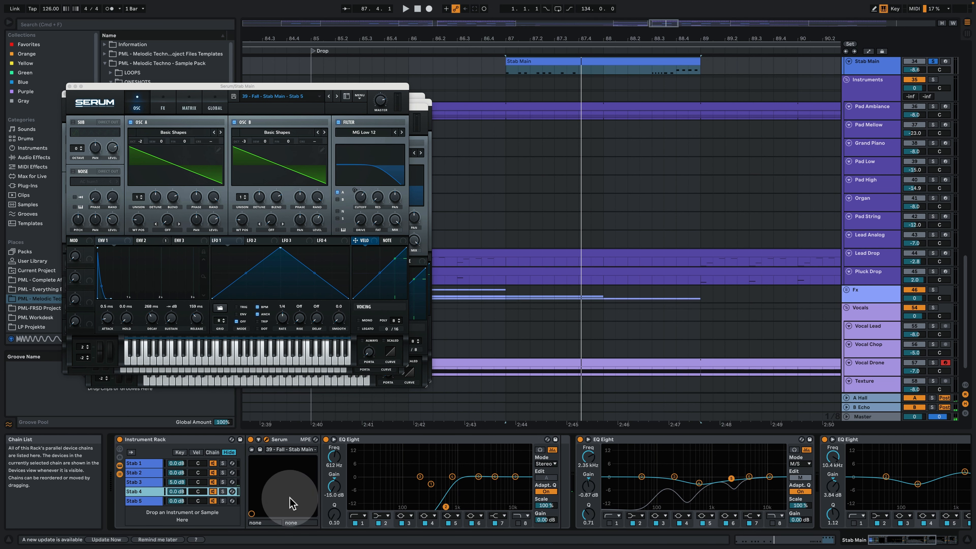
# Close all the open Serum windows of the stab chains
pyautogui.click(69, 87)
pyautogui.click(65, 94)
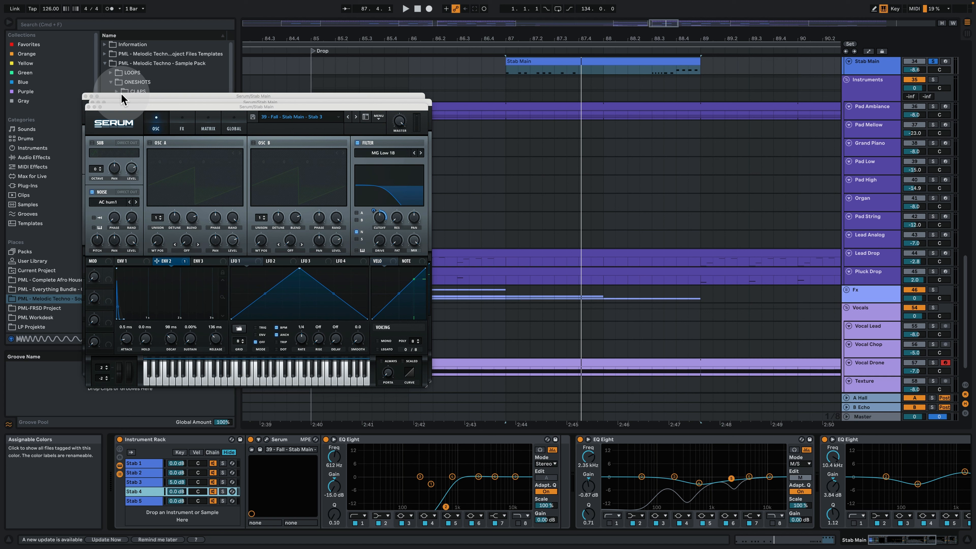
pyautogui.click(89, 106)
pyautogui.click(92, 102)
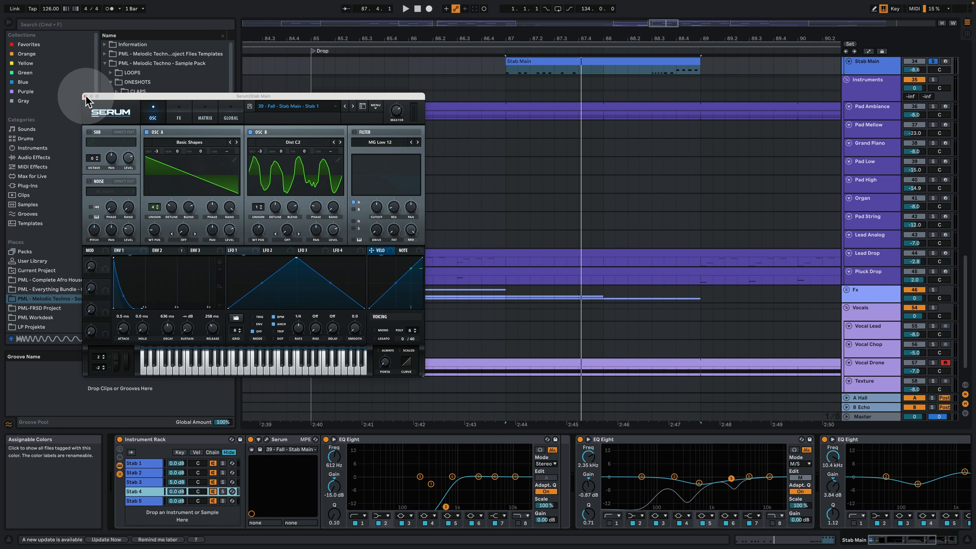
pyautogui.click(86, 97)
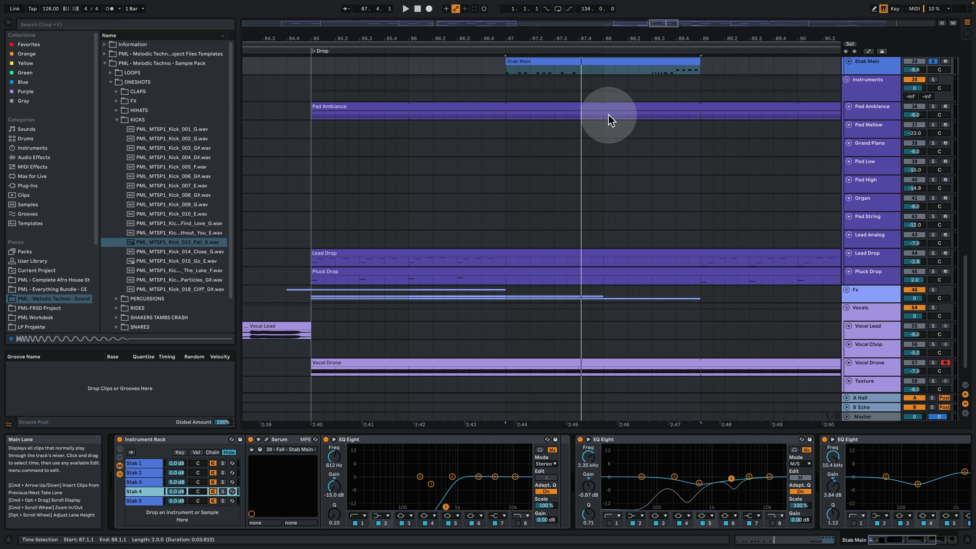
# Select the Pad Ambiance clip in the Transition section and solo its track
pyautogui.moveTo(588, 38); pyautogui.dragTo(548, 36)
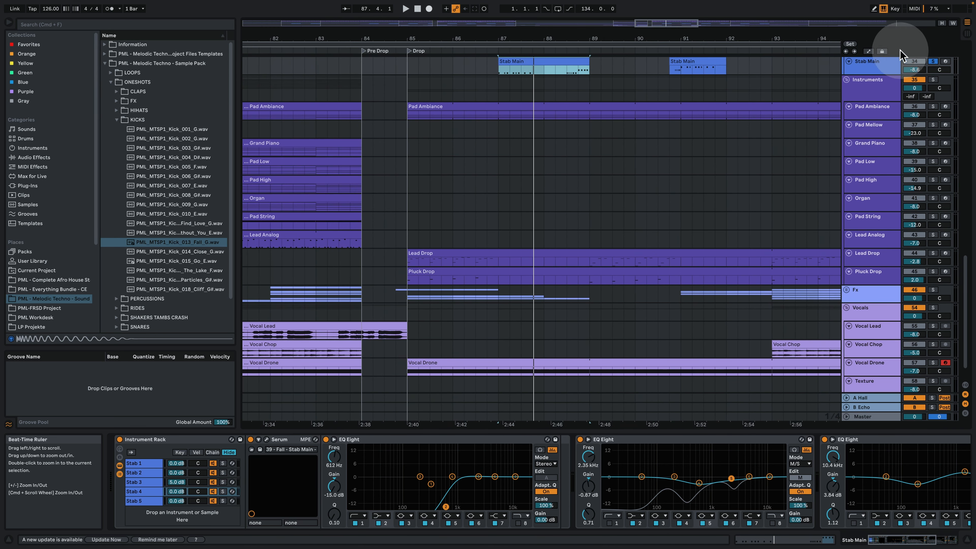
pyautogui.scroll(3, 831, 159)
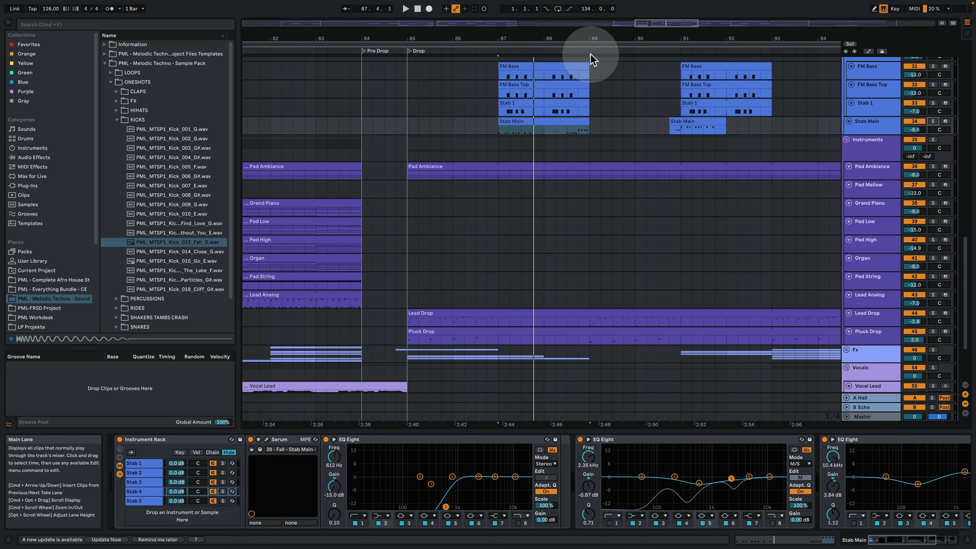
pyautogui.moveTo(572, 37)
pyautogui.mouseDown()
pyautogui.moveTo(568, 54)
pyautogui.moveTo(562, 32)
pyautogui.mouseUp()
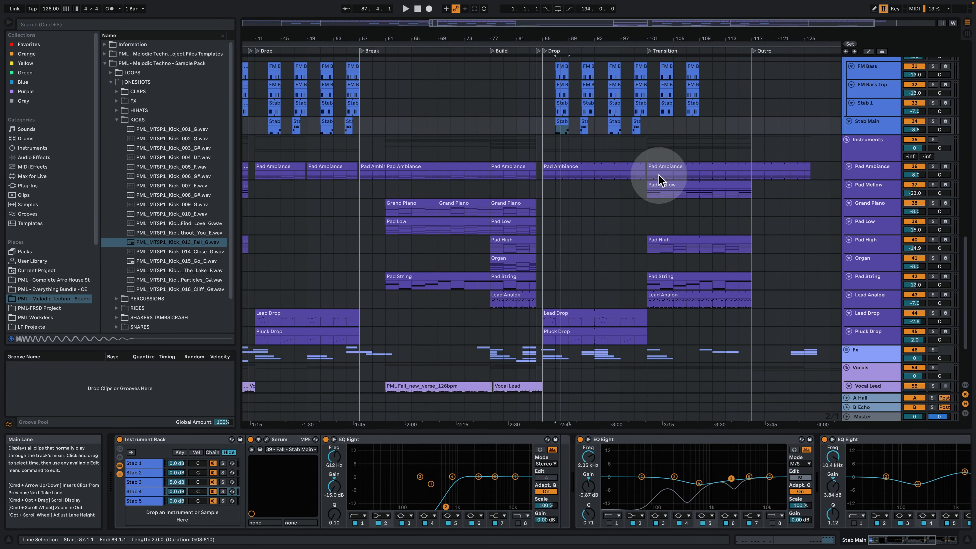
pyautogui.click(655, 166)
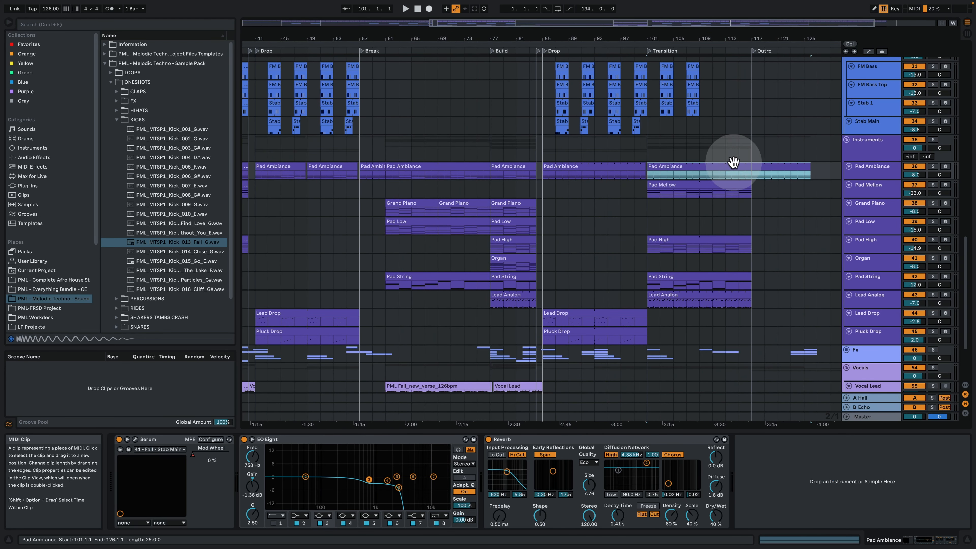
pyautogui.click(932, 166)
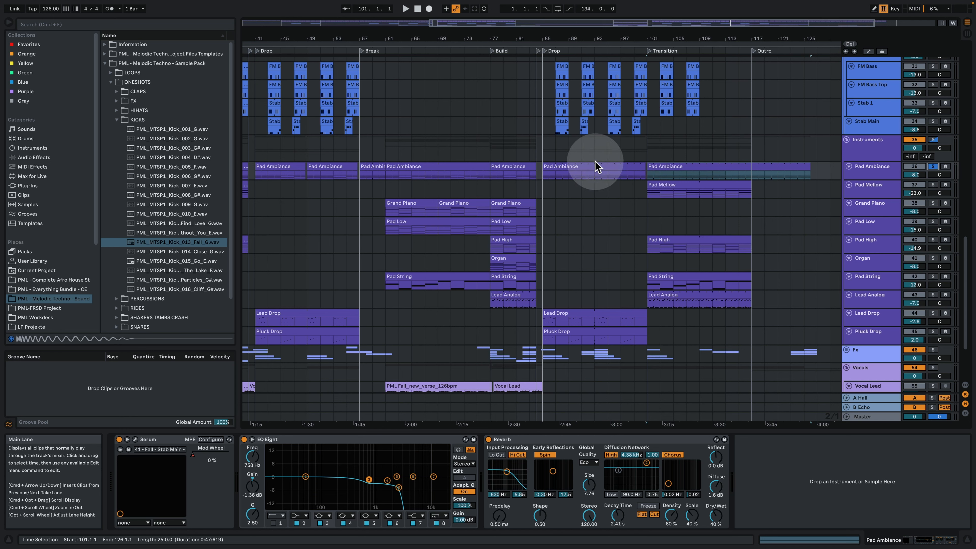
# Select the Lead Drop clip in the second Drop section, solo its track and play it
pyautogui.click(584, 169)
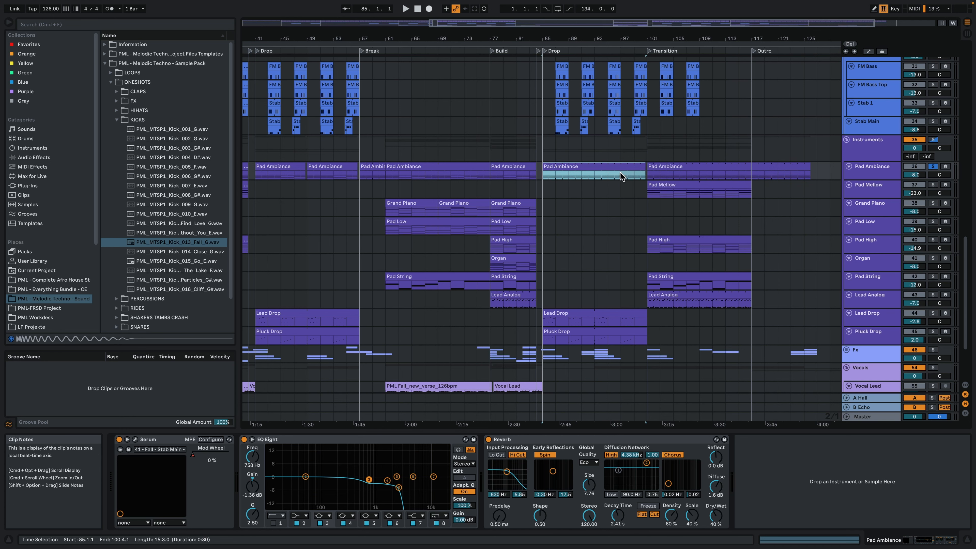
pyautogui.click(875, 146)
pyautogui.click(556, 314)
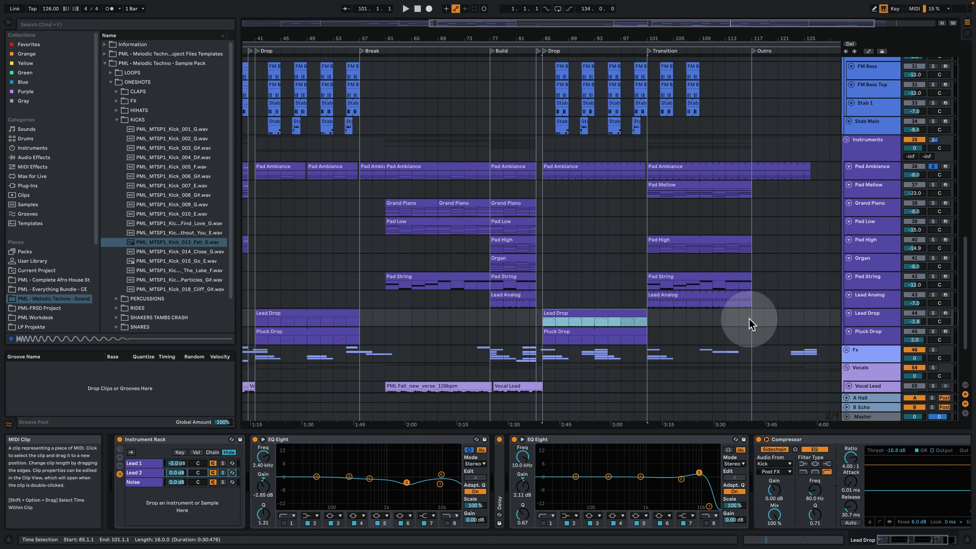
pyautogui.click(933, 313)
pyautogui.press('space')
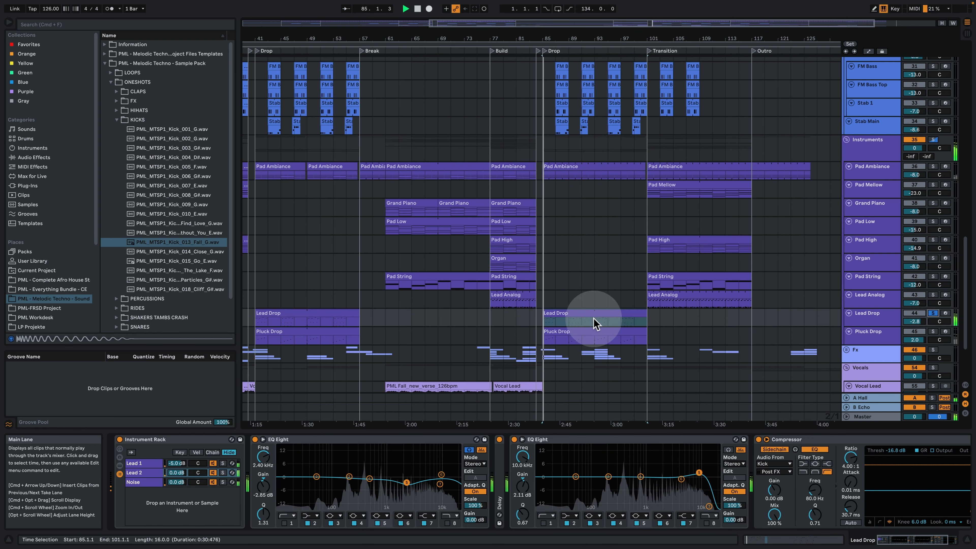
# Show the Lead Drop clip's MIDI notes and enlarge the note area by shrinking the velocity lane
pyautogui.doubleClick(563, 319)
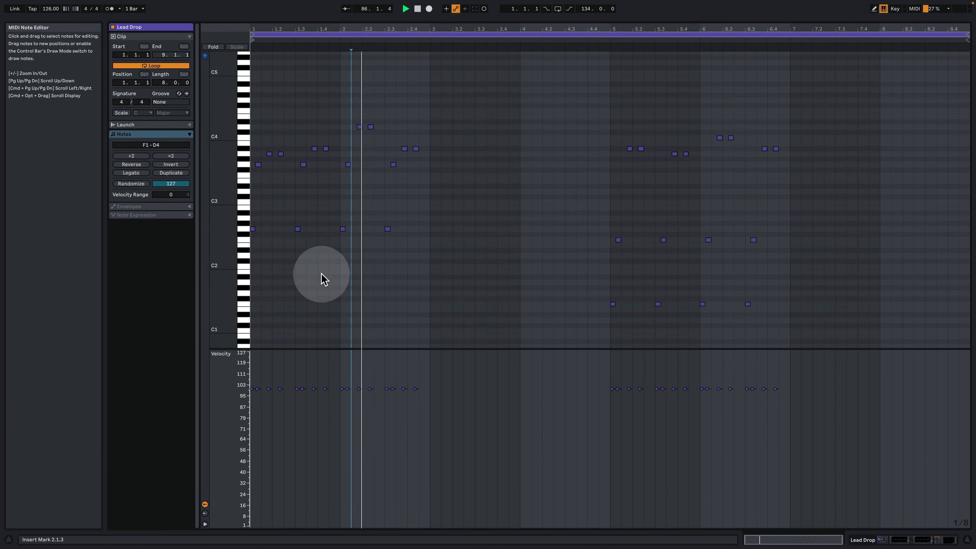
pyautogui.scroll(3, 322, 274)
pyautogui.moveTo(323, 29)
pyautogui.mouseDown()
pyautogui.moveTo(323, 62)
pyautogui.moveTo(322, 37)
pyautogui.mouseUp()
pyautogui.moveTo(251, 349); pyautogui.dragTo(252, 465)
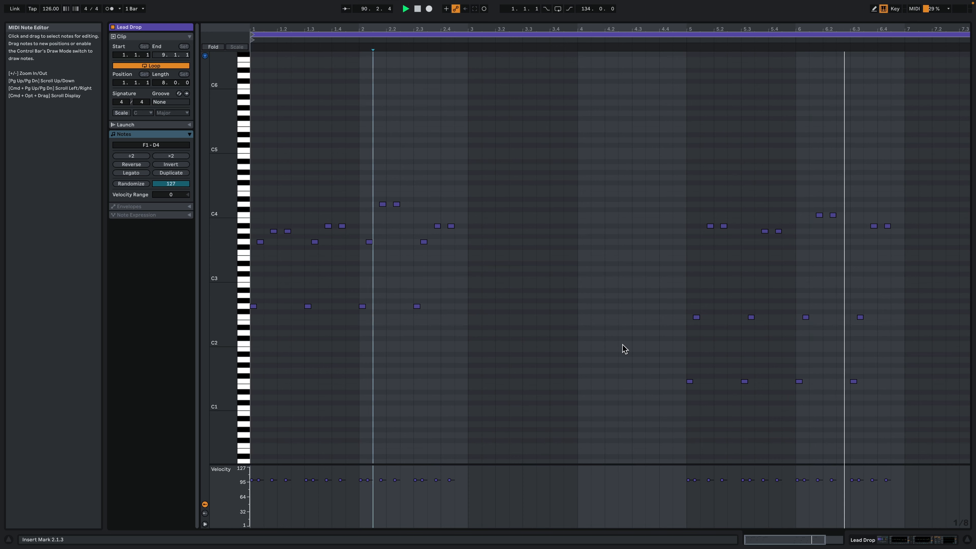
# Examine the first phrase of the Lead Drop pattern by selecting its G2, G3 and D4 notes in turn
pyautogui.moveTo(542, 332); pyautogui.dragTo(233, 313)
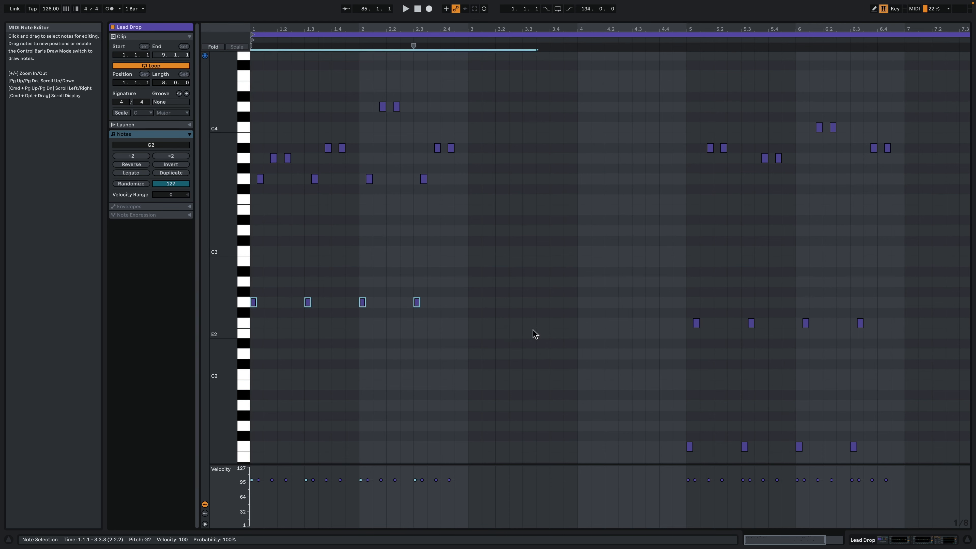
pyautogui.moveTo(534, 331); pyautogui.dragTo(175, 103)
pyautogui.click(370, 179)
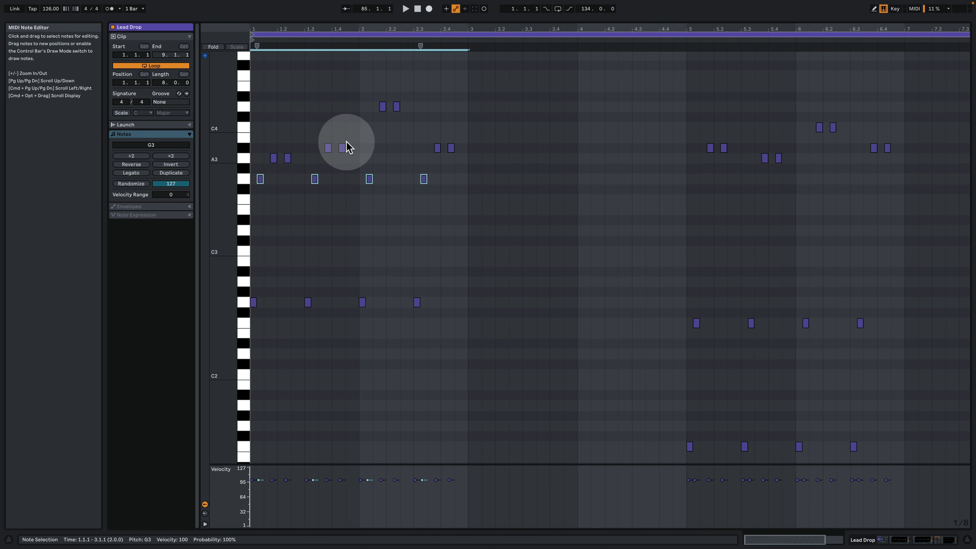
pyautogui.moveTo(433, 116)
pyautogui.mouseDown()
pyautogui.moveTo(255, 102)
pyautogui.moveTo(295, 122)
pyautogui.mouseUp()
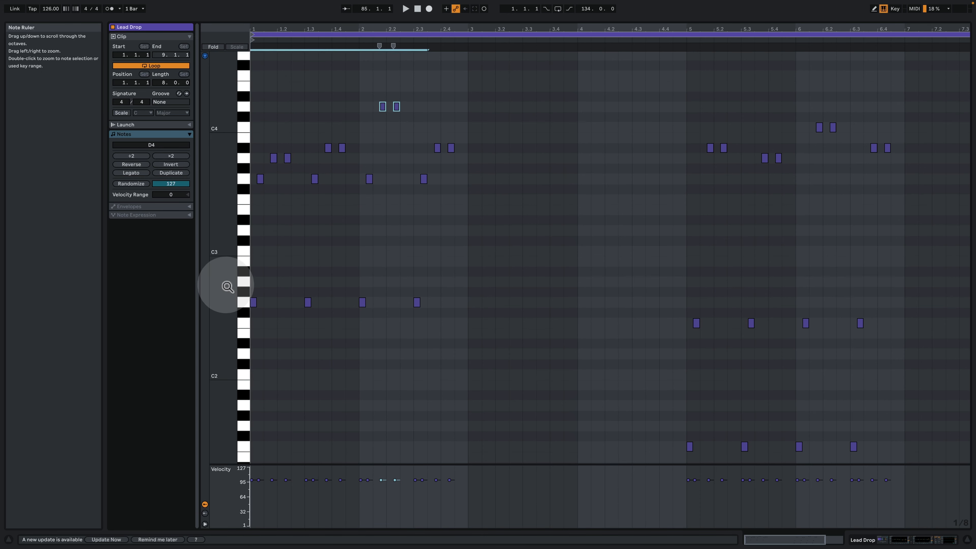
pyautogui.moveTo(226, 286); pyautogui.dragTo(211, 285)
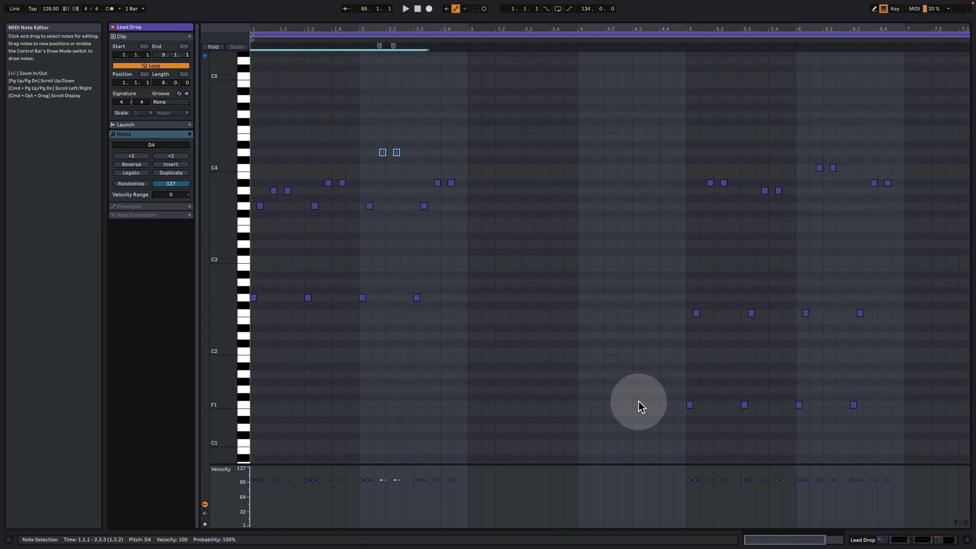
# Examine the second phrase of the Lead Drop pattern by selecting its note groups, including the F2 notes
pyautogui.moveTo(611, 407); pyautogui.dragTo(934, 166)
pyautogui.moveTo(921, 327); pyautogui.dragTo(632, 294)
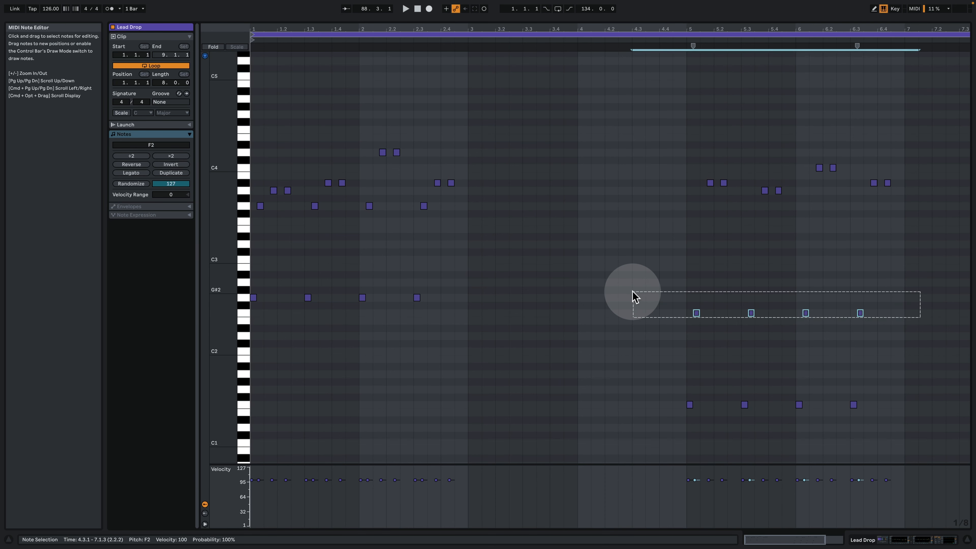
pyautogui.moveTo(818, 113); pyautogui.dragTo(842, 200)
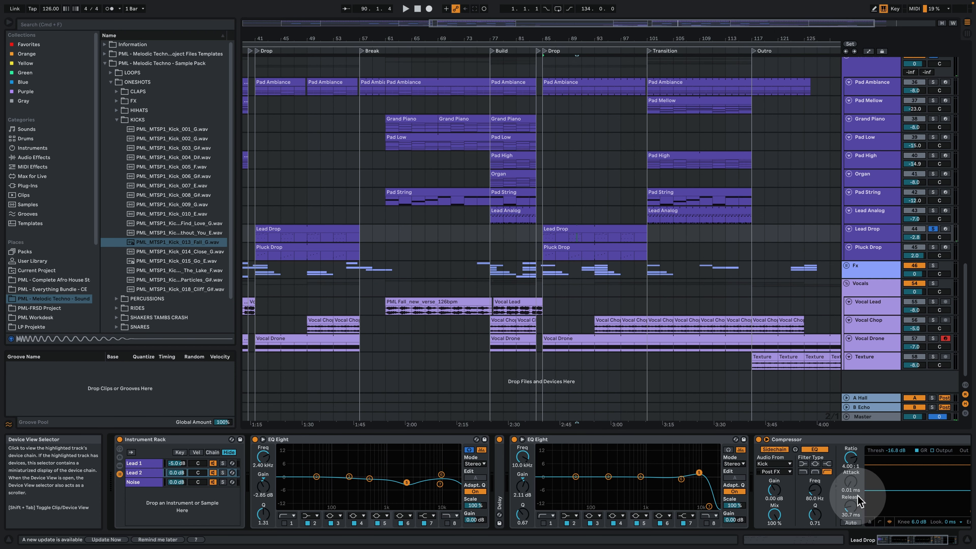
# Return to the Lead Drop track's devices and show the effects on its Lead 1 chain
pyautogui.click(901, 540)
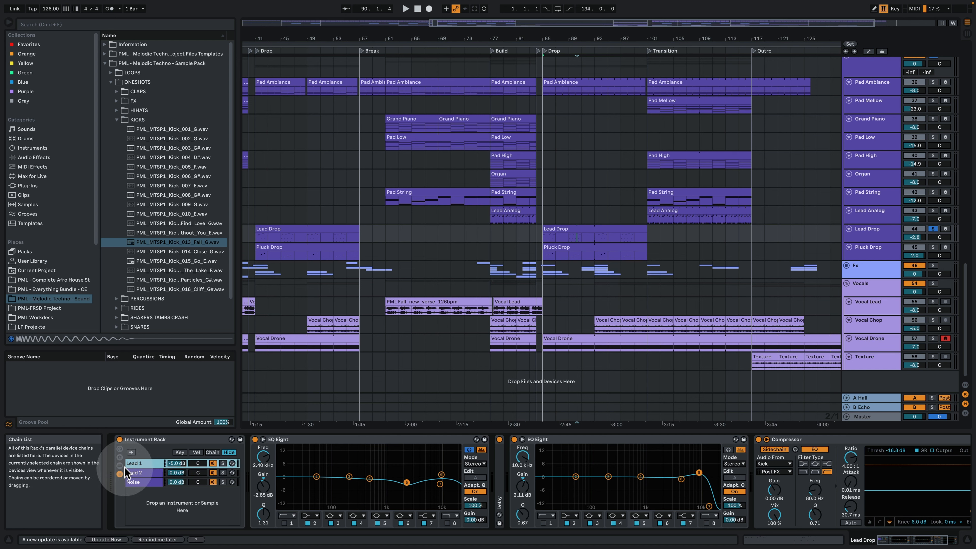
pyautogui.click(864, 235)
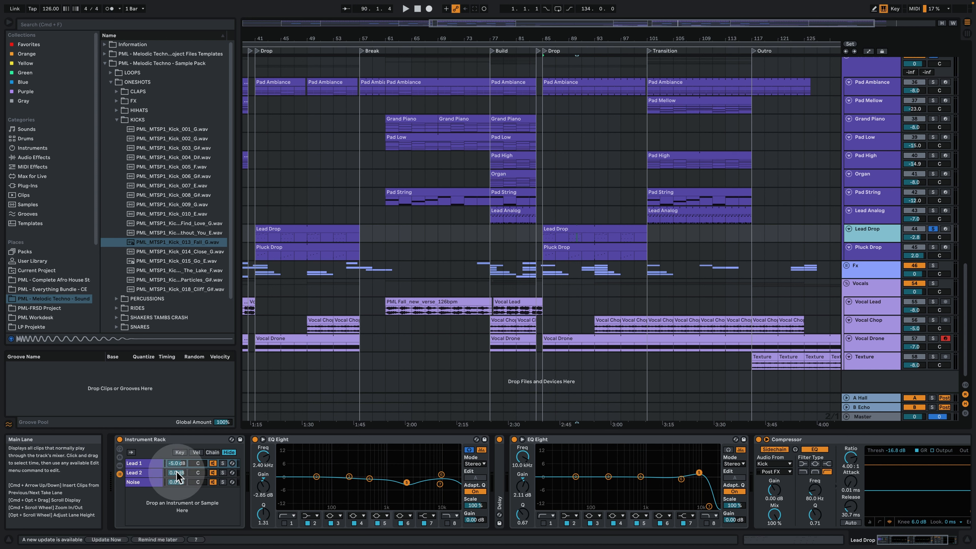
pyautogui.click(140, 466)
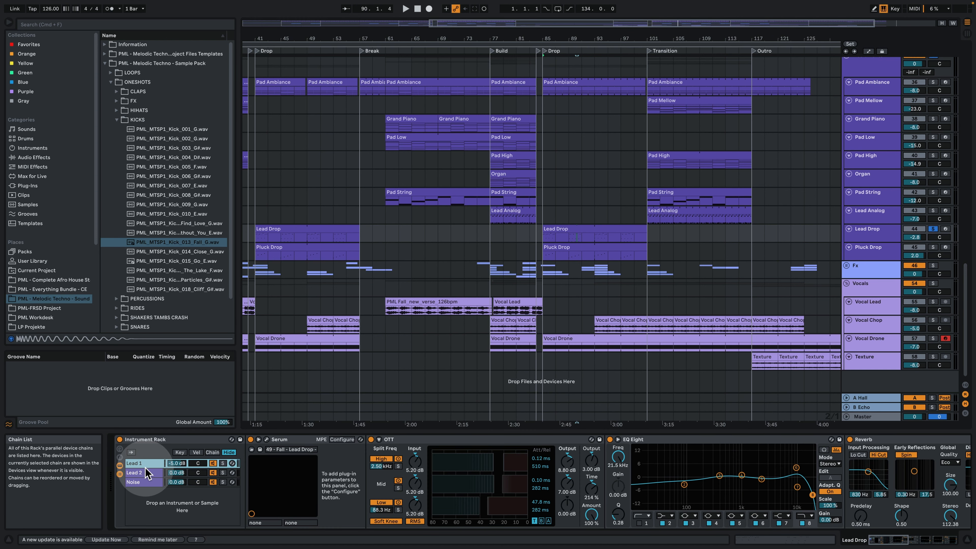
# Solo the Lead 2 chain, show its Serum interface and audition the patch from the start of the Drop
pyautogui.click(143, 473)
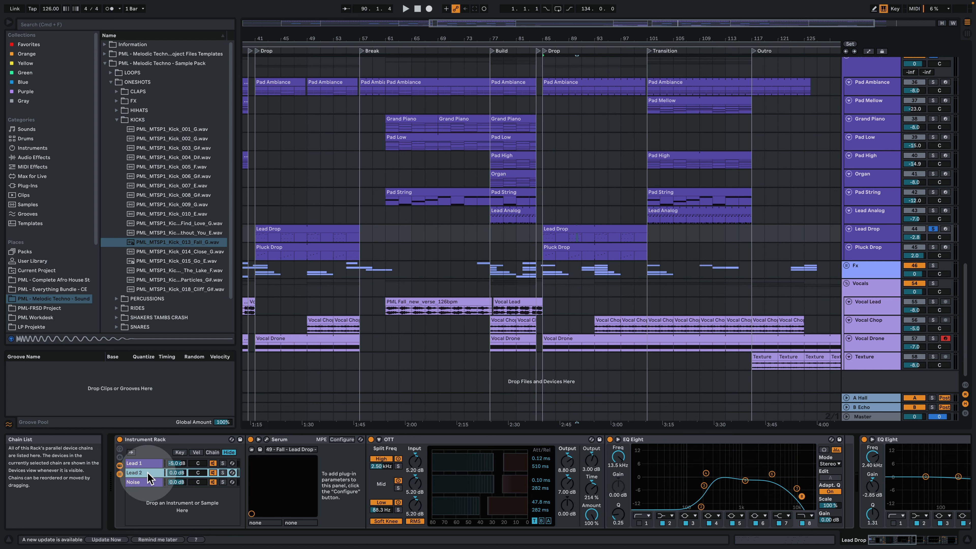
pyautogui.click(232, 473)
pyautogui.click(223, 473)
pyautogui.press('space')
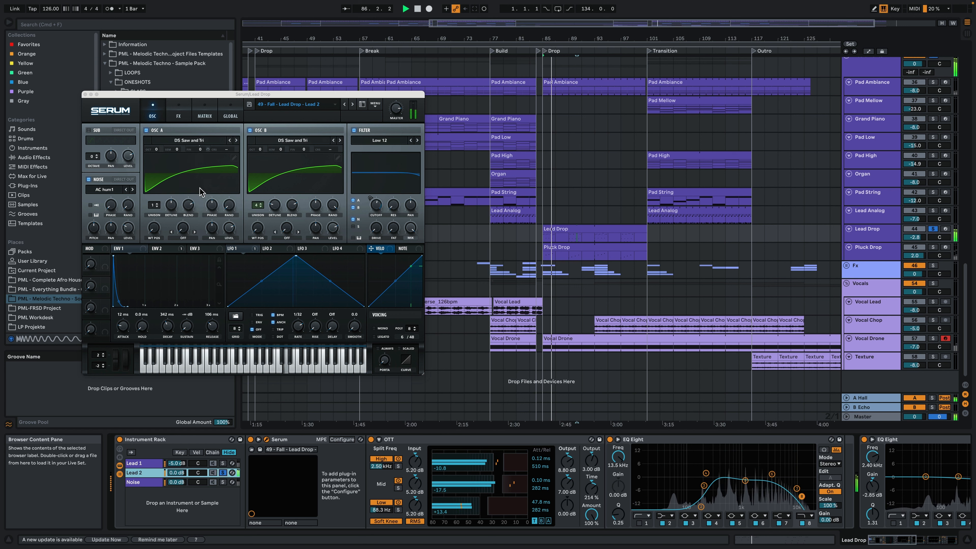
pyautogui.press('space')
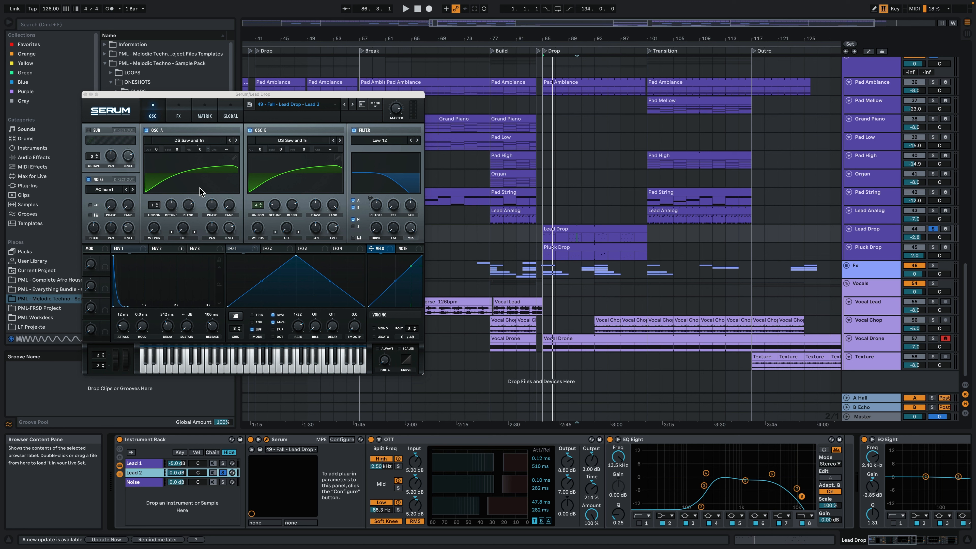
pyautogui.press('space')
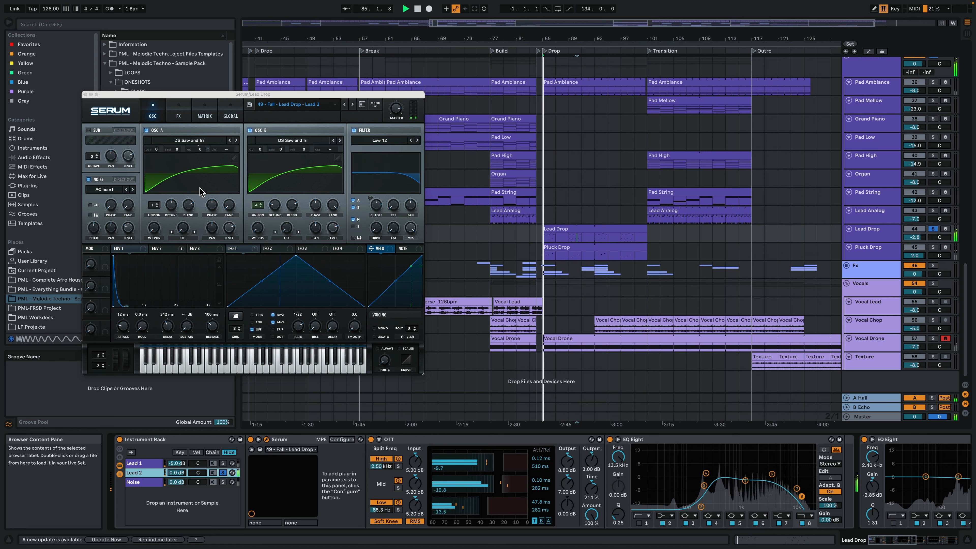
pyautogui.press('space')
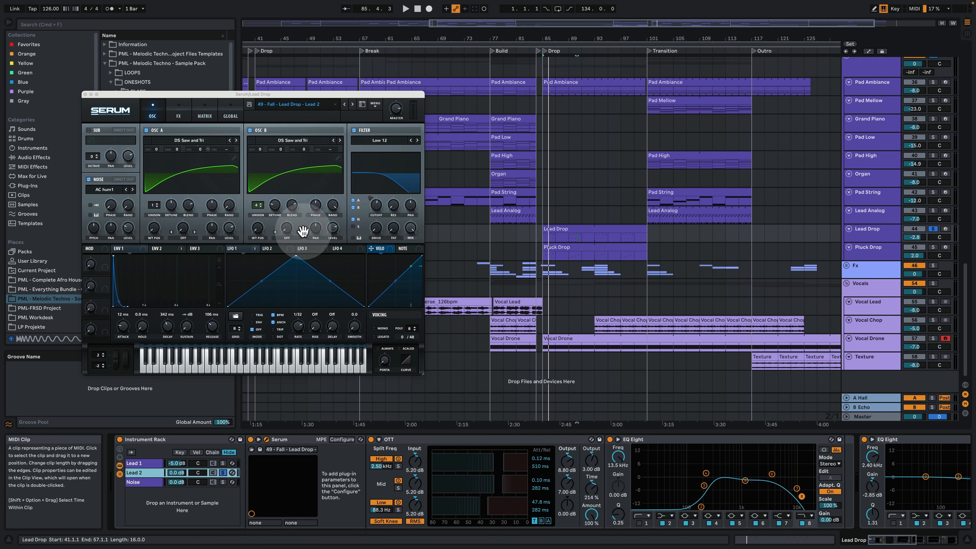
# Check the Lead 2 patch's effects, modulation matrix and oscillator pages in Serum while playing the part
pyautogui.click(179, 111)
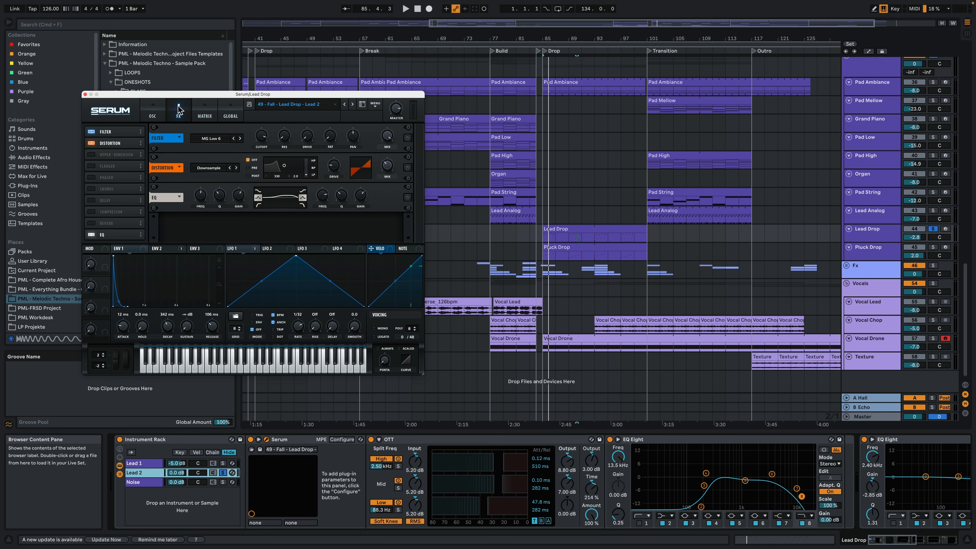
pyautogui.press('space')
pyautogui.click(204, 111)
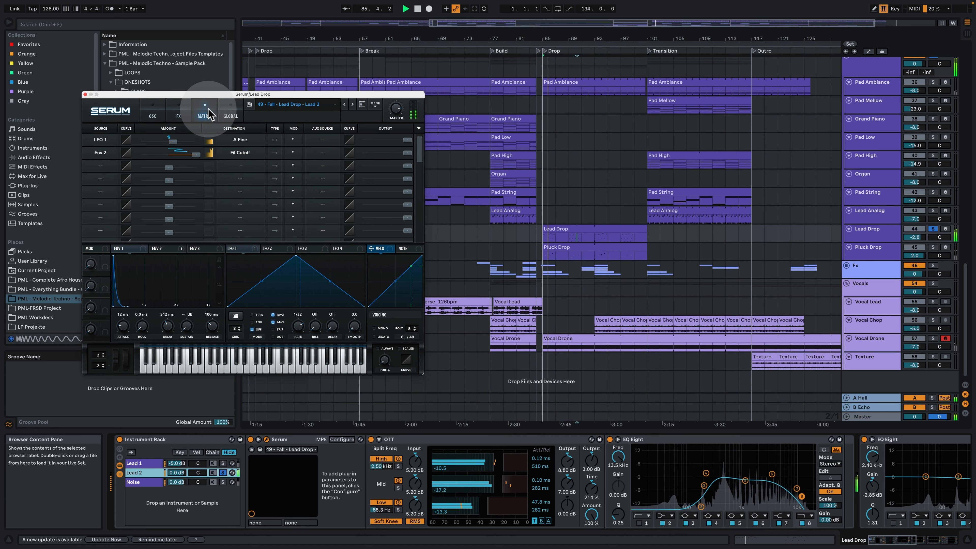
pyautogui.click(153, 112)
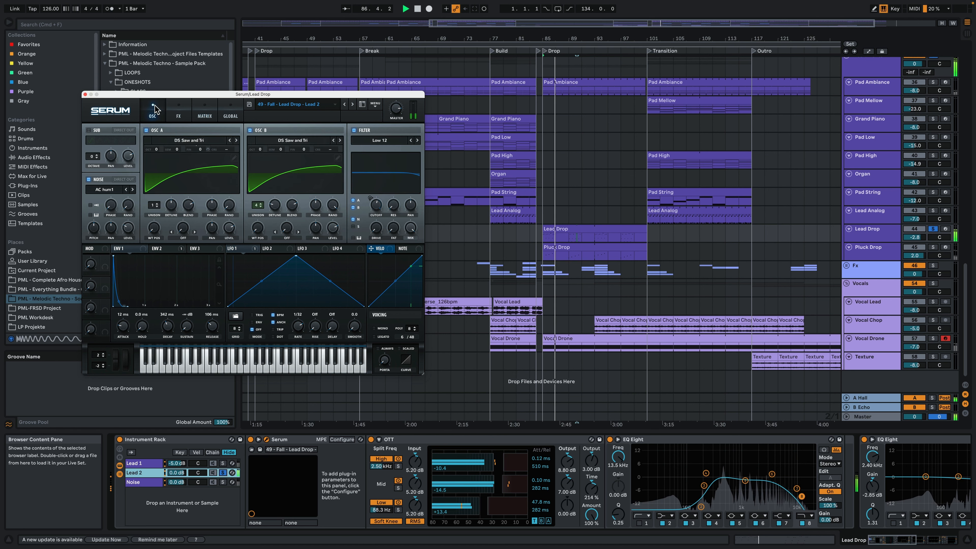
pyautogui.click(189, 281)
pyautogui.click(289, 357)
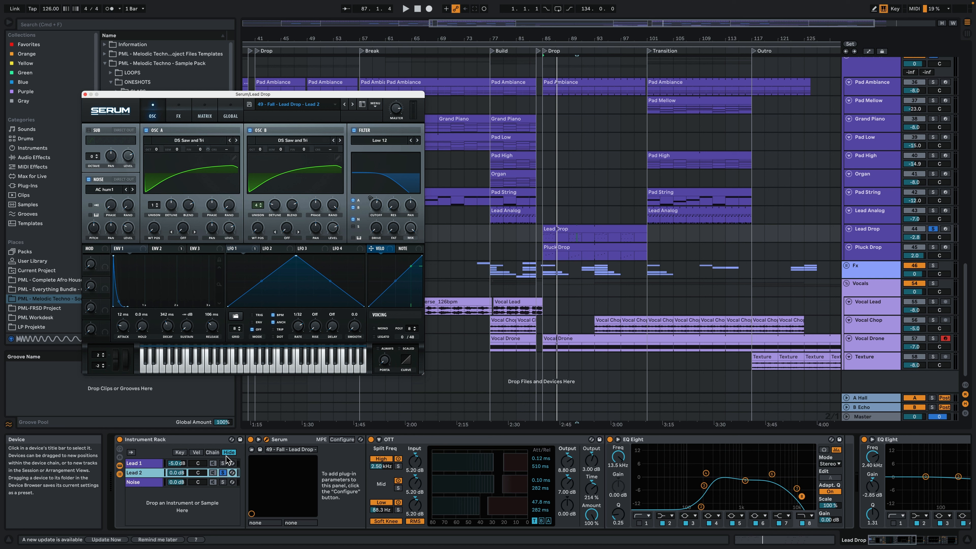
# Solo the Lead 1 chain, audition its Serum patch and move its window clear of the Lead 2 window
pyautogui.click(142, 463)
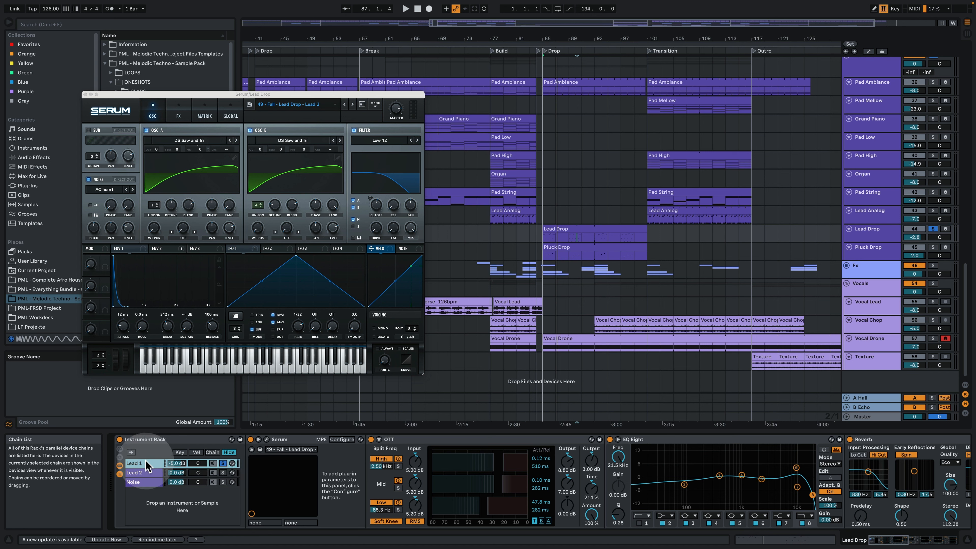
pyautogui.press('space')
pyautogui.click(267, 440)
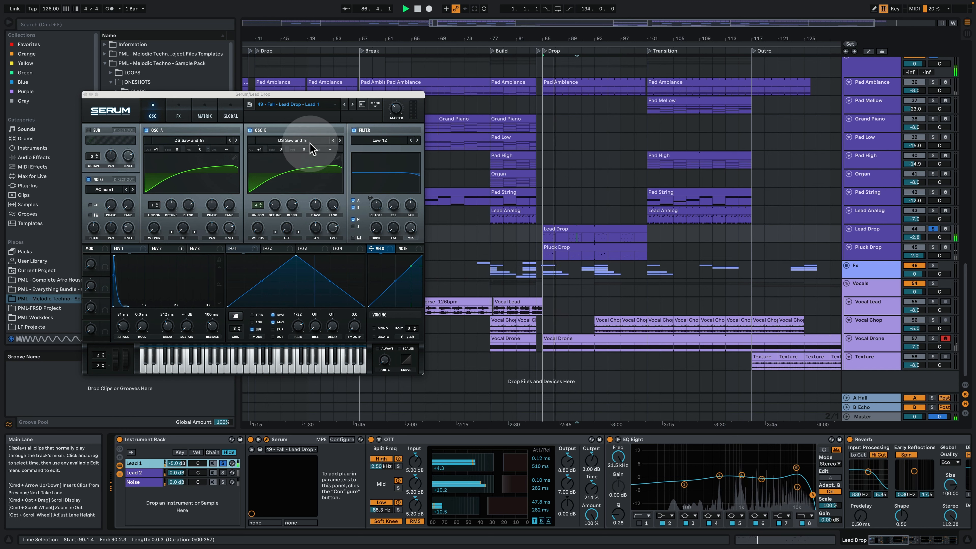
pyautogui.press('space')
pyautogui.moveTo(276, 97)
pyautogui.mouseDown()
pyautogui.moveTo(292, 131)
pyautogui.moveTo(304, 127)
pyautogui.moveTo(293, 137)
pyautogui.moveTo(283, 113)
pyautogui.mouseUp()
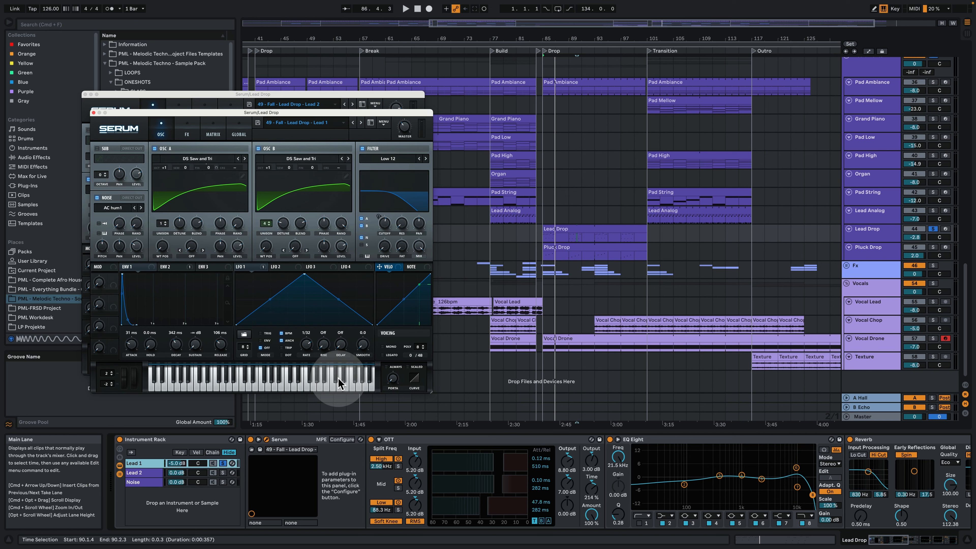
pyautogui.press('space')
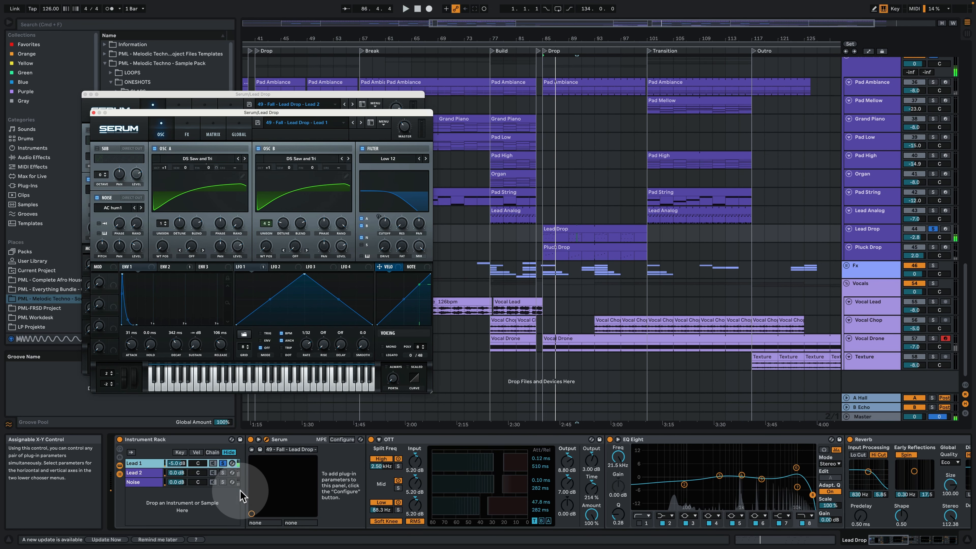
# Solo the Noise chain, show its Serum interface and audition the noise layer
pyautogui.click(144, 482)
pyautogui.click(222, 482)
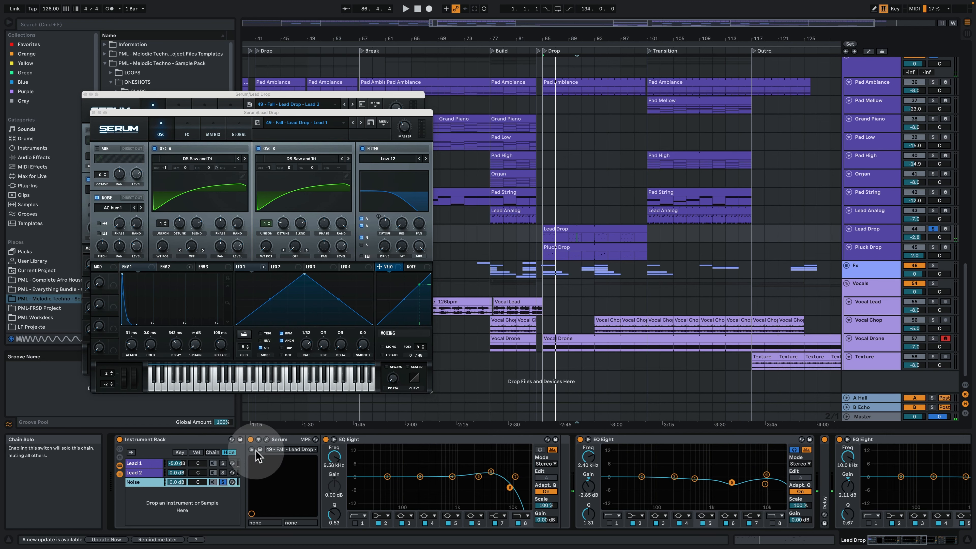
pyautogui.click(268, 441)
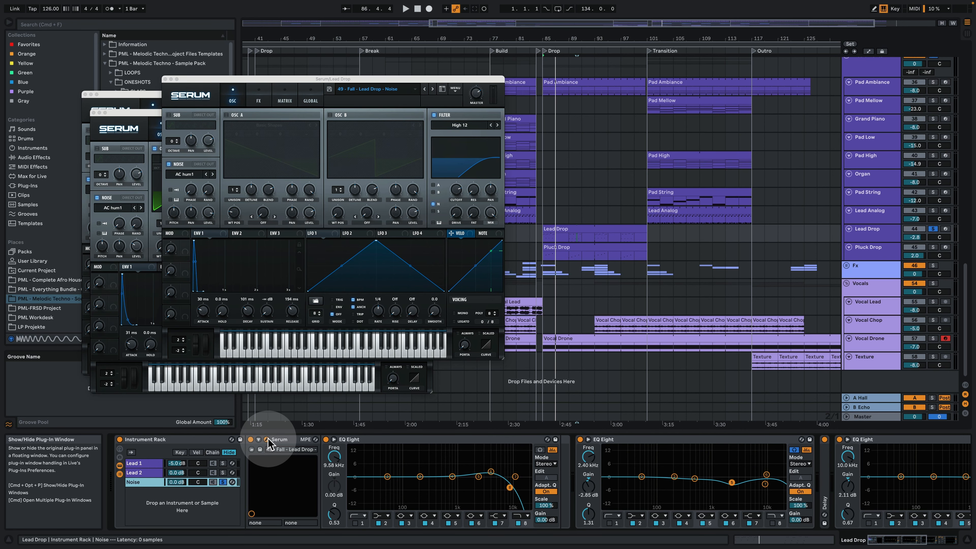
pyautogui.press('space')
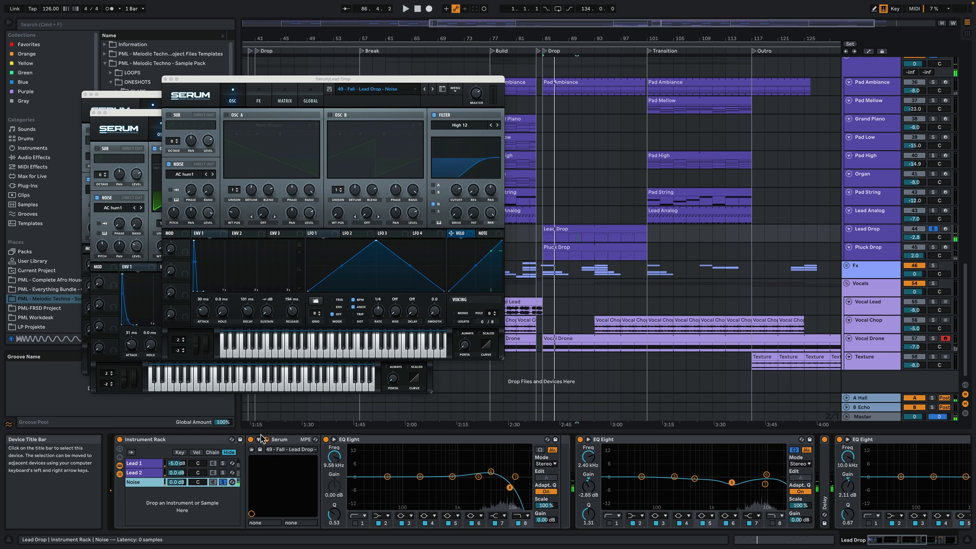
# Play the Lead 2, Lead 1 and Noise chains soloed in combination, and unsolo the Lead Drop track
pyautogui.click(227, 473)
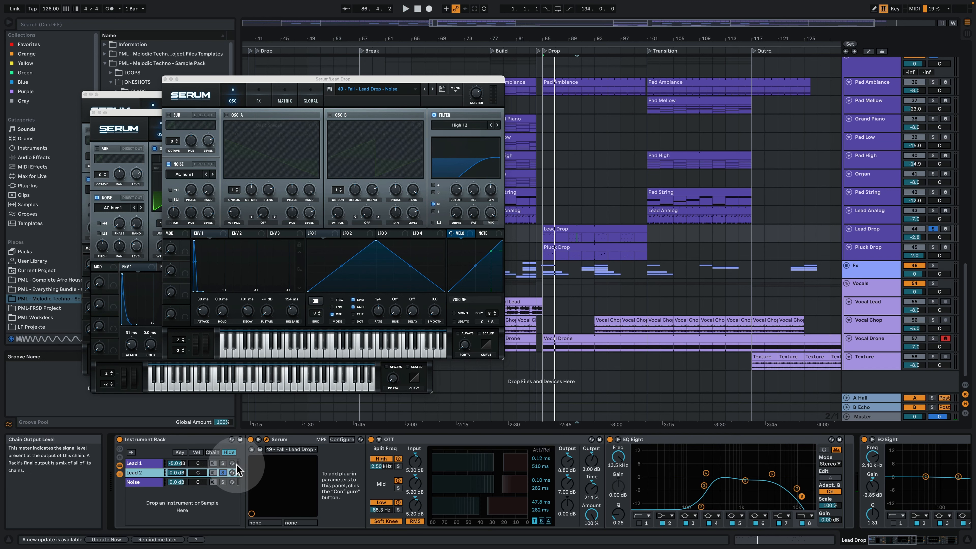
pyautogui.press('space')
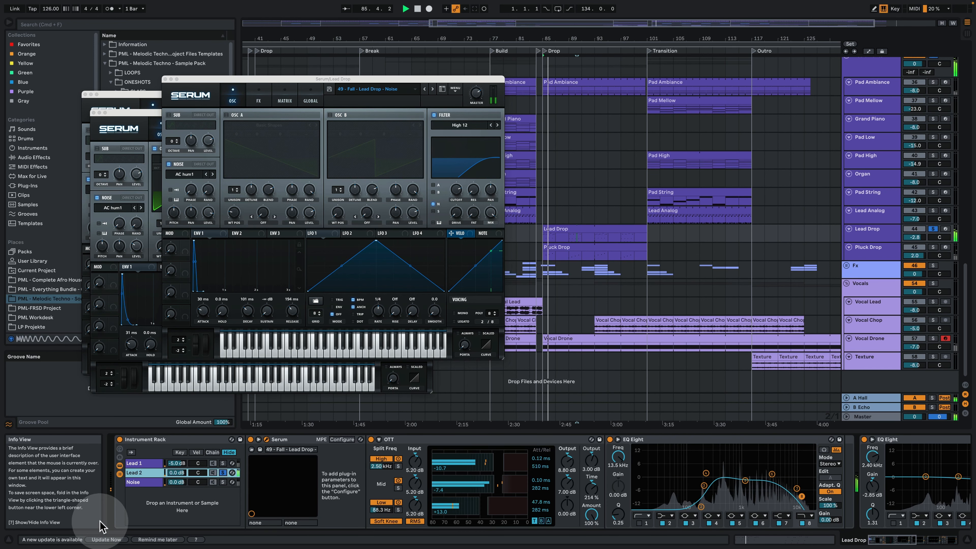
pyautogui.click(223, 463)
pyautogui.click(223, 482)
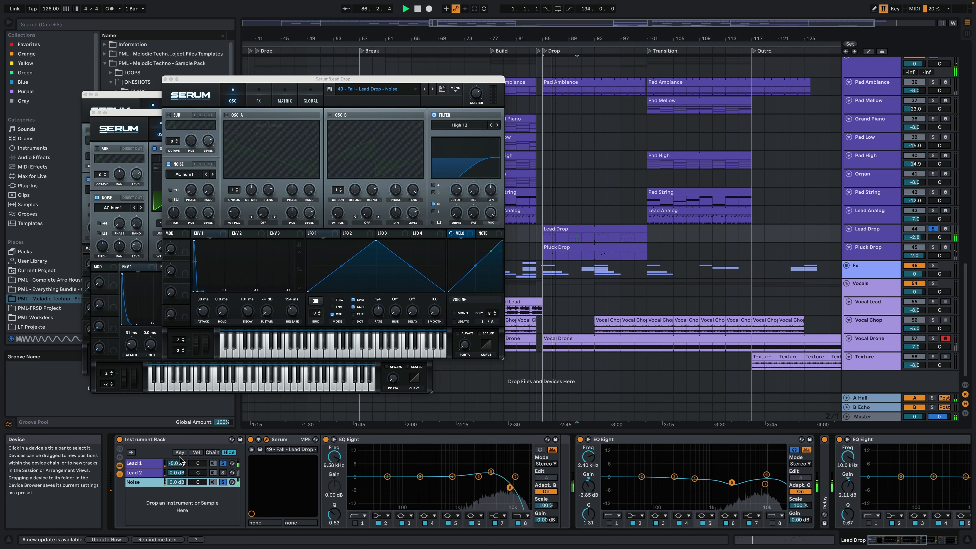
pyautogui.click(223, 472)
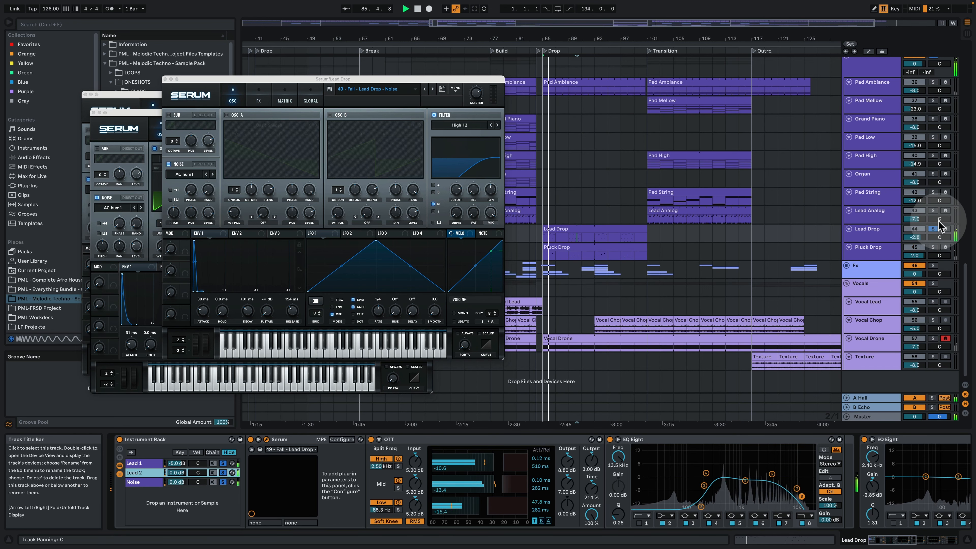
pyautogui.click(934, 230)
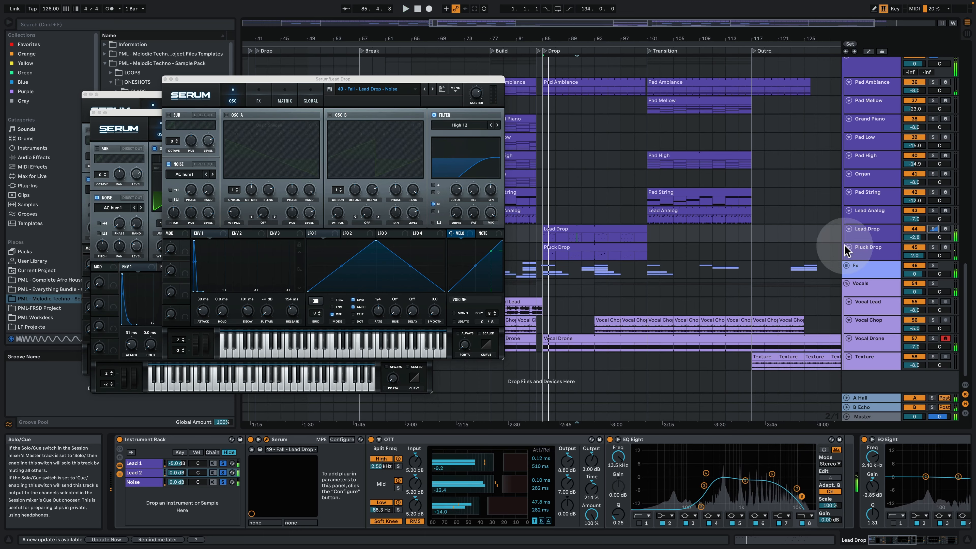
# Show the Rolling Bass track's device chain with its ducking Shaper and play the drop
pyautogui.scroll(10, 827, 269)
pyautogui.click(872, 194)
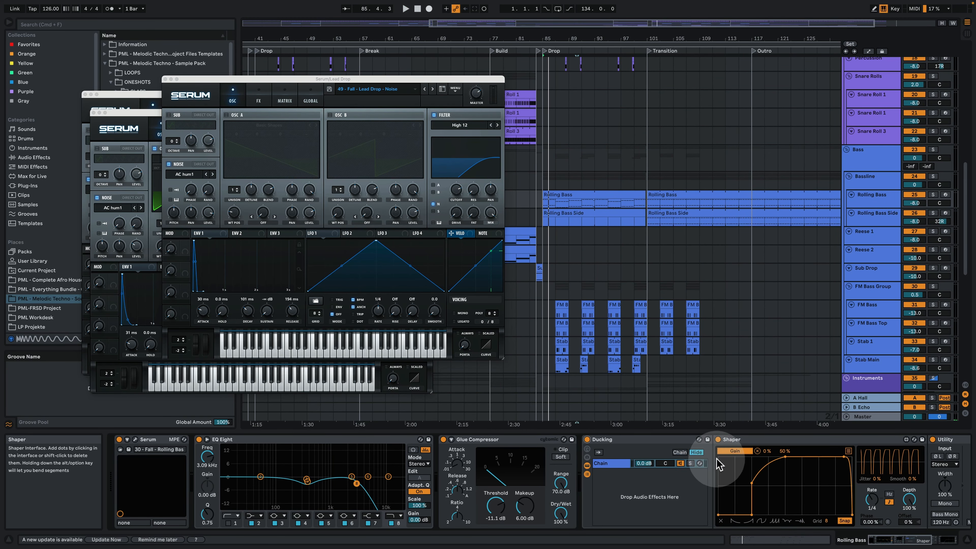
pyautogui.press('space')
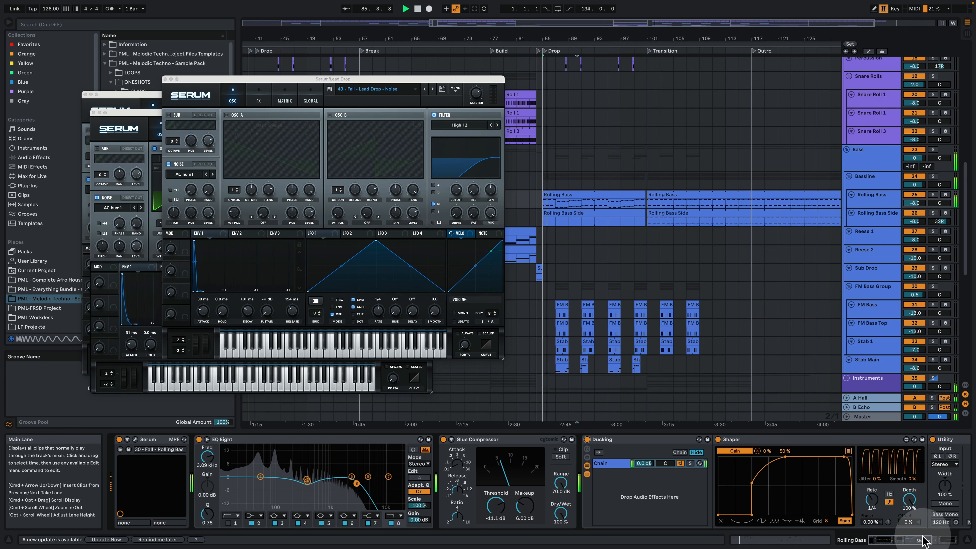
# Hide the device view and zoom the arrangement into the Drop section around bar 89 while the full mix plays
pyautogui.press('super+alt+l')
pyautogui.scroll(-5, 646, 354)
pyautogui.scroll(-3, 640, 370)
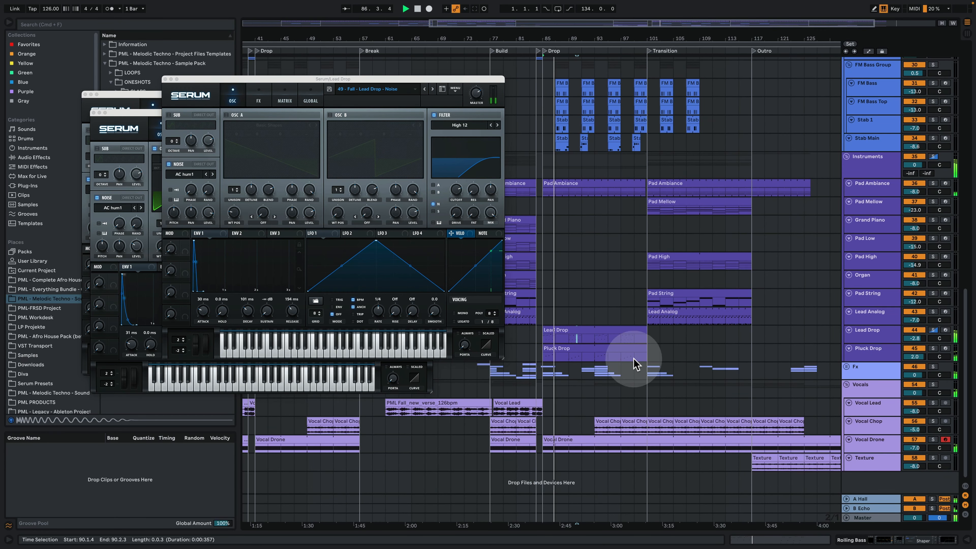
pyautogui.moveTo(554, 40); pyautogui.dragTo(602, 39)
pyautogui.click(624, 354)
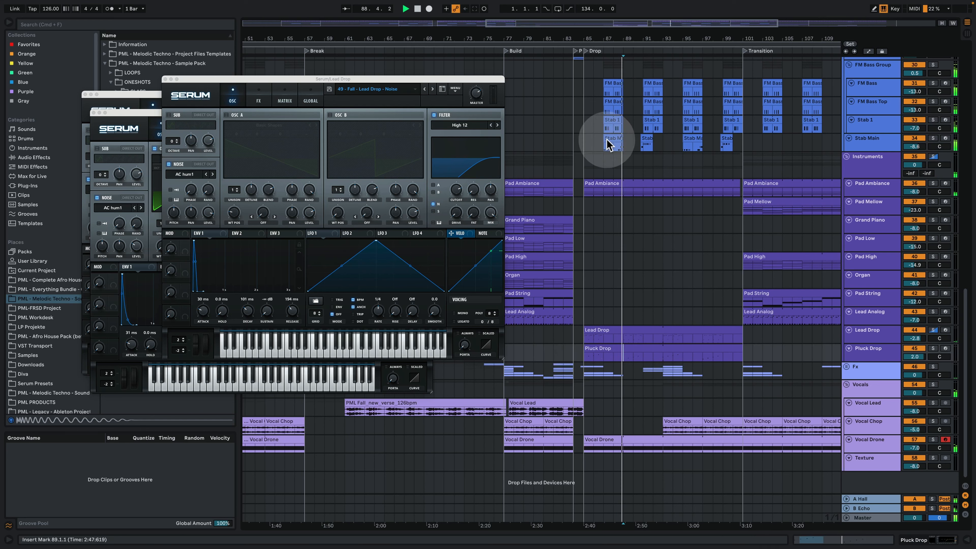
pyautogui.moveTo(615, 39)
pyautogui.mouseDown()
pyautogui.moveTo(615, 78)
pyautogui.moveTo(621, 42)
pyautogui.moveTo(651, 39)
pyautogui.mouseUp()
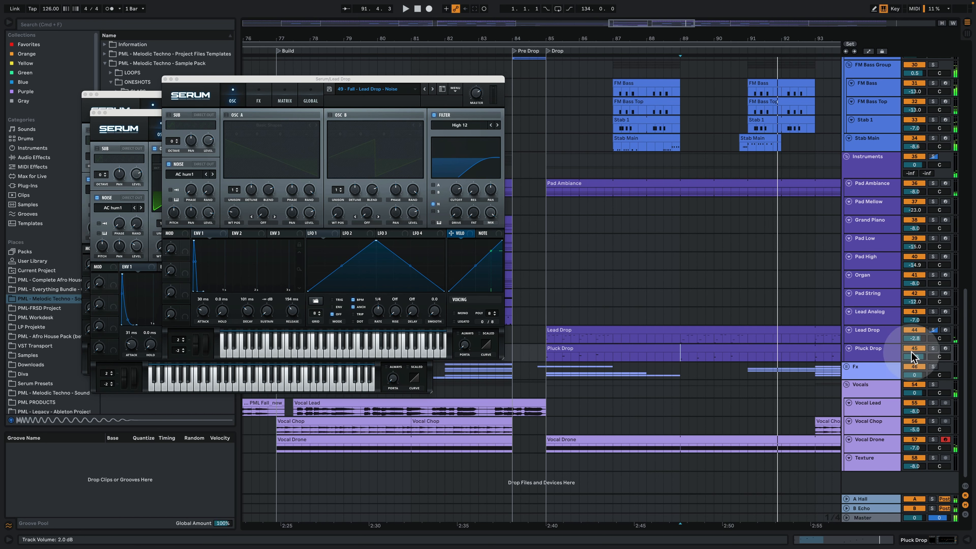
# Leave only the Lead 2 chain soloed in the Lead Drop rack and play it with the mix from bar 85
pyautogui.click(867, 334)
pyautogui.doubleClick(865, 331)
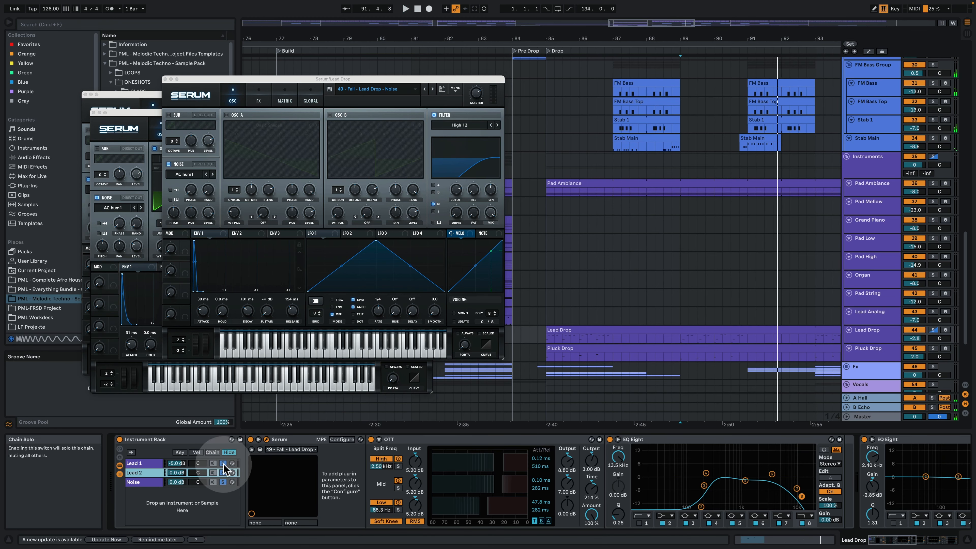
pyautogui.click(692, 272)
pyautogui.click(559, 316)
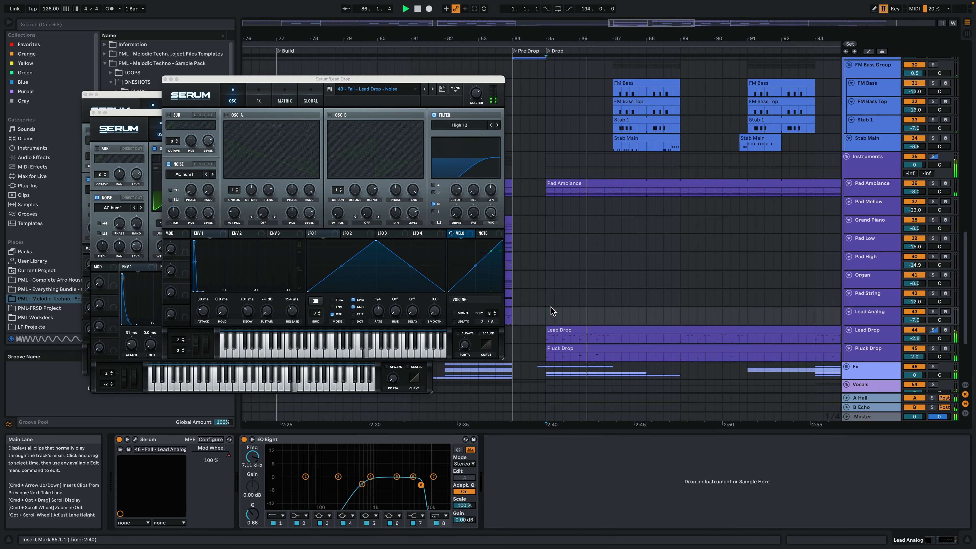
pyautogui.click(770, 332)
pyautogui.click(758, 312)
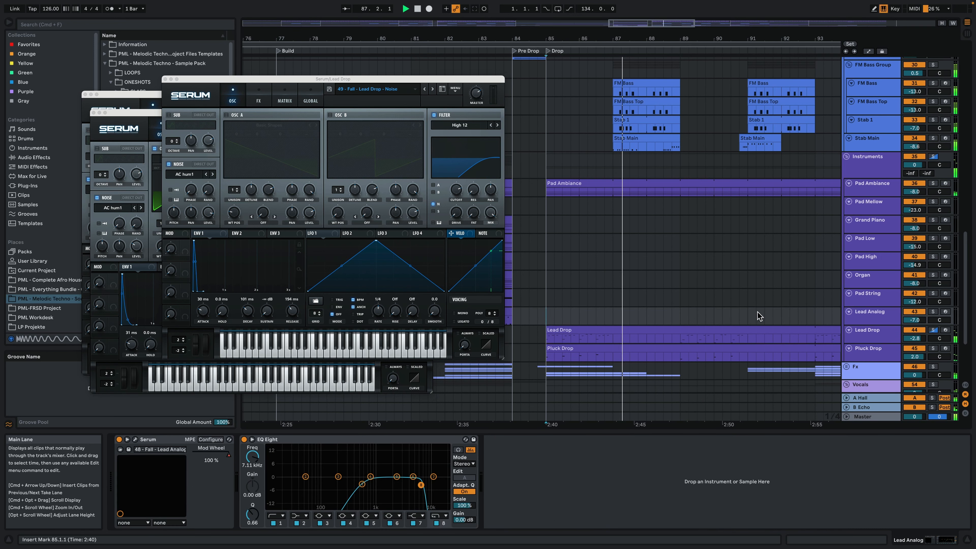
pyautogui.click(868, 332)
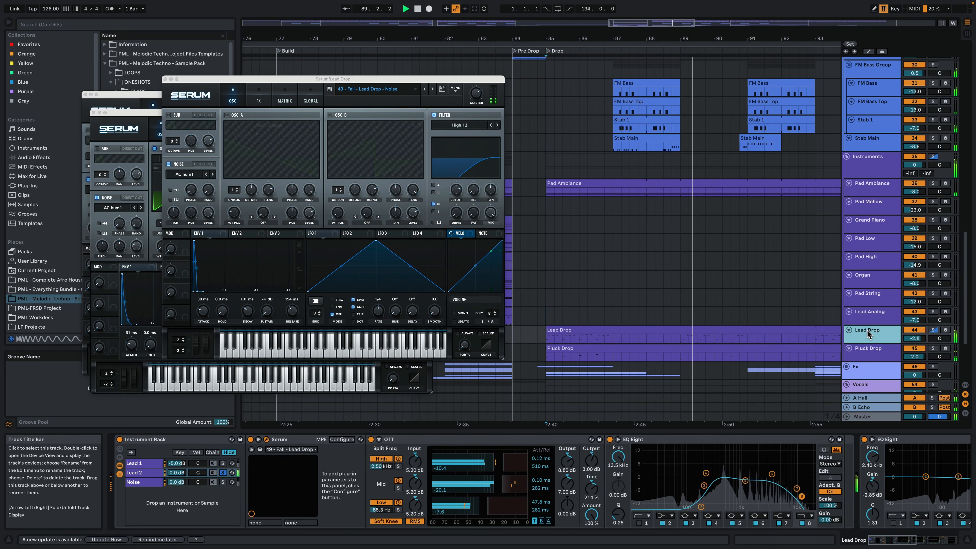
pyautogui.click(854, 324)
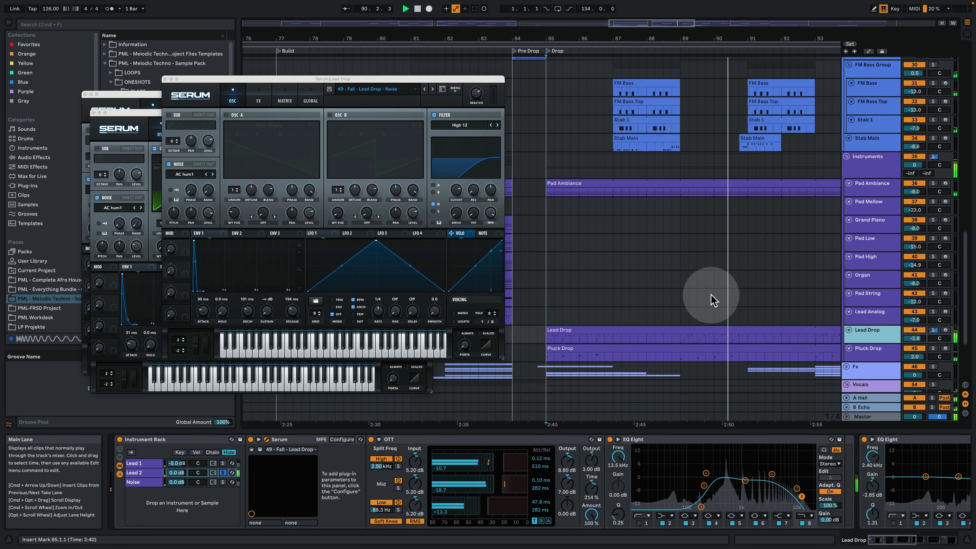
# Solo the Noise chain alongside Lead 2 in the Lead Drop rack and play from 88.4.1
pyautogui.click(680, 299)
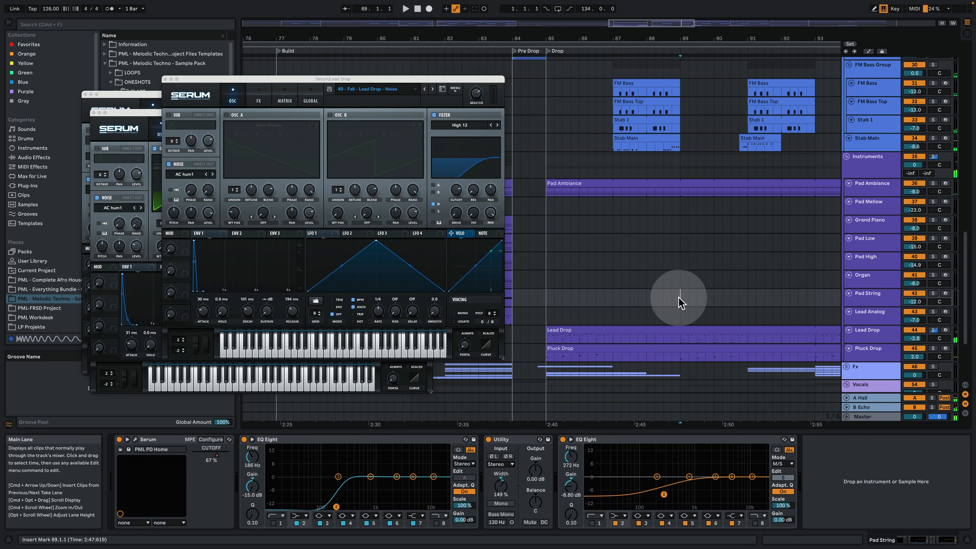
pyautogui.click(865, 333)
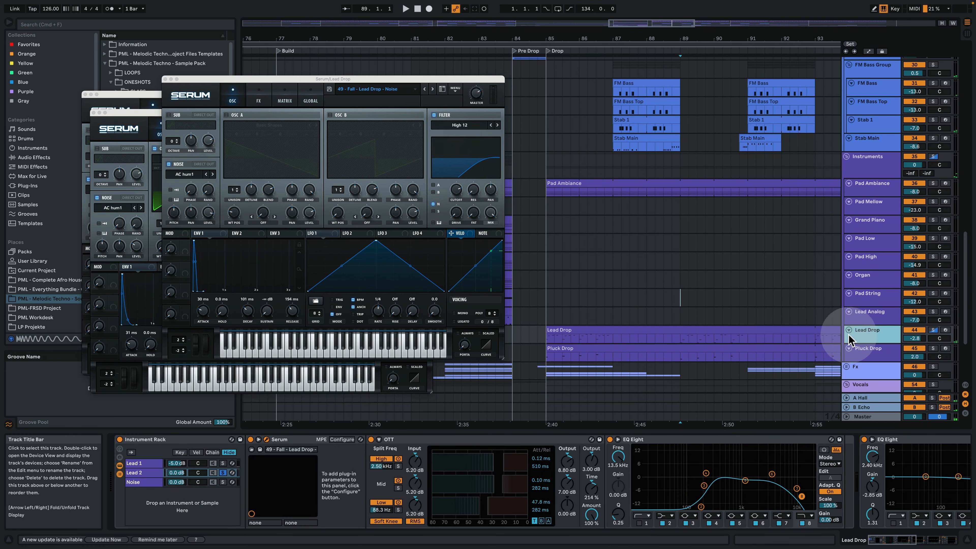
pyautogui.click(223, 482)
pyautogui.click(675, 311)
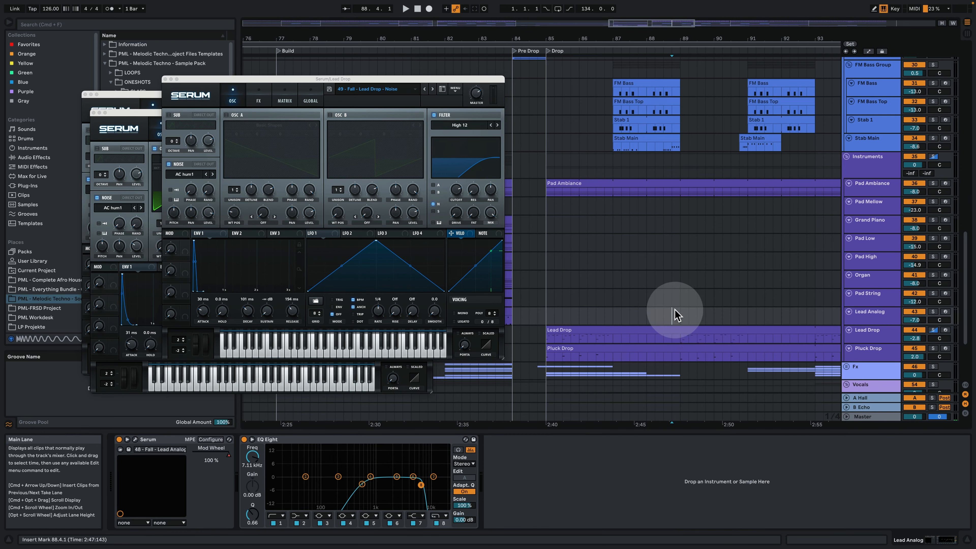
pyautogui.press('space')
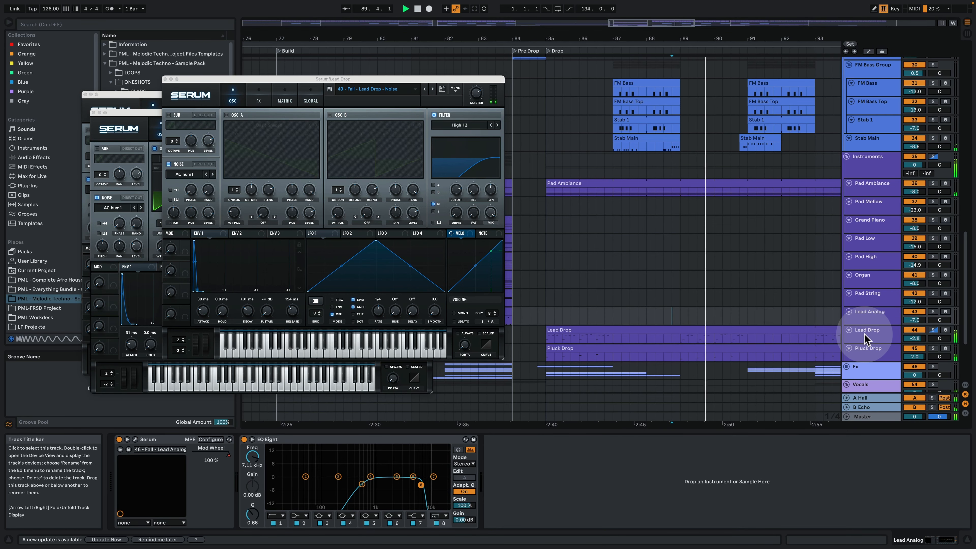
# Solo the Lead 1 chain as well and play all three Lead Drop layers with the mix from bar 89
pyautogui.click(853, 341)
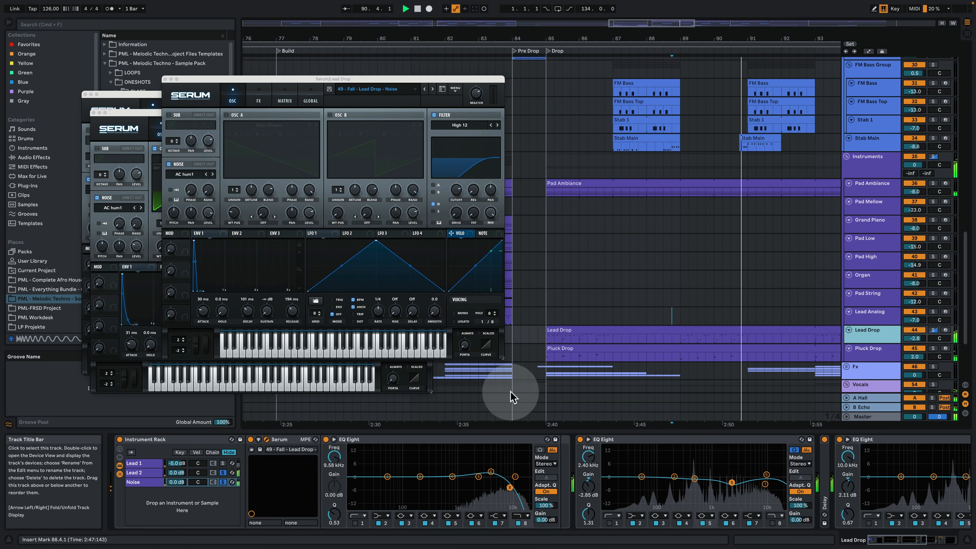
pyautogui.click(222, 463)
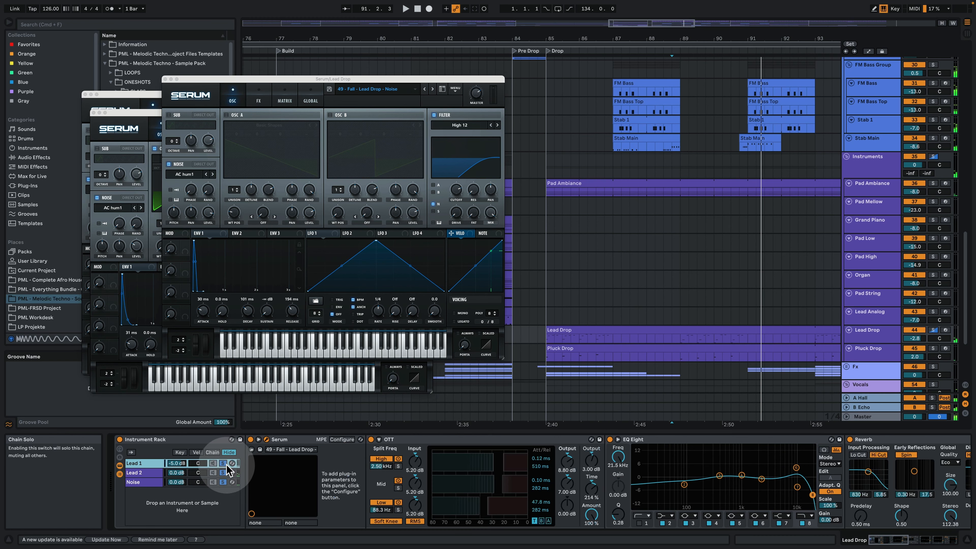
pyautogui.click(680, 344)
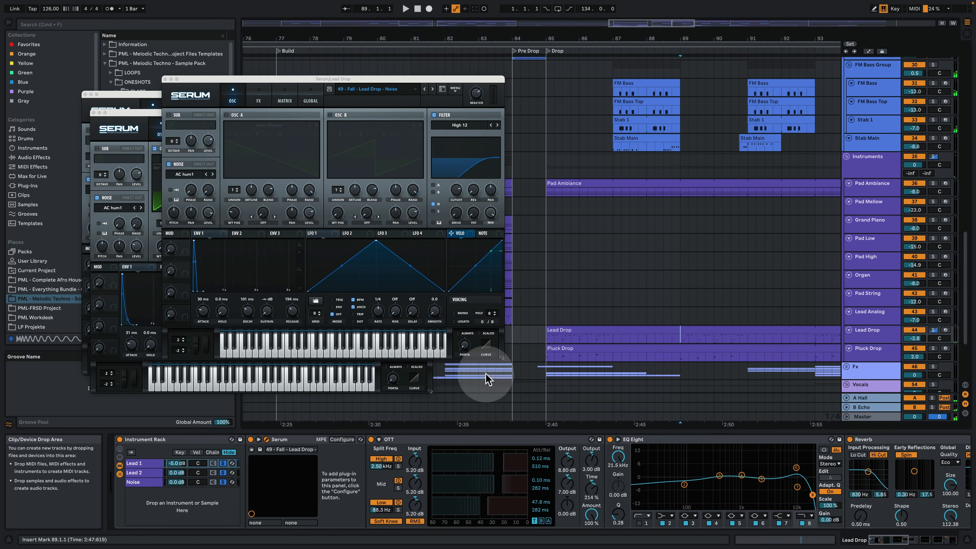
pyautogui.click(763, 344)
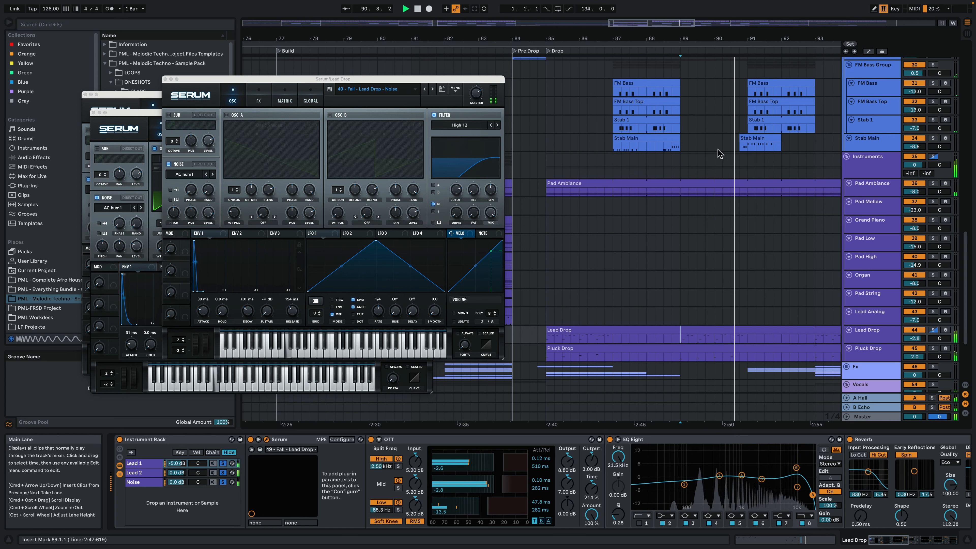
pyautogui.moveTo(682, 38); pyautogui.dragTo(675, 48)
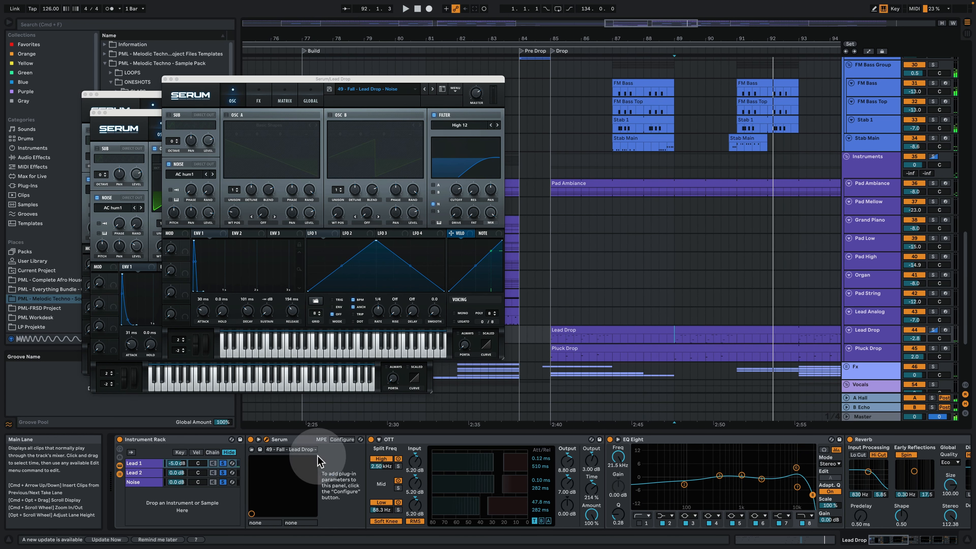
# Solo the Lead Drop track with only its Lead 2 chain active and audition that layer by itself
pyautogui.click(222, 474)
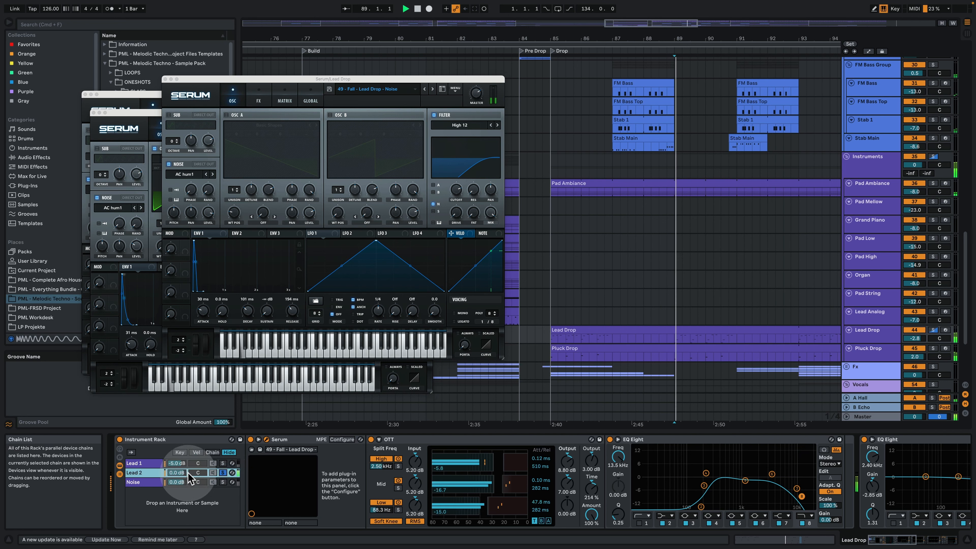
pyautogui.click(930, 330)
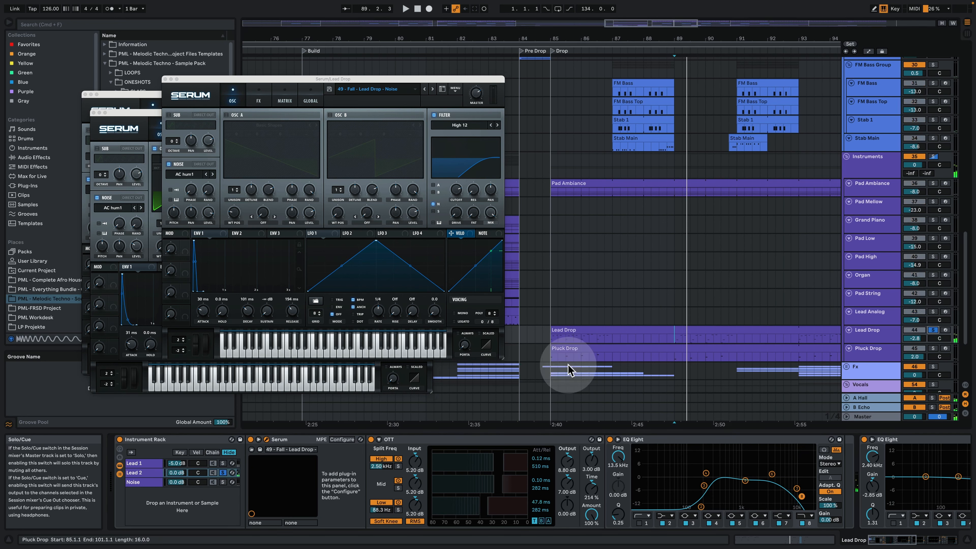
pyautogui.press('space')
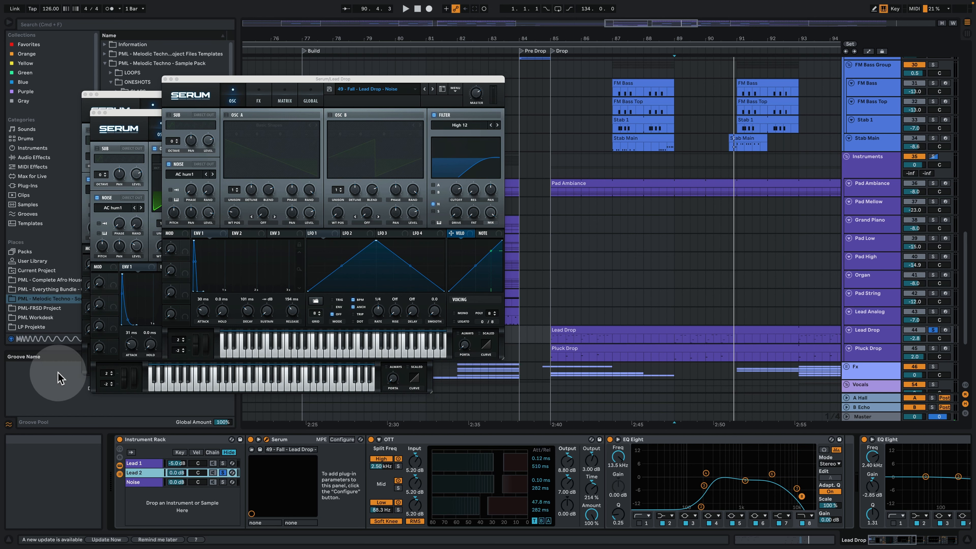
# Switch the rack's chain solo to Lead 1 only and audition that layer by itself
pyautogui.click(139, 463)
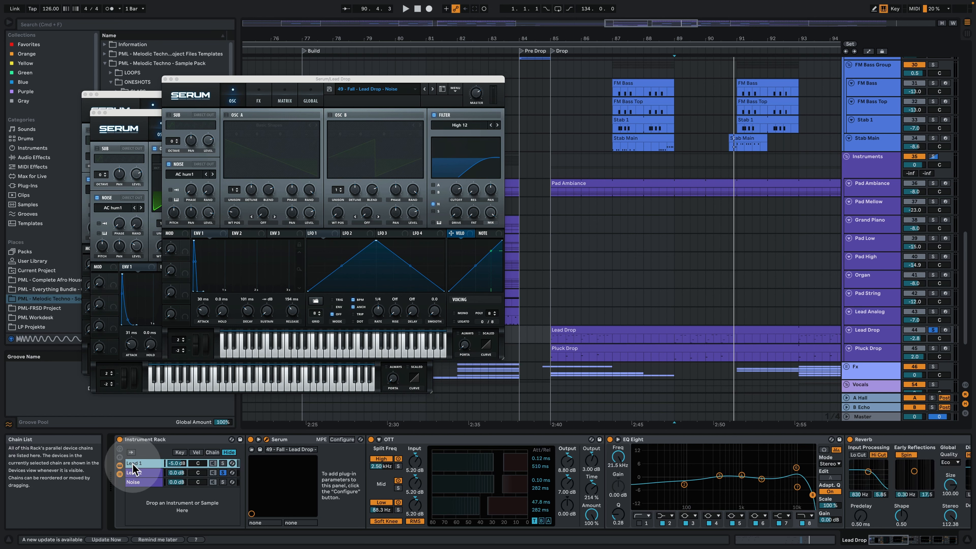
pyautogui.click(223, 463)
pyautogui.press('space')
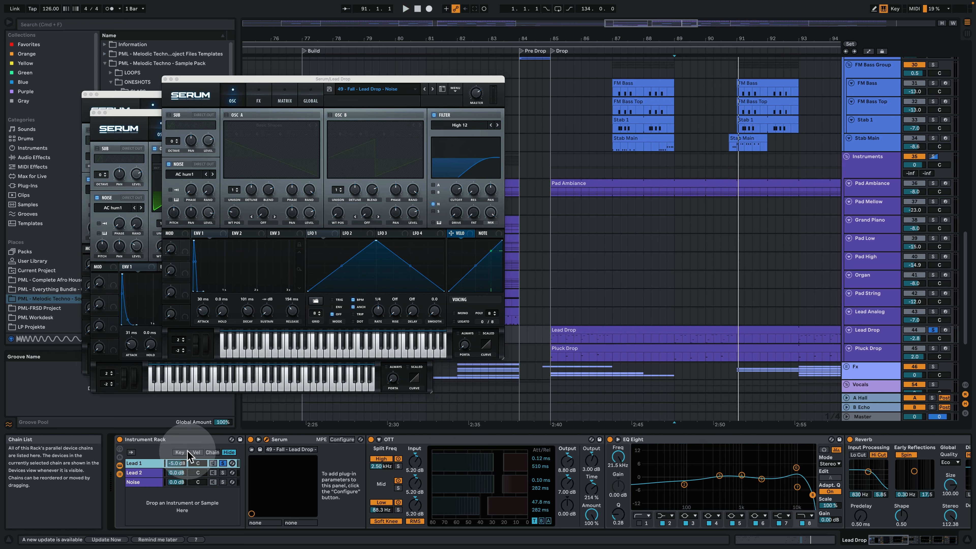
# Add the Lead 2 and Noise chains to the soloed Lead 1 one after another, playing each combination
pyautogui.click(227, 475)
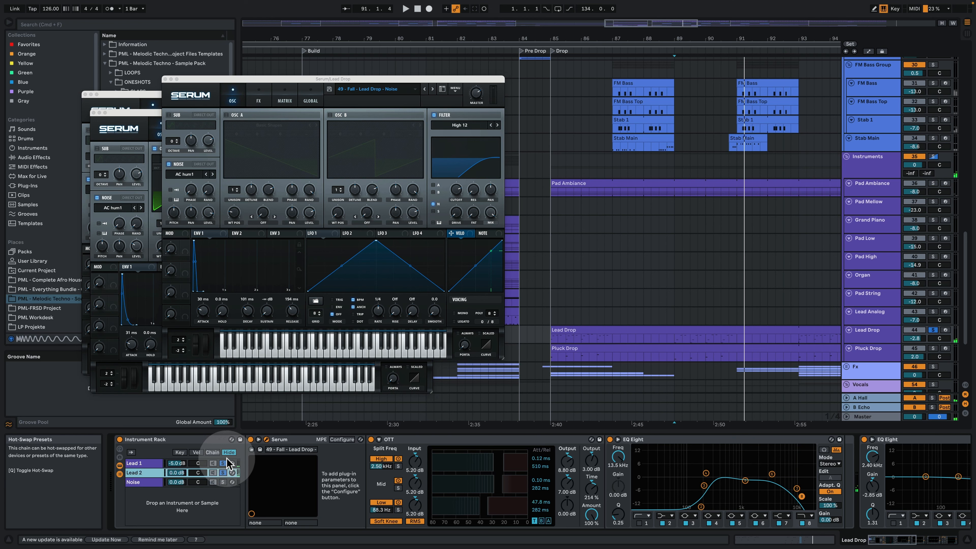
pyautogui.press('space')
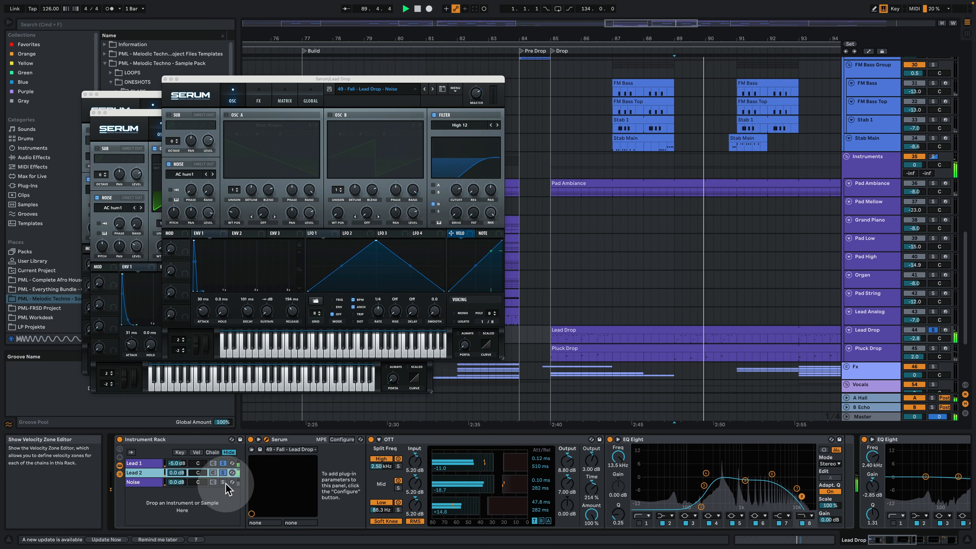
pyautogui.click(223, 482)
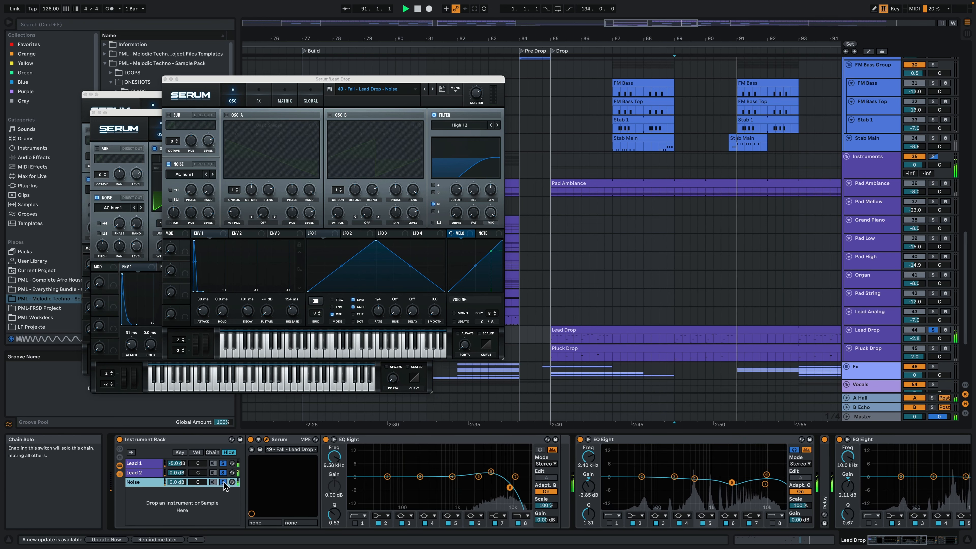
pyautogui.press('space')
pyautogui.press('space')
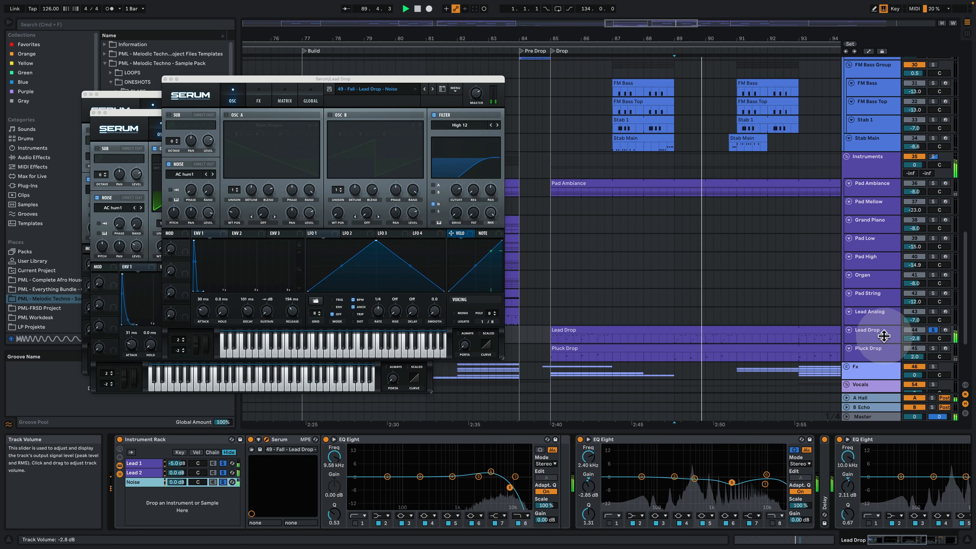
# Unsolo the Lead Drop track, solo the Pluck Drop track and play its clip from bar 85
pyautogui.scroll(-5, 884, 336)
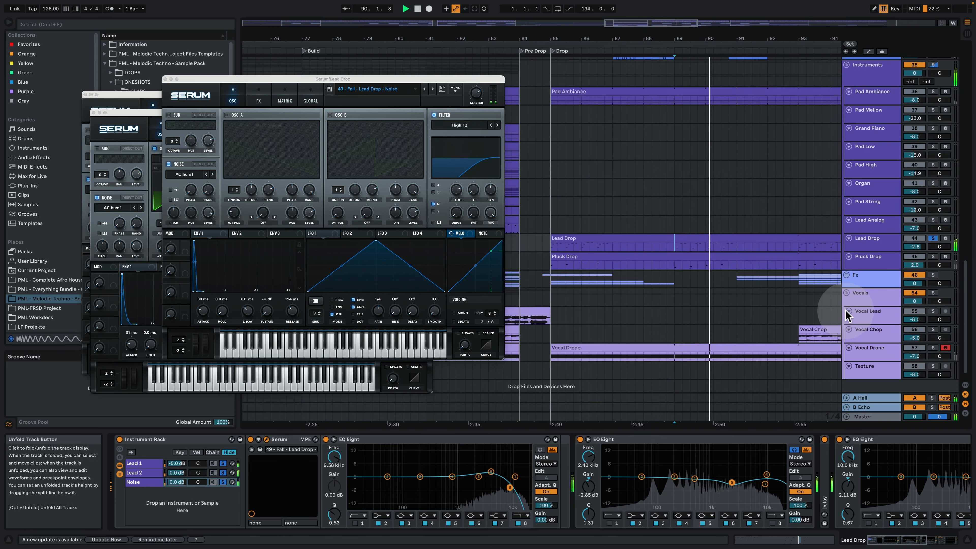
pyautogui.click(934, 239)
pyautogui.click(615, 265)
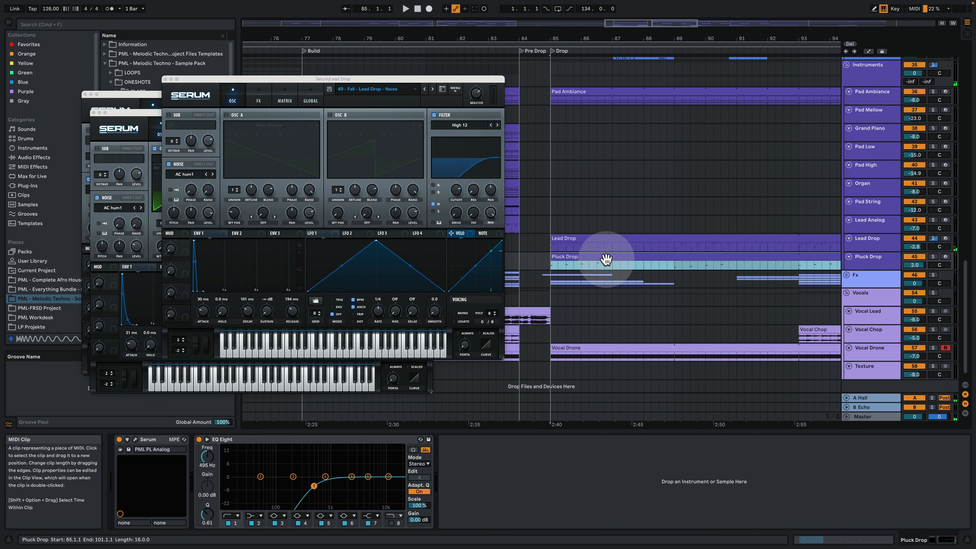
pyautogui.click(933, 256)
pyautogui.press('space')
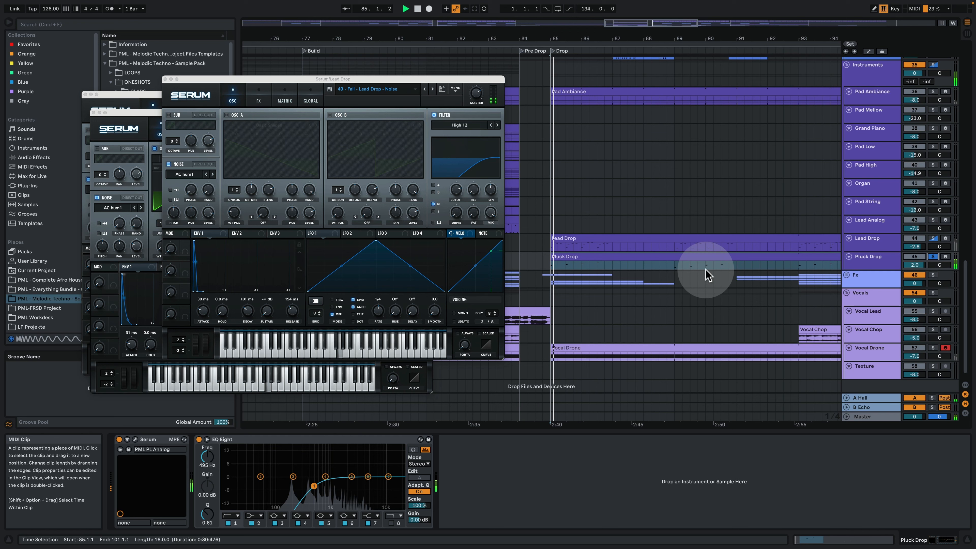
# Open the Pluck Drop MIDI clip and close the three Serum windows covering its notes
pyautogui.doubleClick(599, 259)
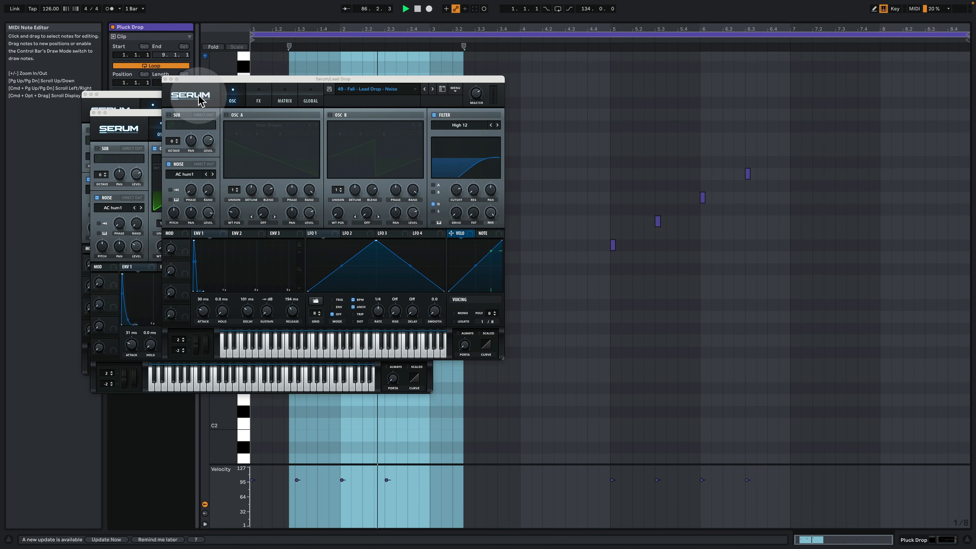
pyautogui.click(166, 80)
pyautogui.click(94, 113)
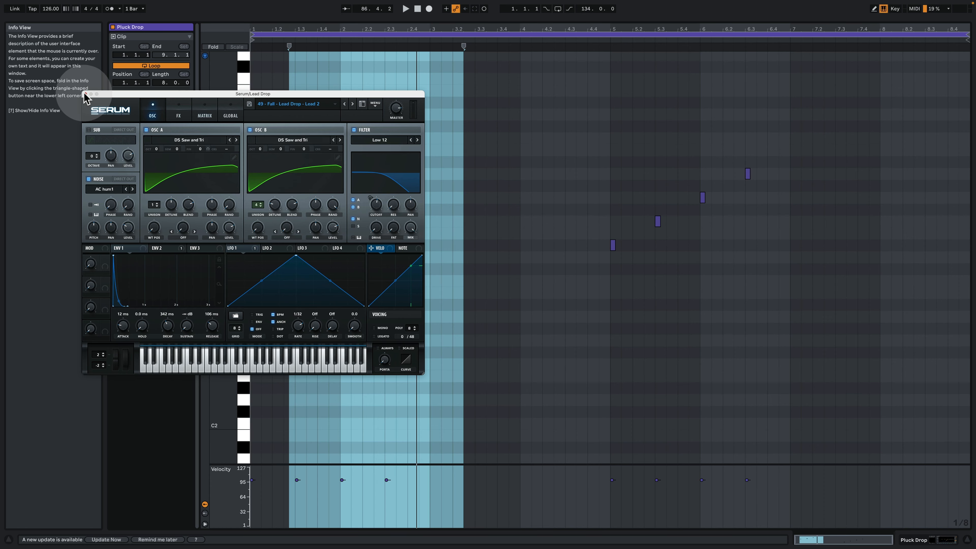
pyautogui.click(85, 94)
# Examine the Pluck Drop clip's note pattern during playback and return to the track's device chain
pyautogui.click(508, 230)
pyautogui.scroll(3, 408, 281)
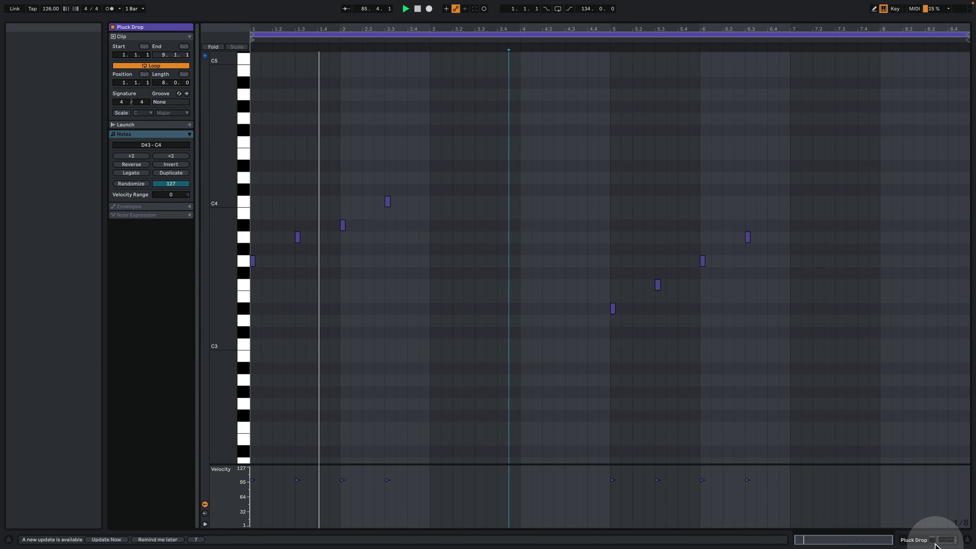
pyautogui.click(938, 540)
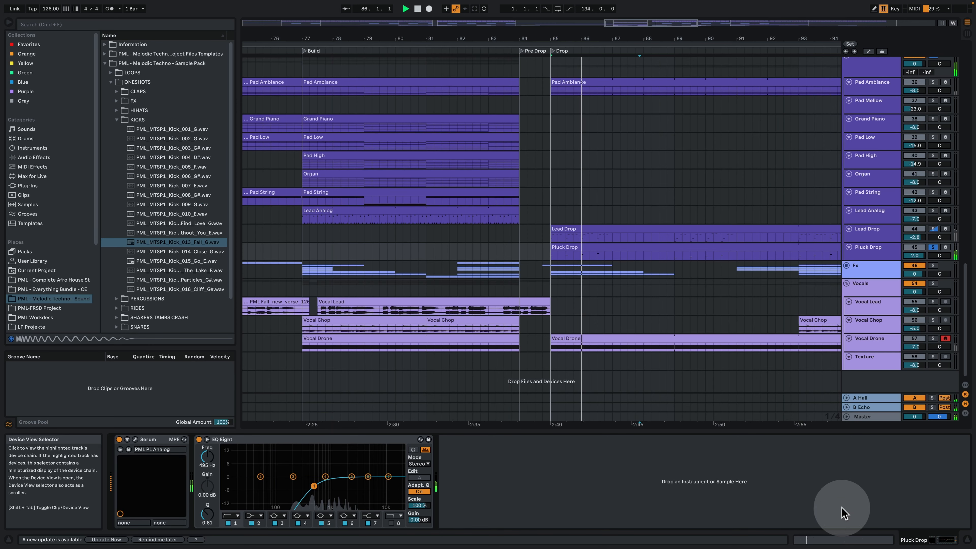
# Open the Pluck Drop track's Serum patch, play the part while examining its oscillators, and close the plugin window
pyautogui.click(135, 439)
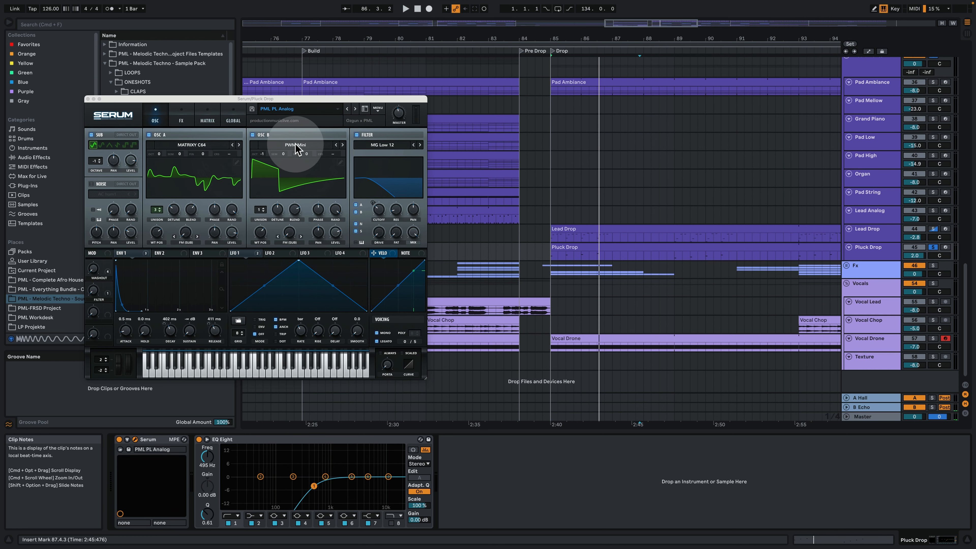
pyautogui.press('space')
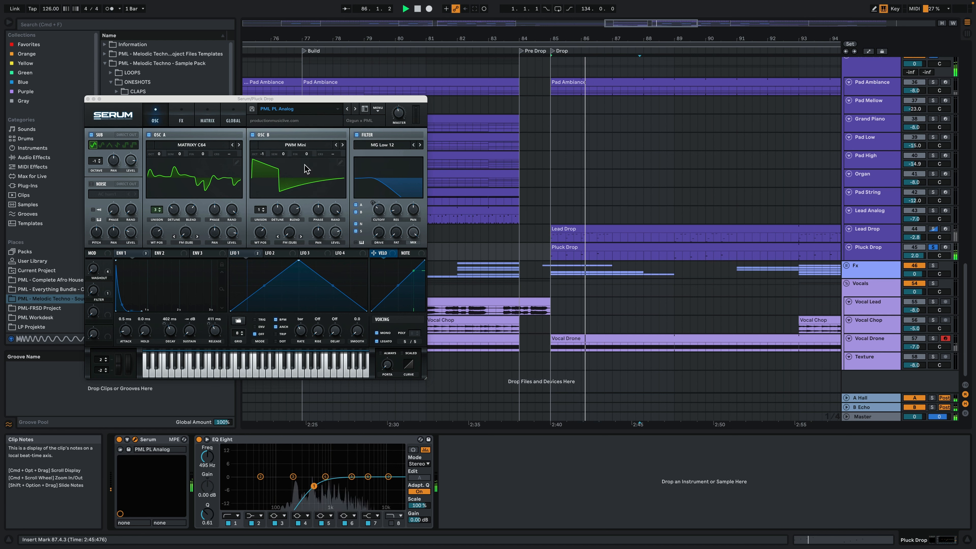
pyautogui.press('space')
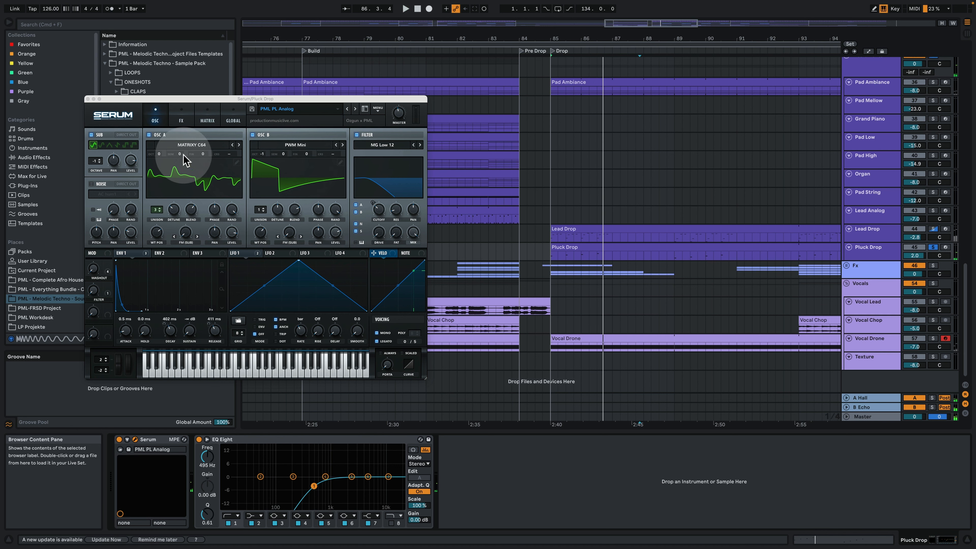
pyautogui.click(87, 99)
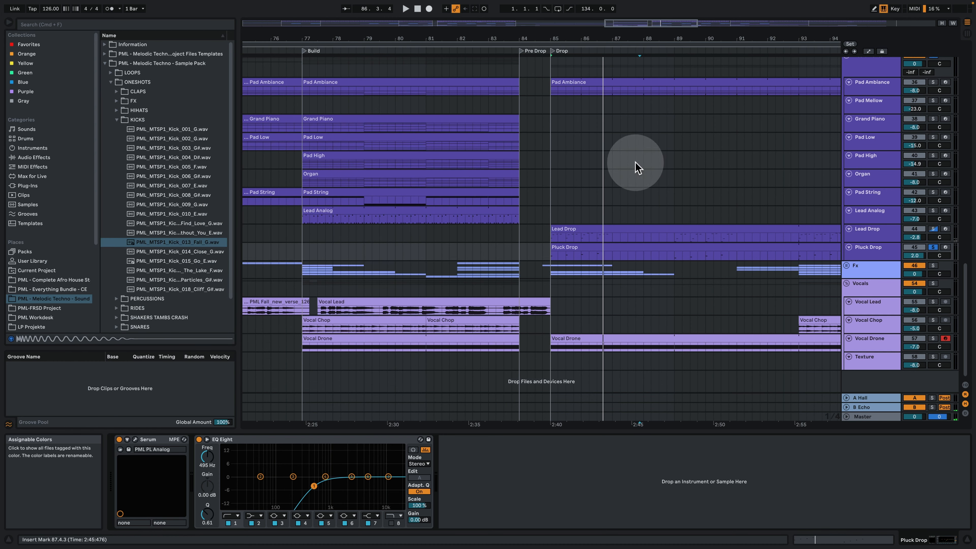
# Play the soloed Lead Drop and Pluck Drop tracks together with the Lead 2 chain shown, and clear both solos
pyautogui.press('space')
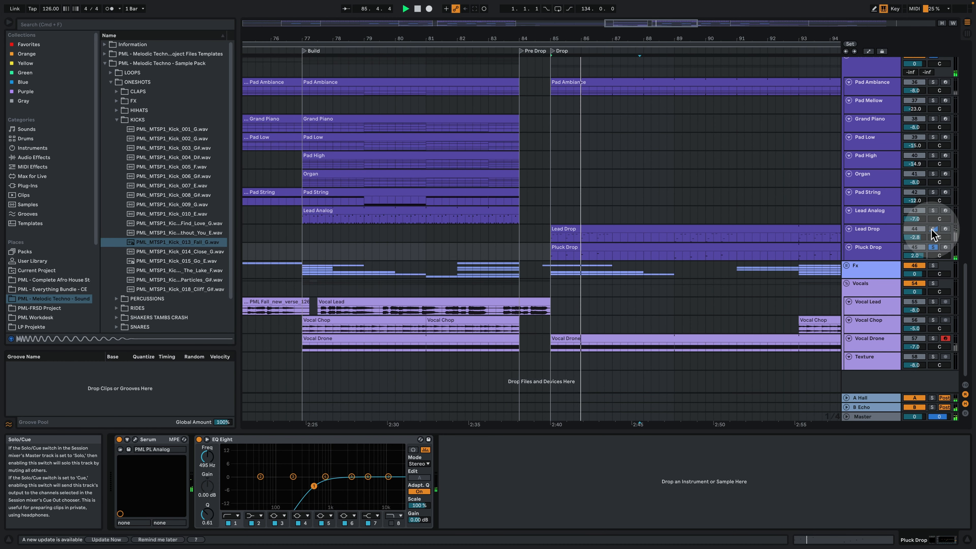
pyautogui.click(881, 234)
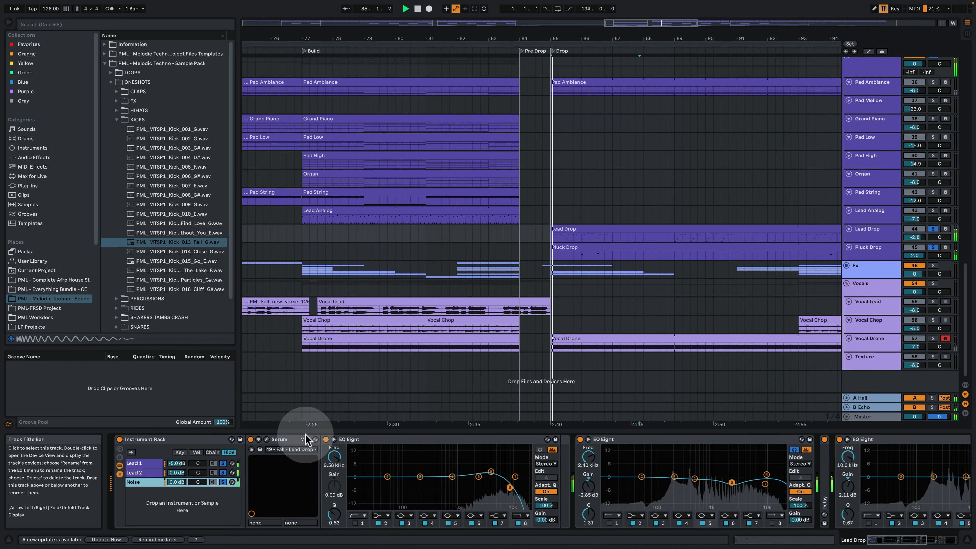
pyautogui.click(227, 474)
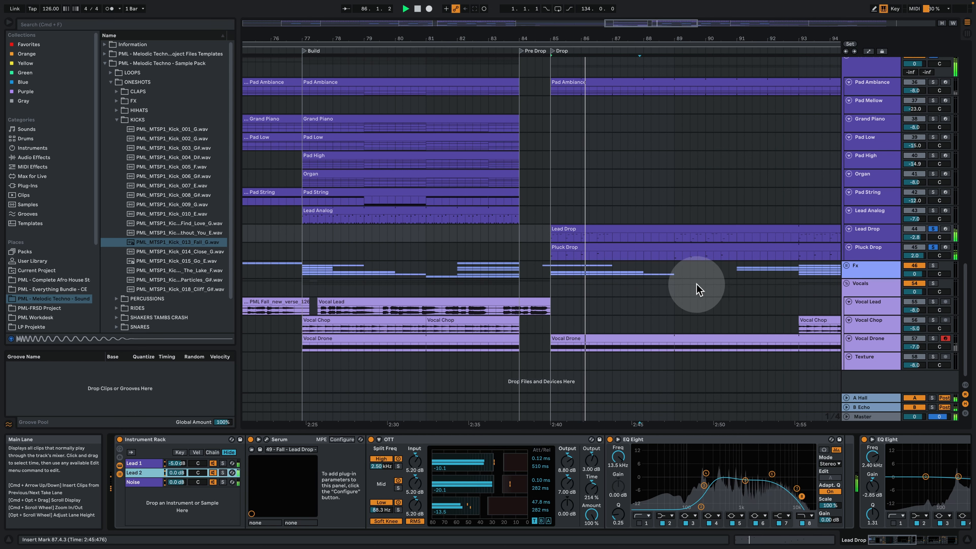
pyautogui.press('space')
pyautogui.click(932, 249)
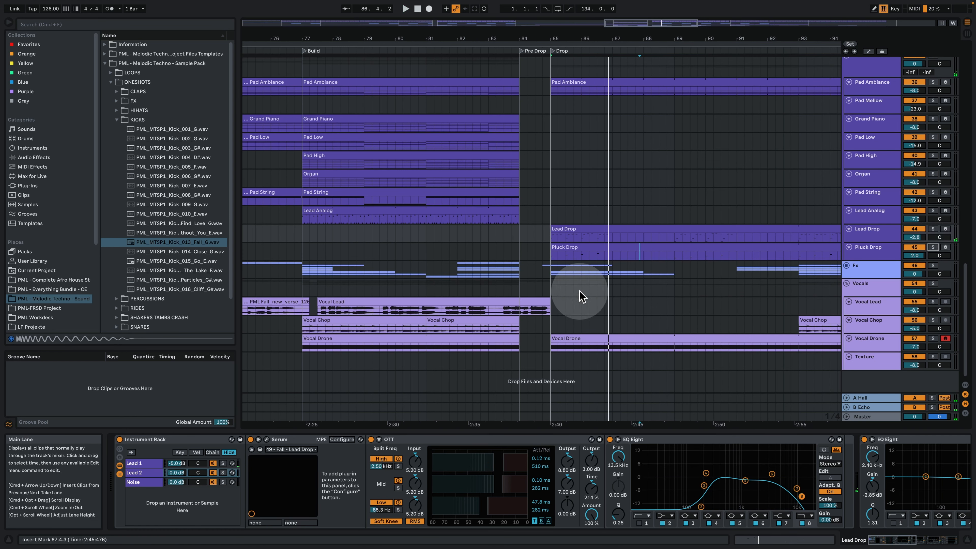
# Solo the Pad Ambiance track and play its clip from bar 85 with its MIDI notes open
pyautogui.scroll(3, 588, 216)
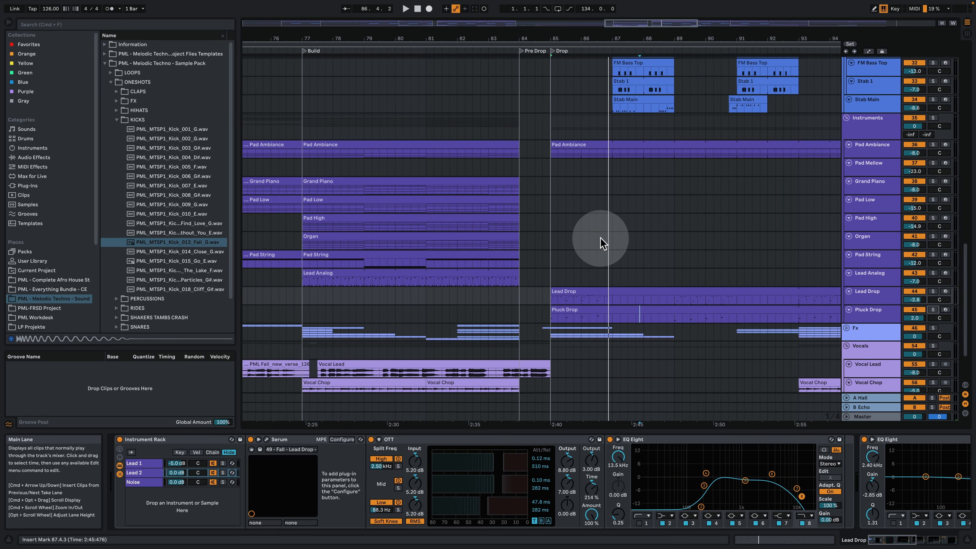
pyautogui.click(563, 146)
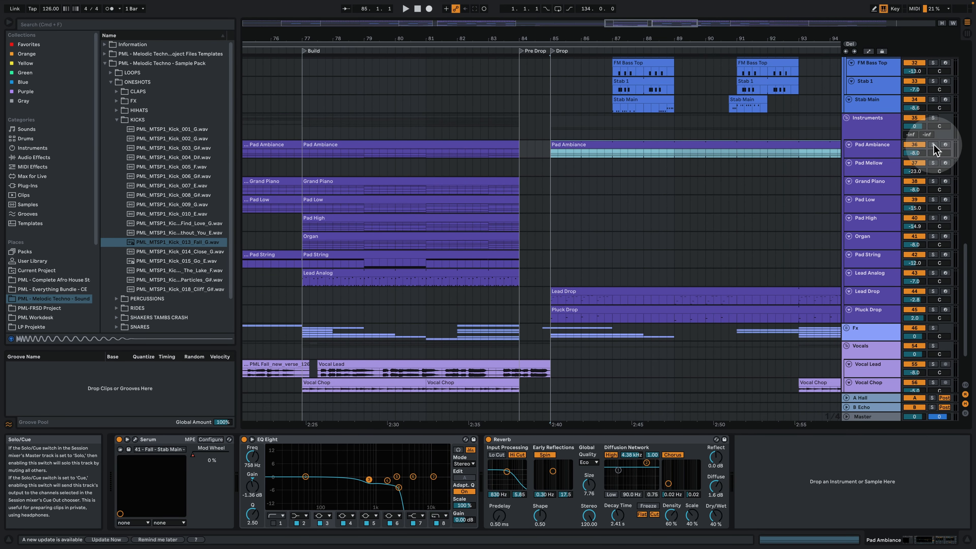
pyautogui.click(935, 145)
pyautogui.click(625, 147)
pyautogui.doubleClick(625, 147)
pyautogui.press('space')
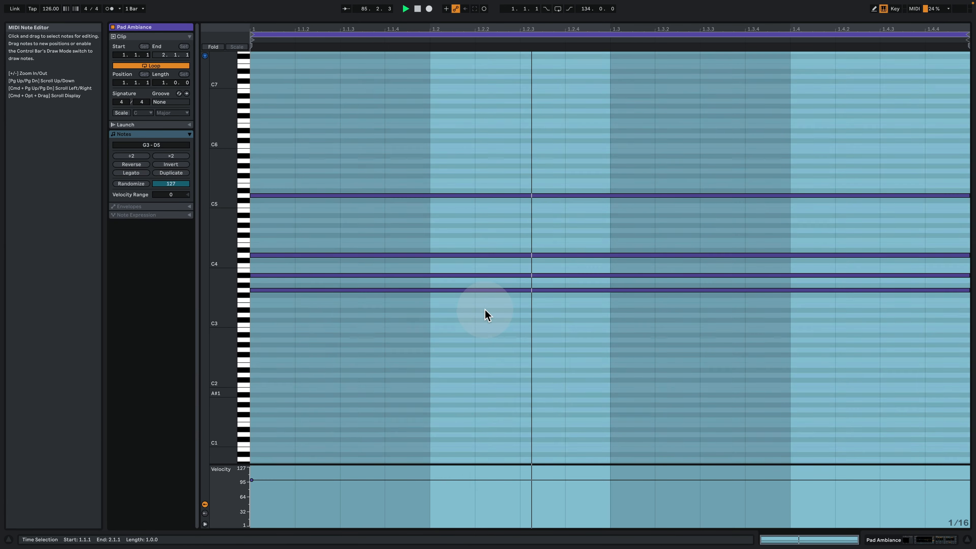
# Examine the Pad Ambiance chord by selecting its G3, A#3 and D4 notes and the D5 above, and return to the device chain
pyautogui.doubleClick(239, 284)
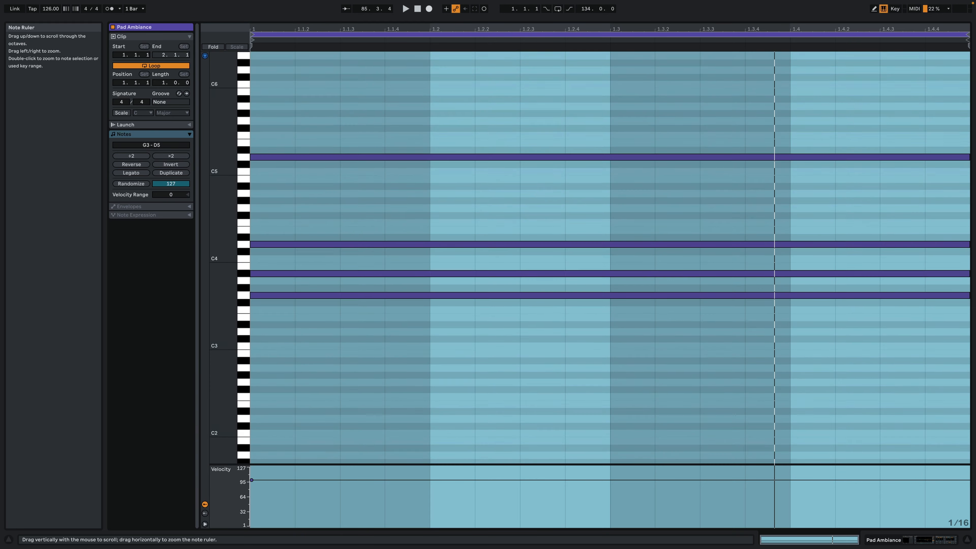
pyautogui.moveTo(354, 332); pyautogui.dragTo(323, 138)
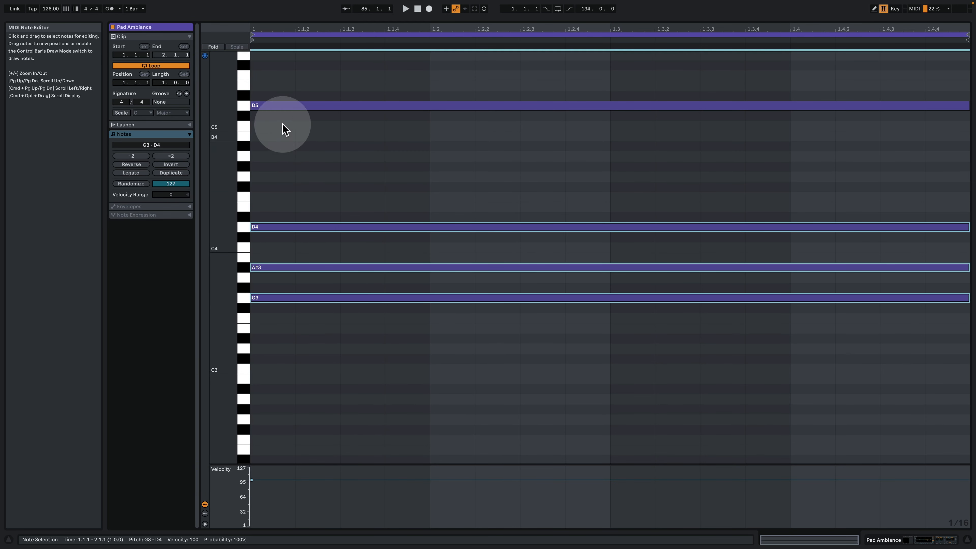
pyautogui.scroll(2, 382, 204)
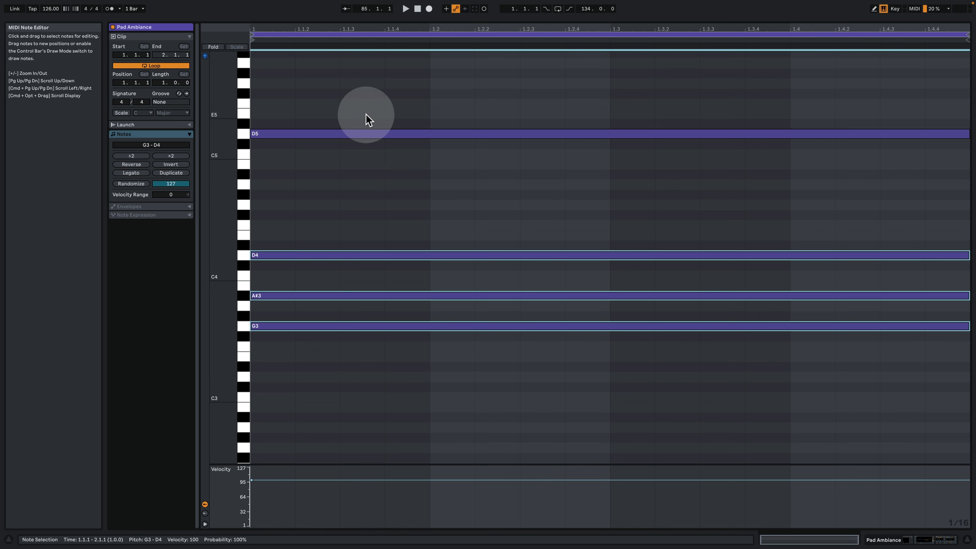
pyautogui.moveTo(362, 182); pyautogui.dragTo(364, 262)
pyautogui.moveTo(339, 93); pyautogui.dragTo(499, 457)
pyautogui.click(921, 538)
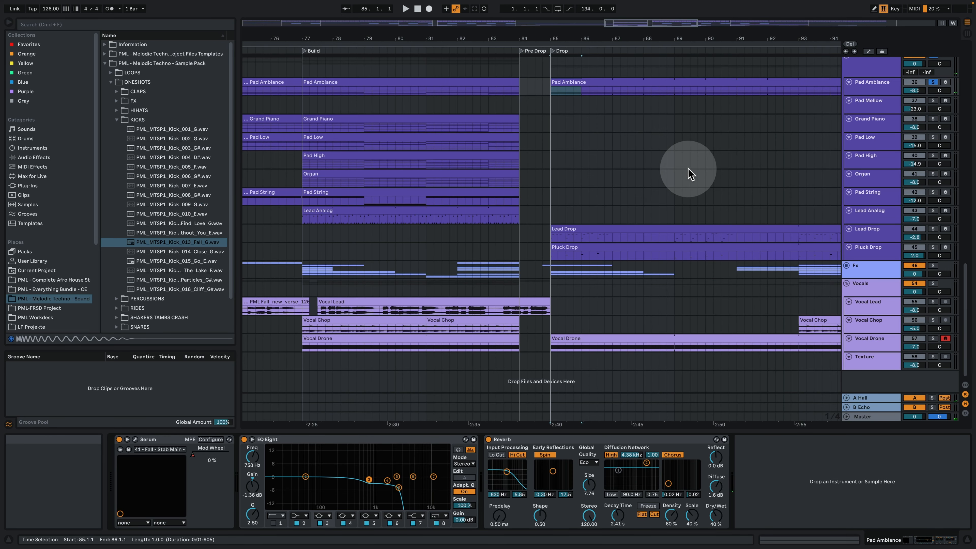
# Add the Vocal Drone track to the soloed Pad Ambiance and play both from bar 85
pyautogui.scroll(3, 681, 165)
pyautogui.moveTo(582, 37); pyautogui.dragTo(438, 37)
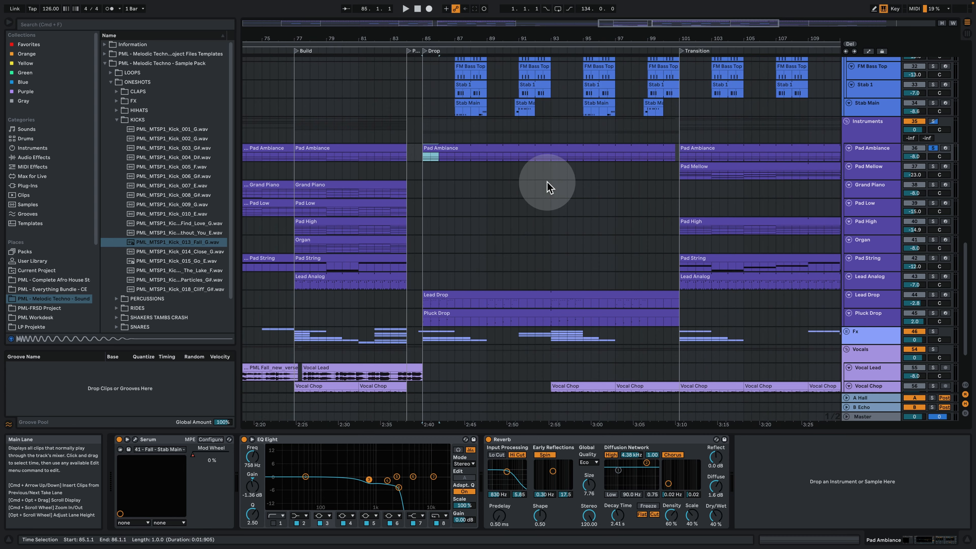
pyautogui.scroll(-3, 534, 187)
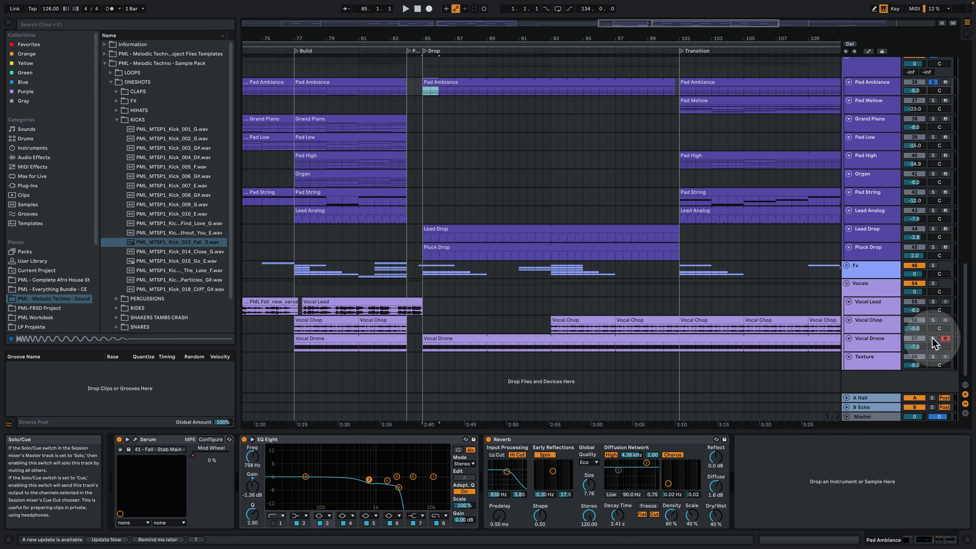
pyautogui.press('space')
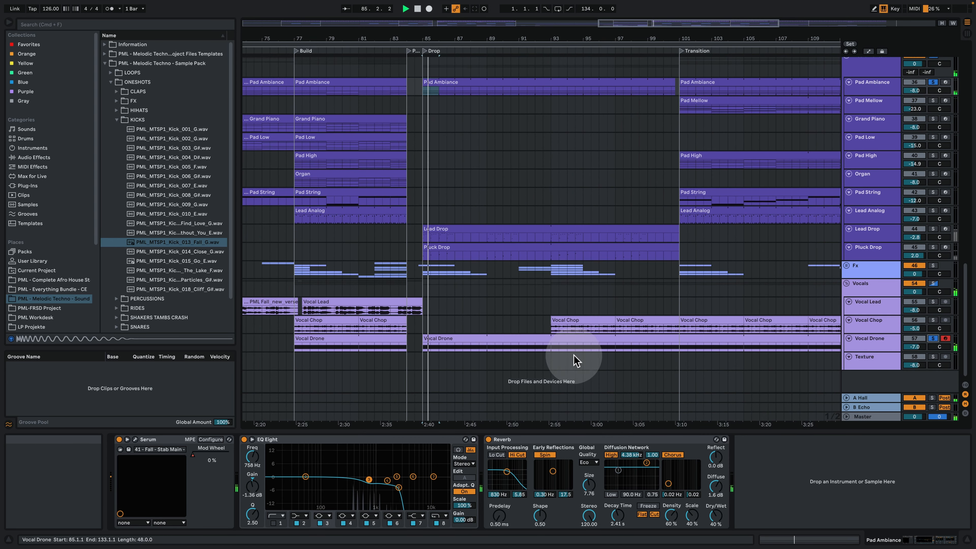
# Inspect the Vocal Drone clip's MIDI note and the track's device chain during playback, and clear the active solos
pyautogui.click(484, 342)
pyautogui.doubleClick(484, 342)
pyautogui.click(374, 295)
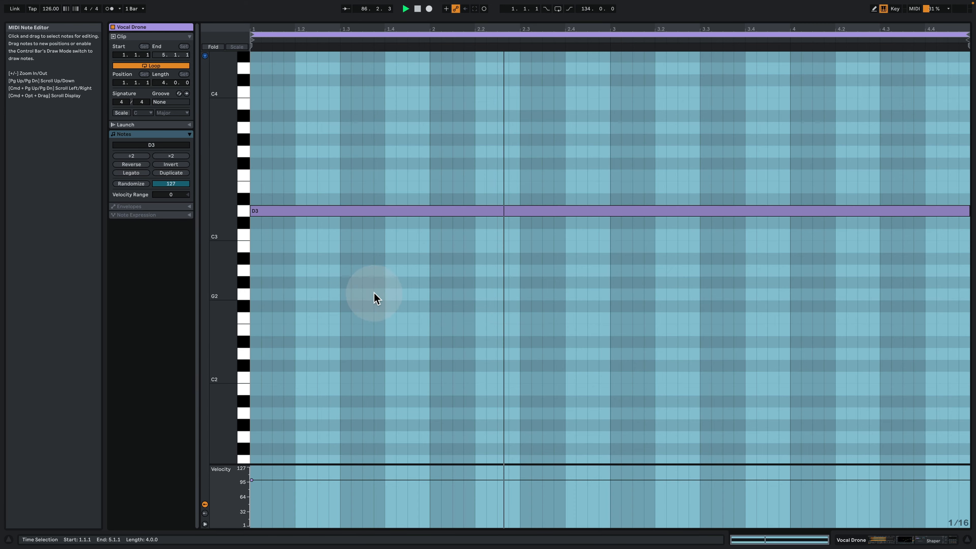
pyautogui.click(894, 538)
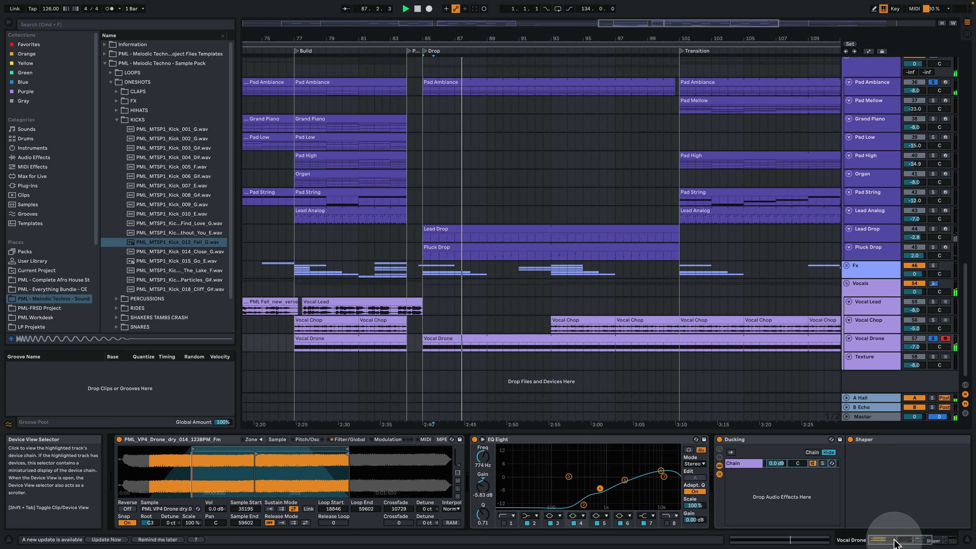
pyautogui.scroll(3, 658, 316)
pyautogui.scroll(-3, 660, 274)
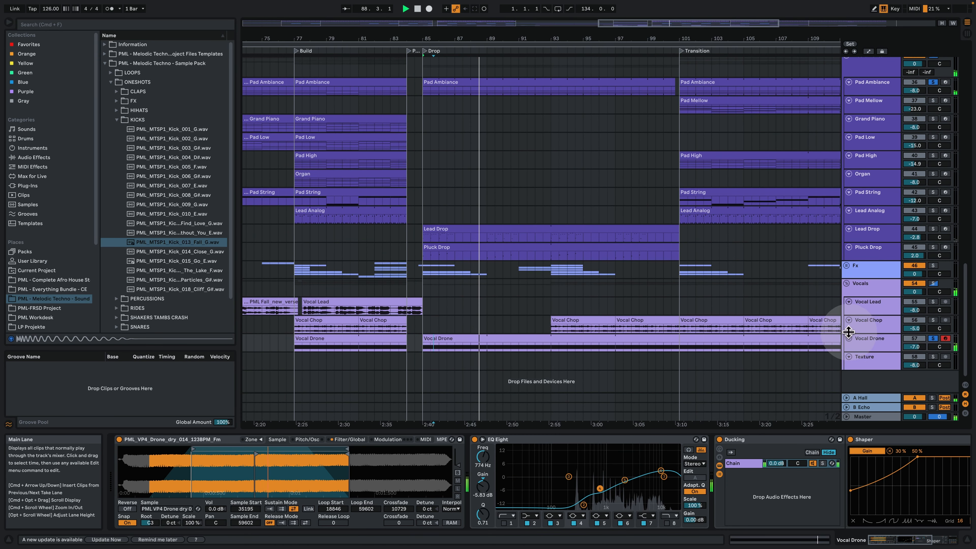
pyautogui.click(934, 339)
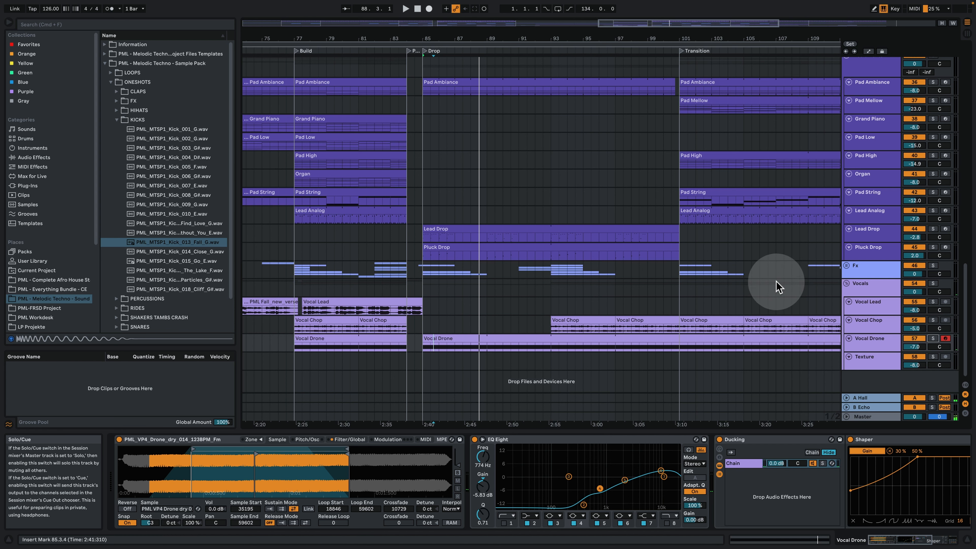
# Solo the Pad Mellow track and play its Transition clip from bar 101 with the note editor zoomed in on its chords
pyautogui.scroll(1, 473, 192)
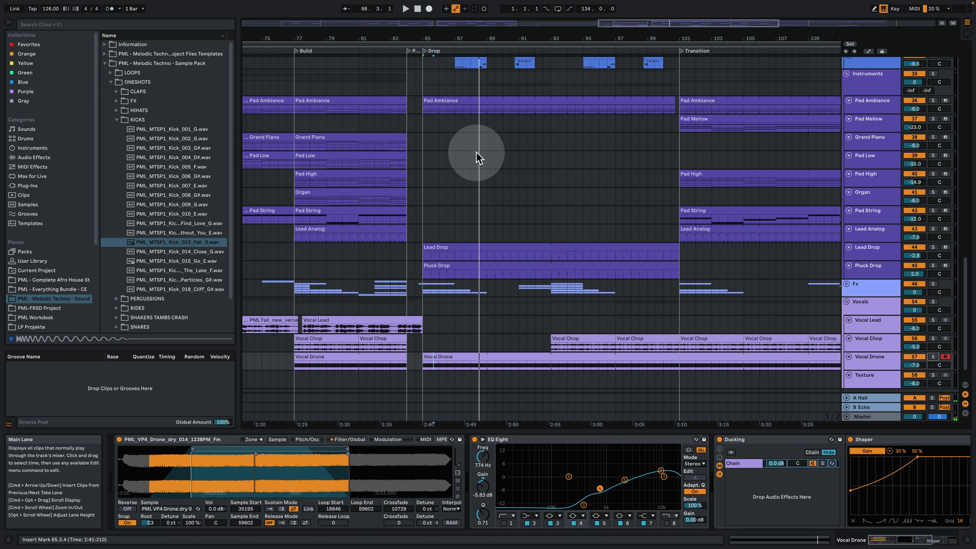
pyautogui.moveTo(554, 37); pyautogui.dragTo(456, 36)
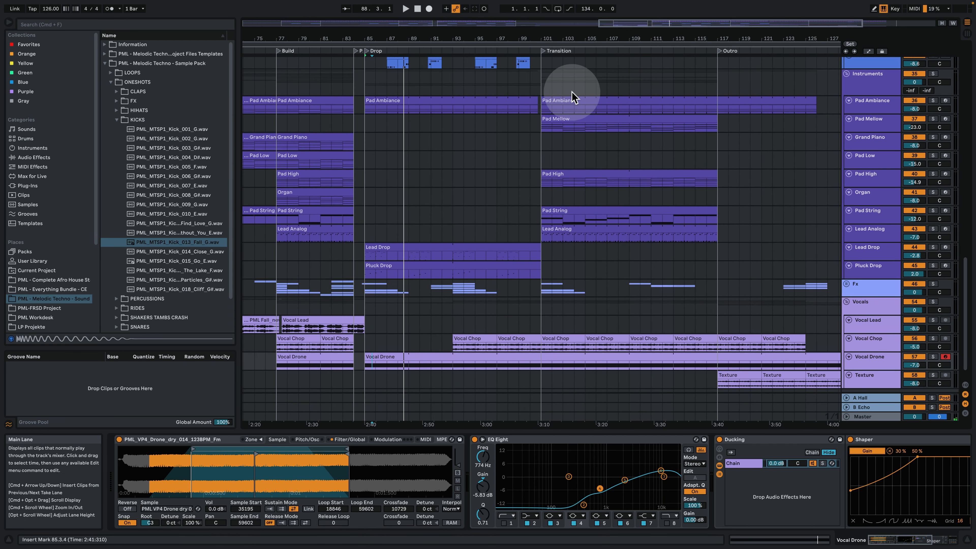
pyautogui.click(554, 117)
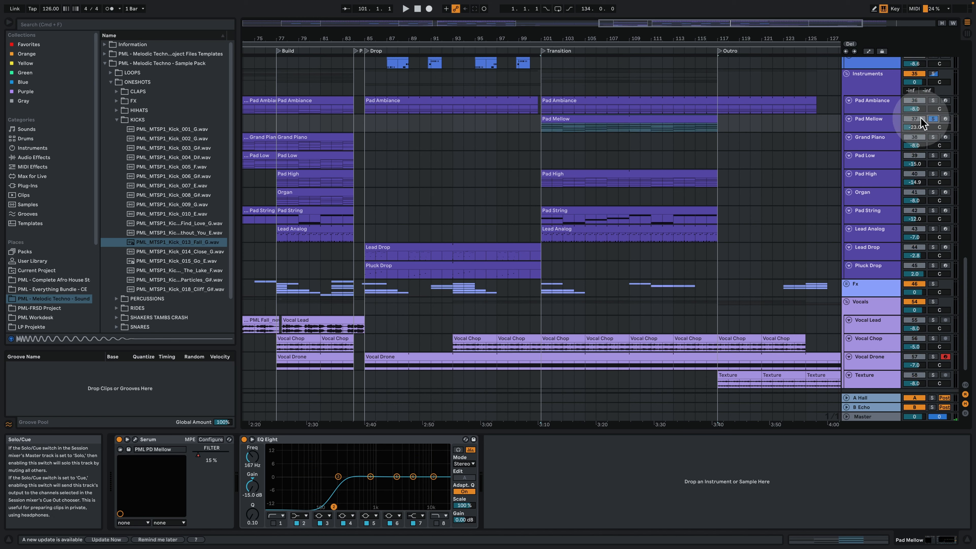
pyautogui.doubleClick(616, 122)
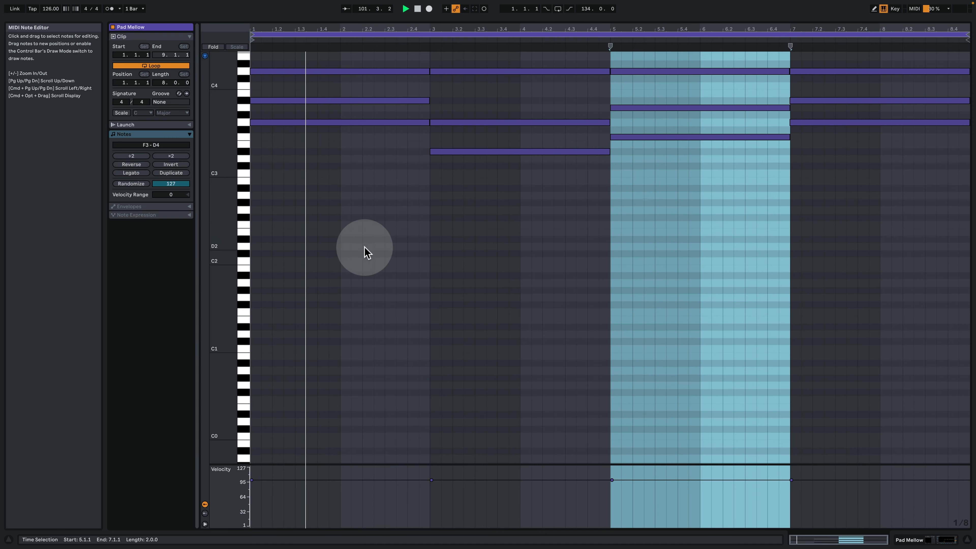
pyautogui.scroll(3, 401, 266)
pyautogui.moveTo(226, 184); pyautogui.dragTo(249, 259)
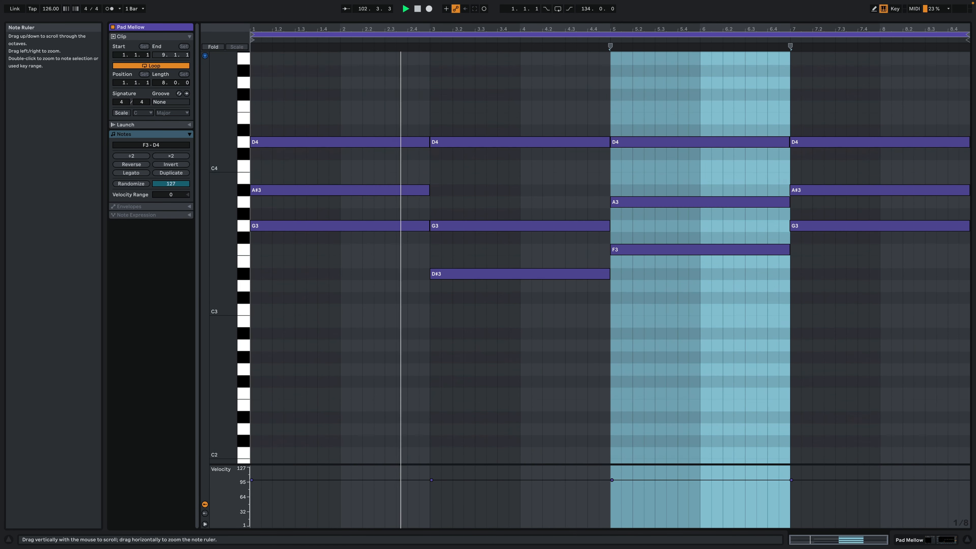
# Enable the scale on the Pad Mellow clip, set it to G Minor, and stop playback after checking the chords
pyautogui.click(121, 113)
pyautogui.click(143, 113)
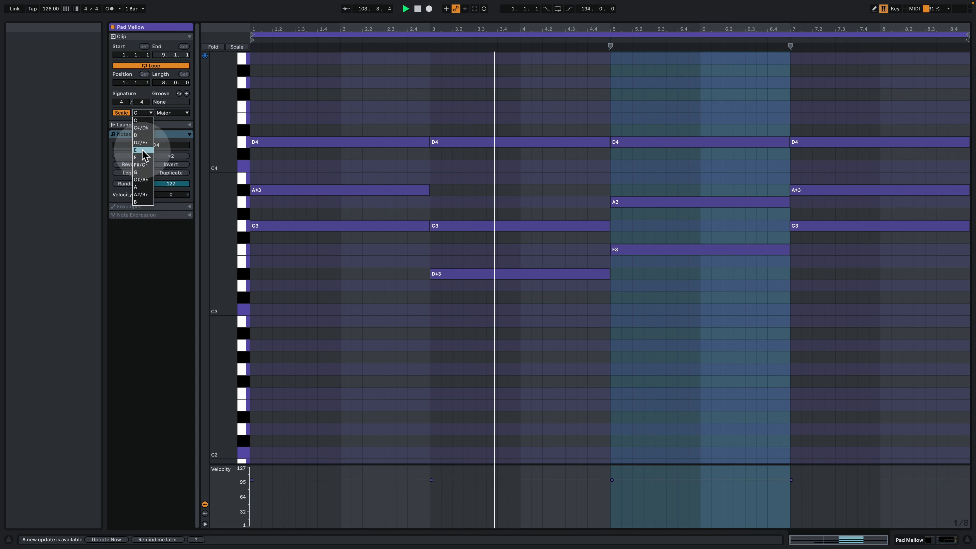
pyautogui.click(142, 172)
pyautogui.click(172, 113)
pyautogui.click(169, 127)
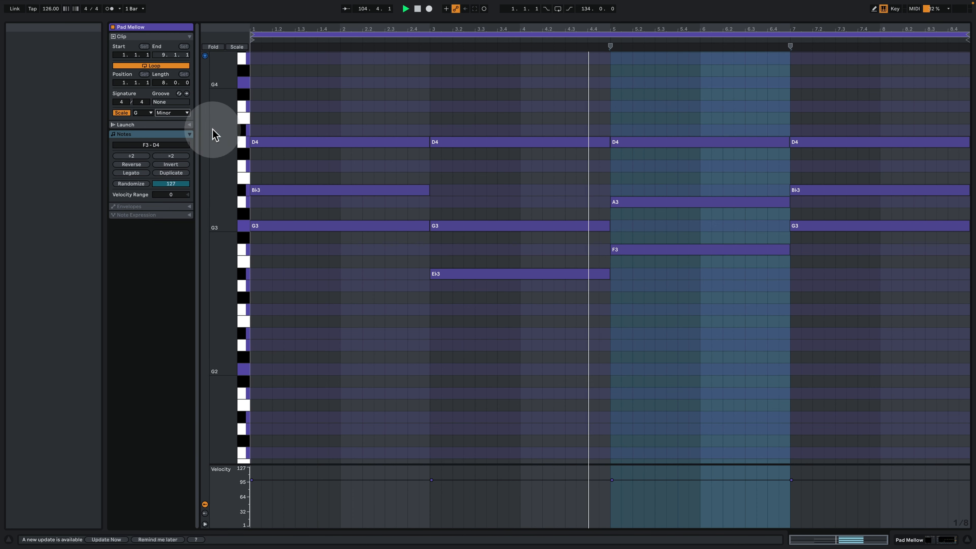
pyautogui.click(782, 368)
pyautogui.click(795, 352)
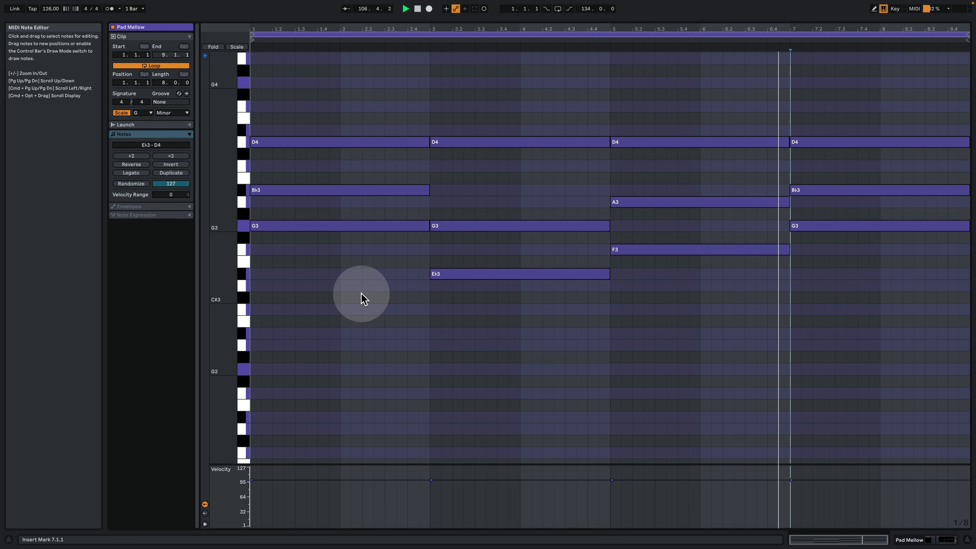
pyautogui.press('space')
# Examine the Pad Mellow progression by selecting each of its four chords in turn, from the first G3–D4 chord to the last
pyautogui.moveTo(222, 243); pyautogui.dragTo(234, 330)
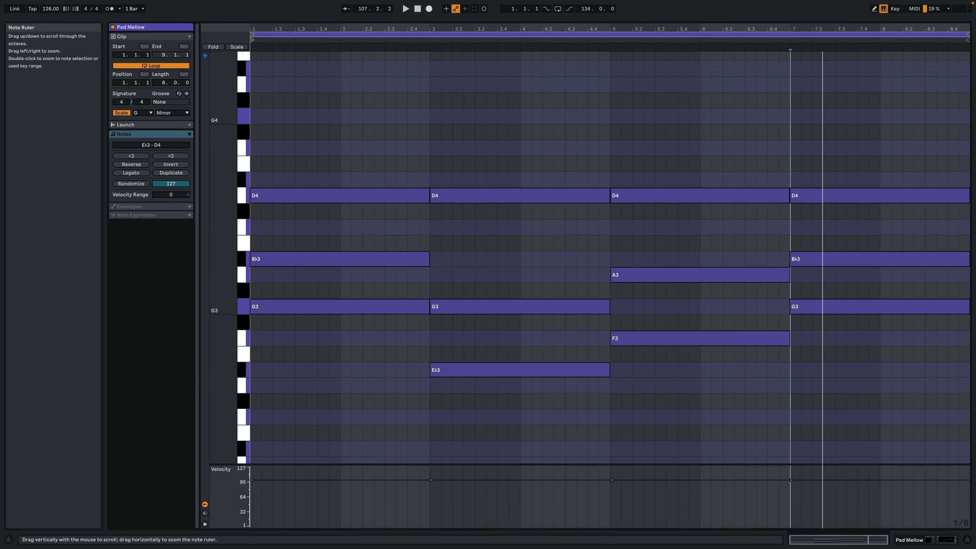
pyautogui.moveTo(366, 365); pyautogui.dragTo(316, 110)
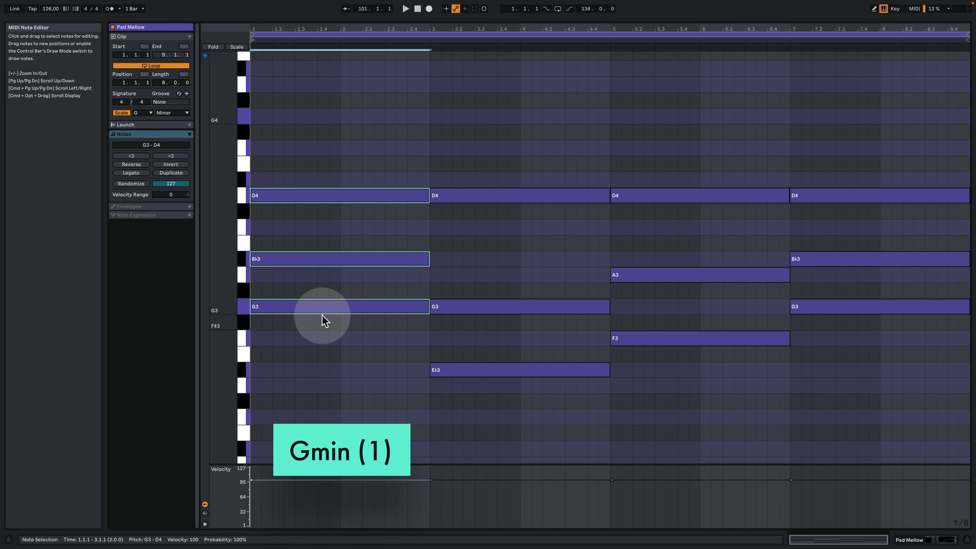
pyautogui.click(340, 382)
pyautogui.moveTo(341, 383); pyautogui.dragTo(326, 146)
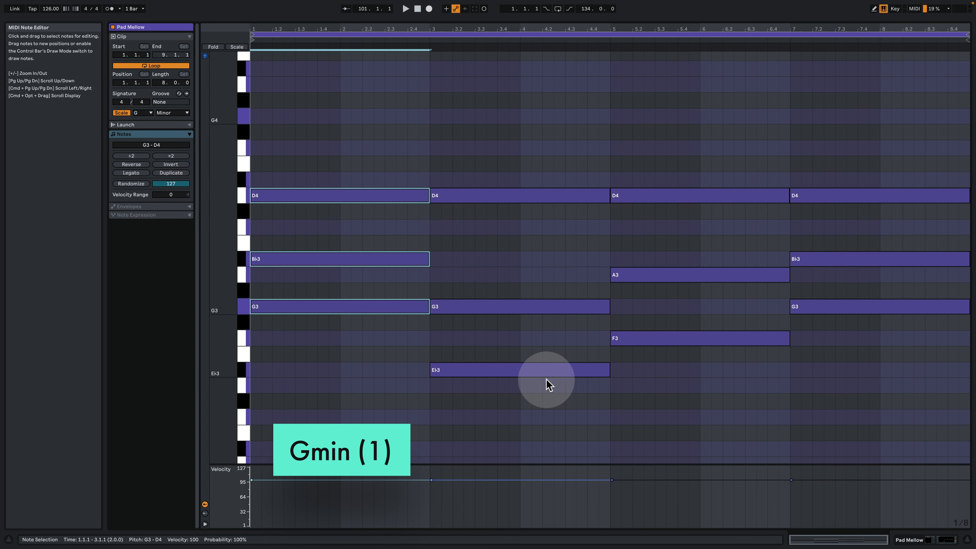
pyautogui.moveTo(535, 425); pyautogui.dragTo(546, 123)
pyautogui.click(693, 399)
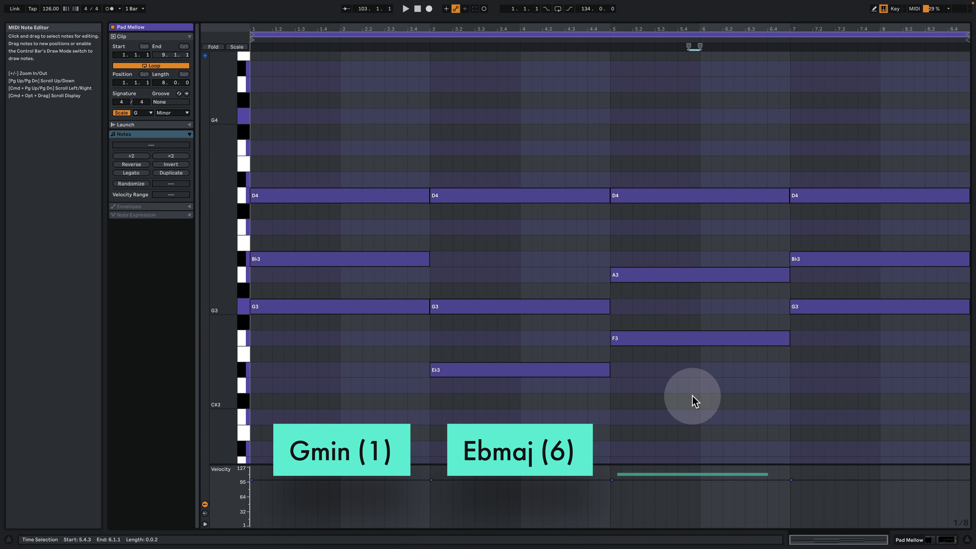
pyautogui.moveTo(693, 399); pyautogui.dragTo(709, 149)
pyautogui.moveTo(846, 385); pyautogui.dragTo(880, 127)
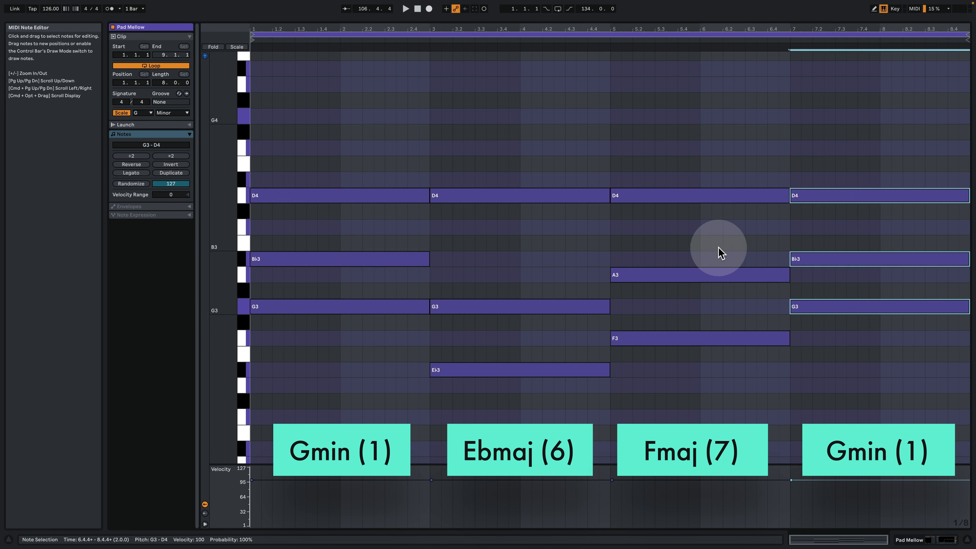
# Examine the opening G3–D4 chord of the Pad Mellow clip and the first G2–D4 chord of the Pad High clip
pyautogui.click(346, 375)
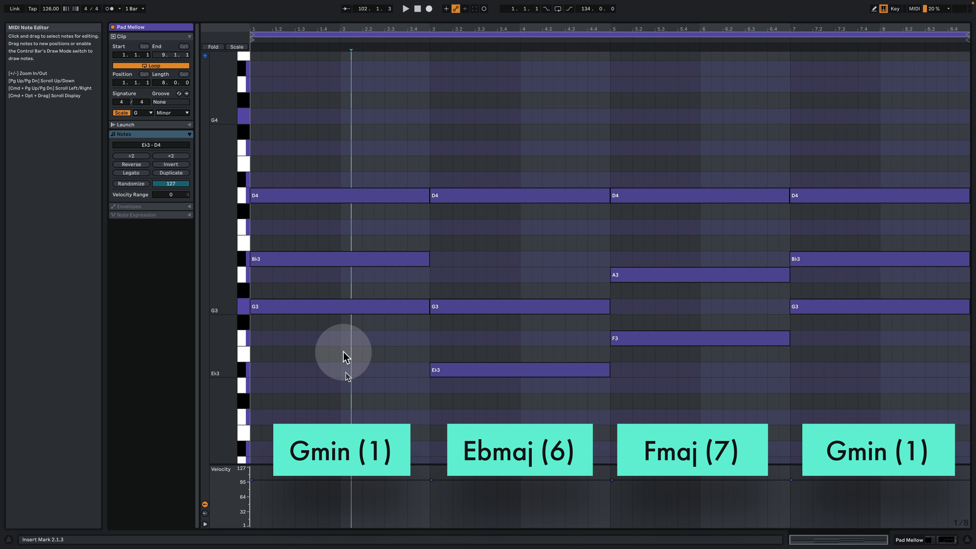
pyautogui.moveTo(346, 357); pyautogui.dragTo(401, 99)
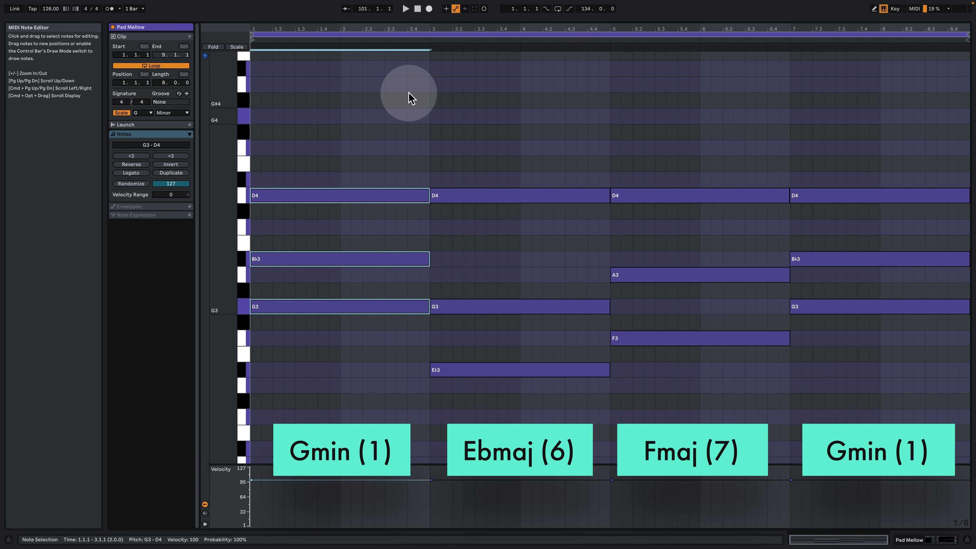
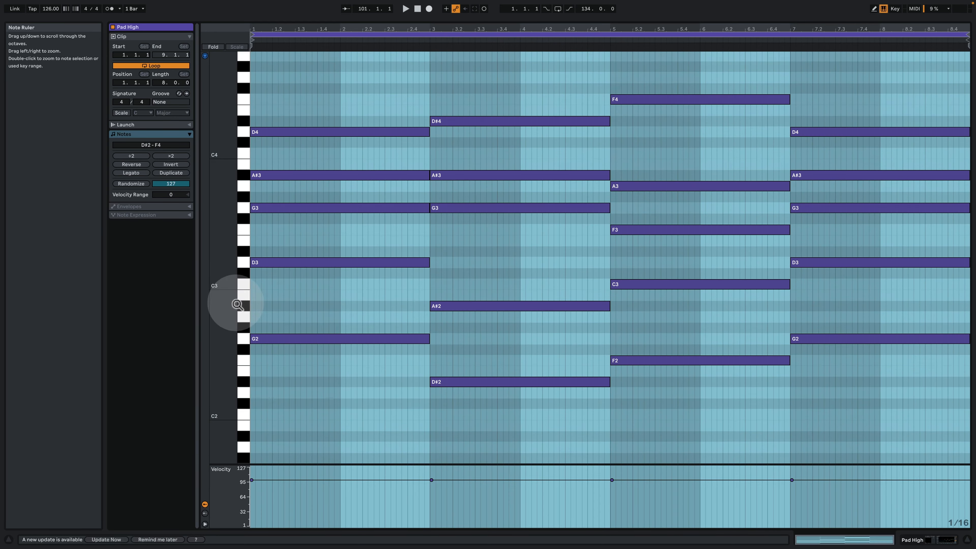
pyautogui.click(329, 396)
pyautogui.moveTo(328, 409); pyautogui.dragTo(289, 66)
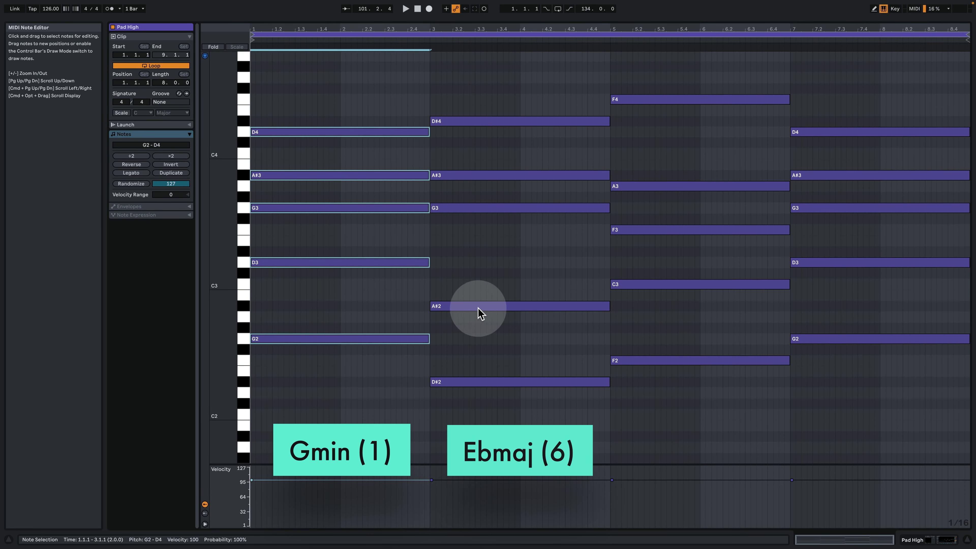
# Transpose the second Pad High chord's D#2 note up an octave and set the clip's scale to G Minor
pyautogui.moveTo(517, 421); pyautogui.dragTo(505, 366)
pyautogui.hotkey('shift', 'Up')
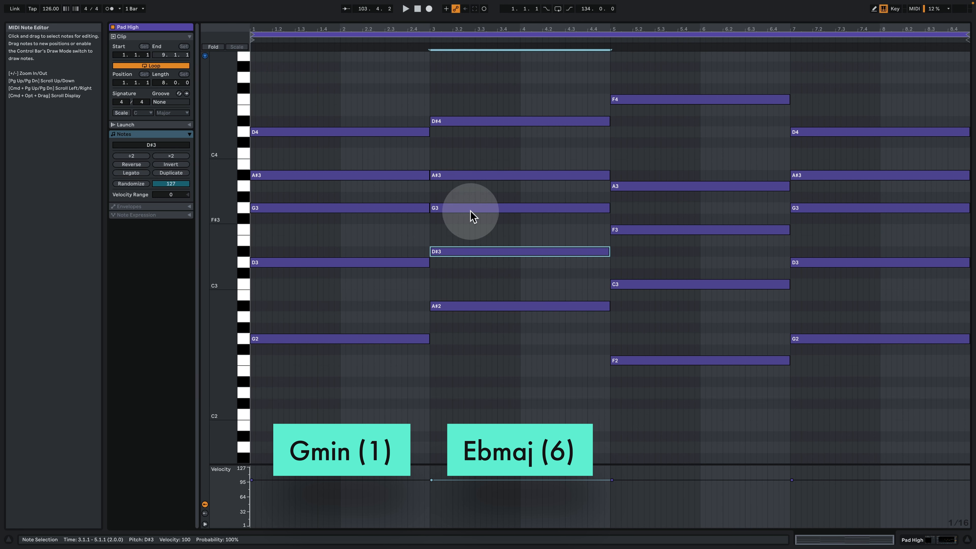
pyautogui.click(122, 112)
pyautogui.click(142, 112)
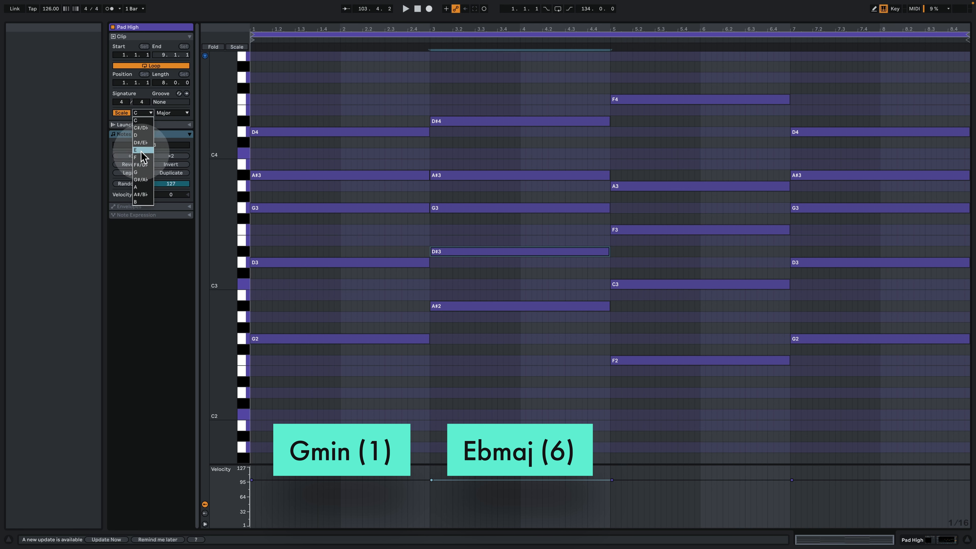
pyautogui.click(144, 173)
pyautogui.click(171, 112)
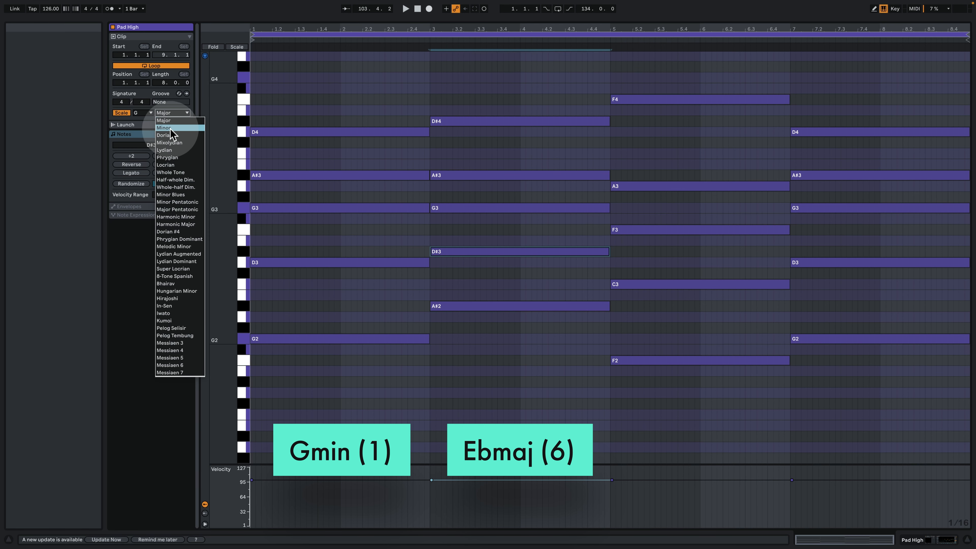
pyautogui.click(170, 128)
# Transpose the Bb2 note of the second Pad High chord and the C3 note of the third chord up an octave
pyautogui.click(506, 306)
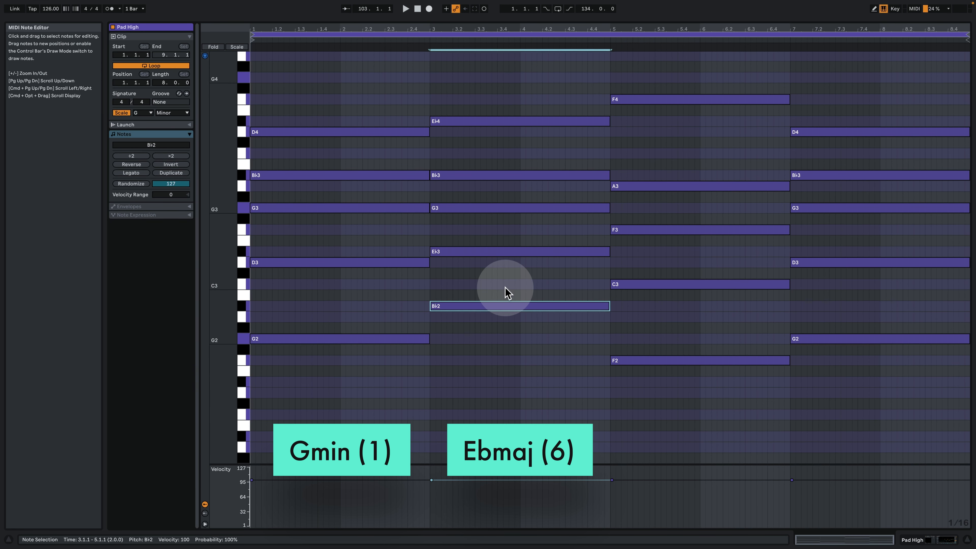
pyautogui.hotkey('shift', 'Up')
pyautogui.moveTo(503, 357); pyautogui.dragTo(466, 38)
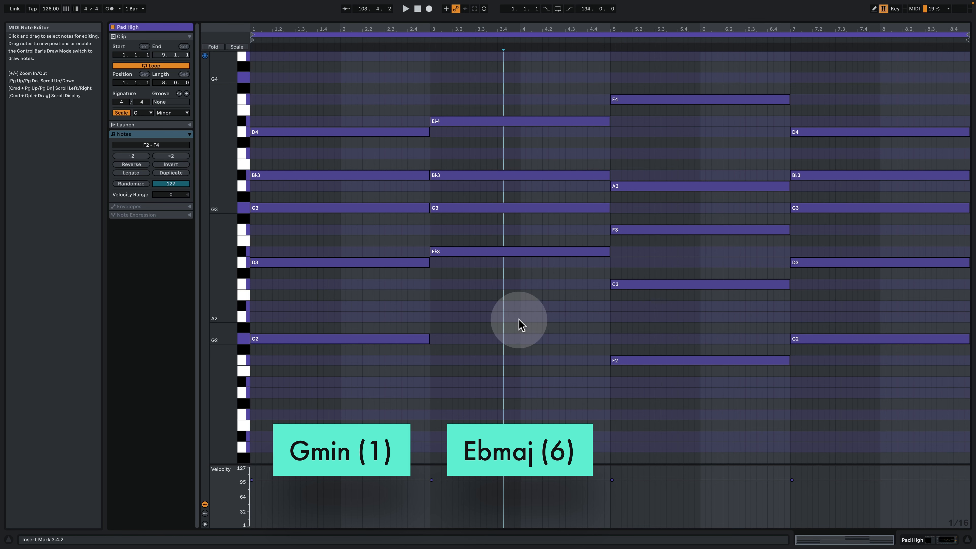
pyautogui.moveTo(681, 419); pyautogui.dragTo(666, 54)
pyautogui.moveTo(674, 250); pyautogui.dragTo(668, 123)
pyautogui.moveTo(663, 343); pyautogui.dragTo(653, 143)
pyautogui.hotkey('shift', 'Up')
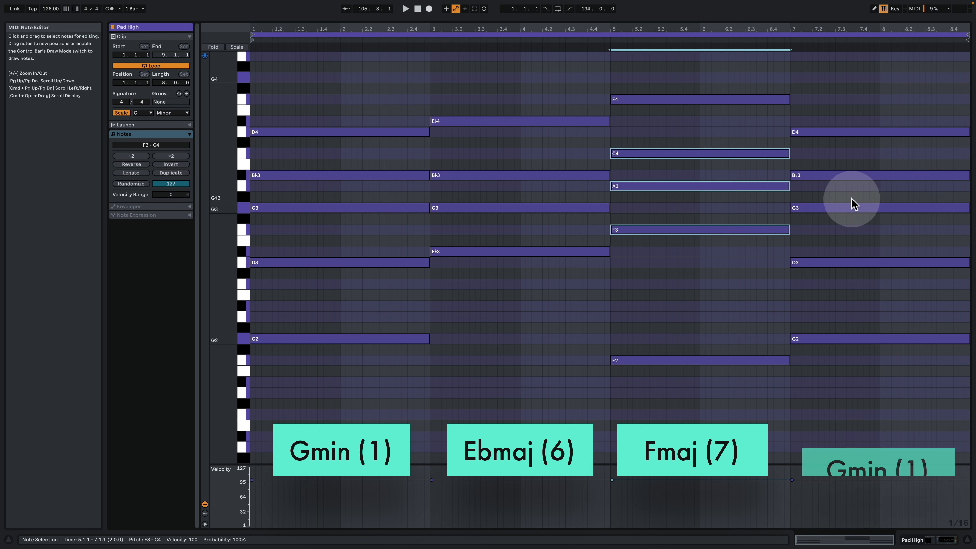
# Undo the last three edits to the Pad High clip
pyautogui.press('super+z')
pyautogui.press('super+z')
pyautogui.press('super+z')
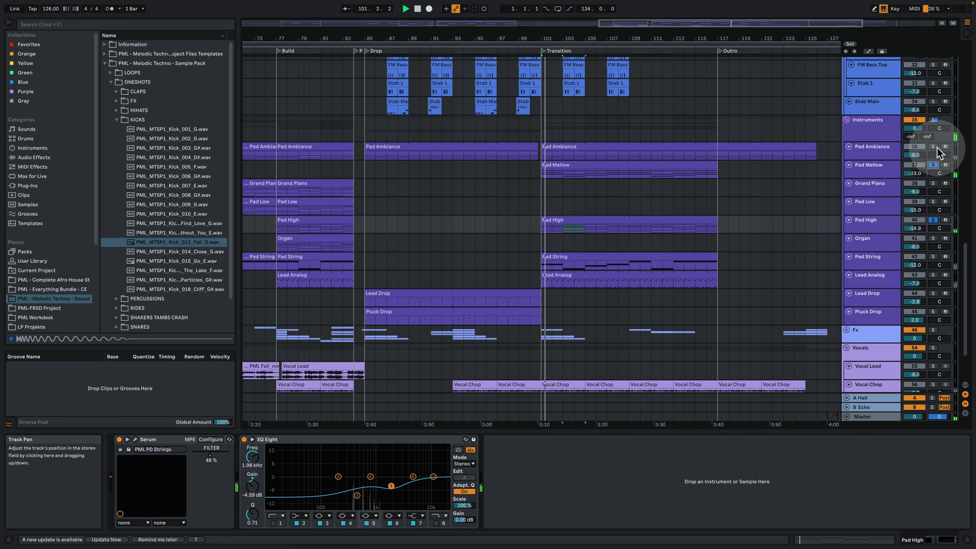
# Solo the Pad String track alongside the other pads and examine its Transition clip's notes, enlarged in the note editor during playback
pyautogui.click(933, 256)
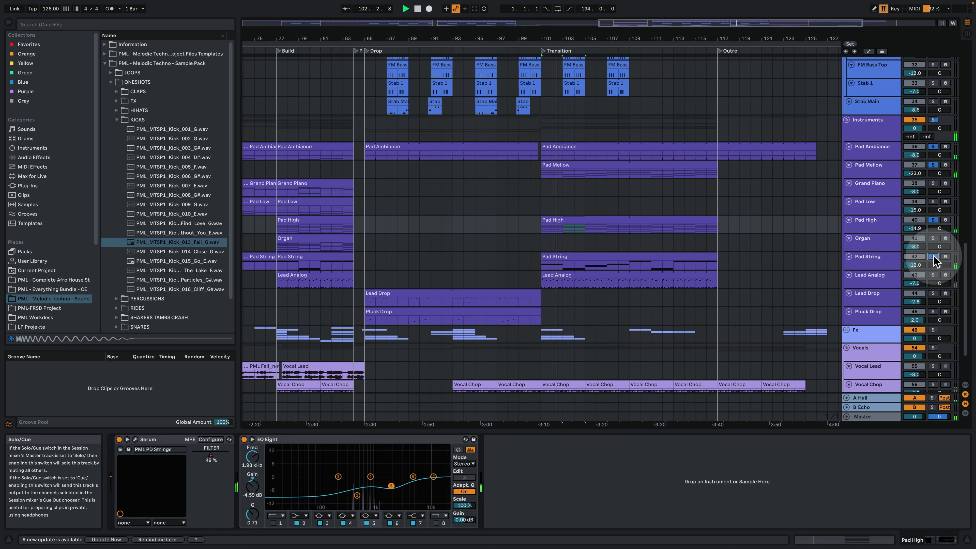
pyautogui.doubleClick(596, 256)
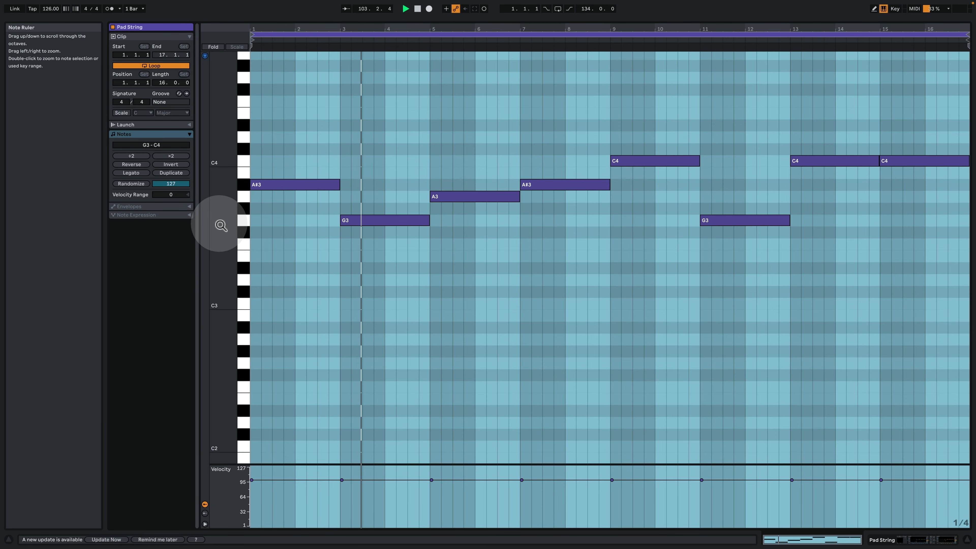
pyautogui.moveTo(221, 226); pyautogui.dragTo(231, 226)
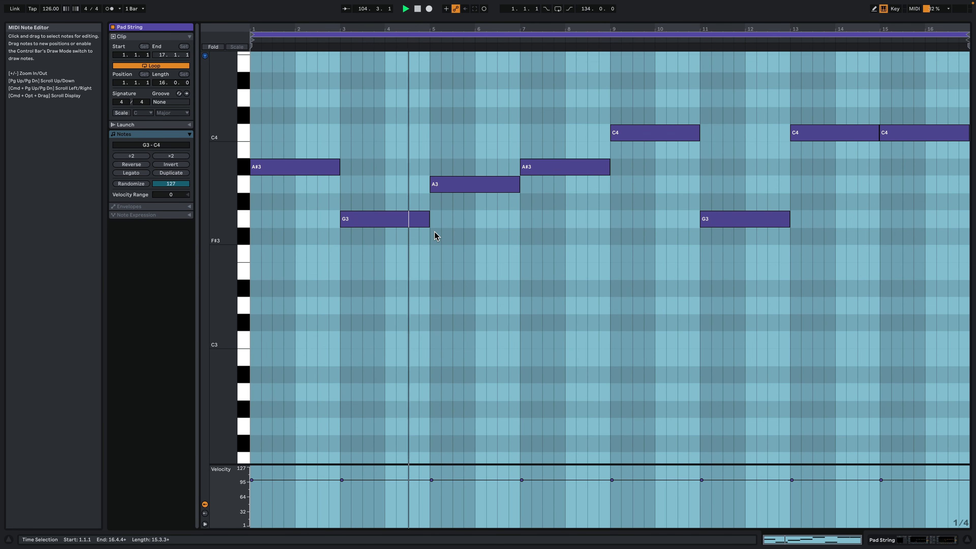
pyautogui.click(497, 245)
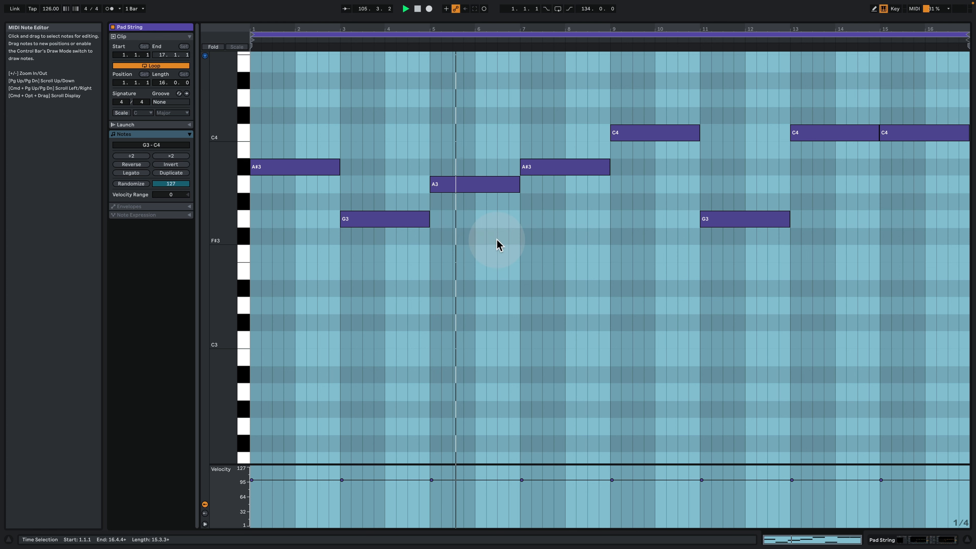
# Inspect the Pad String track's Serum patch during playback, viewing LFO 2, LFO 3, LFO 4 and the filter cutoff
pyautogui.click(943, 540)
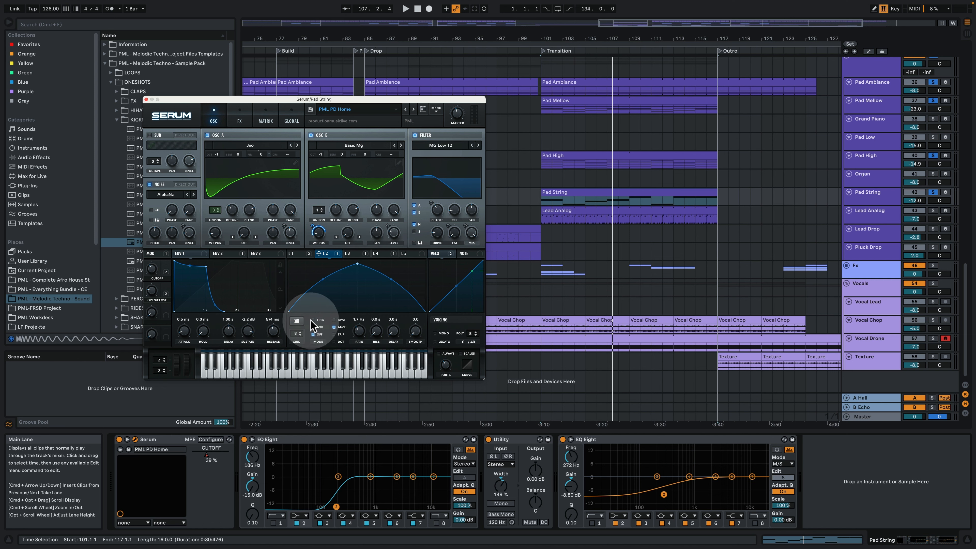
pyautogui.press('space')
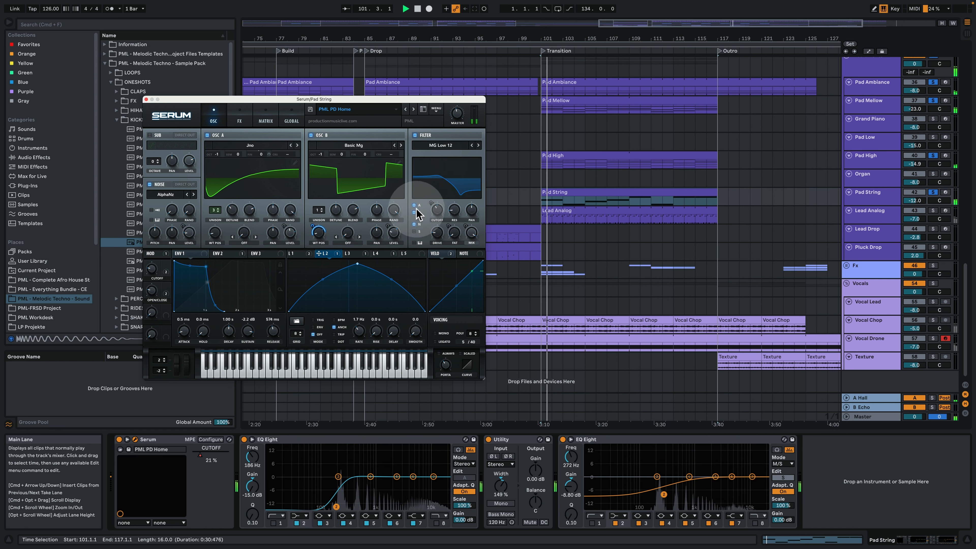
pyautogui.click(350, 253)
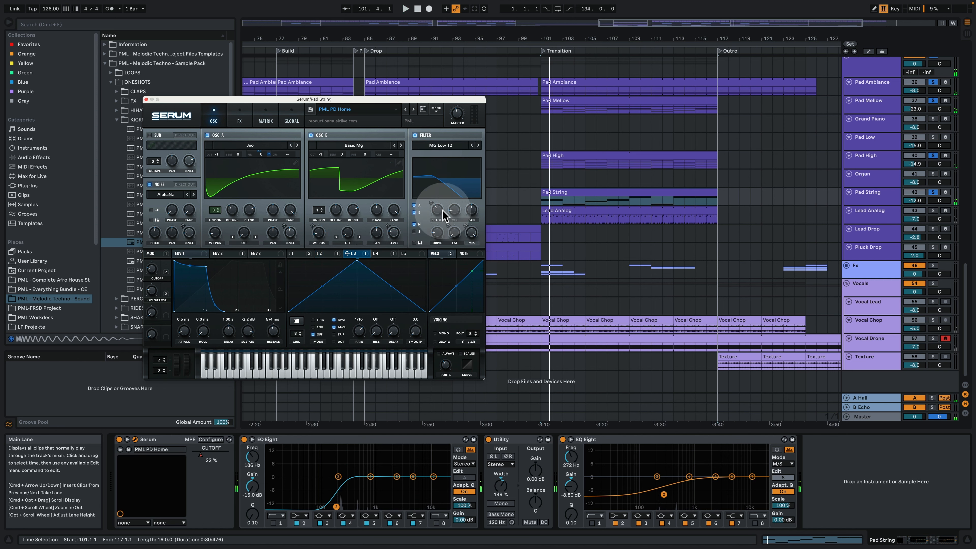
pyautogui.click(394, 254)
pyautogui.moveTo(434, 201); pyautogui.dragTo(436, 204)
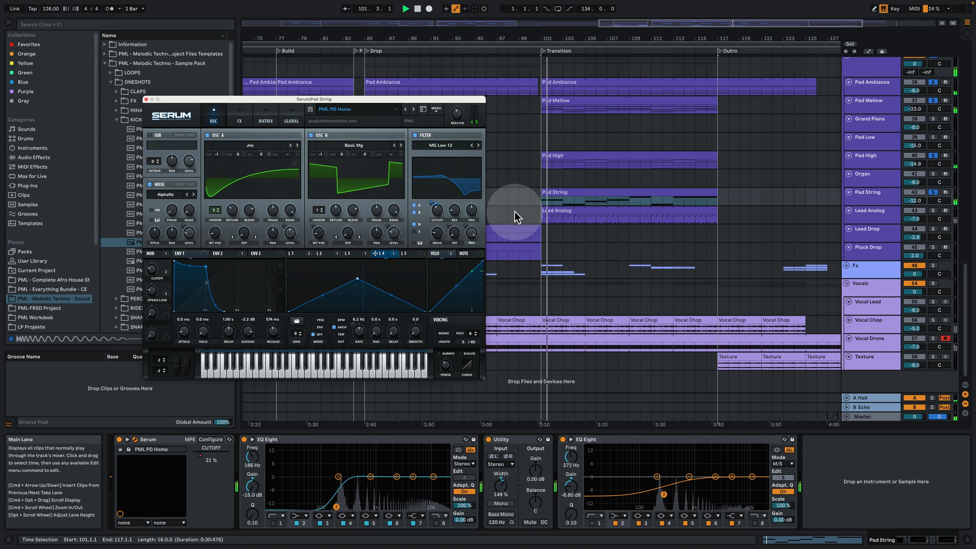
# Solo the Pad High track and audition it with its PML PD Strings patch open in Serum
pyautogui.scroll(1, 872, 177)
pyautogui.click(869, 175)
pyautogui.click(933, 171)
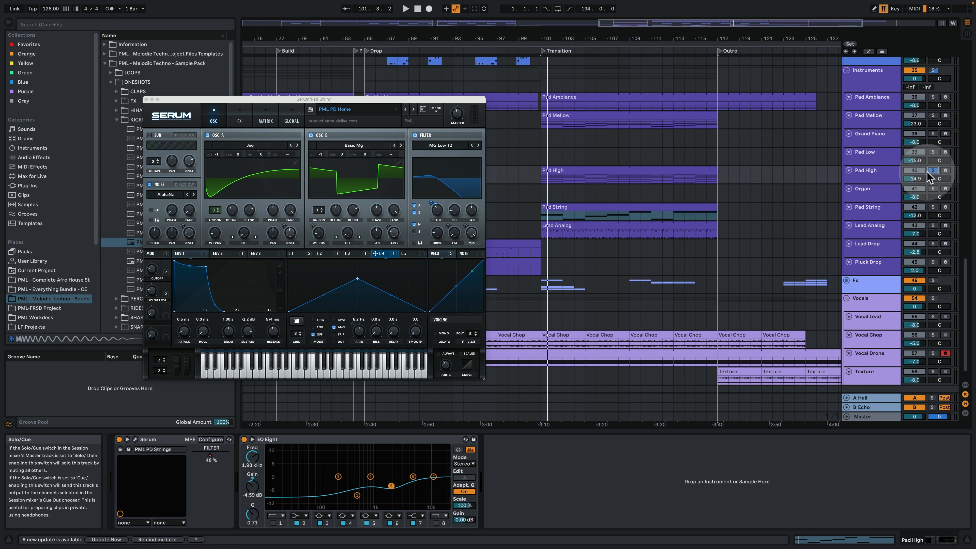
pyautogui.click(136, 441)
pyautogui.press('space')
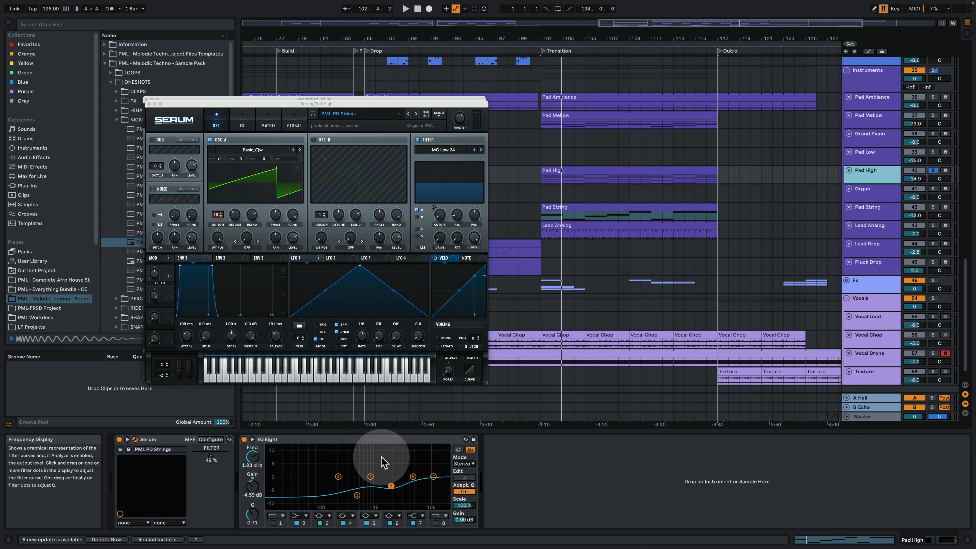
# Solo the Pad Mellow track, play it, and open its PML PD Mellow patch over the other Serum windows
pyautogui.click(880, 120)
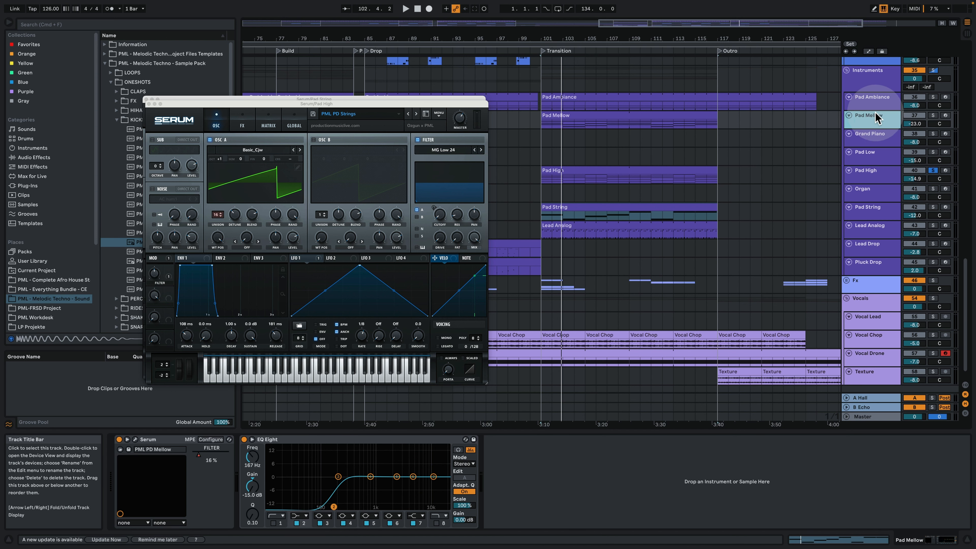
pyautogui.click(934, 115)
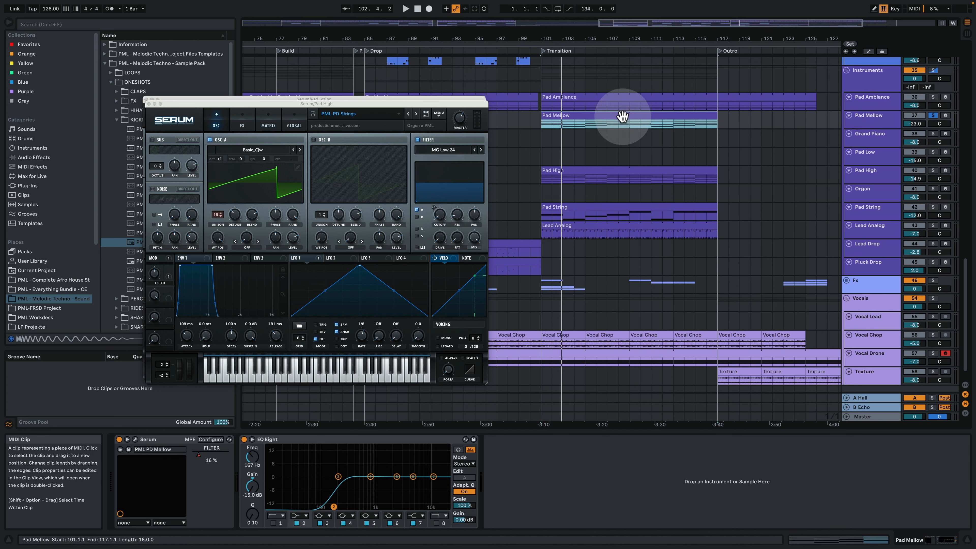
pyautogui.press('space')
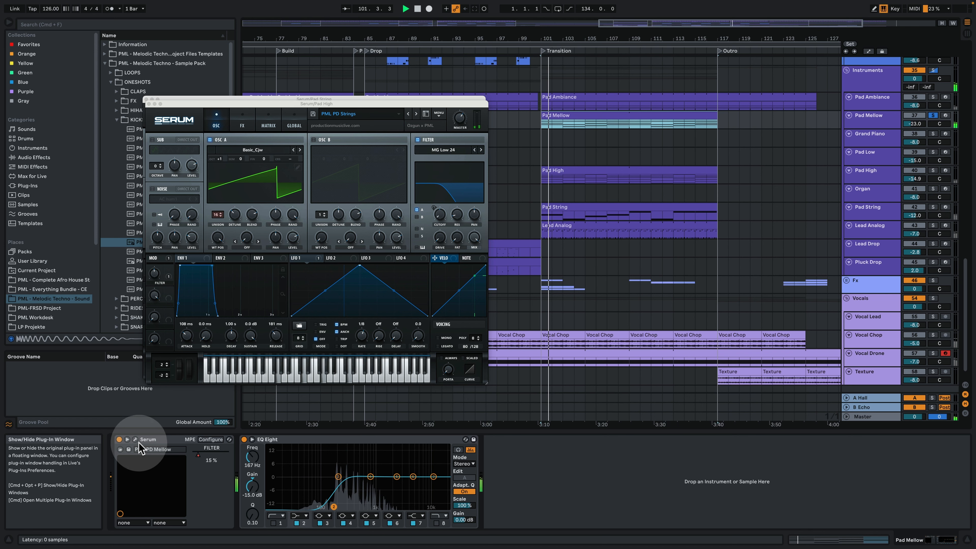
pyautogui.click(135, 439)
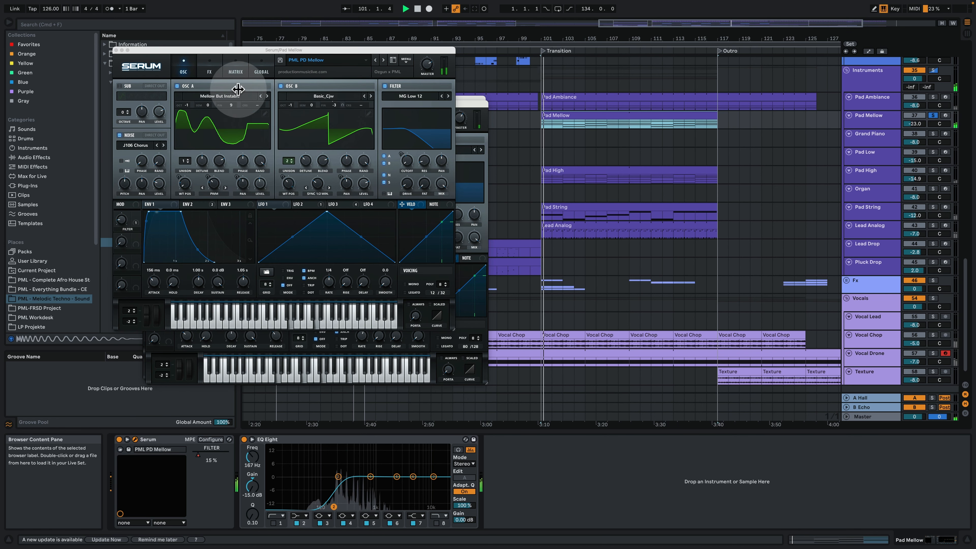
pyautogui.moveTo(251, 51); pyautogui.dragTo(280, 89)
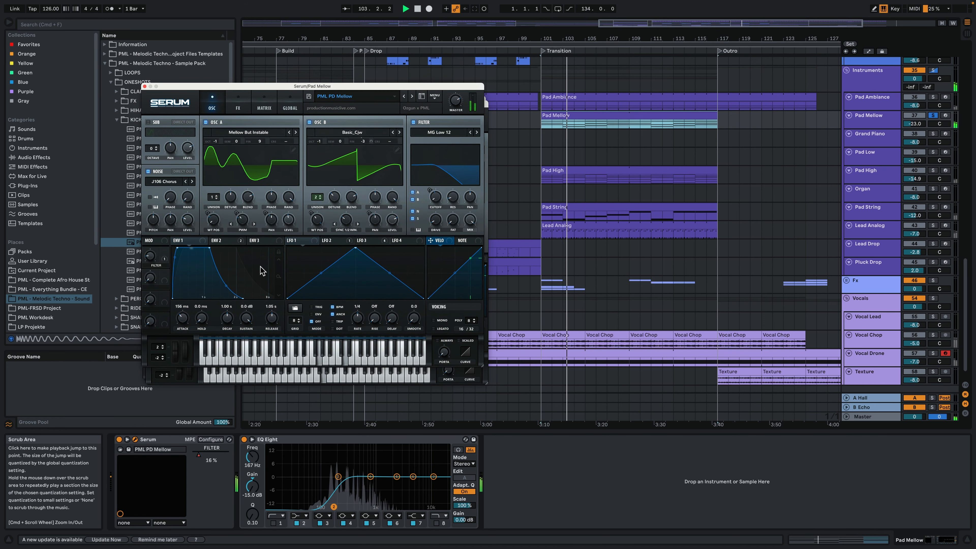
# Check the Pad Mellow patch's Envelope 2 and Envelope 1 settings, and stop playback
pyautogui.click(224, 243)
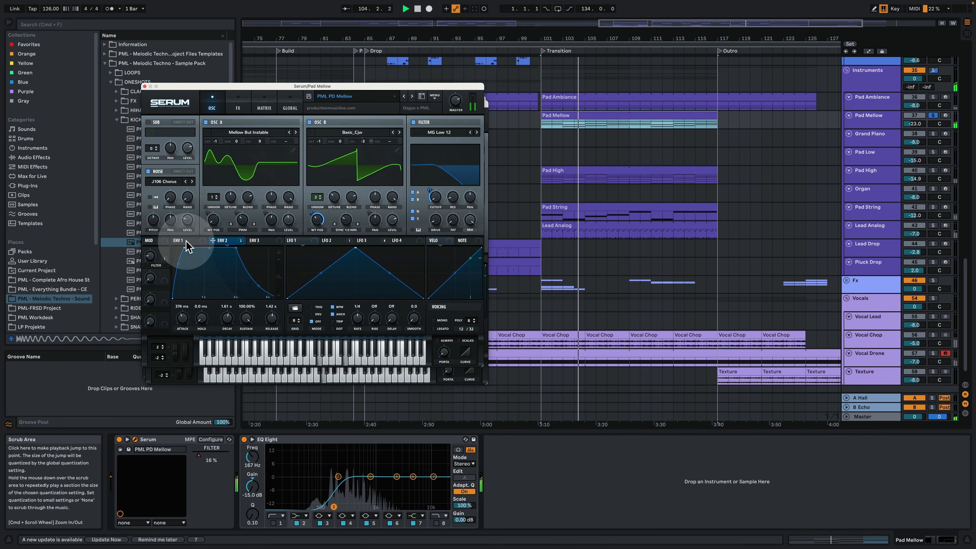
pyautogui.click(187, 245)
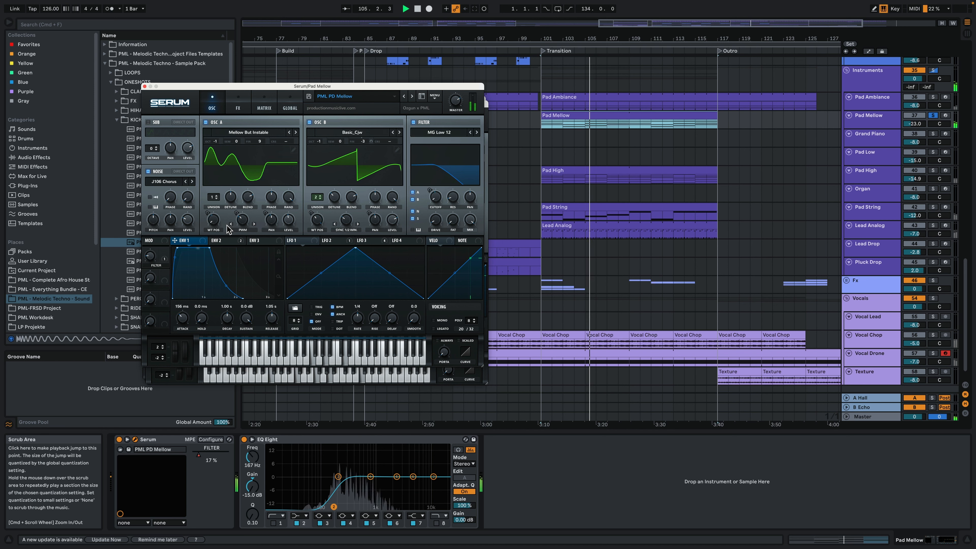
pyautogui.press('space')
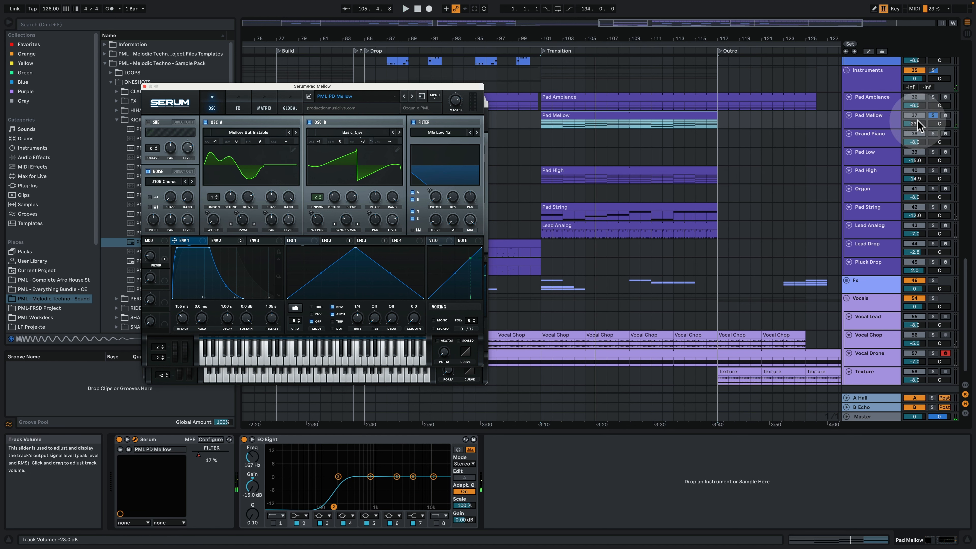
# Open the Lead Analog track's Transition clip in the note editor and close the three open Serum windows
pyautogui.click(861, 228)
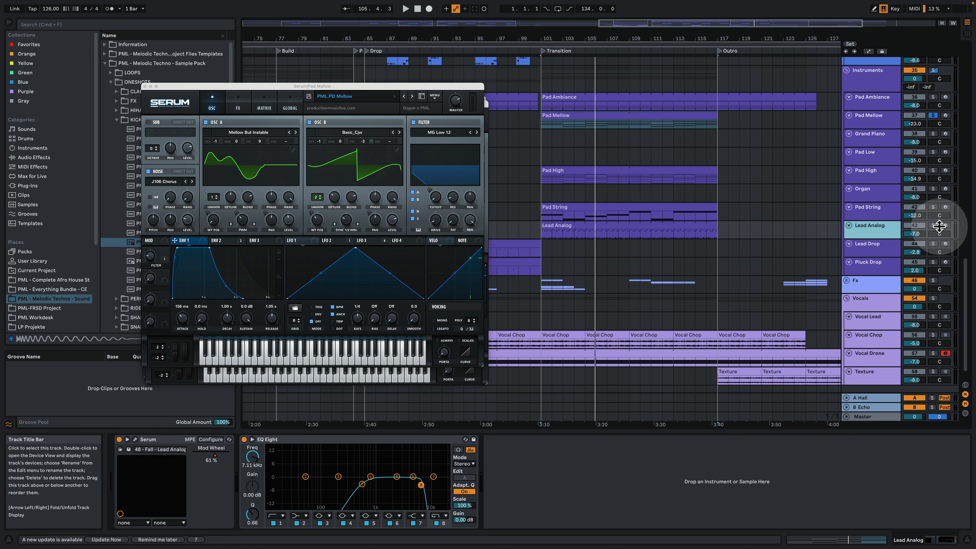
pyautogui.doubleClick(564, 229)
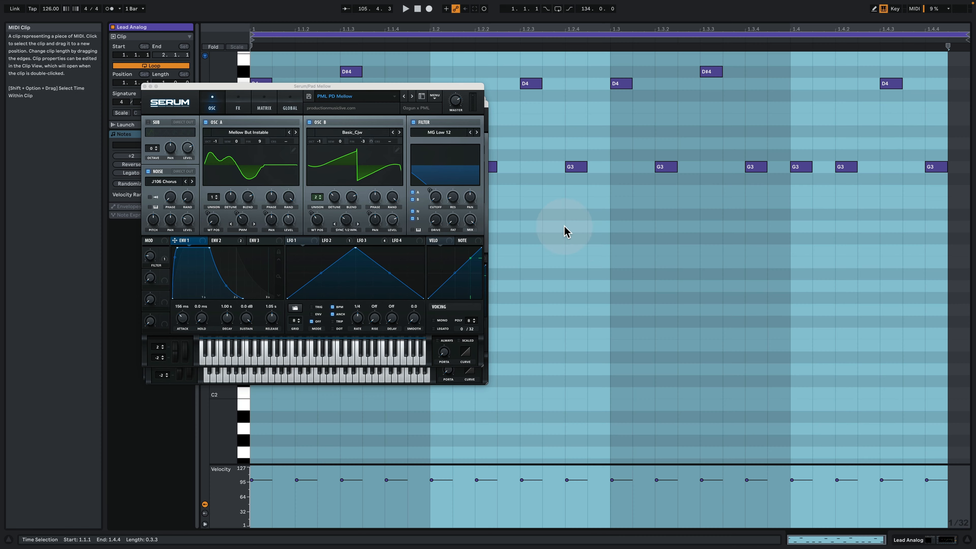
pyautogui.click(145, 87)
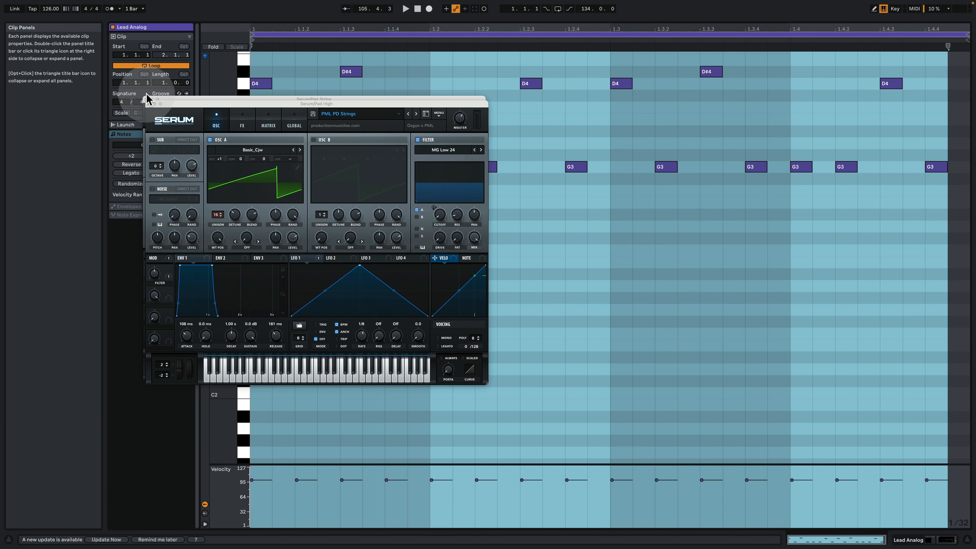
pyautogui.click(148, 103)
pyautogui.click(146, 99)
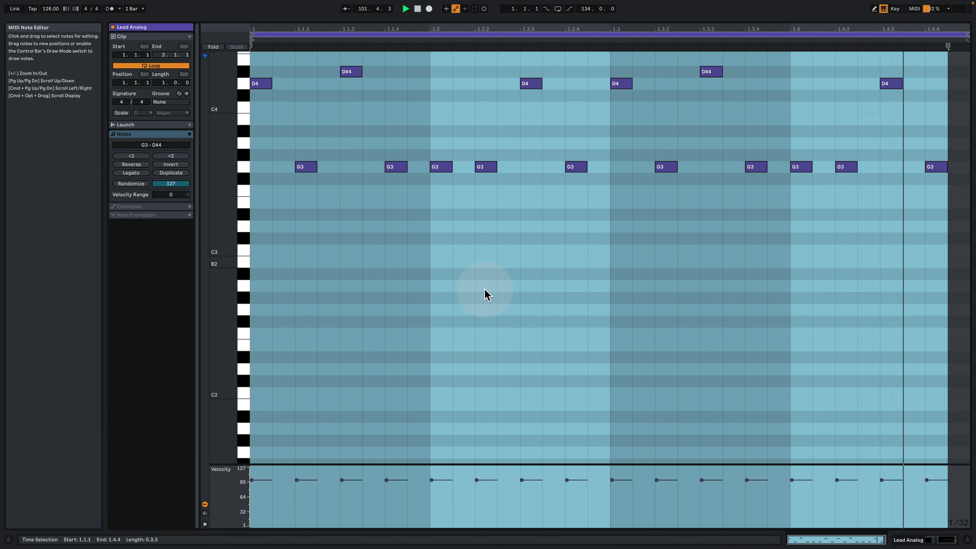
# Examine the Lead Analog arpeggio notes in the editor and show the track's device chain
pyautogui.scroll(2, 486, 292)
pyautogui.scroll(2, 285, 215)
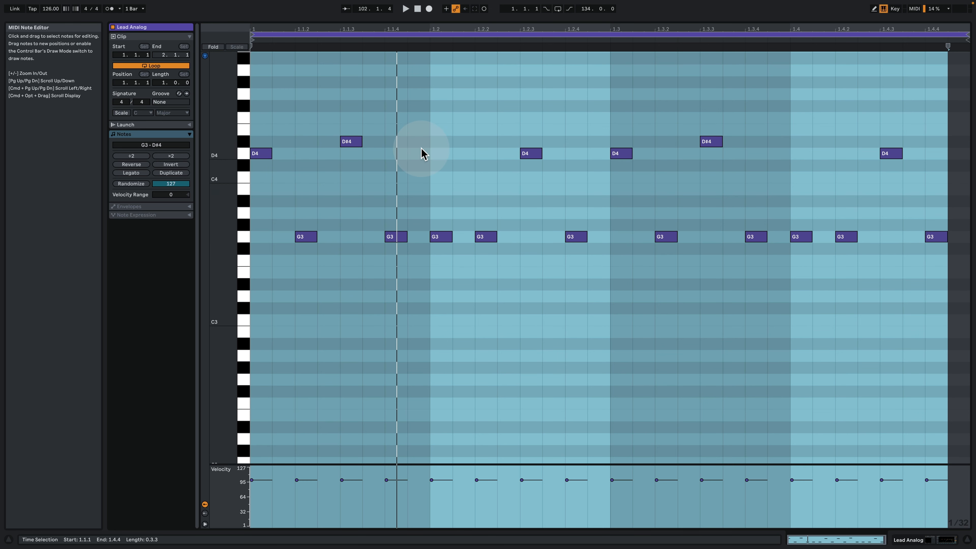
pyautogui.click(940, 542)
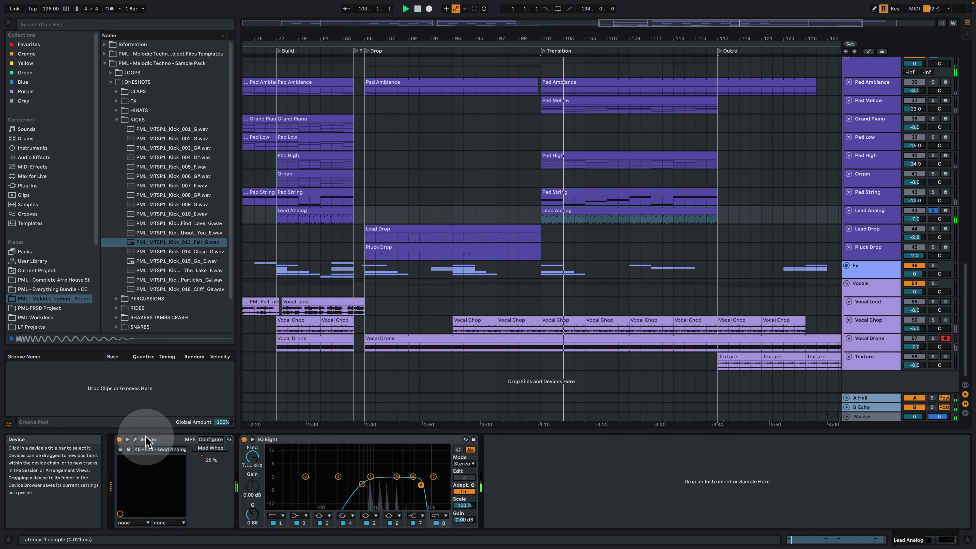
# Check the Lead Analog track's Serum patch, unsolo the track and close the plug-in window
pyautogui.click(136, 438)
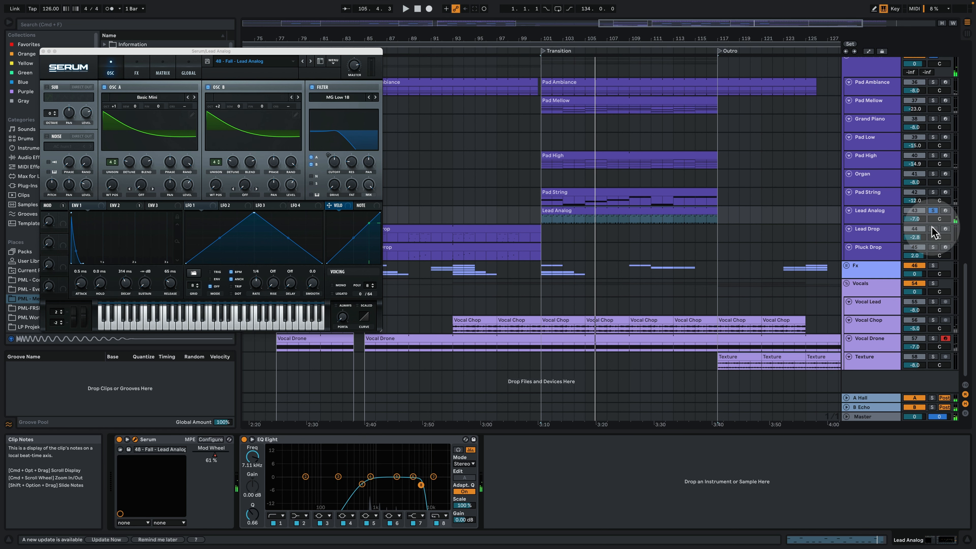
pyautogui.click(934, 211)
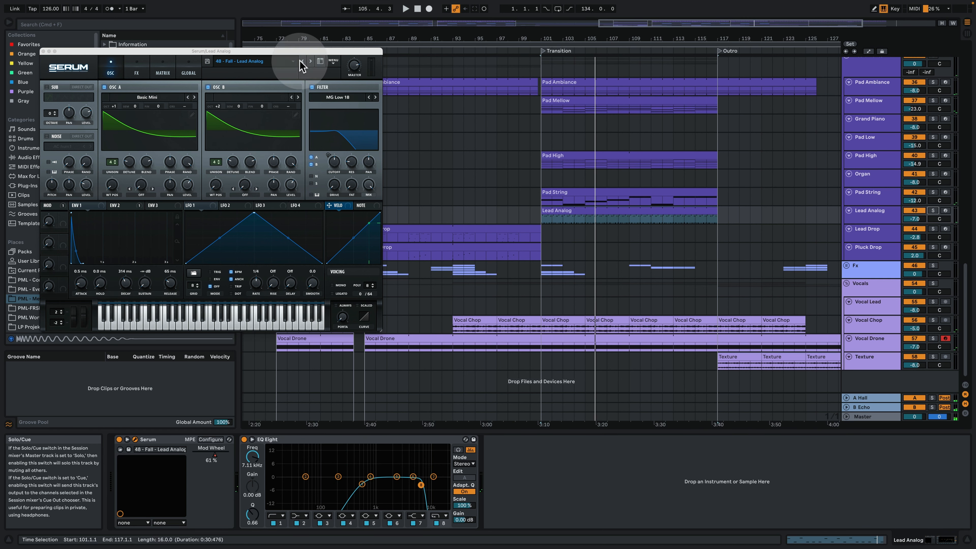
pyautogui.click(43, 53)
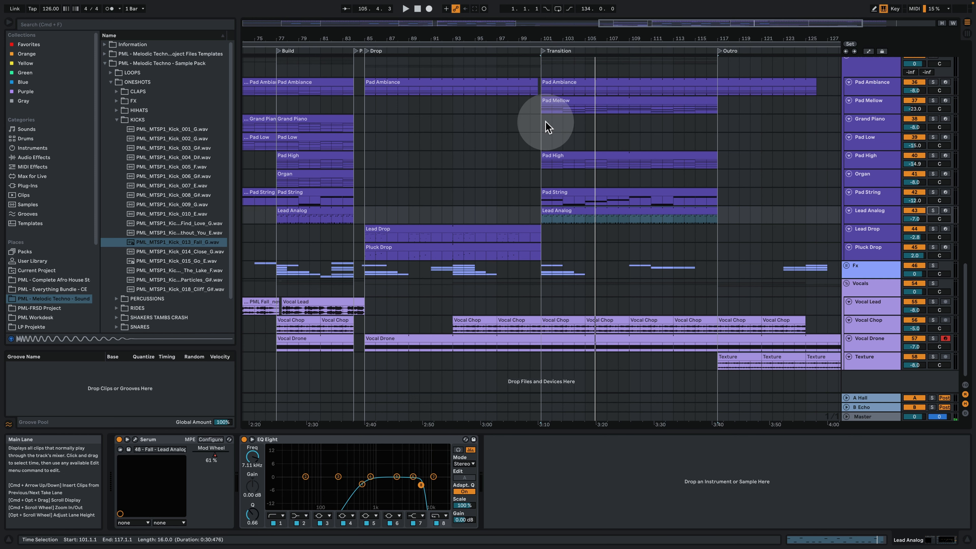
# Play the full mix from the start of the Transition section at bar 101 and look over the bass and instrument tracks
pyautogui.click(552, 128)
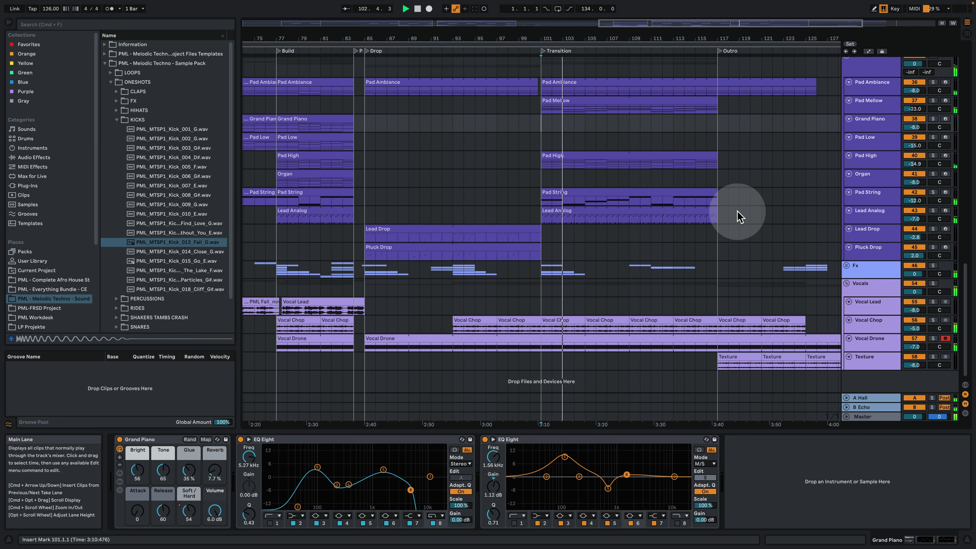
pyautogui.scroll(5, 750, 261)
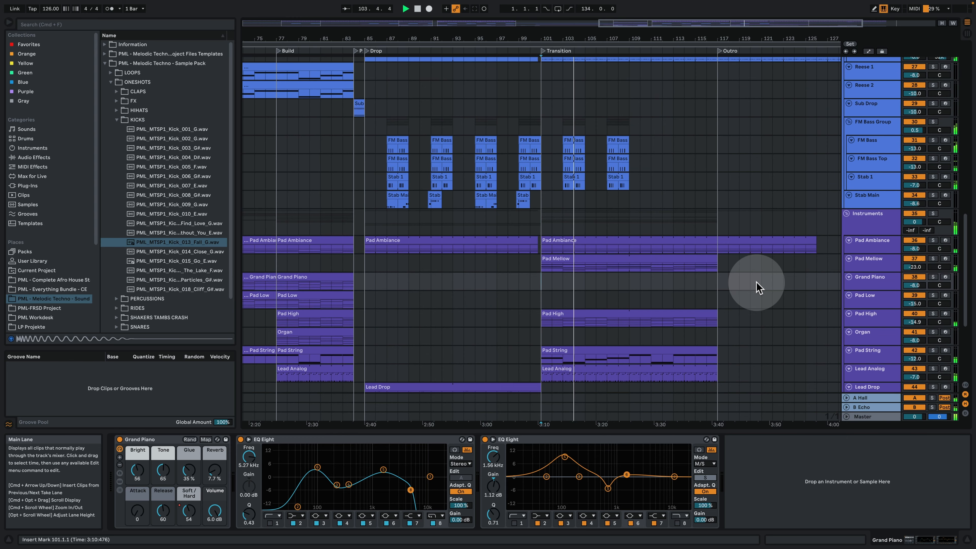
pyautogui.scroll(5, 757, 296)
pyautogui.scroll(-10, 752, 285)
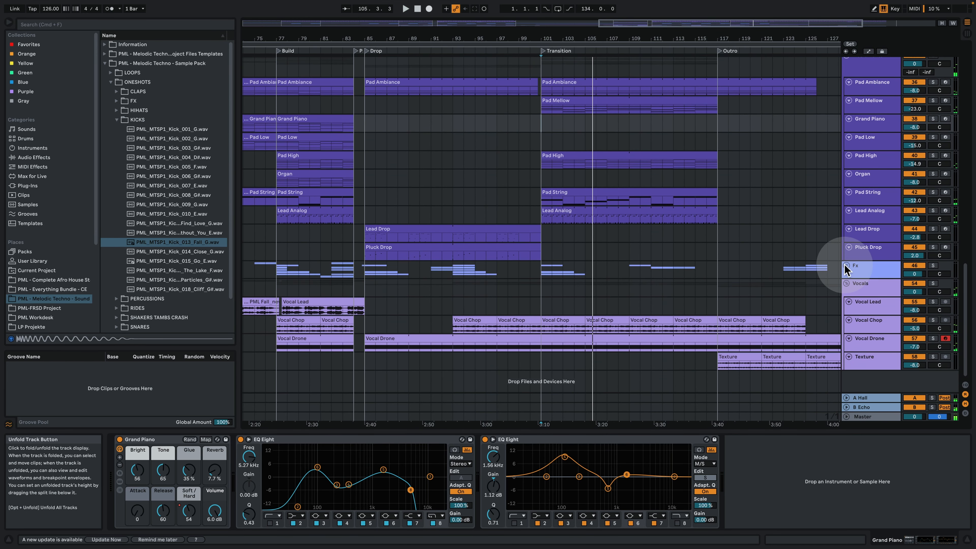
# Unfold the Fx group, solo it and play it from the start of the Transition section
pyautogui.click(847, 266)
pyautogui.scroll(-4, 719, 277)
pyautogui.click(543, 180)
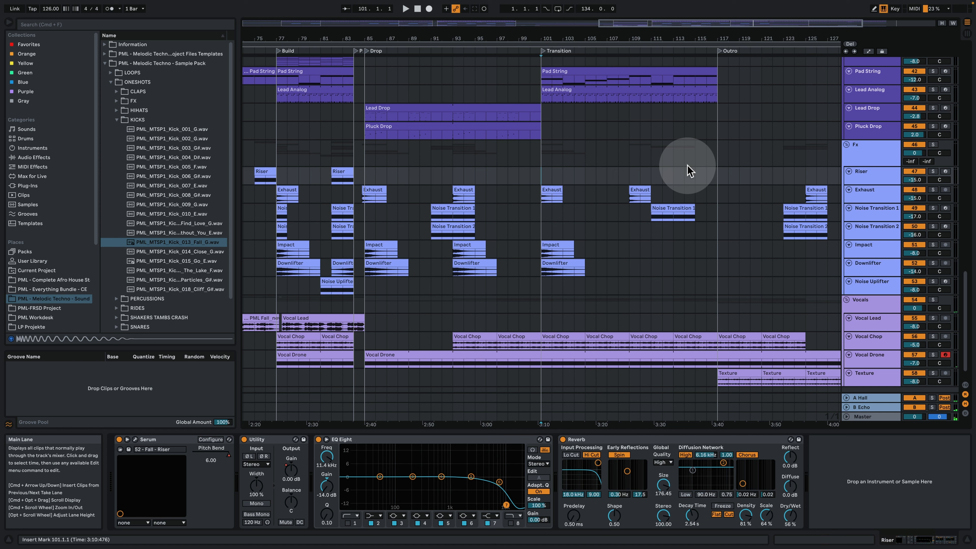
pyautogui.click(932, 145)
pyautogui.press('space')
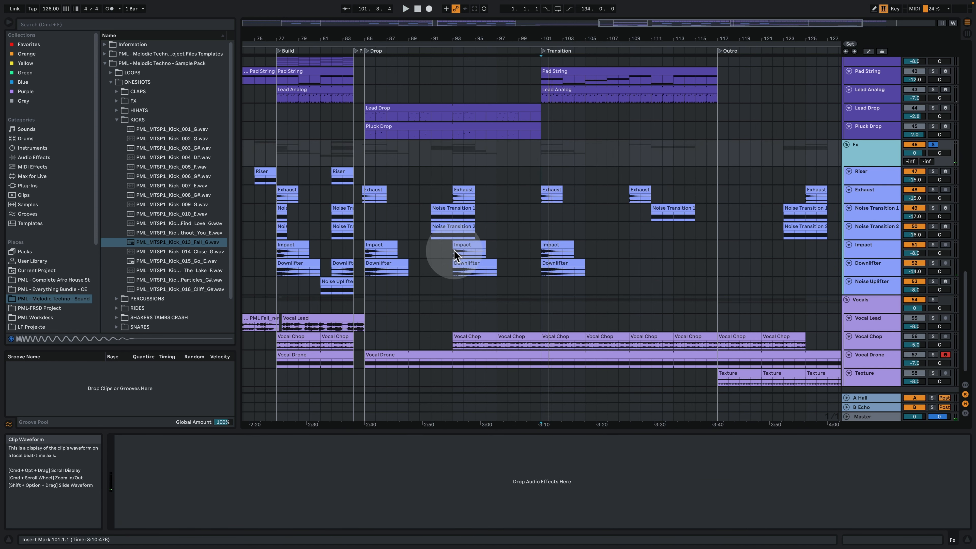
pyautogui.scroll(-1, 465, 254)
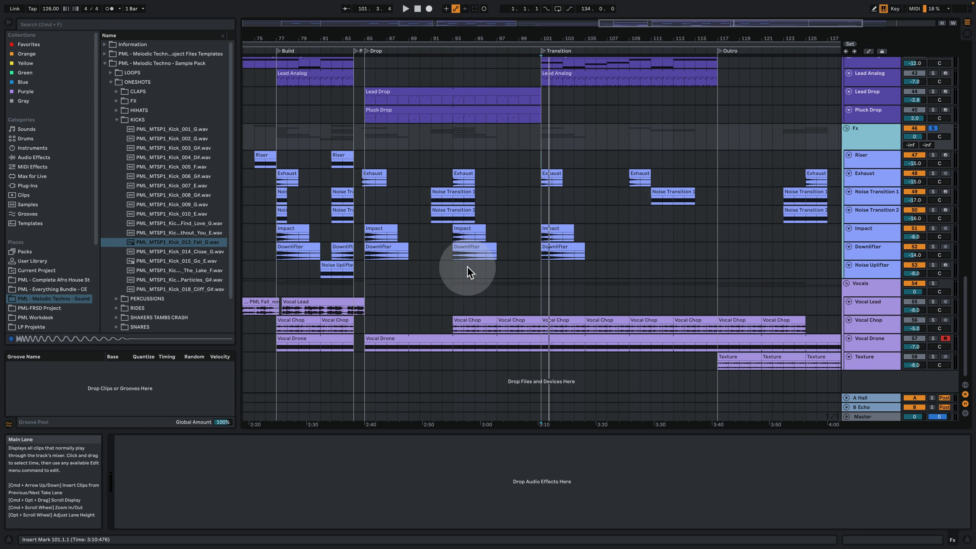
# Solo the Vocal Chop track, play its clip at the start of the Transition section and inspect that clip's waveform
pyautogui.moveTo(556, 33); pyautogui.dragTo(572, 334)
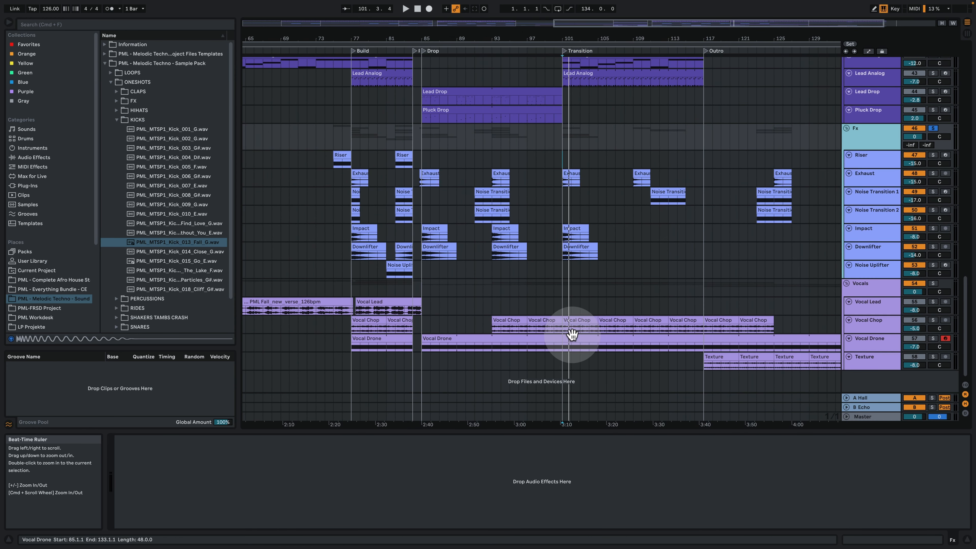
pyautogui.click(573, 323)
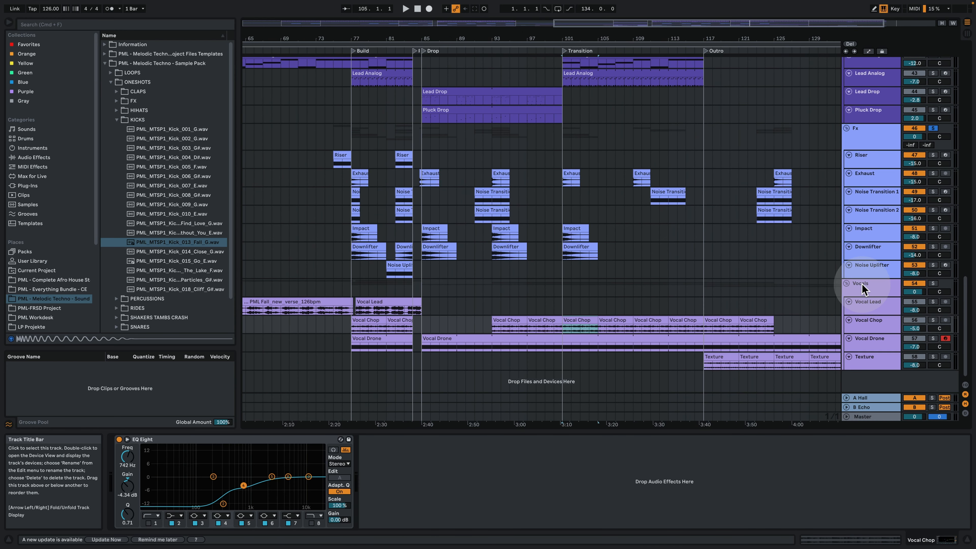
pyautogui.click(941, 282)
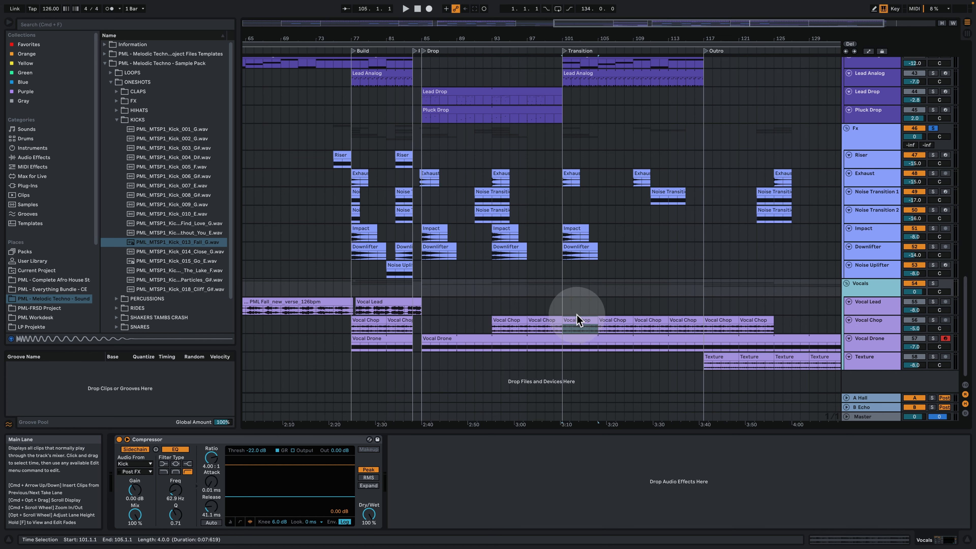
pyautogui.click(578, 323)
pyautogui.click(933, 319)
pyautogui.press('space')
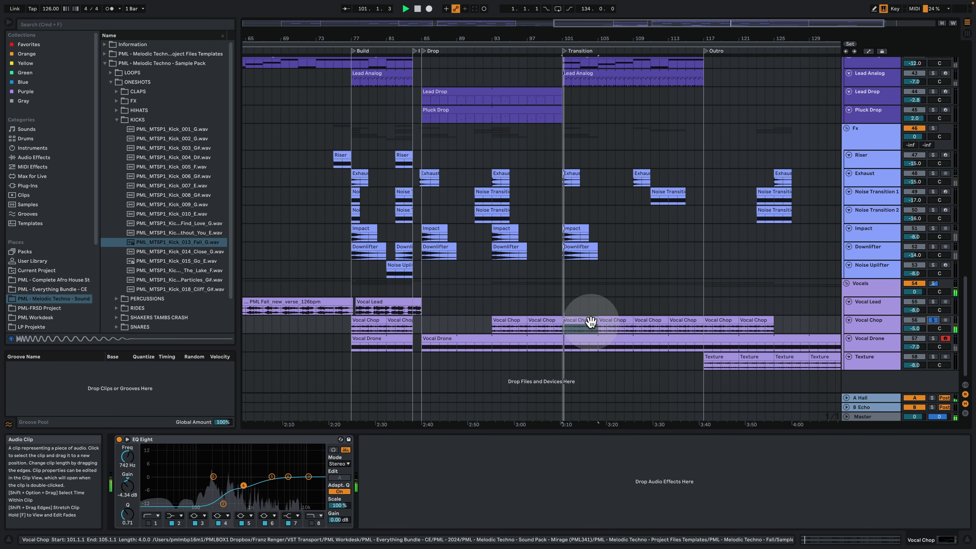
pyautogui.doubleClick(583, 321)
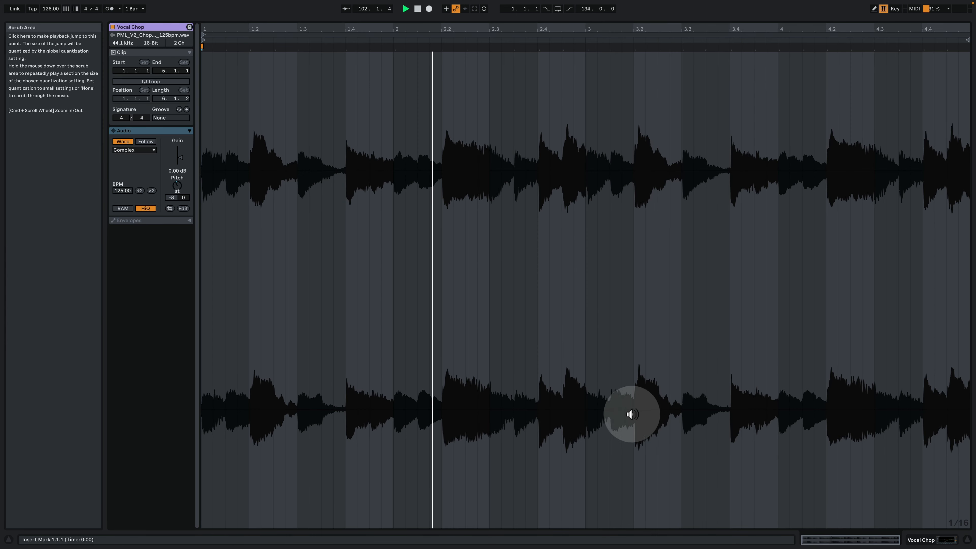
pyautogui.click(930, 541)
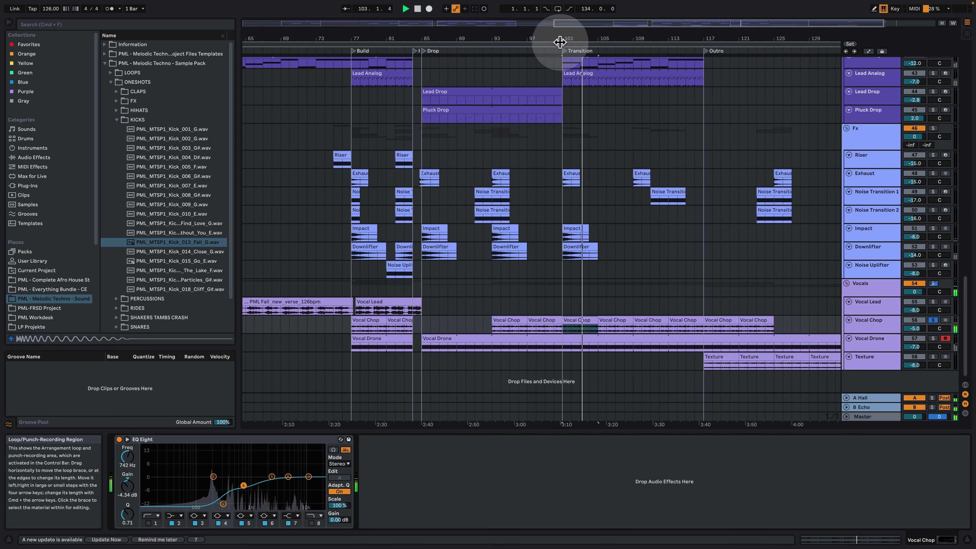
# Unsolo the Vocal Chop track and play the full mix from its first clip at bar 9
pyautogui.moveTo(560, 39); pyautogui.dragTo(560, 14)
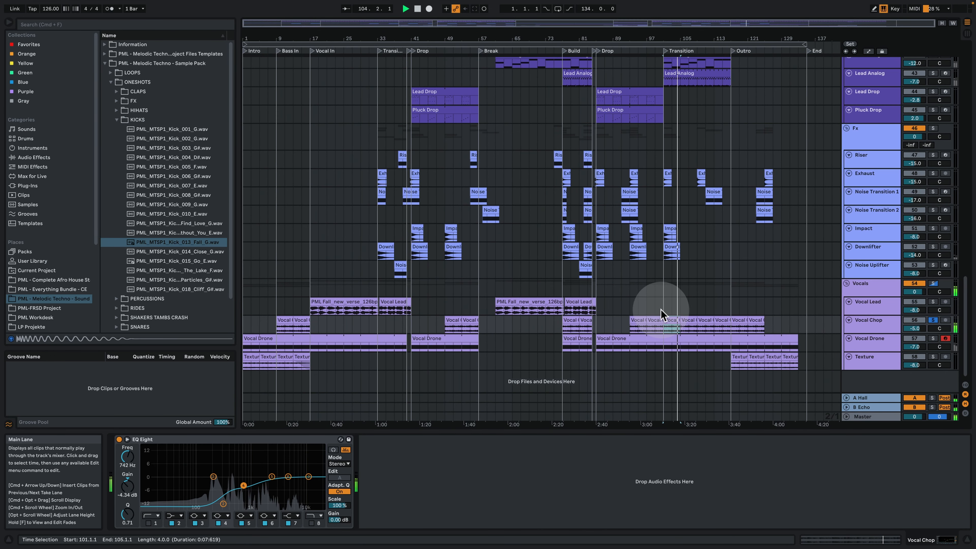
pyautogui.press('space')
pyautogui.click(933, 320)
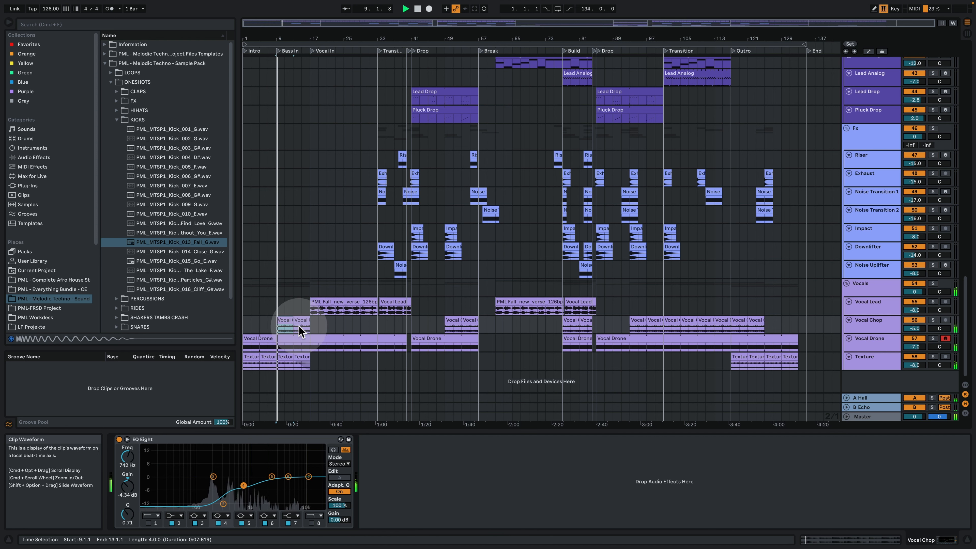
pyautogui.press('space')
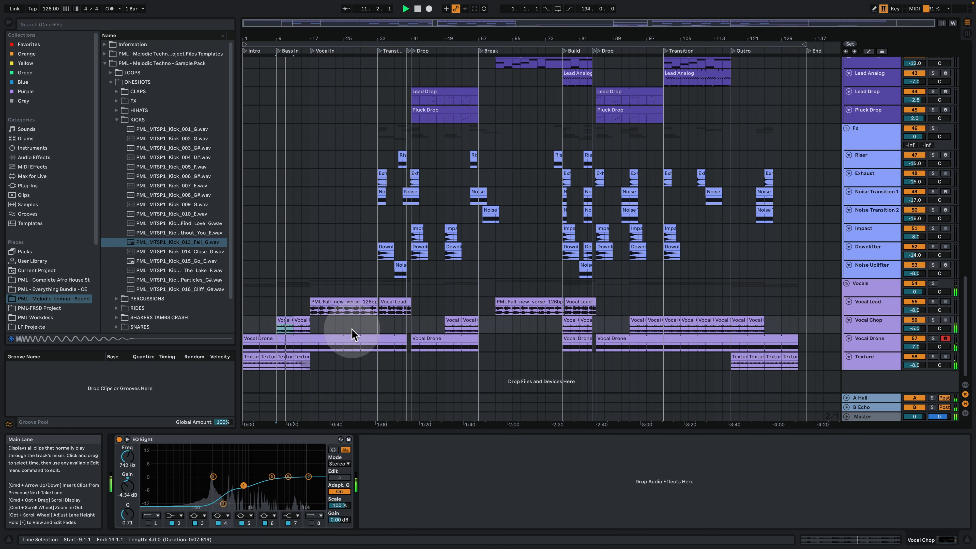
pyautogui.press('space')
# Play the Vocal In section from bar 17 and examine the Vocal Lead track's device chain through to its Reverb
pyautogui.click(324, 301)
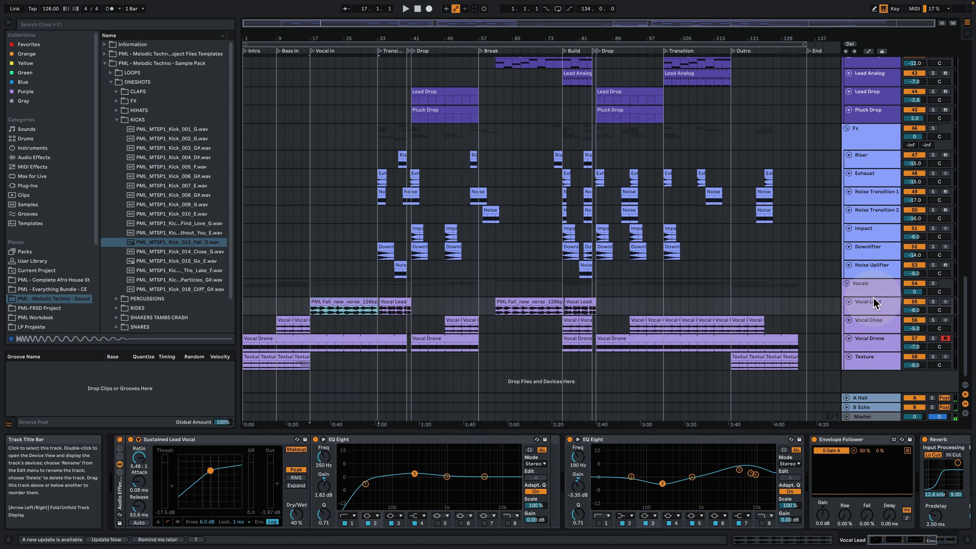
pyautogui.click(313, 323)
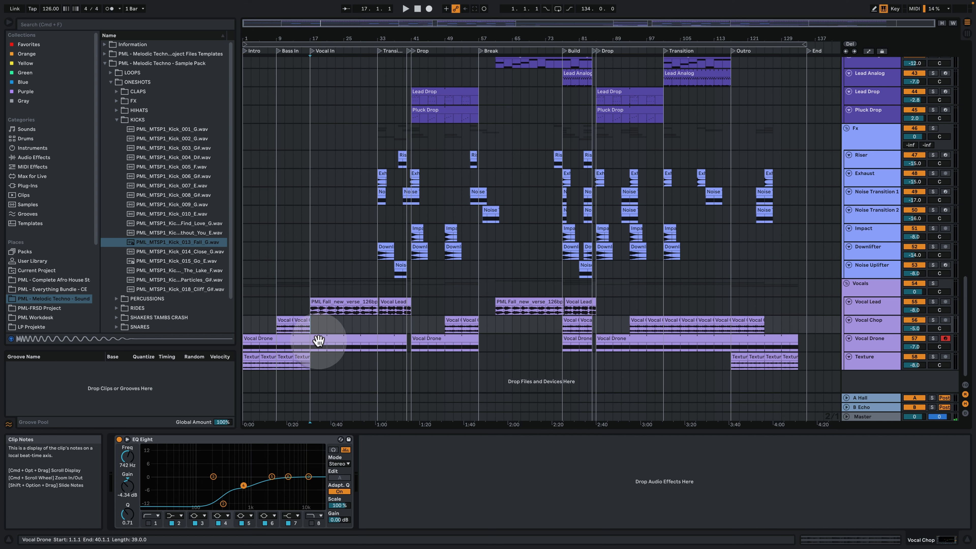
pyautogui.press('space')
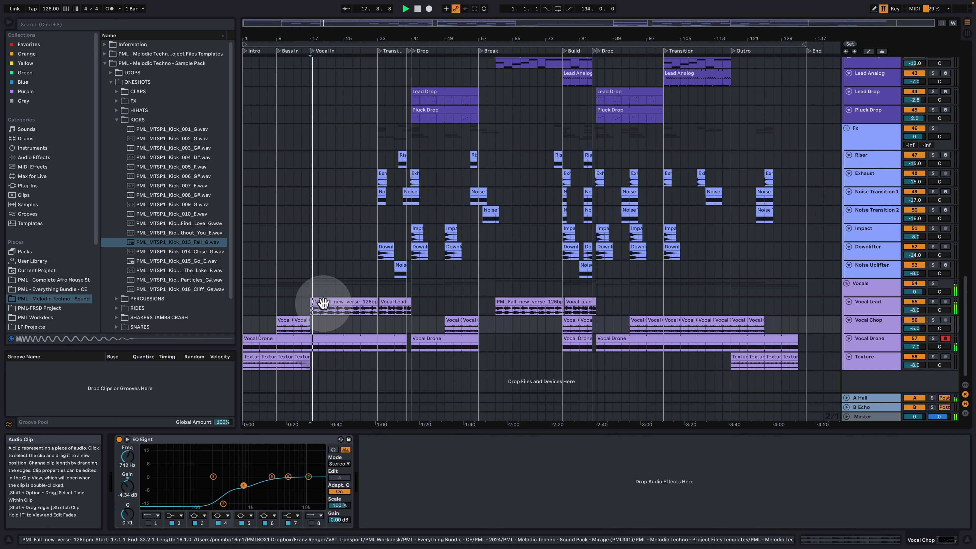
pyautogui.click(871, 310)
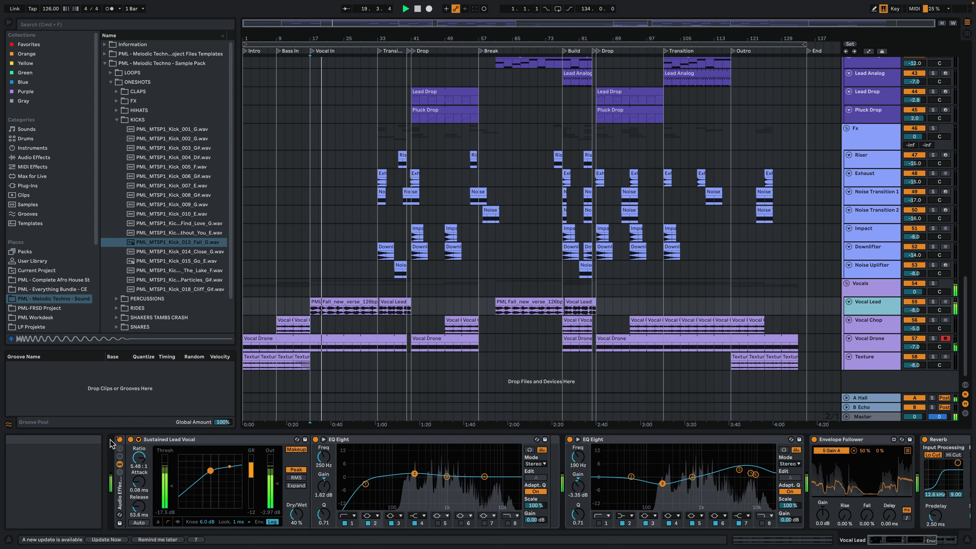
pyautogui.moveTo(894, 539); pyautogui.dragTo(972, 535)
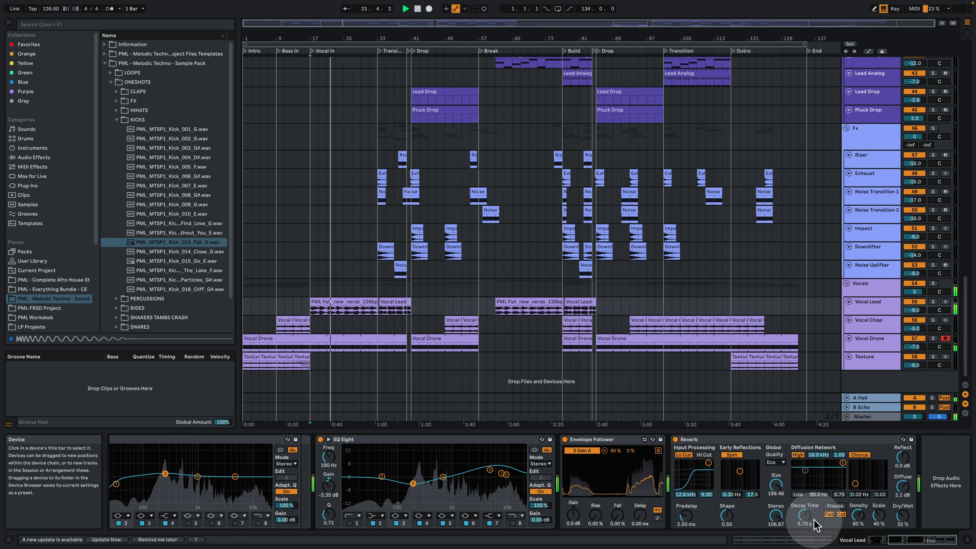
# Audition the Vocal Lead track soloed and then in the mix, and enlarge its track height in the arrangement
pyautogui.click(933, 302)
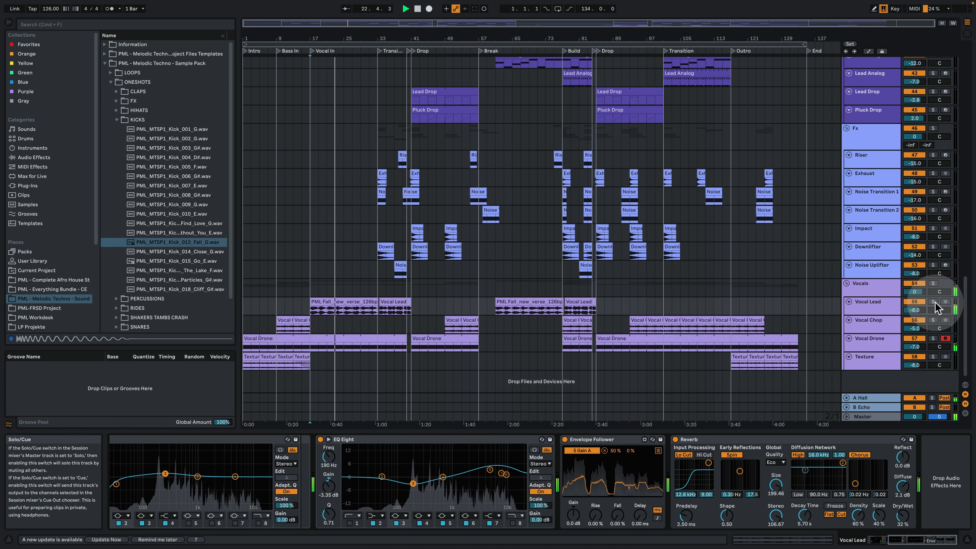
pyautogui.moveTo(869, 314); pyautogui.dragTo(869, 333)
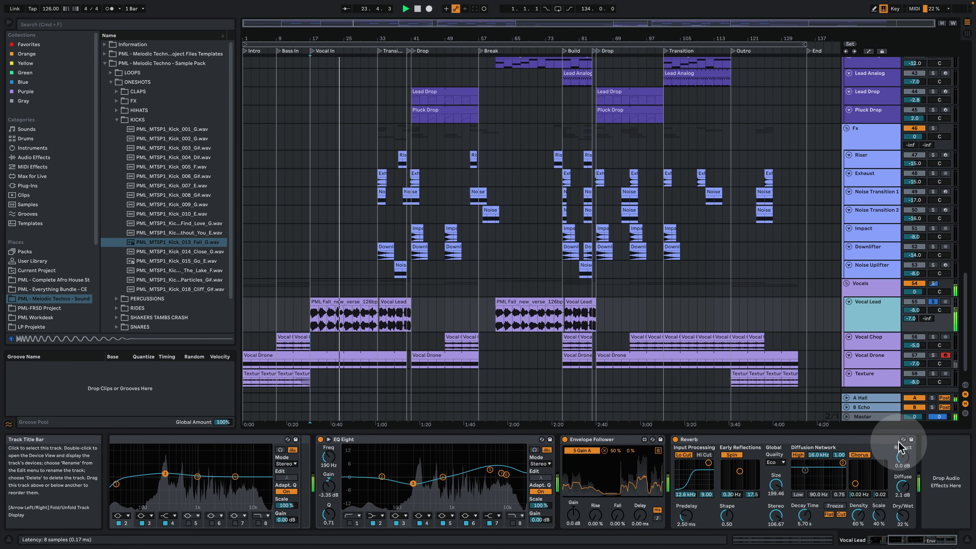
pyautogui.click(933, 302)
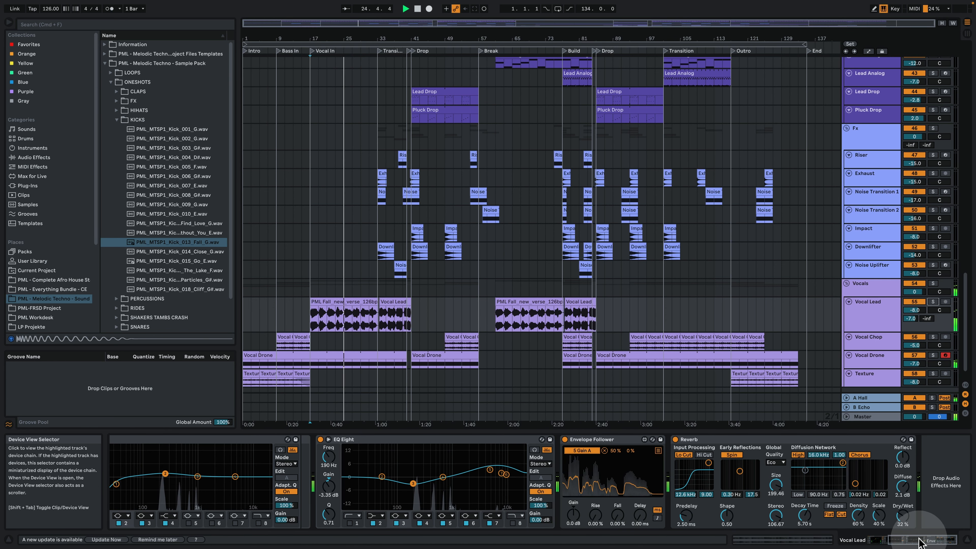
pyautogui.moveTo(920, 539); pyautogui.dragTo(868, 534)
pyautogui.scroll(-2, 321, 343)
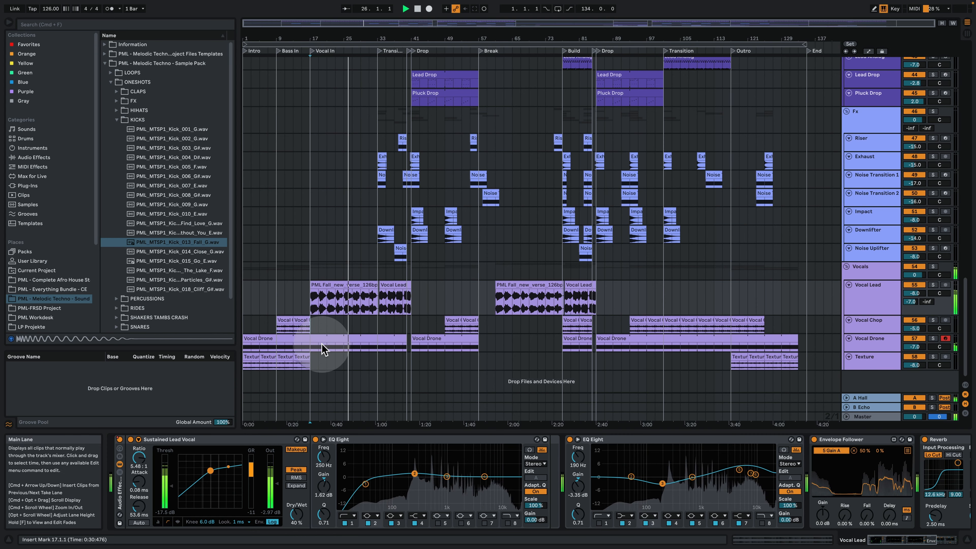
# Examine the device chains of the Vocal Drone track, the Vocal Lead track and the A Hall return
pyautogui.click(342, 338)
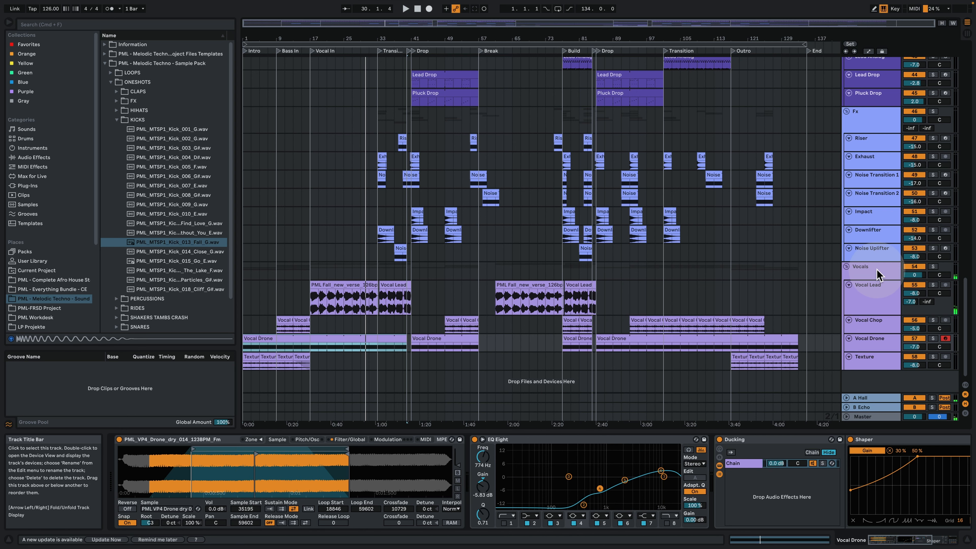
pyautogui.click(869, 287)
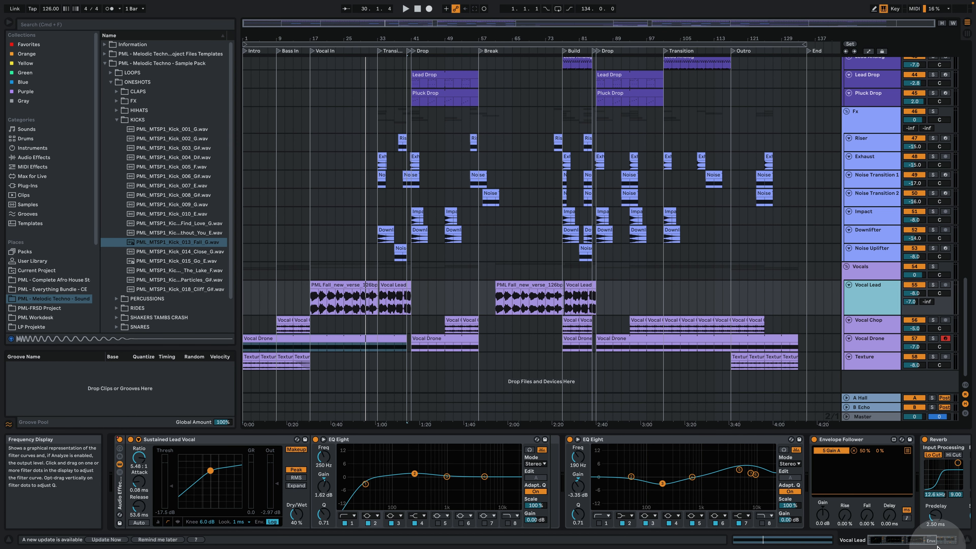
pyautogui.hscroll(8, 484, 484)
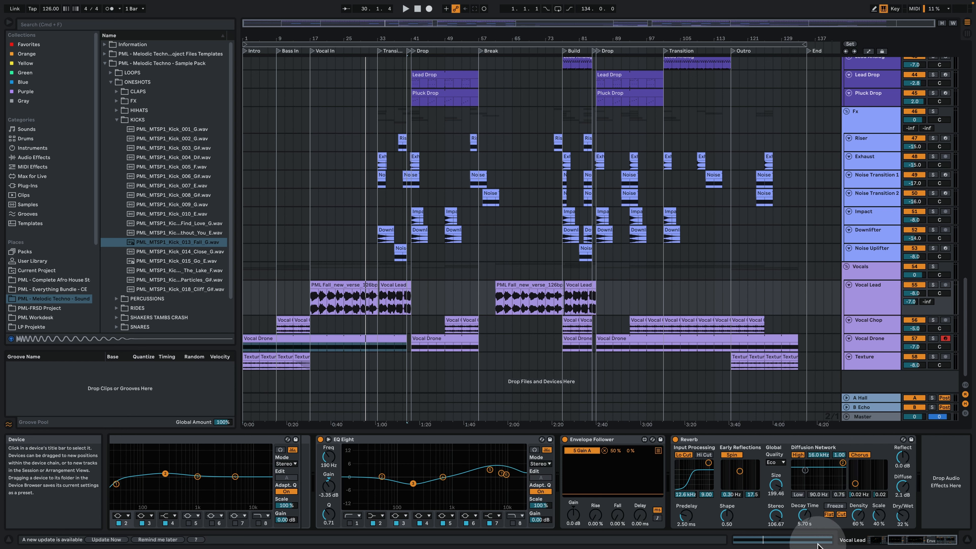
pyautogui.click(869, 294)
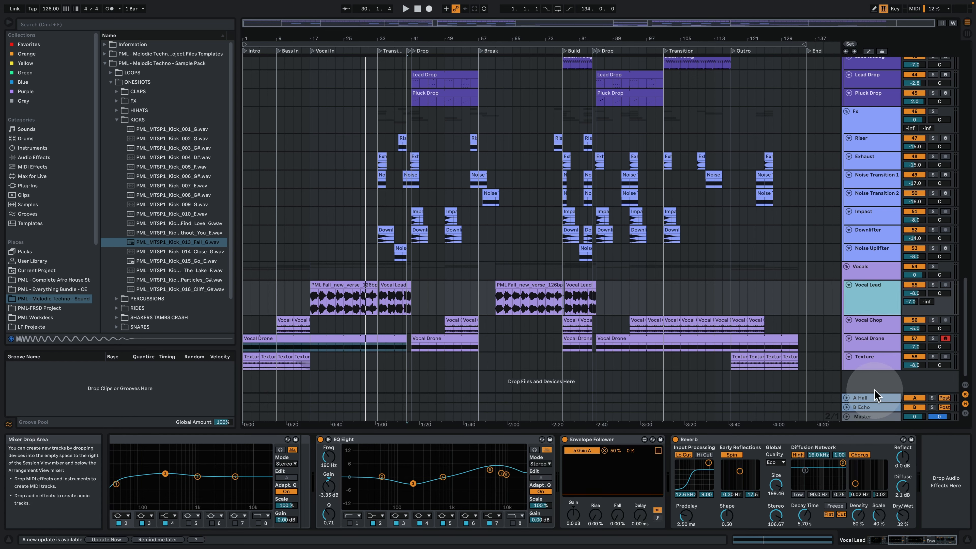
pyautogui.click(872, 397)
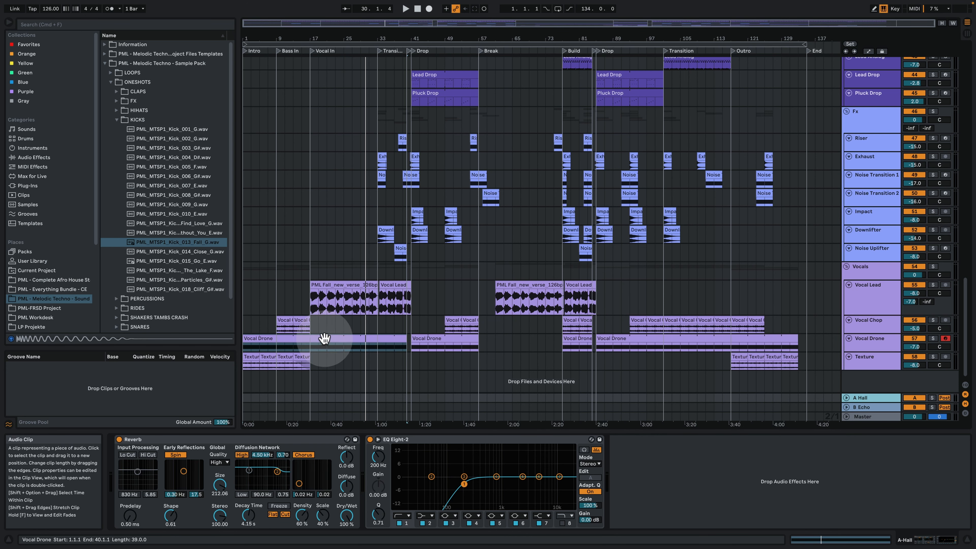
# Solo the Texture track, play its clip from bar 5 and open the clip's waveform
pyautogui.click(268, 357)
pyautogui.click(878, 357)
pyautogui.click(933, 356)
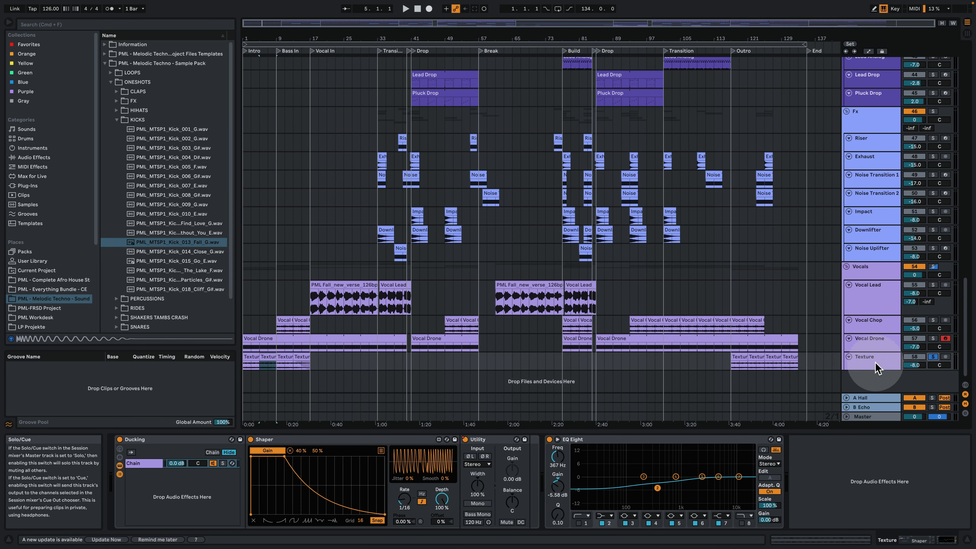
pyautogui.press('space')
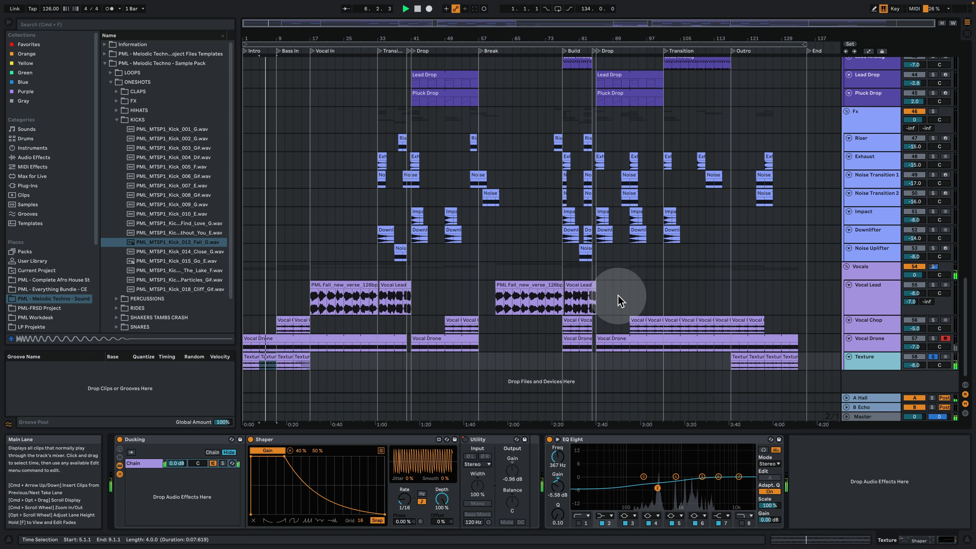
pyautogui.doubleClick(268, 354)
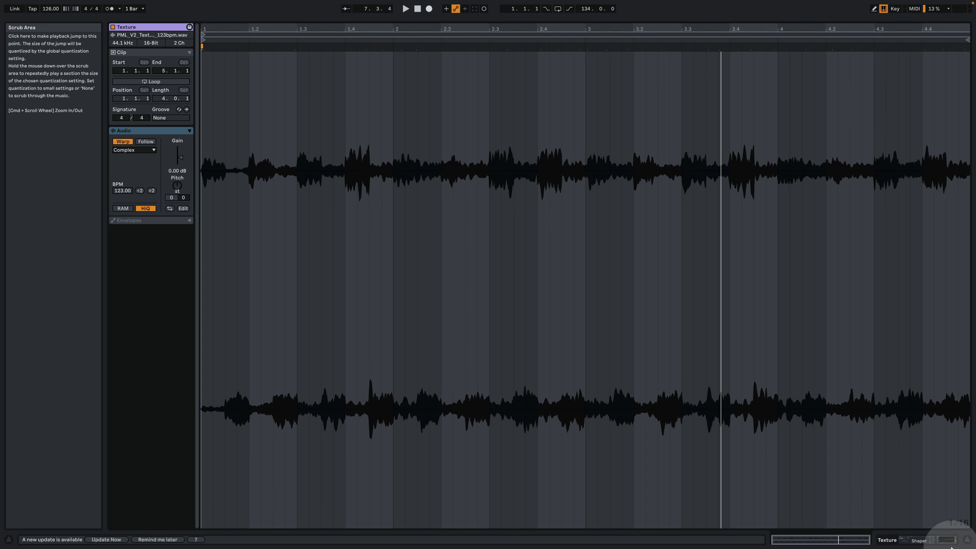
# Unsolo the Texture track and hide its clip and device details to enlarge the arrangement
pyautogui.click(944, 540)
pyautogui.scroll(3, 613, 237)
pyautogui.scroll(-3, 615, 240)
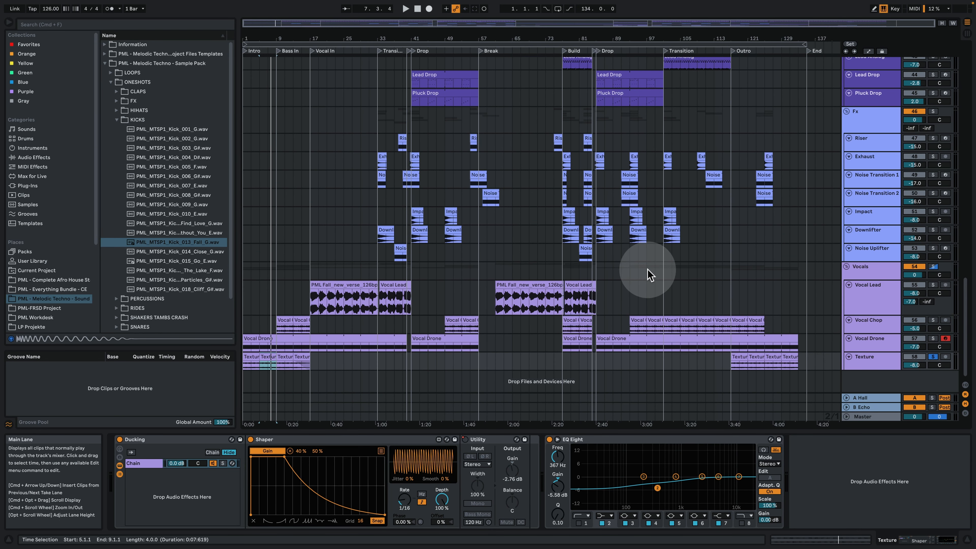
pyautogui.click(934, 357)
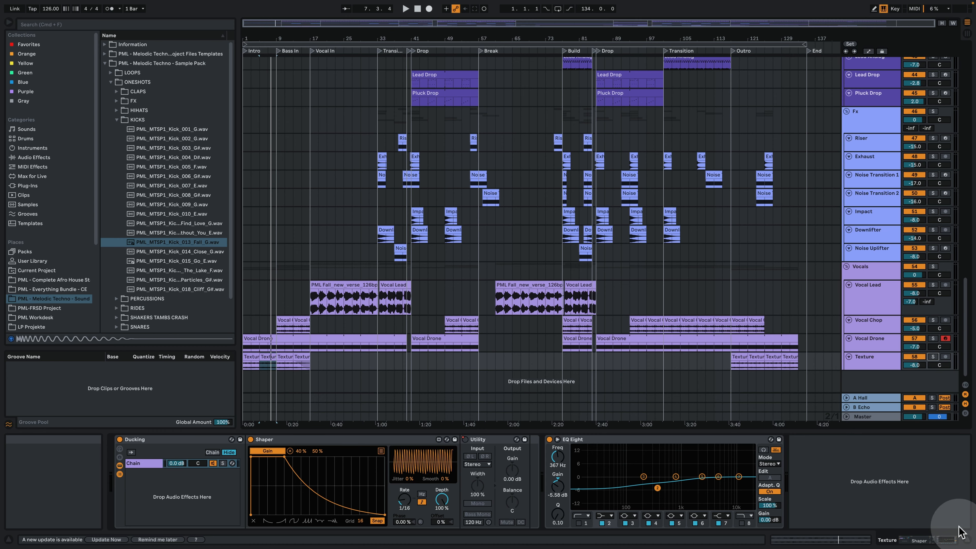
pyautogui.click(966, 541)
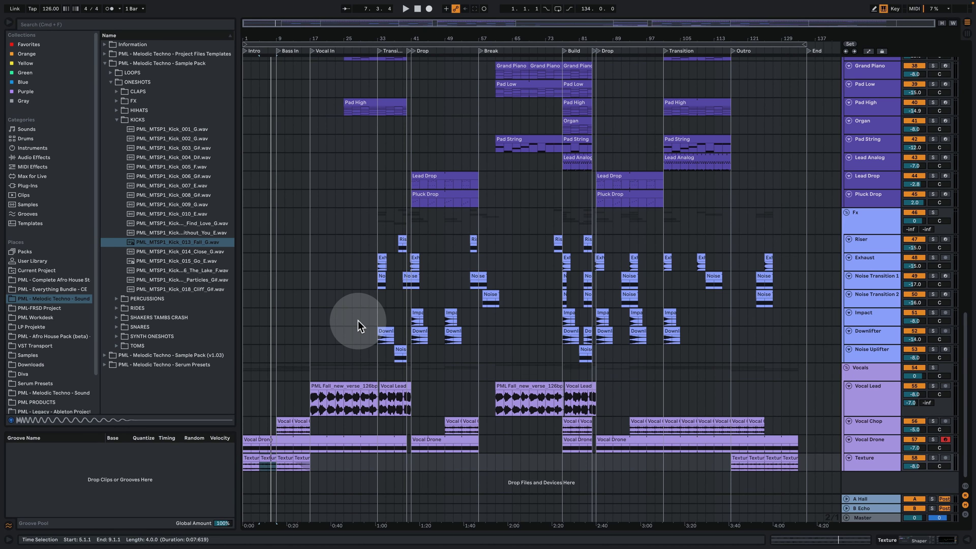
# Play the full mix from bar 9, at the start of the Bass In section
pyautogui.click(275, 410)
pyautogui.press('space')
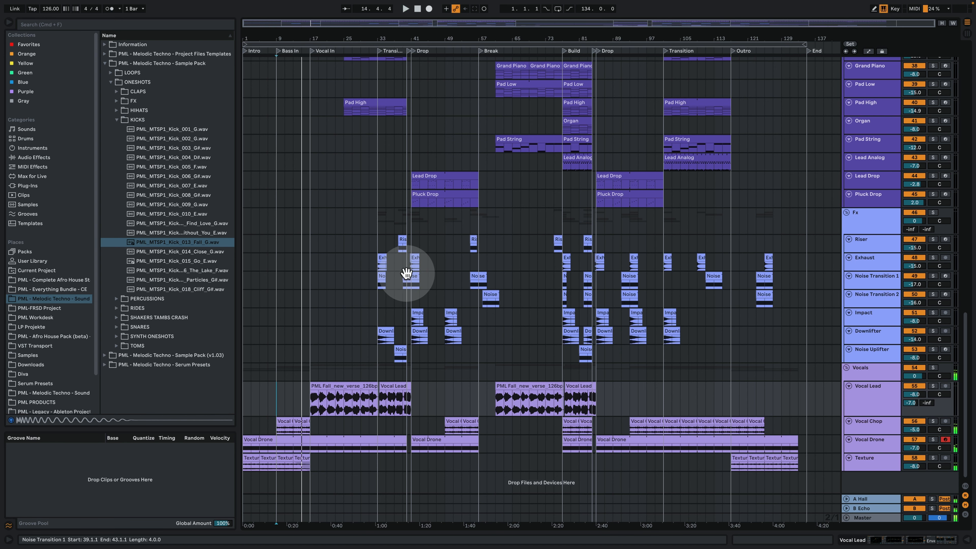
# Solo the Drums group and play it from bar 85 at the second Drop, examining its kick and clap tracks
pyautogui.scroll(15, 430, 327)
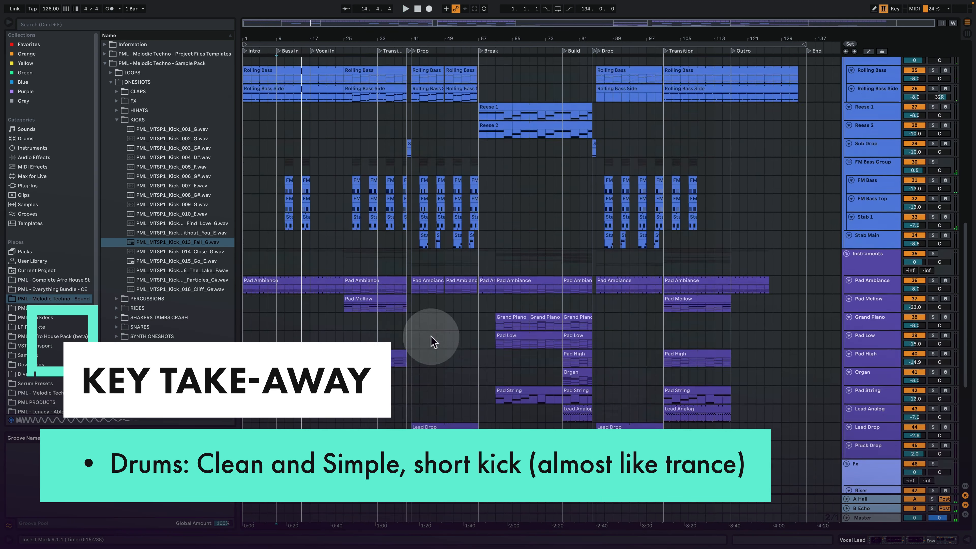
pyautogui.scroll(5, 596, 269)
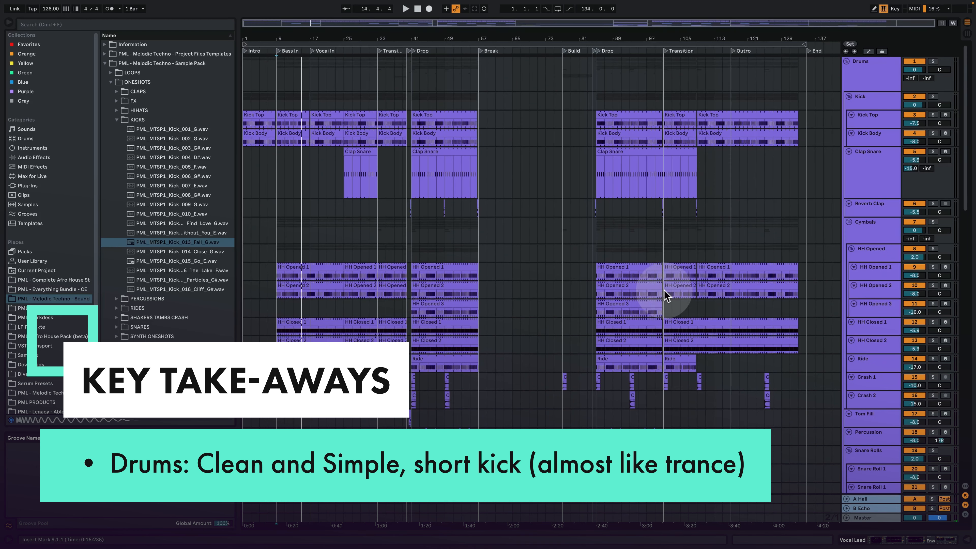
pyautogui.click(863, 75)
pyautogui.click(598, 77)
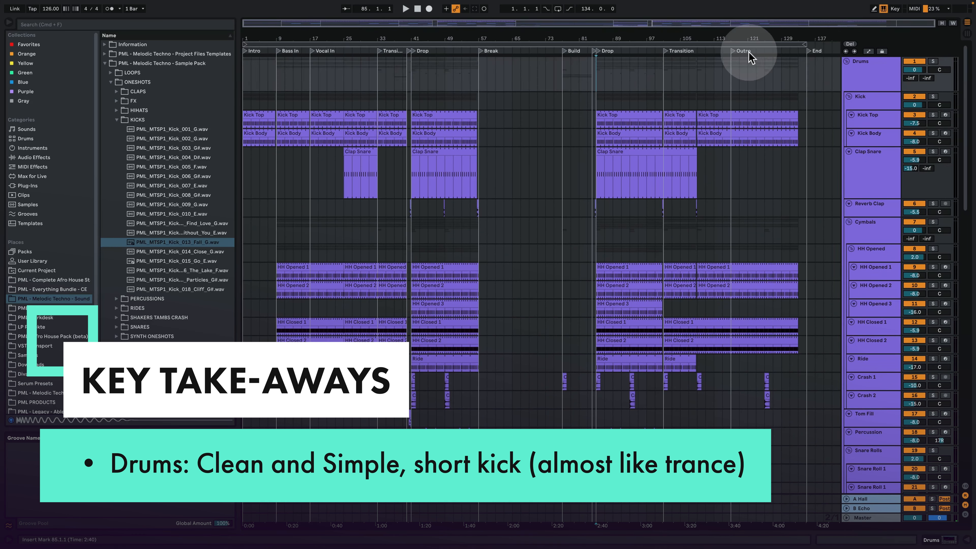
pyautogui.click(874, 79)
pyautogui.press('space')
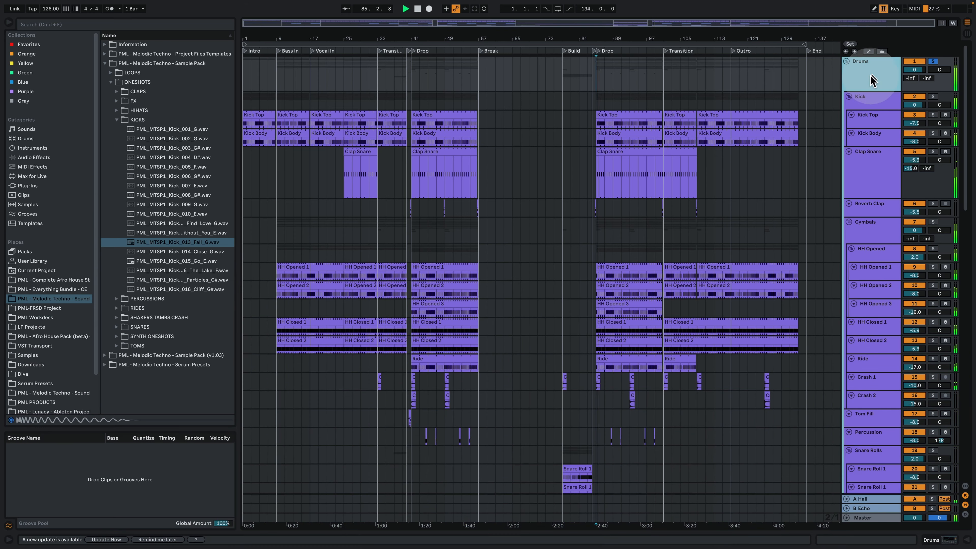
pyautogui.click(932, 61)
pyautogui.moveTo(621, 39); pyautogui.dragTo(582, 100)
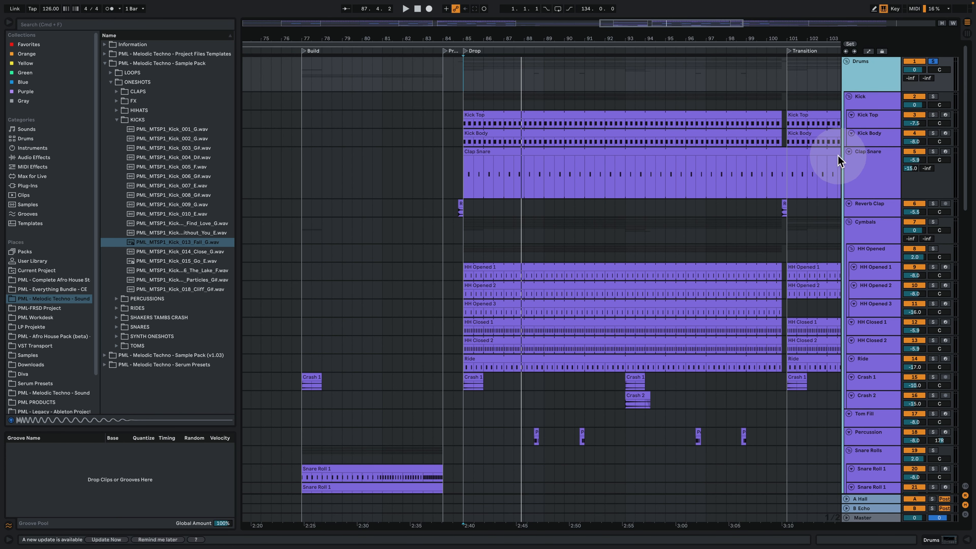
pyautogui.click(868, 143)
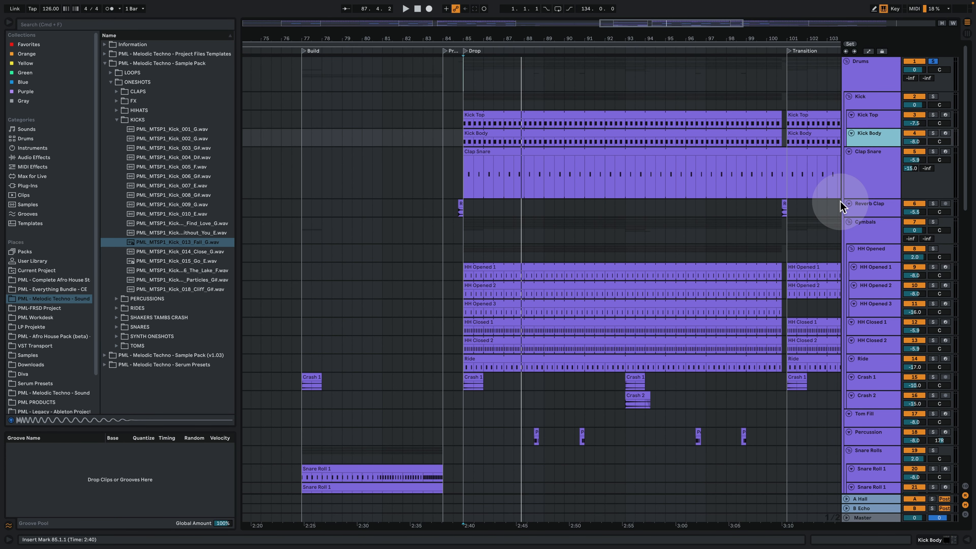
# Solo the Bass group and select the Rolling Bass clip that starts at bar 85
pyautogui.scroll(-10, 840, 201)
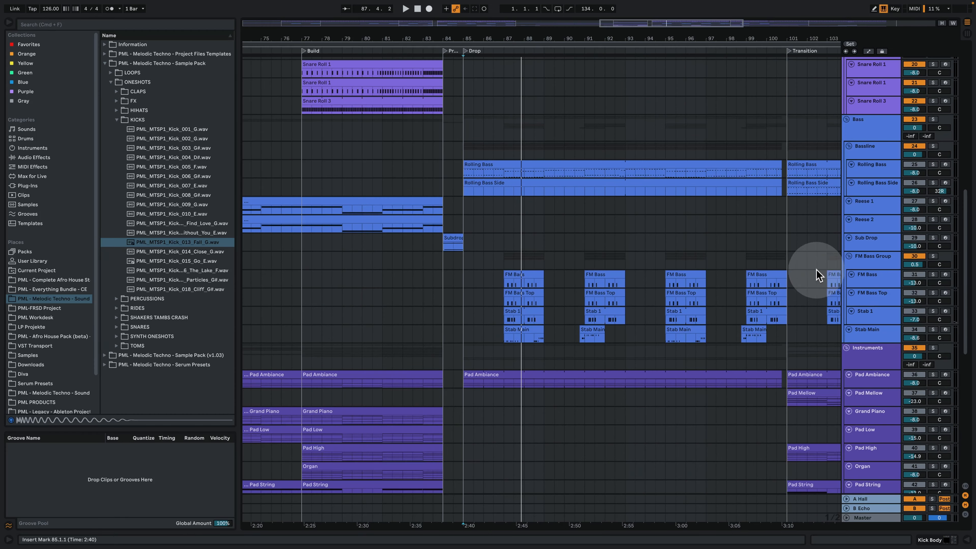
pyautogui.click(933, 119)
pyautogui.click(884, 127)
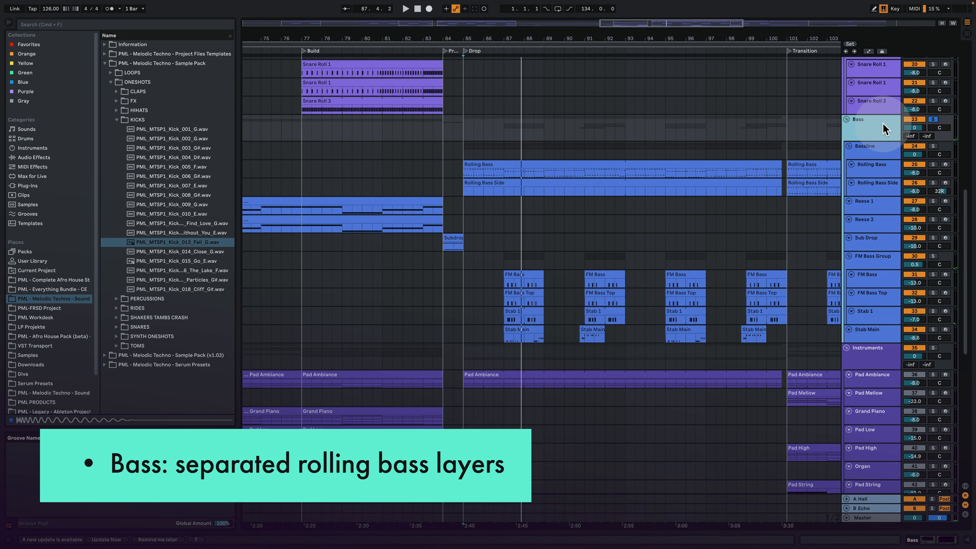
pyautogui.click(468, 132)
pyautogui.click(467, 163)
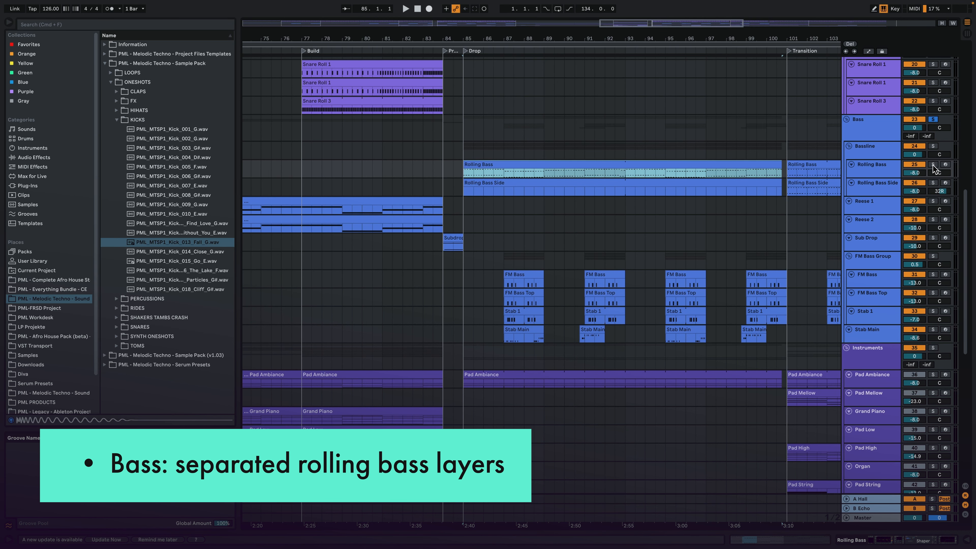
pyautogui.moveTo(604, 39); pyautogui.dragTo(463, 28)
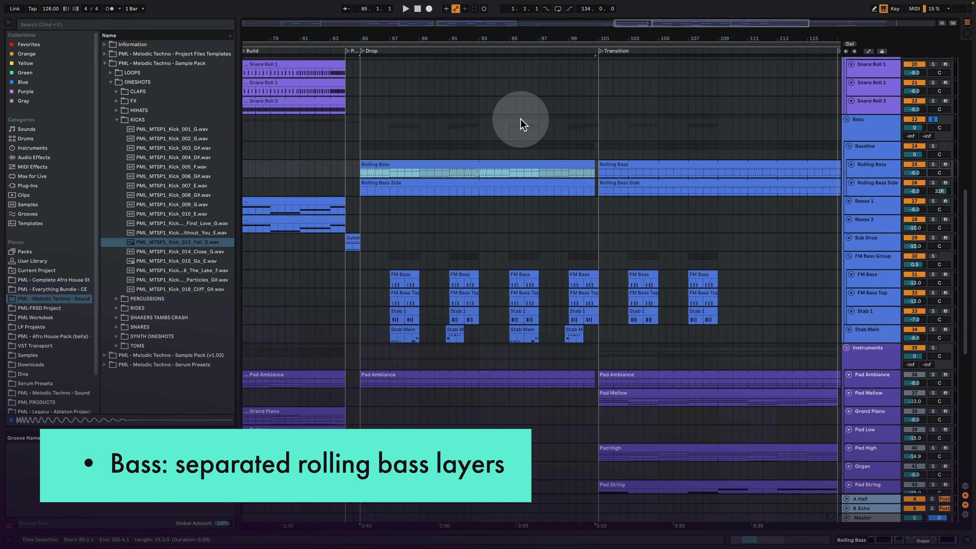
# Select the Rolling Bass Side clip at bar 101 and audition the bass layers from the start of the Transition
pyautogui.click(597, 150)
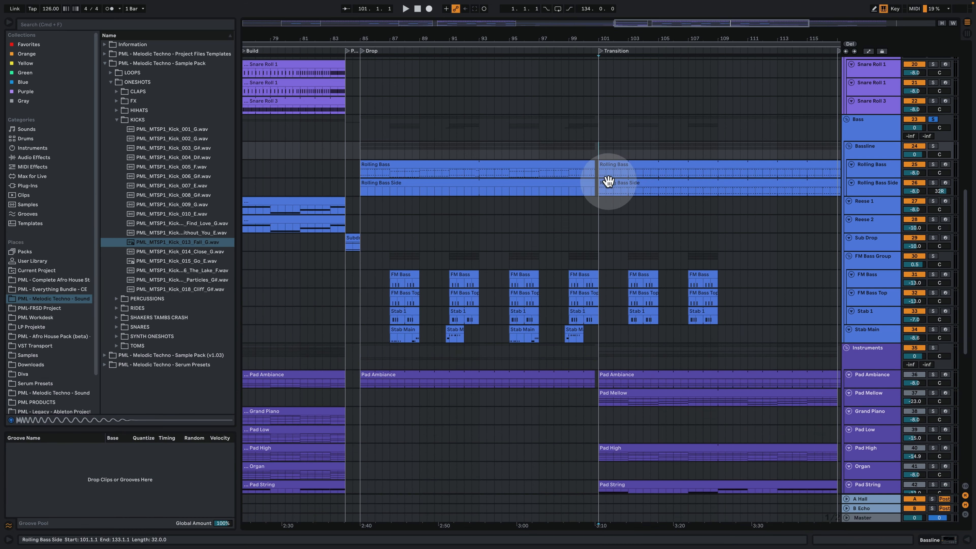
pyautogui.click(638, 182)
pyautogui.press('space')
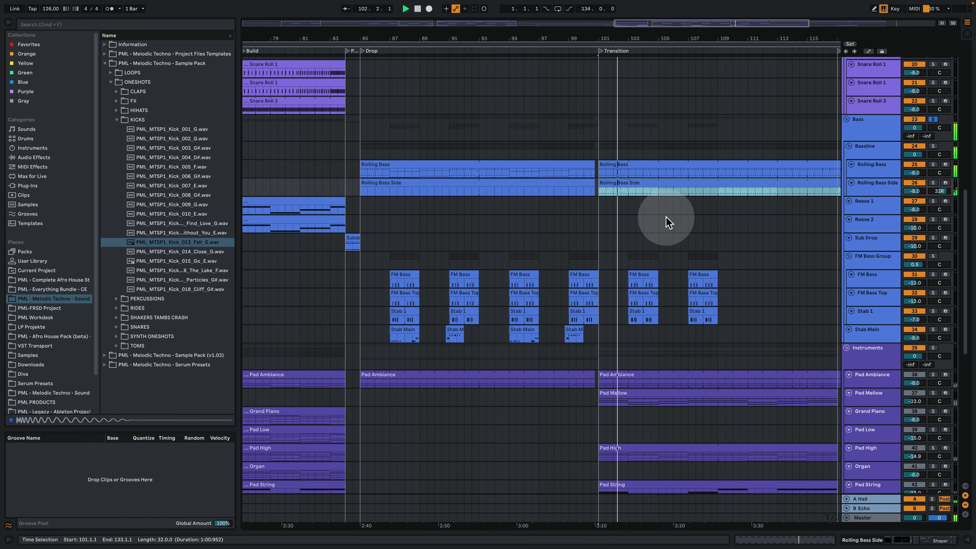
pyautogui.press('space')
pyautogui.press('space')
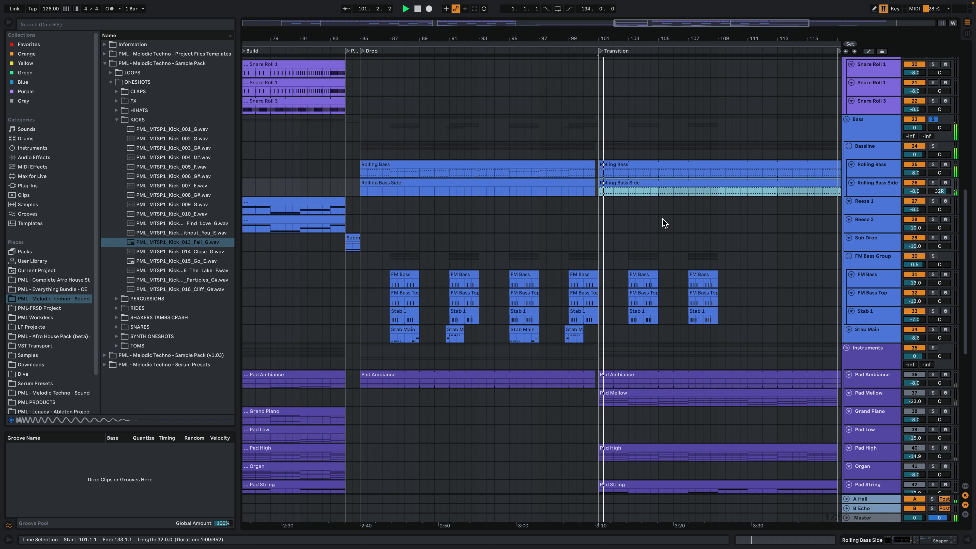
pyautogui.click(646, 212)
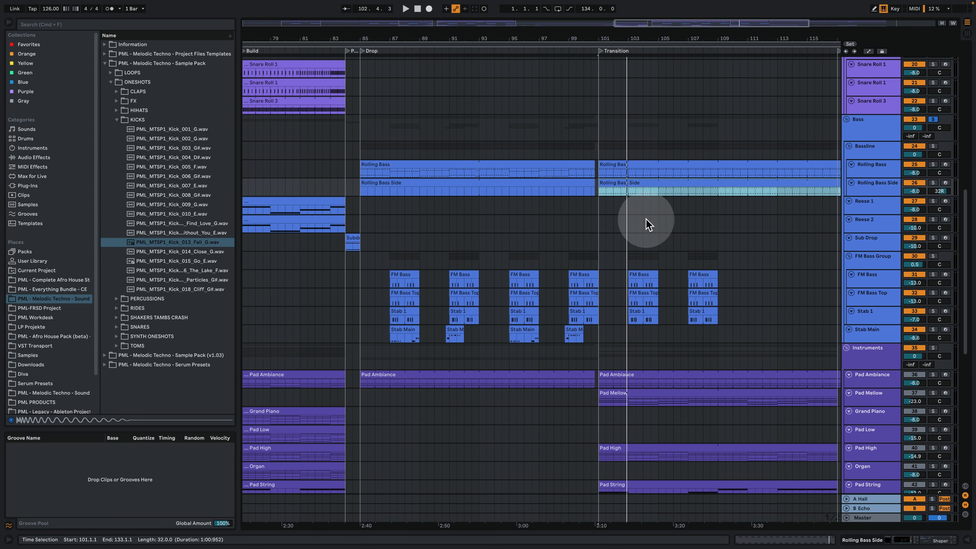
# Audition the FM Bass Group stabs from bar 98.4 with the Bass group soloed, and select the FM Bass track
pyautogui.click(643, 46)
pyautogui.moveTo(643, 46); pyautogui.dragTo(611, 51)
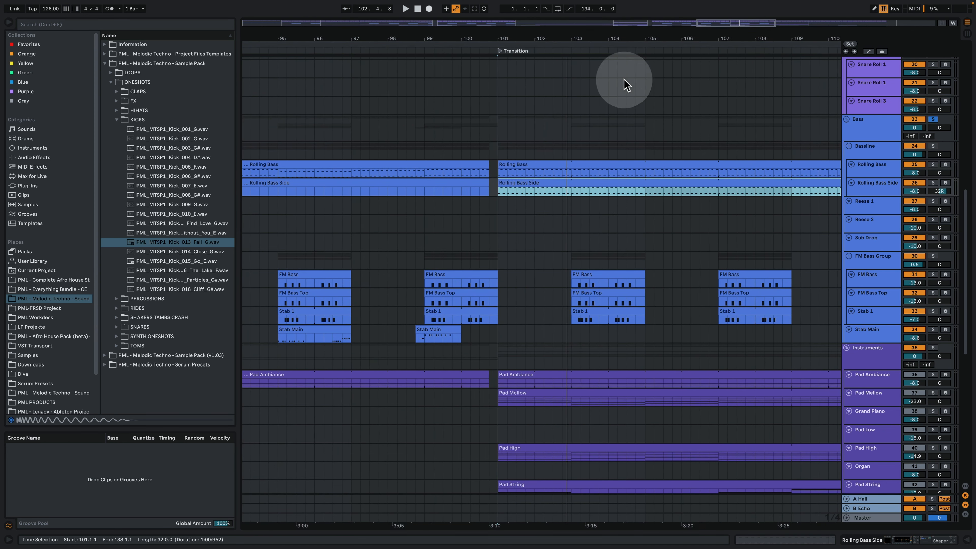
pyautogui.scroll(-5, 584, 287)
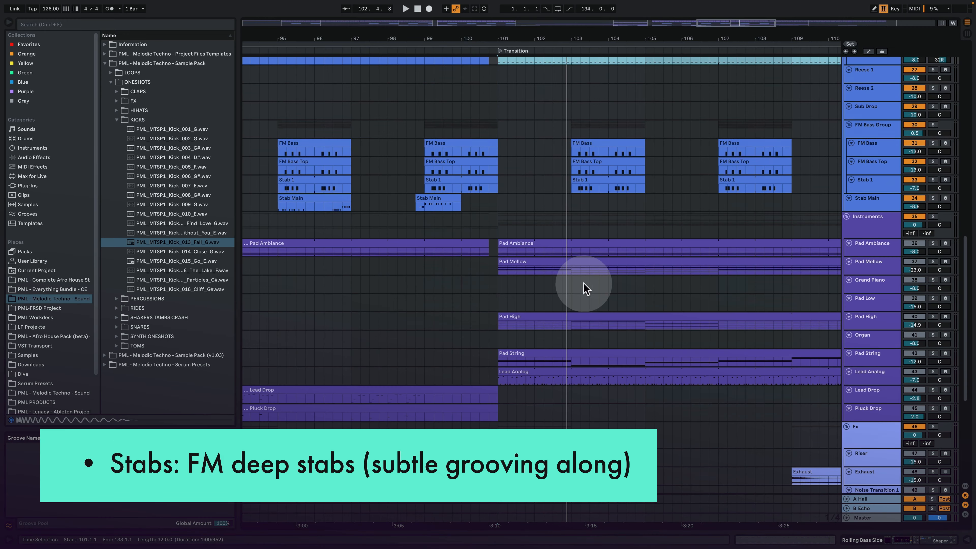
pyautogui.moveTo(429, 39); pyautogui.dragTo(501, 67)
pyautogui.click(477, 155)
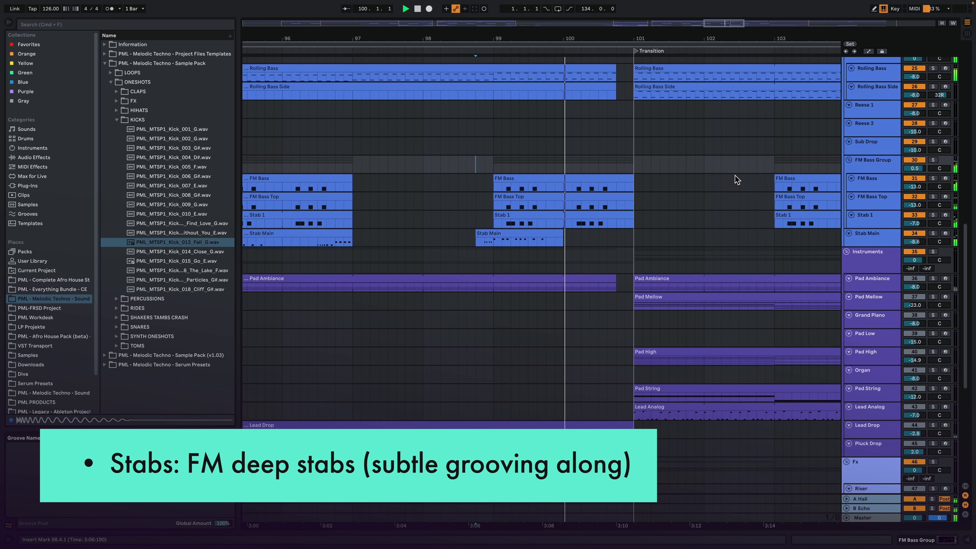
pyautogui.click(888, 179)
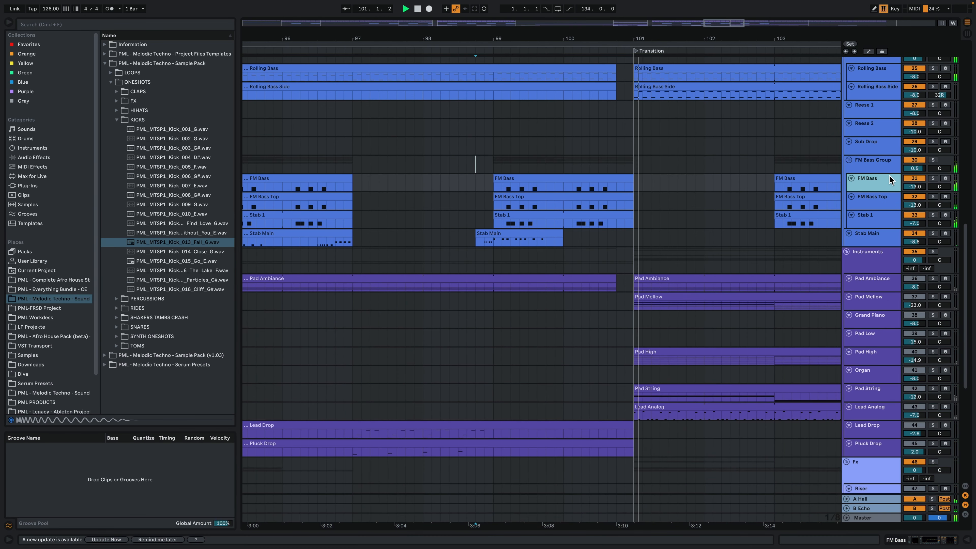
# Select the Stab Main clip at bar 98.4, open the track's device chain and play the clip
pyautogui.click(509, 233)
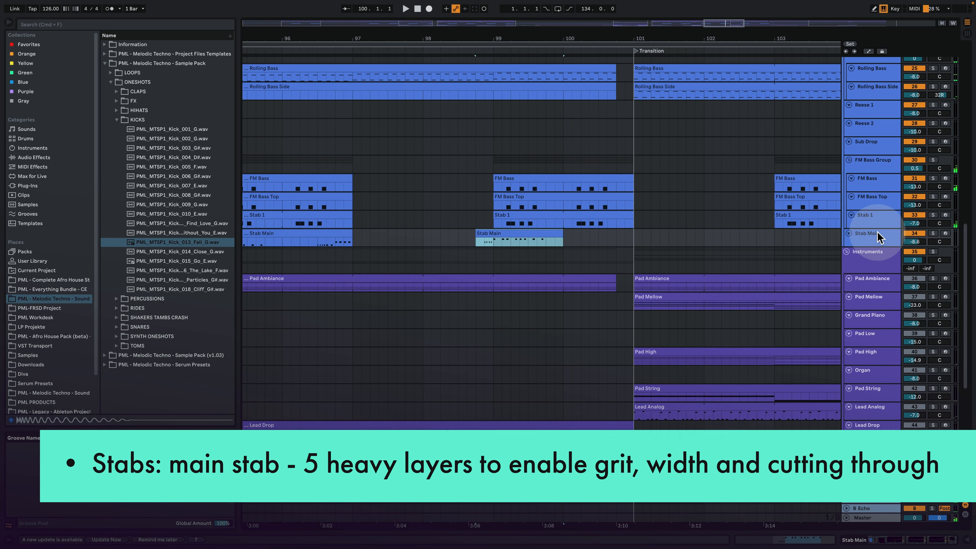
pyautogui.doubleClick(878, 234)
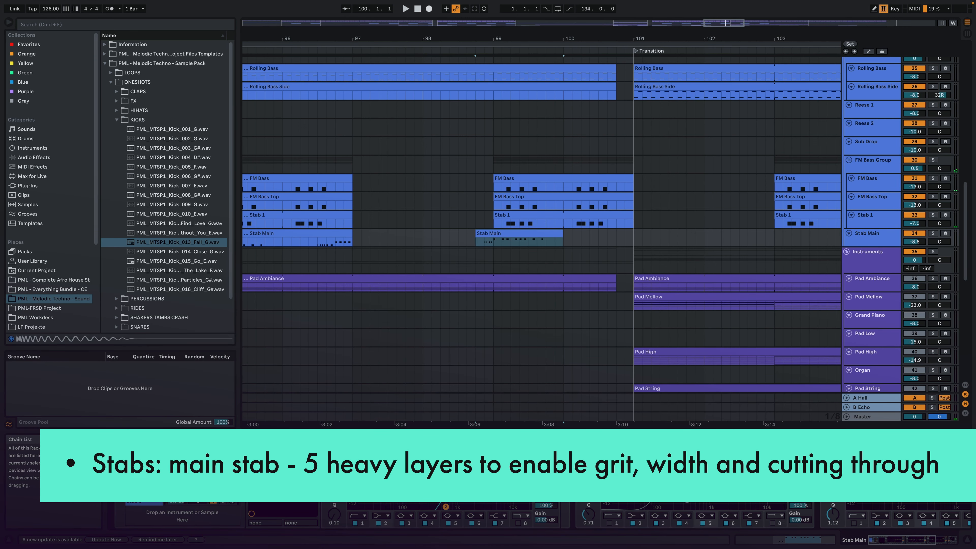
pyautogui.press('space')
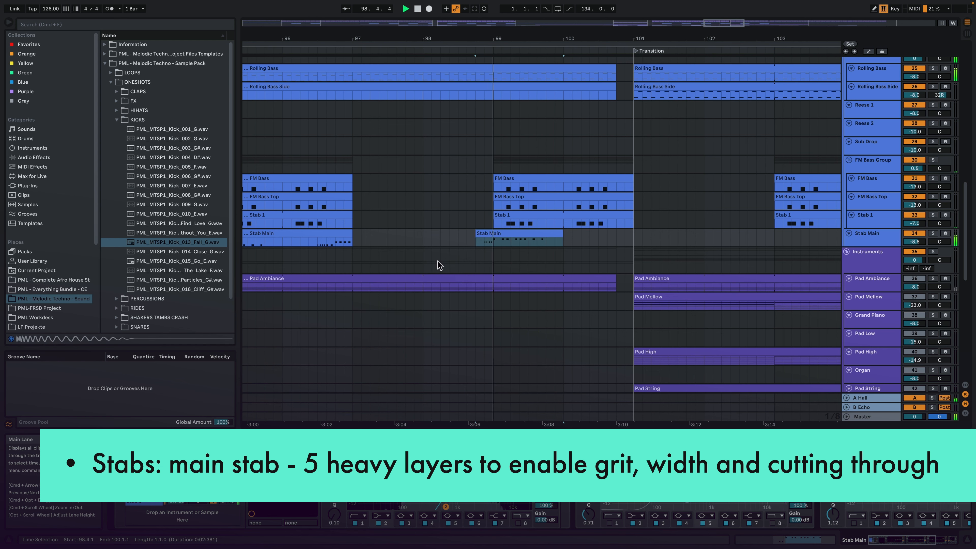
pyautogui.click(482, 269)
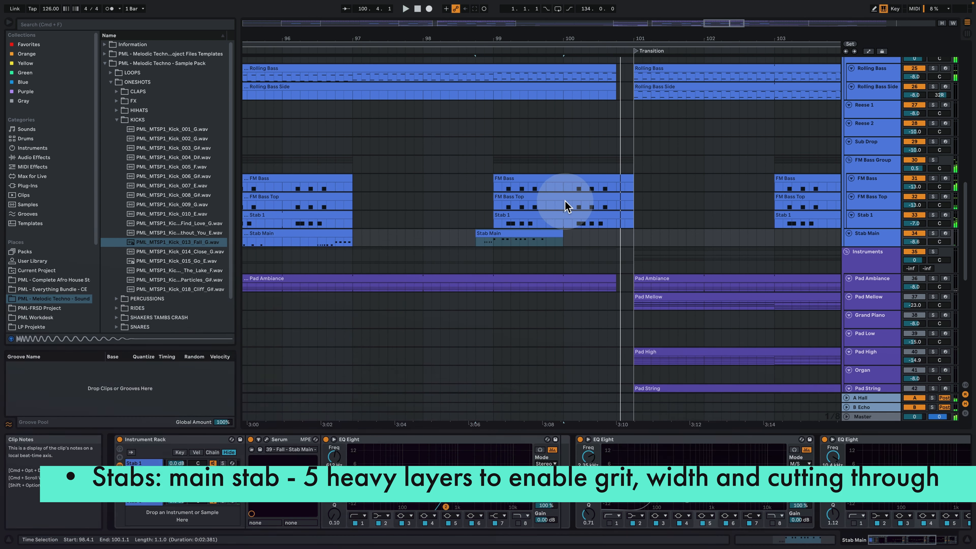
# Select the FM Bass clip at bar 99, examine its Serum patch's FM oscillator settings, and close the plug-in
pyautogui.click(523, 180)
pyautogui.click(185, 438)
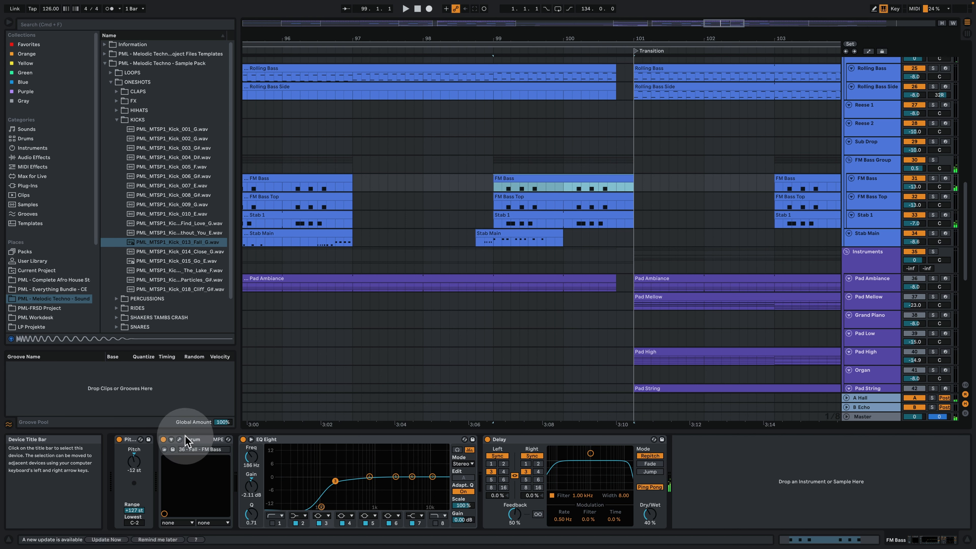
pyautogui.click(180, 439)
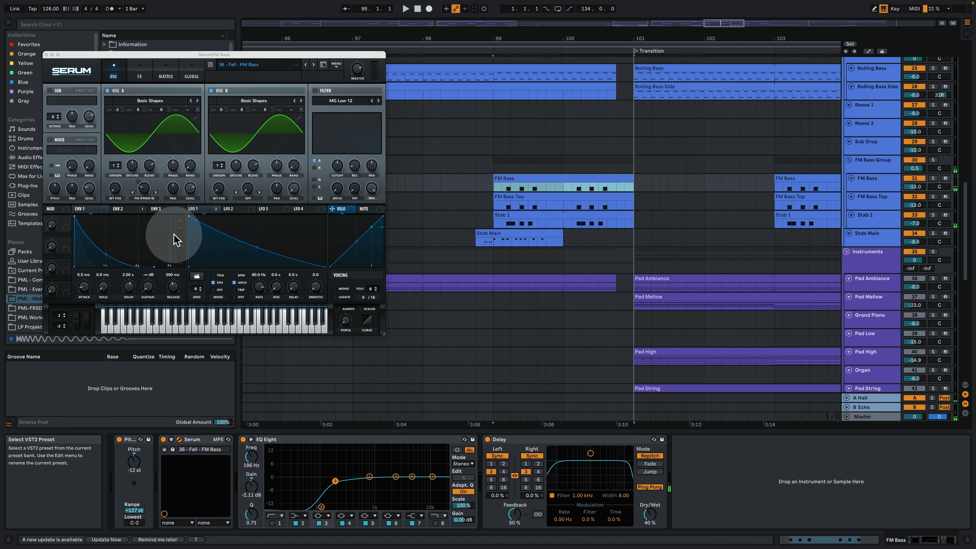
pyautogui.click(147, 199)
pyautogui.click(148, 200)
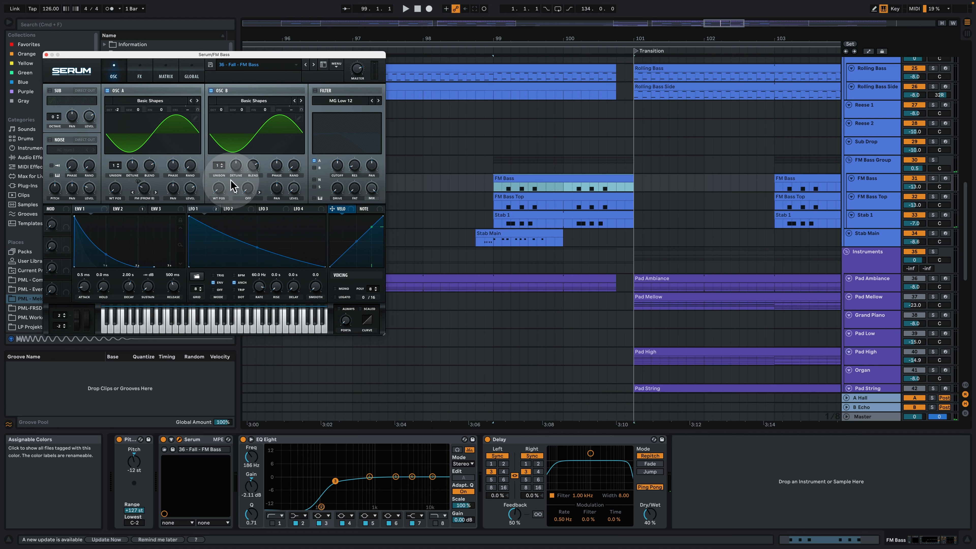
pyautogui.click(45, 55)
# Play the FM Bass clip from bar 99 within the soloed bass layers
pyautogui.press('space')
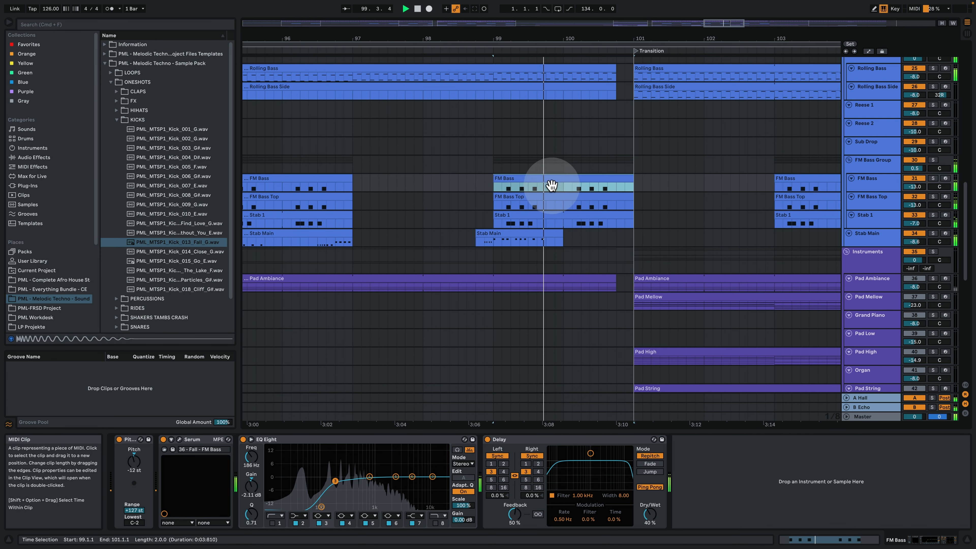
pyautogui.moveTo(536, 36); pyautogui.dragTo(559, 23)
pyautogui.press('space')
# Solo the Lead Drop track and play it from bar 97
pyautogui.scroll(-8, 584, 279)
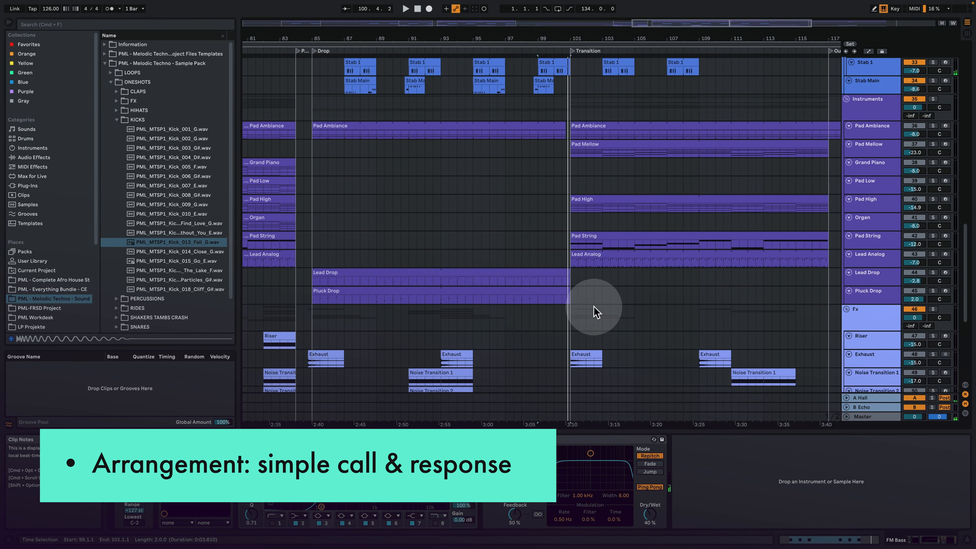
pyautogui.click(934, 273)
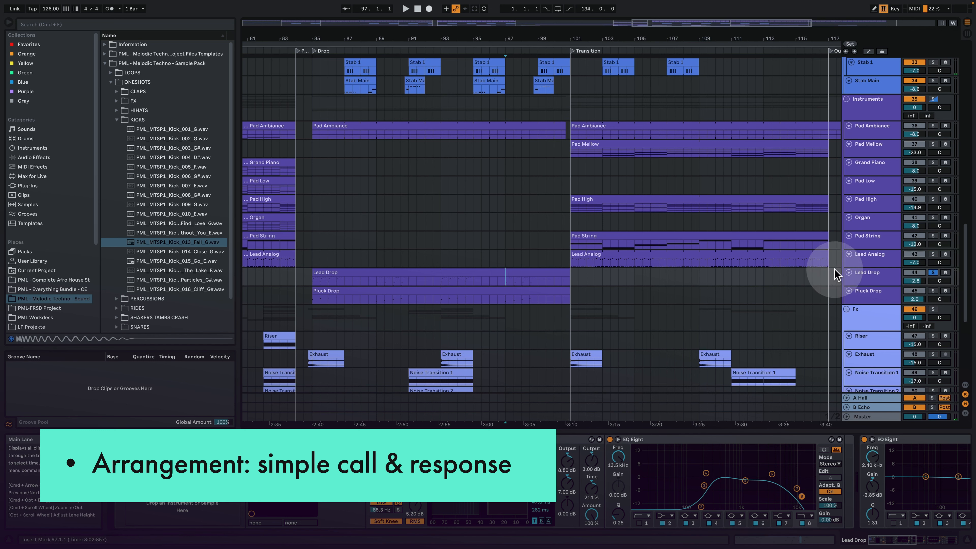
pyautogui.press('space')
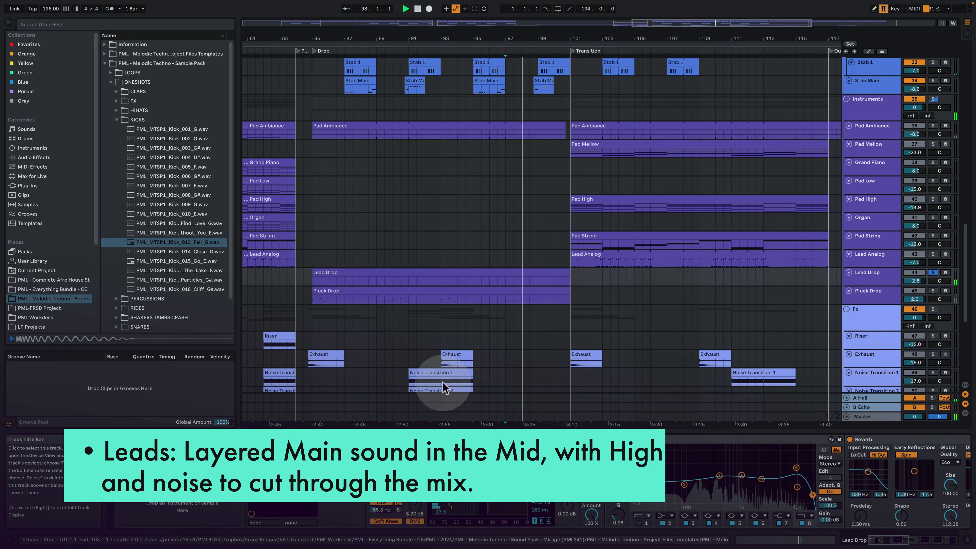
# Replay the Lead Drop from bar 97 while soloing individual chains of its Instrument Rack
pyautogui.press('space')
pyautogui.click(225, 483)
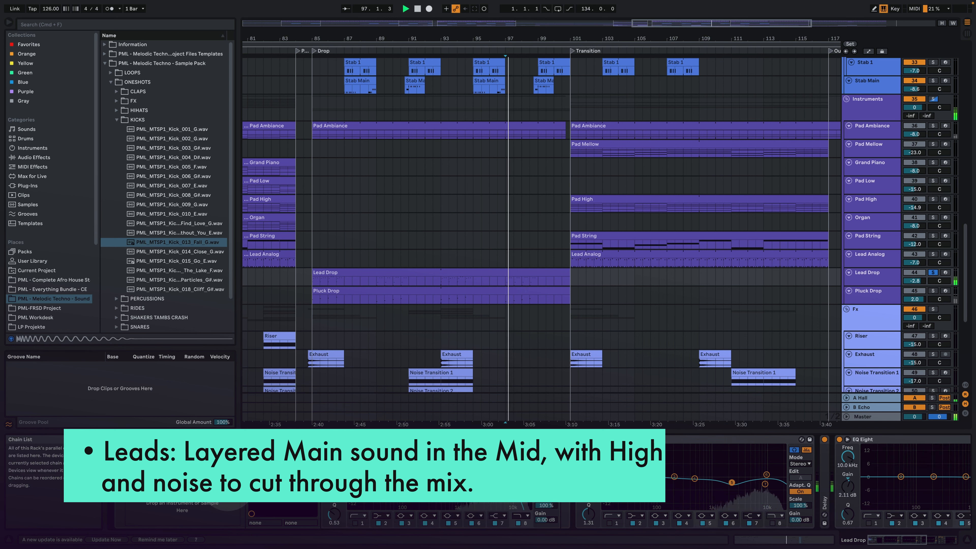
pyautogui.click(226, 473)
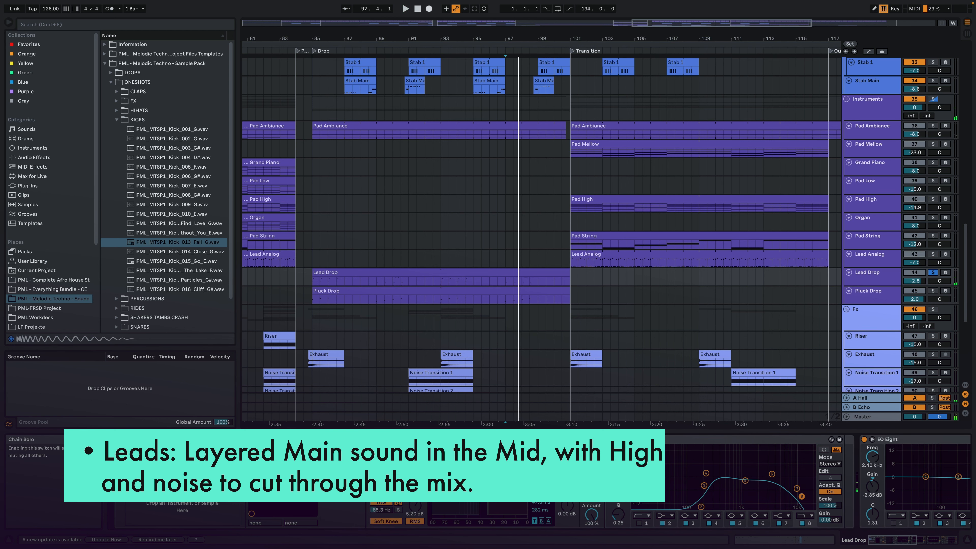
# Solo the Noise chain with the other Lead Drop rack chains and play the layered lead from bar 97
pyautogui.press('space')
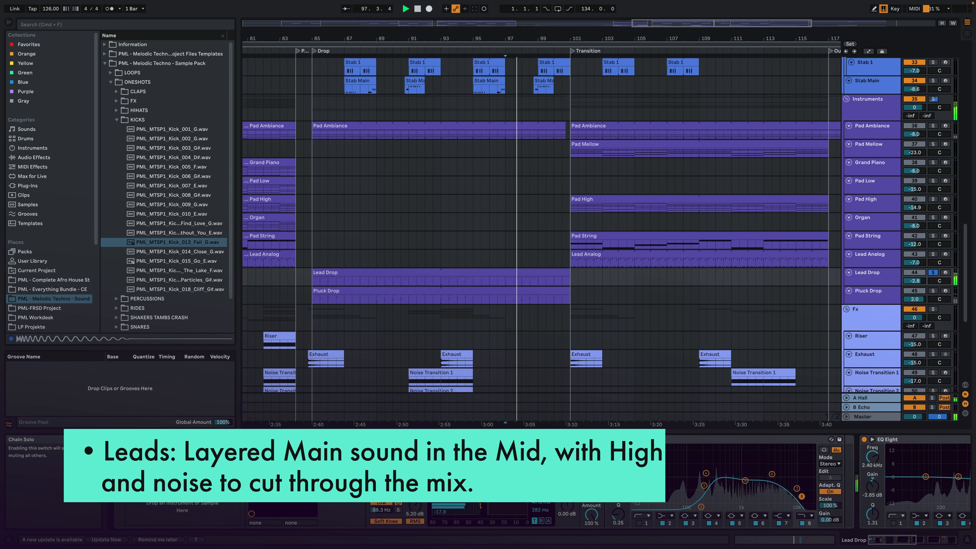
pyautogui.click(225, 482)
pyautogui.press('space')
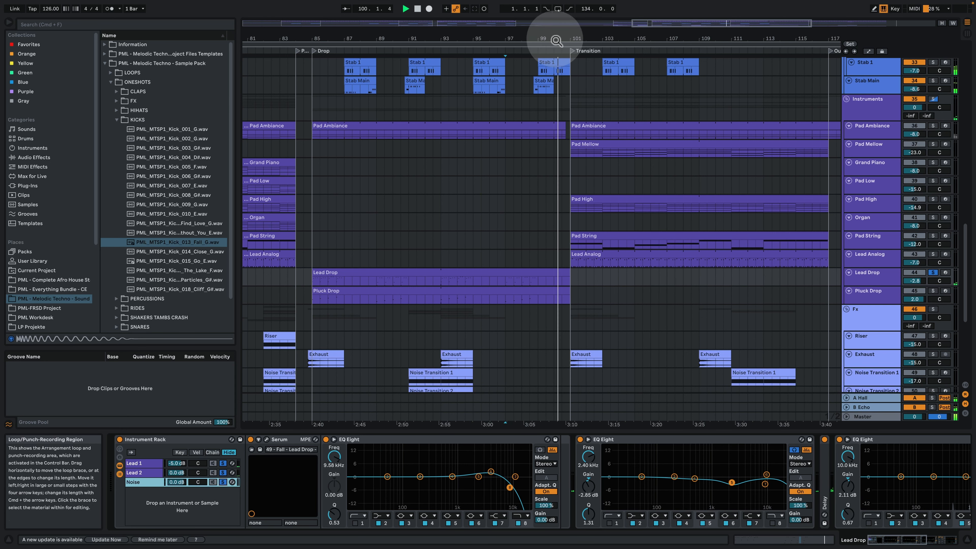
pyautogui.moveTo(557, 37); pyautogui.dragTo(557, 19)
pyautogui.press('space')
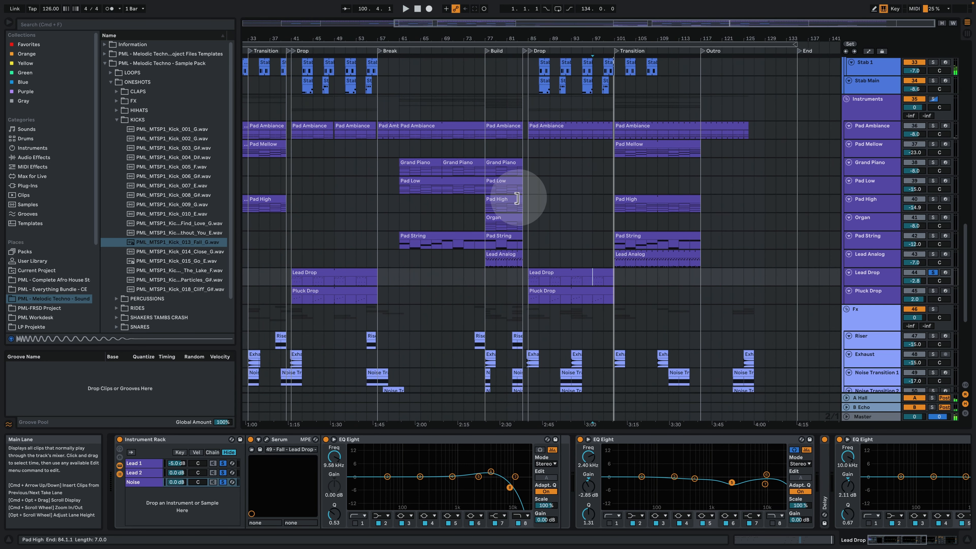
# Take the Lead Drop out of solo, then solo the Grand Piano and play it from bar 69
pyautogui.click(464, 169)
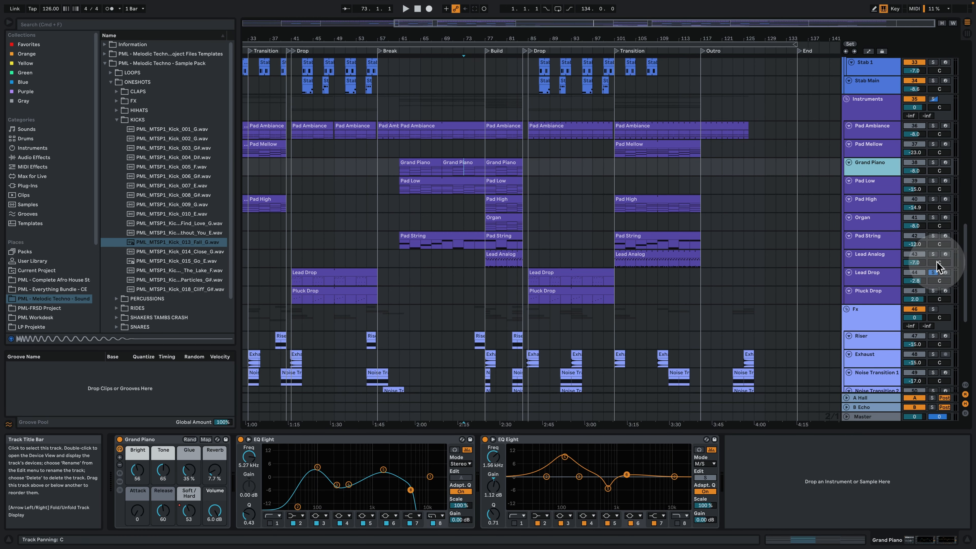
pyautogui.click(934, 273)
pyautogui.click(485, 169)
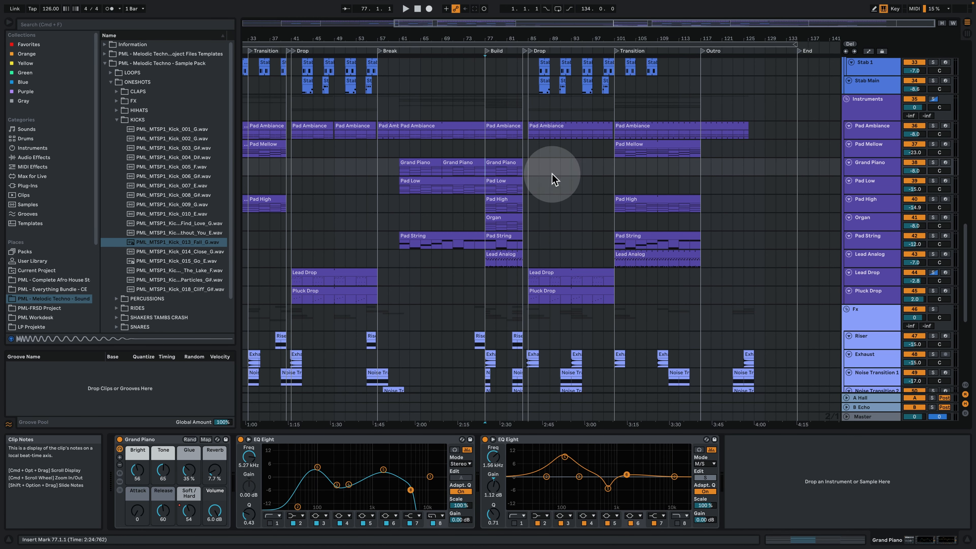
pyautogui.moveTo(500, 35); pyautogui.dragTo(503, 48)
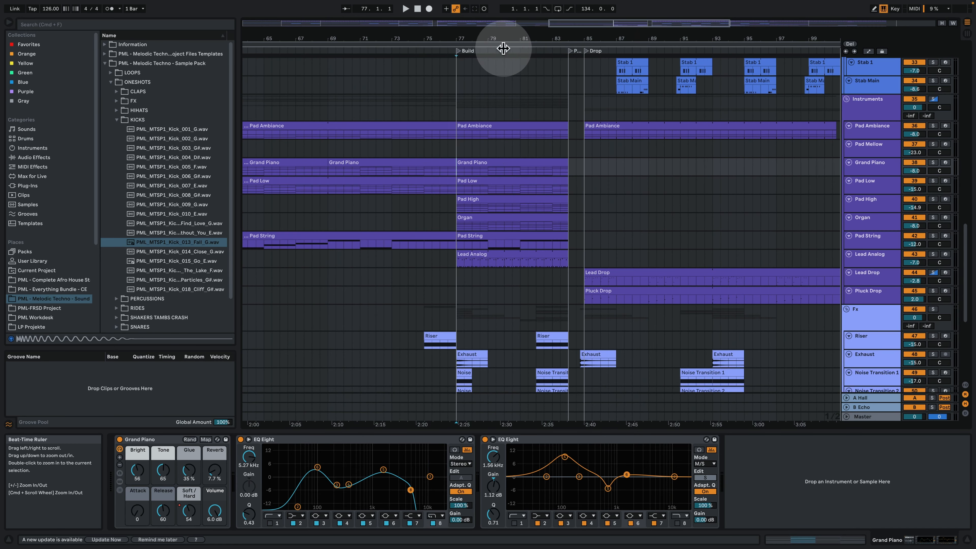
pyautogui.press('space')
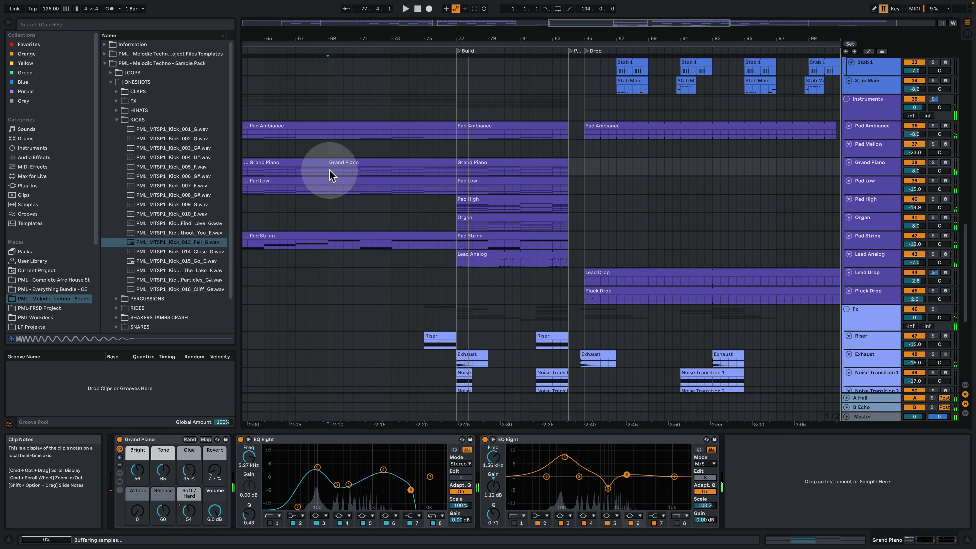
pyautogui.click(332, 174)
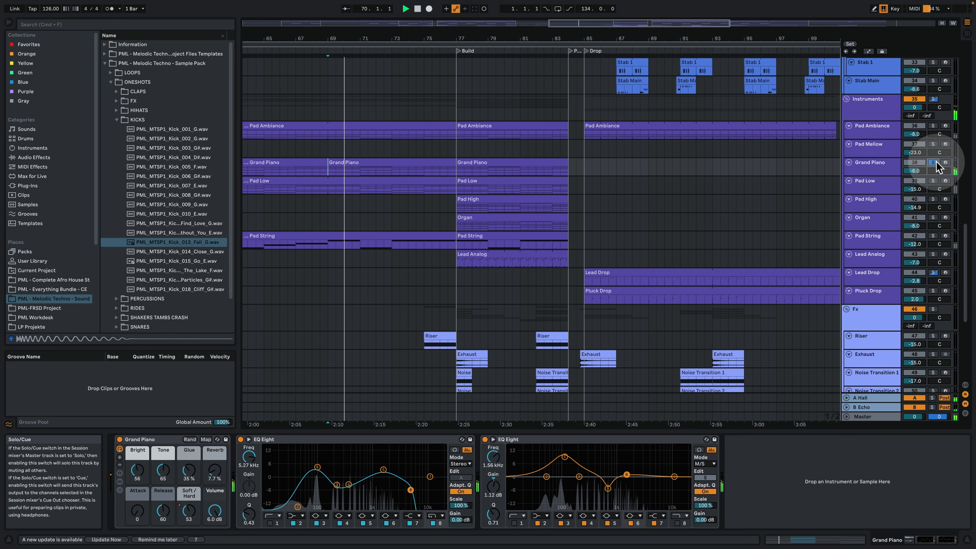
# Examine the Grand Piano clip's chord notes during playback, checking its device chain, and stop playback
pyautogui.doubleClick(433, 164)
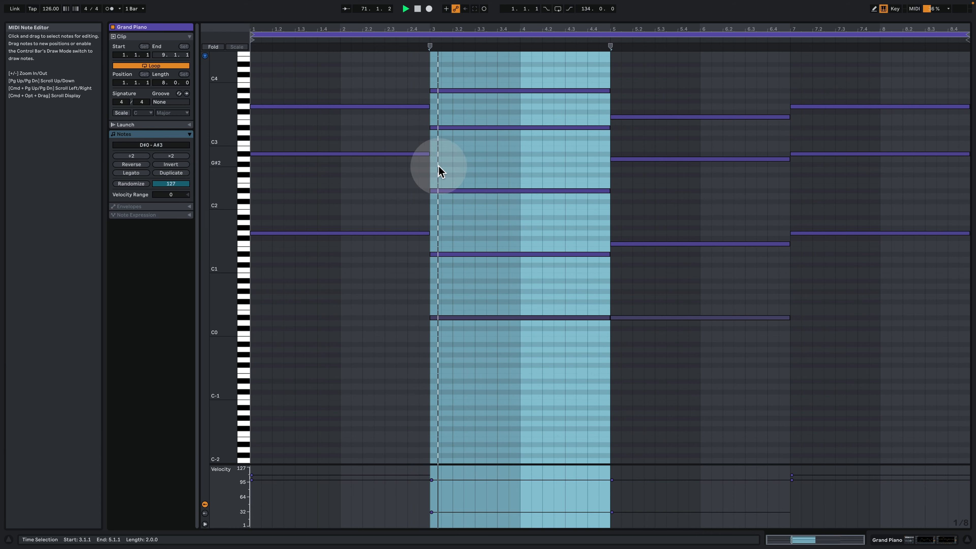
pyautogui.moveTo(228, 190); pyautogui.dragTo(210, 193)
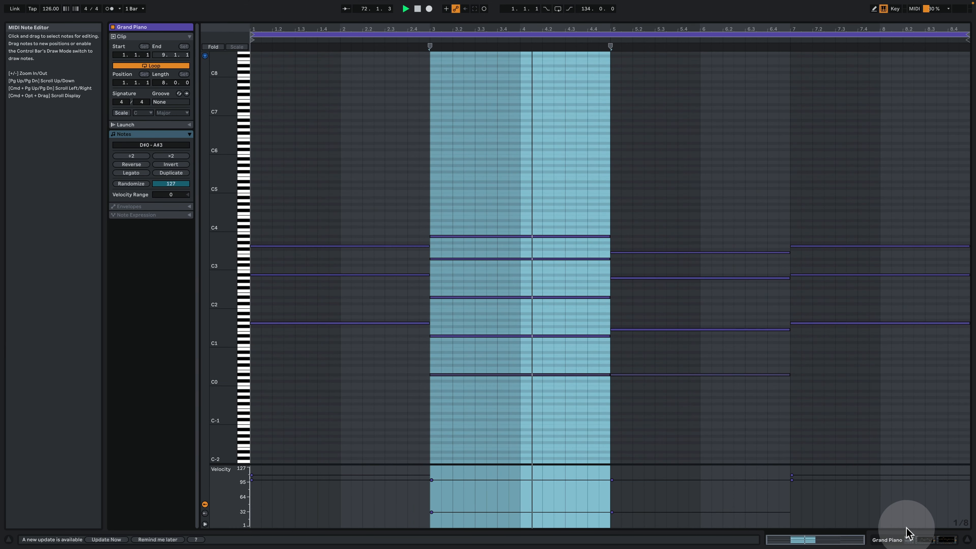
pyautogui.click(908, 538)
pyautogui.scroll(3, 768, 196)
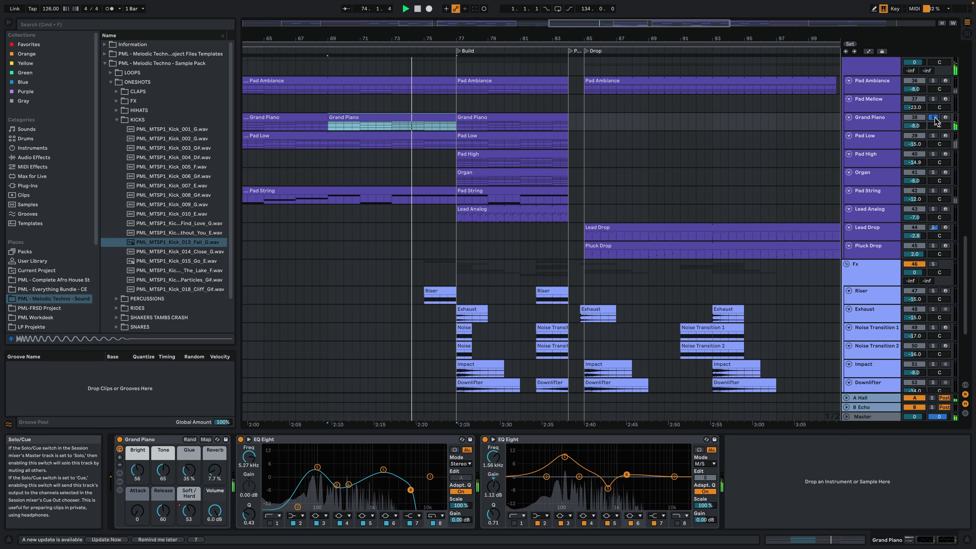
pyautogui.doubleClick(438, 119)
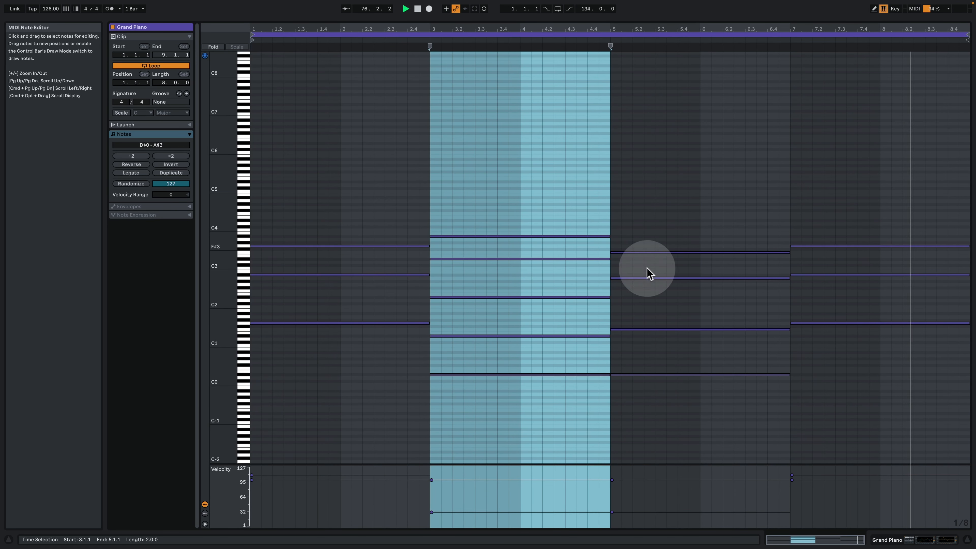
pyautogui.press('space')
# Raise the lowest note of the Grand Piano clip's third chord by two semitones to F0
pyautogui.click(683, 360)
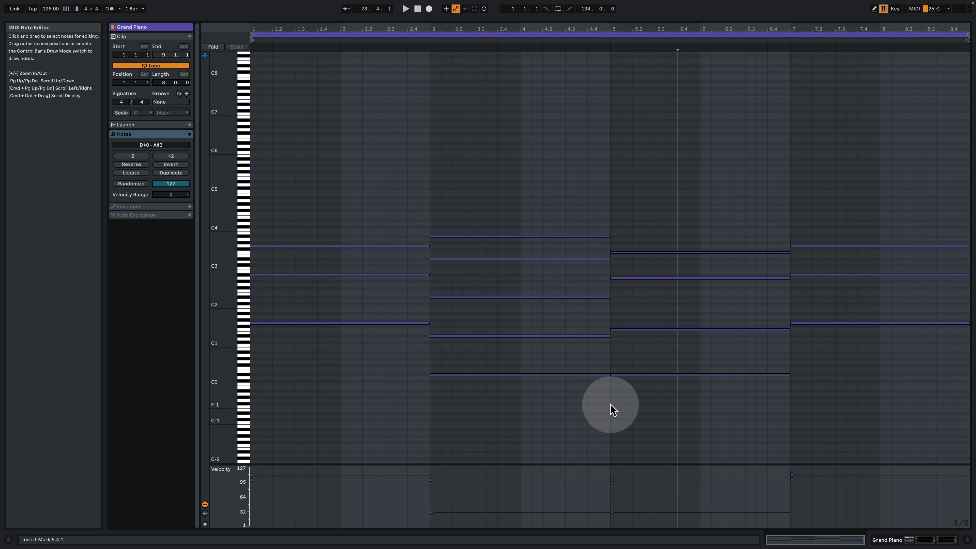
pyautogui.click(486, 416)
pyautogui.moveTo(486, 416); pyautogui.dragTo(487, 357)
pyautogui.moveTo(462, 320); pyautogui.dragTo(463, 358)
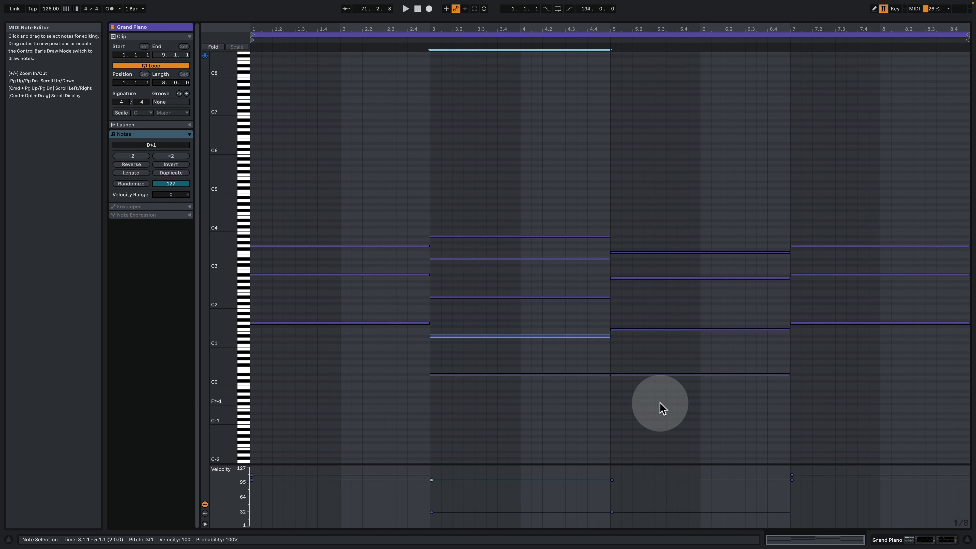
pyautogui.moveTo(660, 404); pyautogui.dragTo(656, 366)
pyautogui.press('Up')
pyautogui.press('Up')
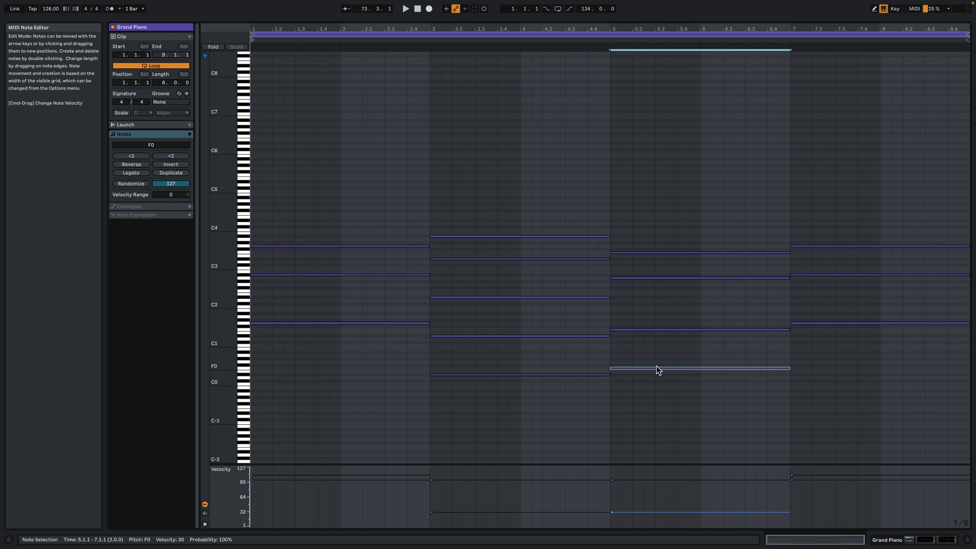
# Examine the voicings across the Grand Piano clip's four chords and return to the track's devices
pyautogui.moveTo(349, 174); pyautogui.dragTo(504, 436)
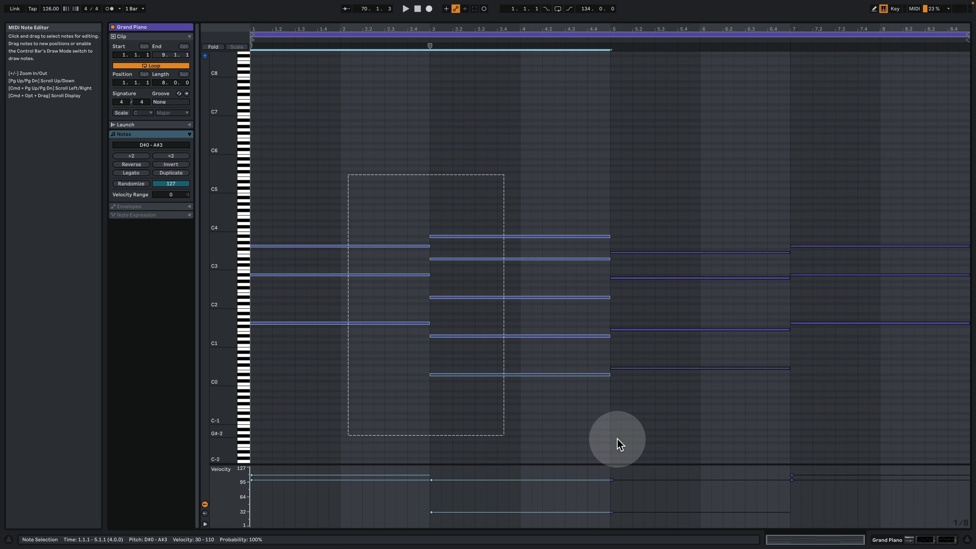
pyautogui.moveTo(617, 444); pyautogui.dragTo(911, 450)
pyautogui.click(869, 399)
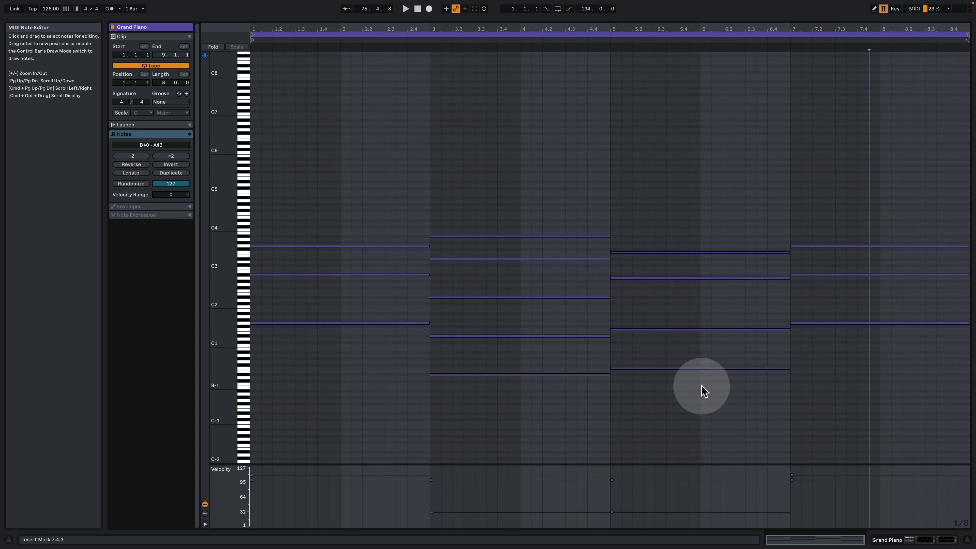
pyautogui.doubleClick(221, 349)
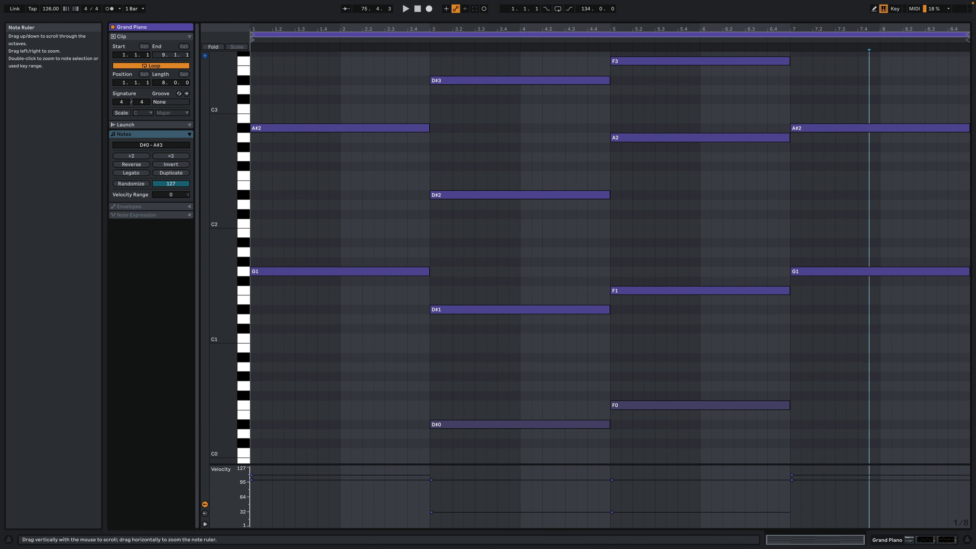
pyautogui.moveTo(221, 349); pyautogui.dragTo(213, 348)
pyautogui.click(913, 539)
pyautogui.scroll(5, 507, 136)
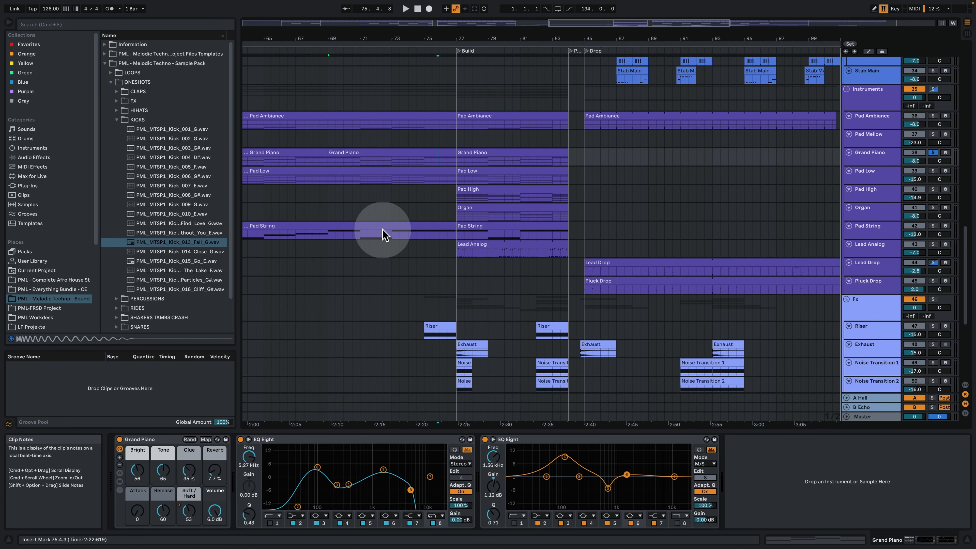
# Solo the Organ track and play its Build clip from bar 77 with the clip's notes open
pyautogui.click(476, 208)
pyautogui.click(934, 207)
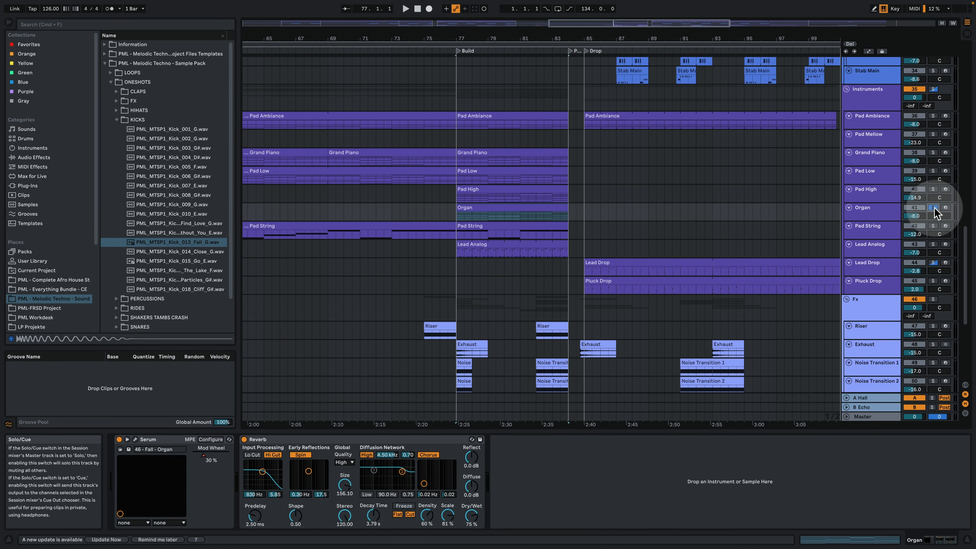
pyautogui.doubleClick(523, 213)
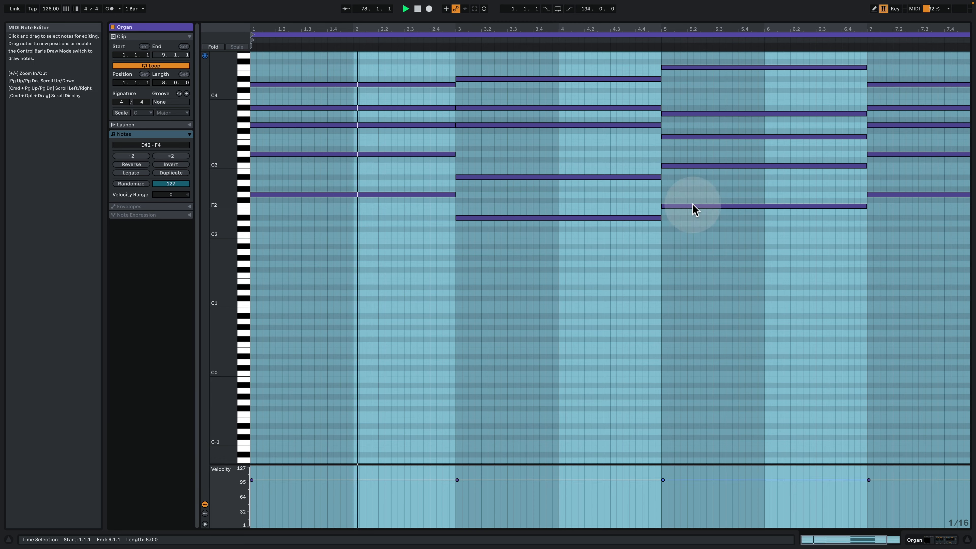
pyautogui.press('space')
# Examine the Organ clip's chord voicings by selecting its chords, and return to the track's devices
pyautogui.moveTo(586, 296); pyautogui.dragTo(580, 41)
pyautogui.scroll(5, 641, 150)
pyautogui.moveTo(777, 367); pyautogui.dragTo(773, 87)
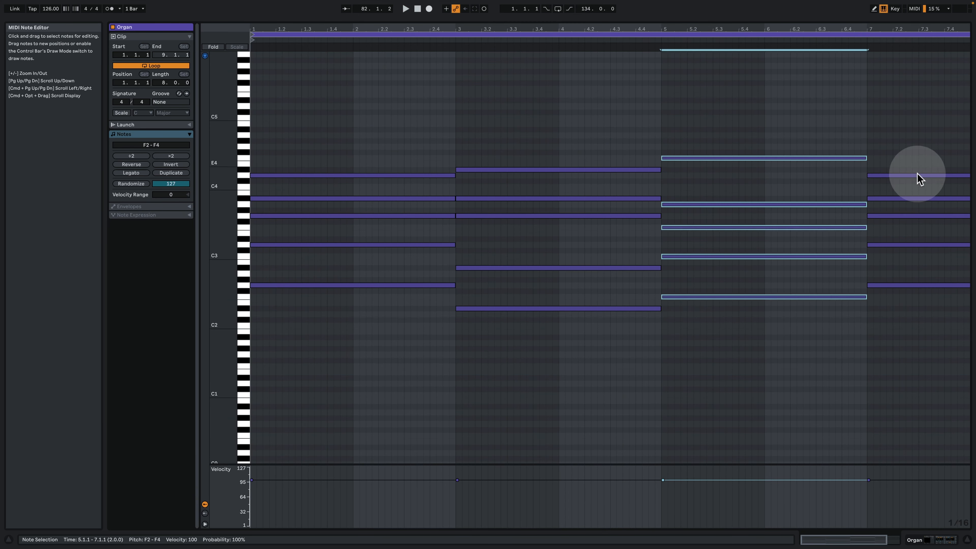
pyautogui.moveTo(925, 156); pyautogui.dragTo(919, 377)
pyautogui.click(938, 539)
pyautogui.scroll(2, 718, 217)
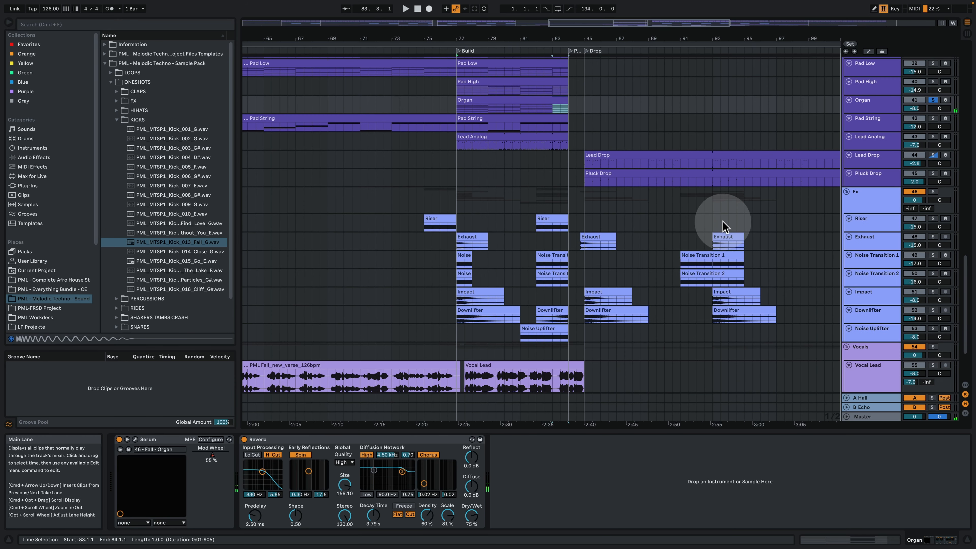
# Show the whole arrangement and take the Organ track out of solo
pyautogui.scroll(2, 723, 225)
pyautogui.scroll(1, 774, 209)
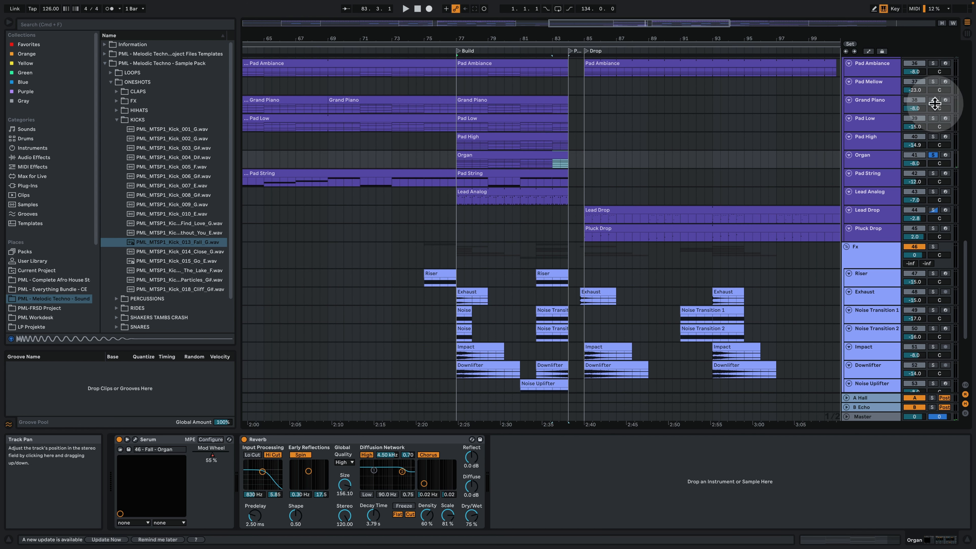
pyautogui.moveTo(506, 38); pyautogui.dragTo(506, 2)
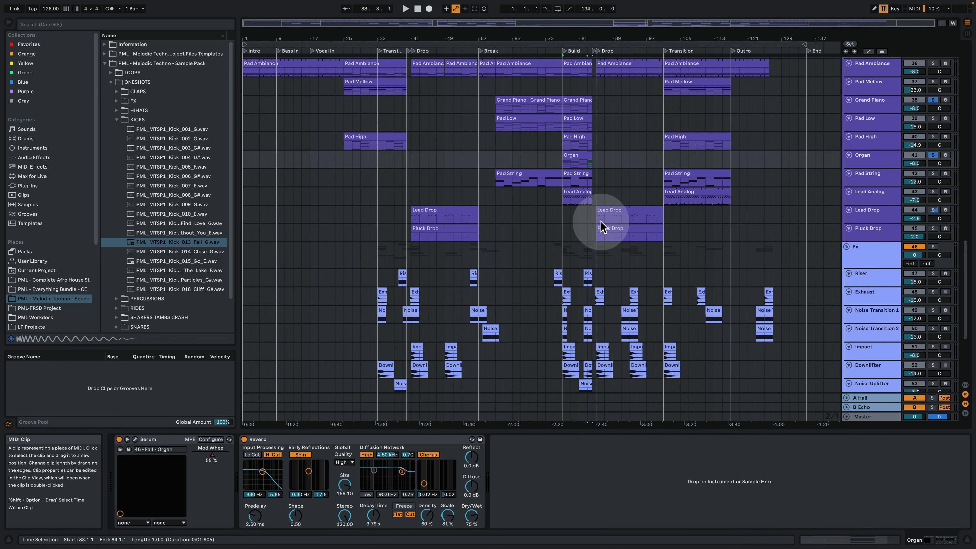
pyautogui.click(934, 155)
# Select the Fx group, then mark the empty Vocal Lead range of the first Drop from bar 41 to 57
pyautogui.scroll(-2, 769, 246)
pyautogui.click(877, 216)
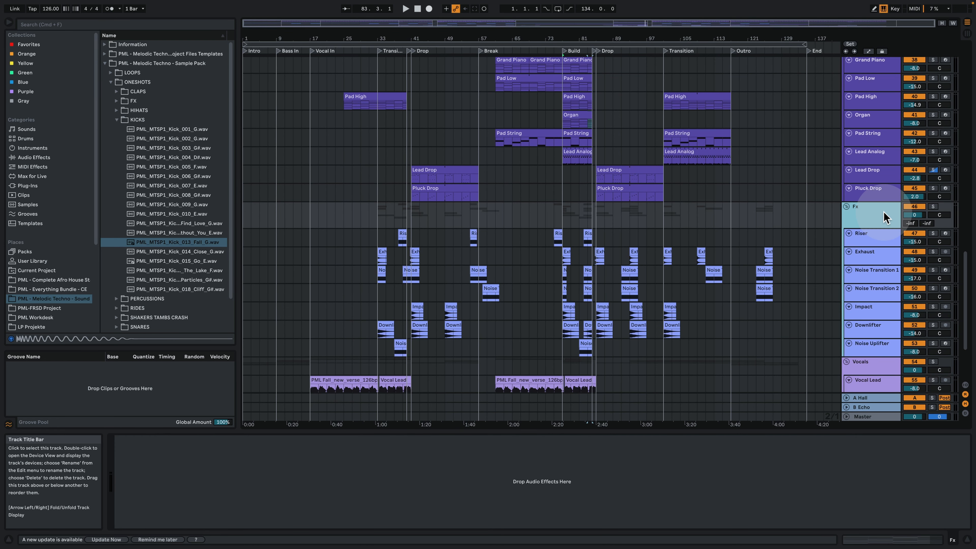
pyautogui.scroll(-5, 826, 307)
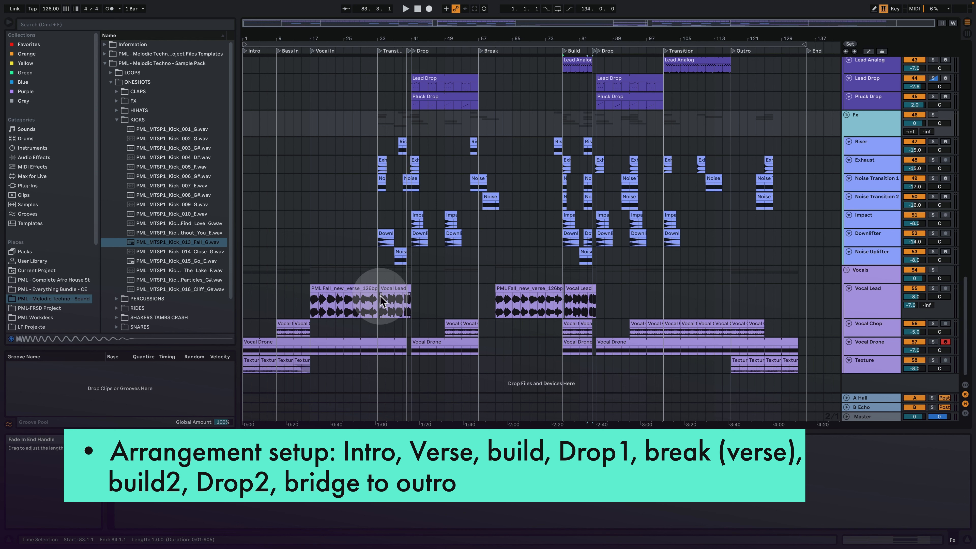
pyautogui.moveTo(415, 310); pyautogui.dragTo(477, 305)
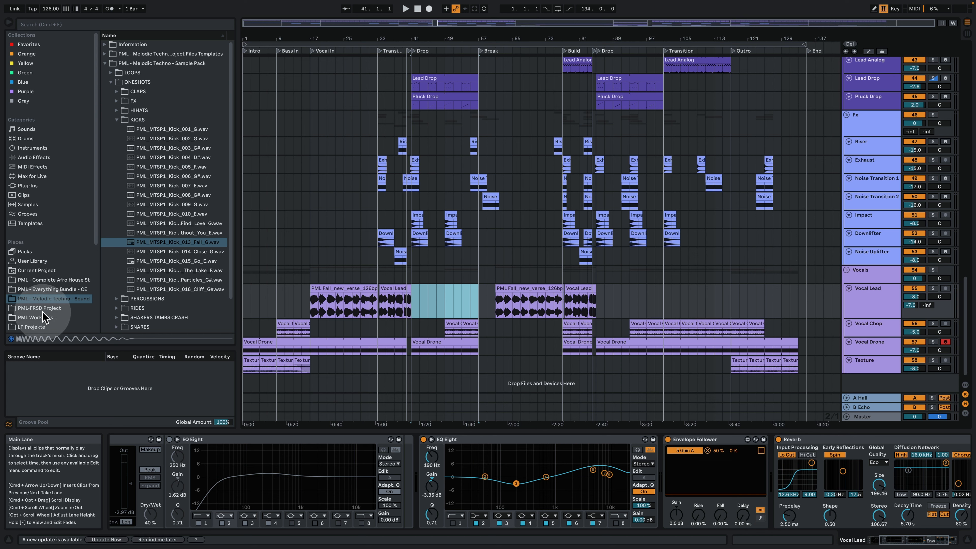
# Show the Project Files Templates inside the PML Melodic Techno sound pack folder
pyautogui.click(47, 299)
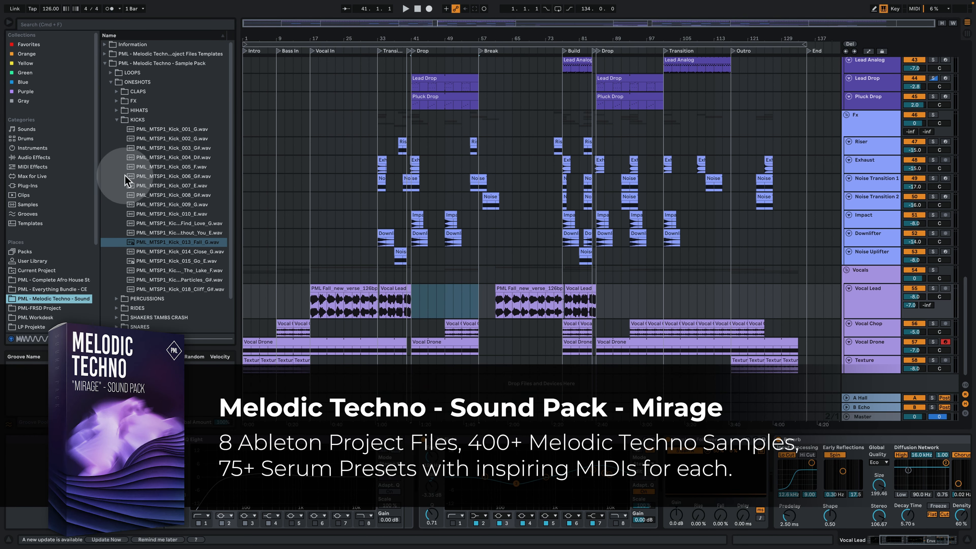
pyautogui.click(107, 54)
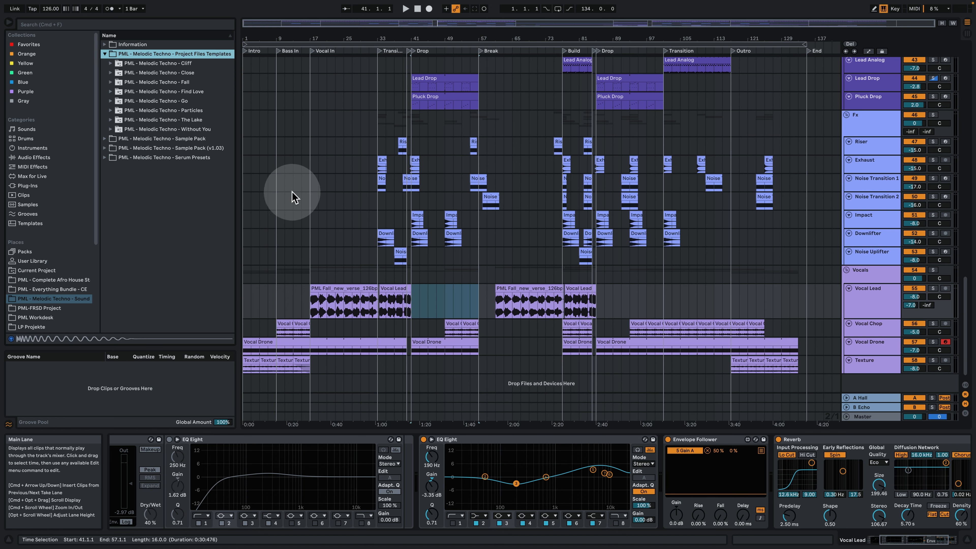
# Browse the PML Everything Bundle with a wider browser, collapse the Mirage pack and select Melodic Techno Start to Finish Academy Vol. 2
pyautogui.click(55, 289)
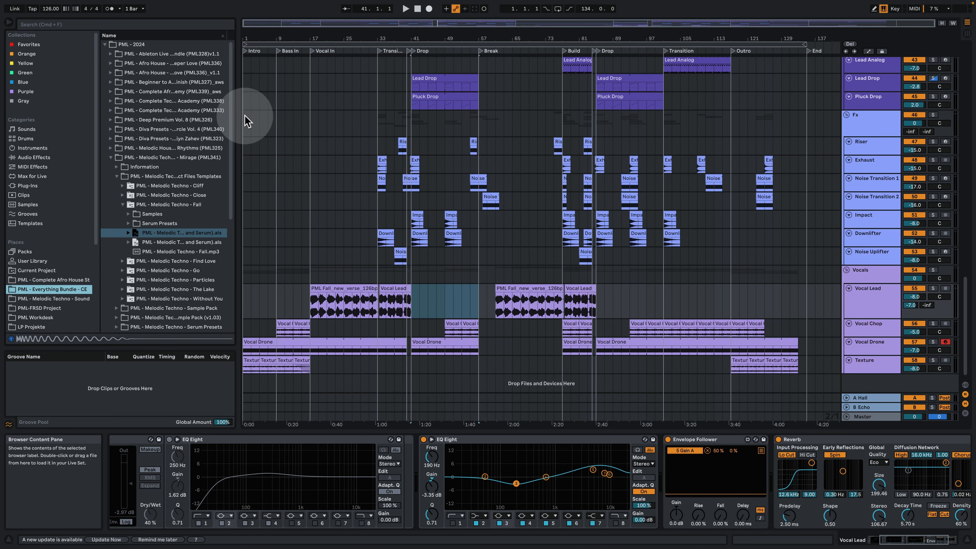
pyautogui.moveTo(239, 119); pyautogui.dragTo(382, 119)
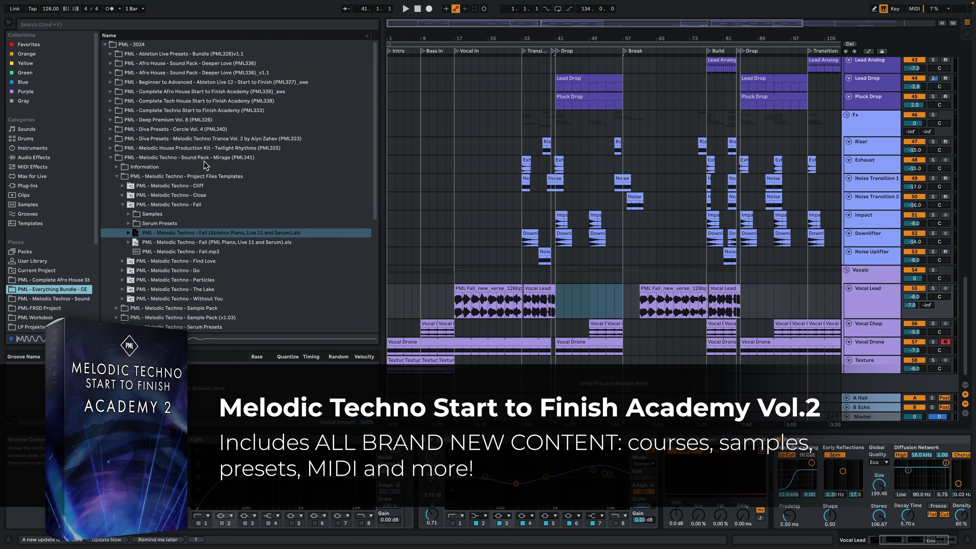
pyautogui.click(111, 156)
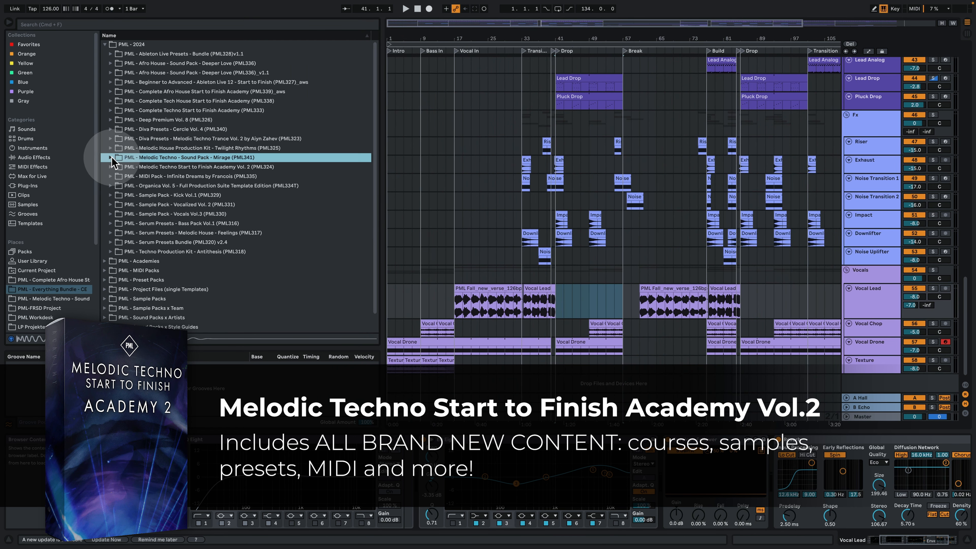
pyautogui.click(211, 169)
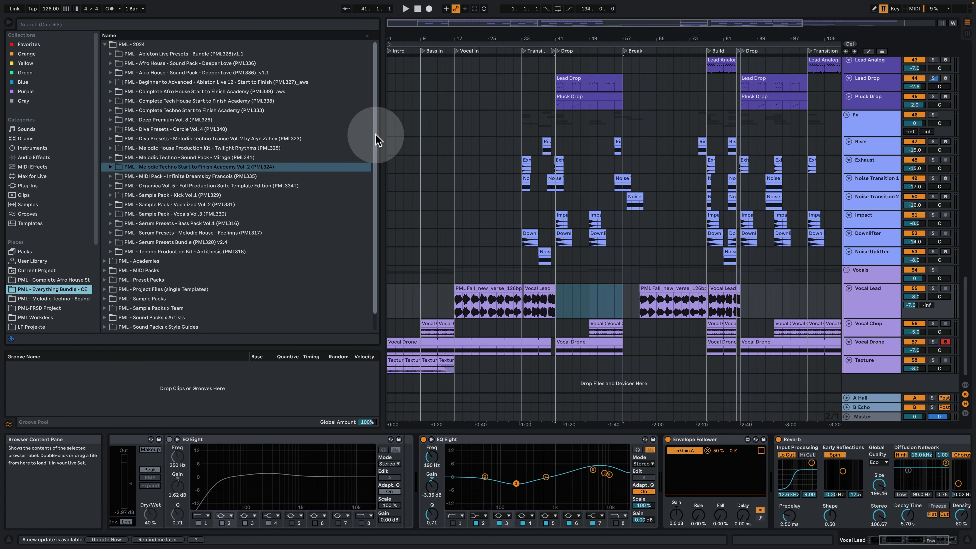
pyautogui.moveTo(381, 135); pyautogui.dragTo(364, 135)
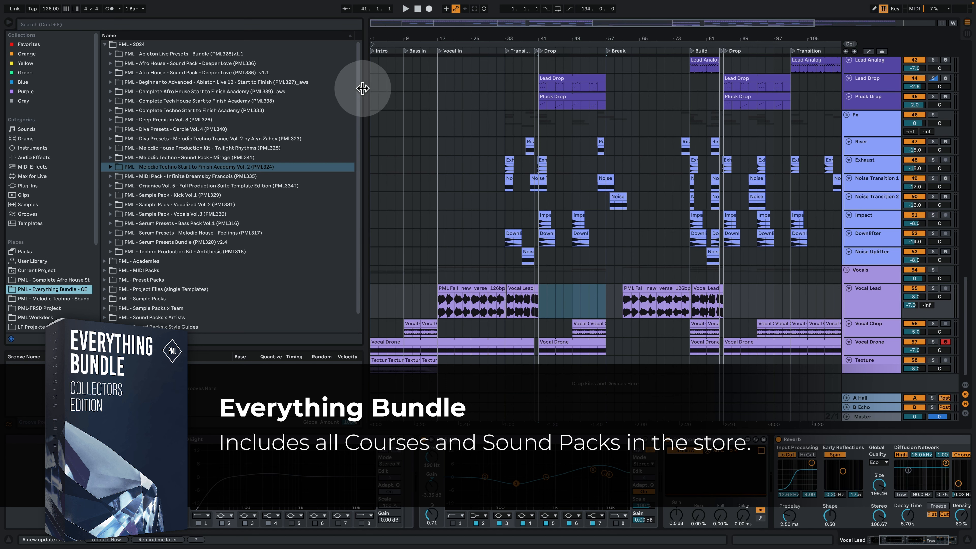
# Narrow the browser to widen the arrangement view, set the insert mark to bar 1 on the Organ track and start playback
pyautogui.moveTo(363, 89); pyautogui.dragTo(329, 88)
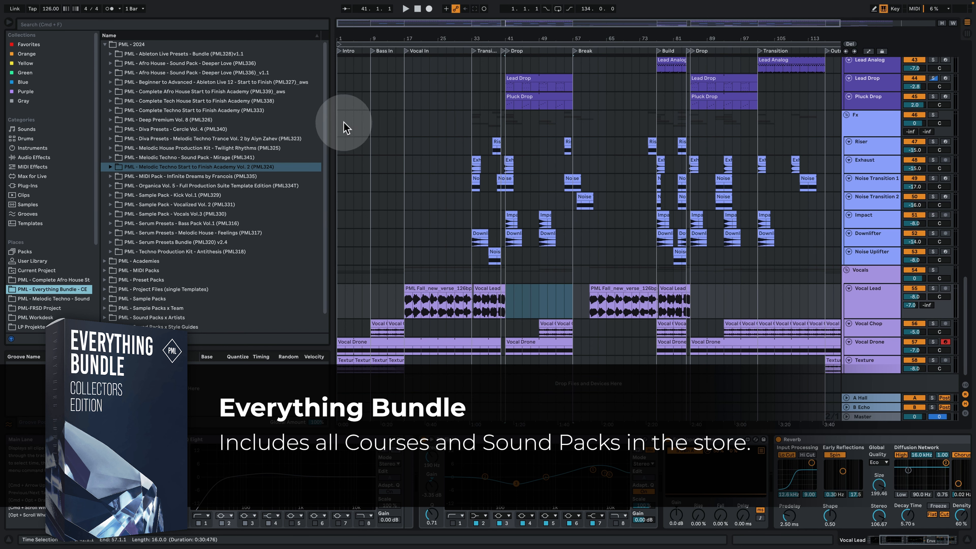
pyautogui.moveTo(331, 120); pyautogui.dragTo(327, 119)
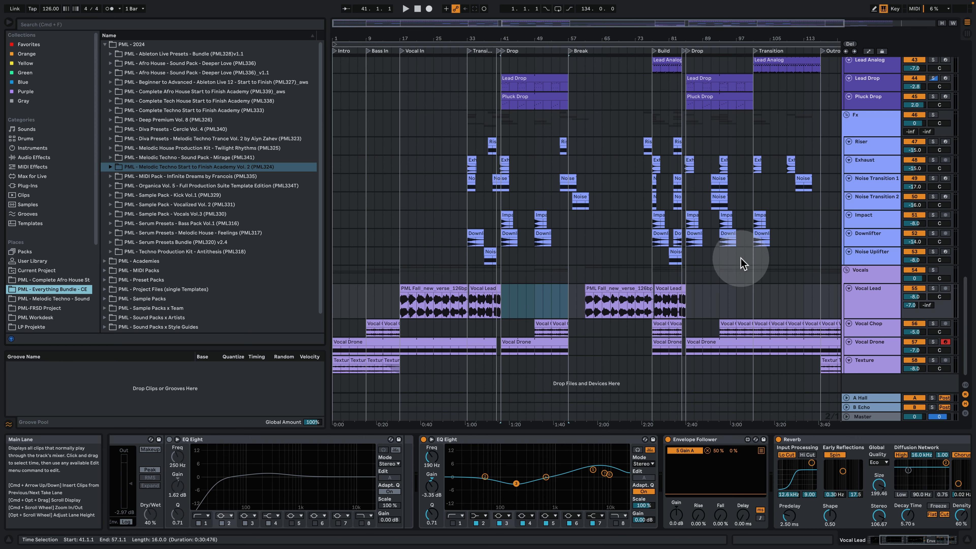
pyautogui.scroll(5, 343, 140)
pyautogui.click(343, 124)
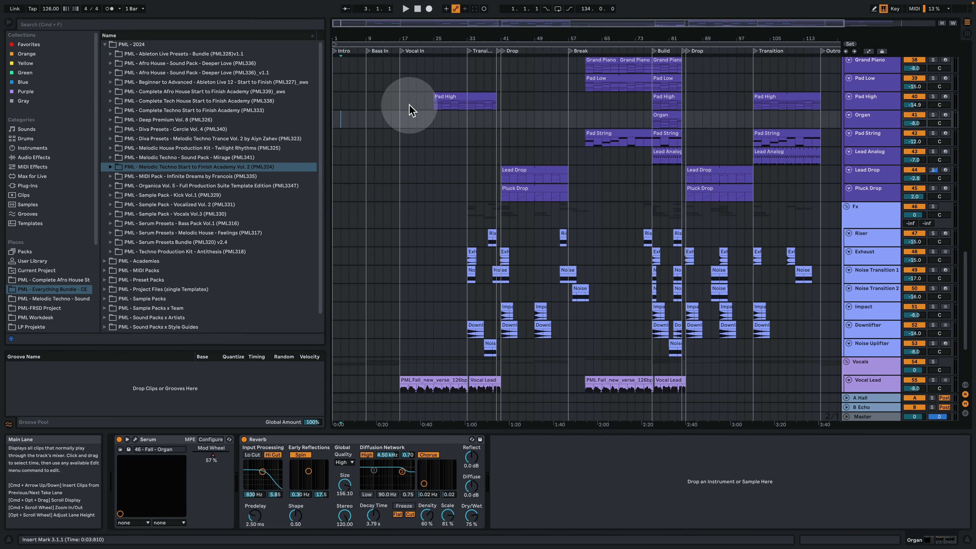
pyautogui.click(336, 120)
pyautogui.doubleClick(934, 115)
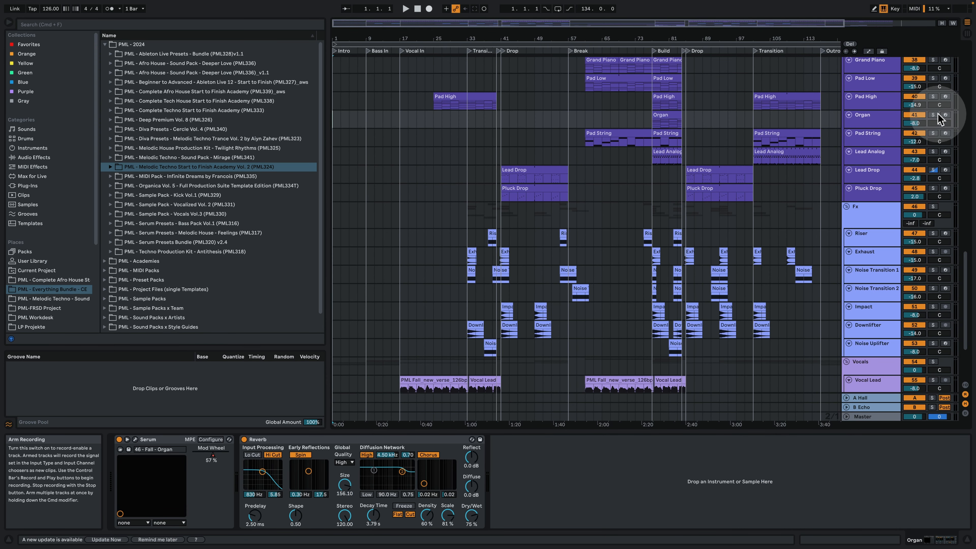
pyautogui.press('space')
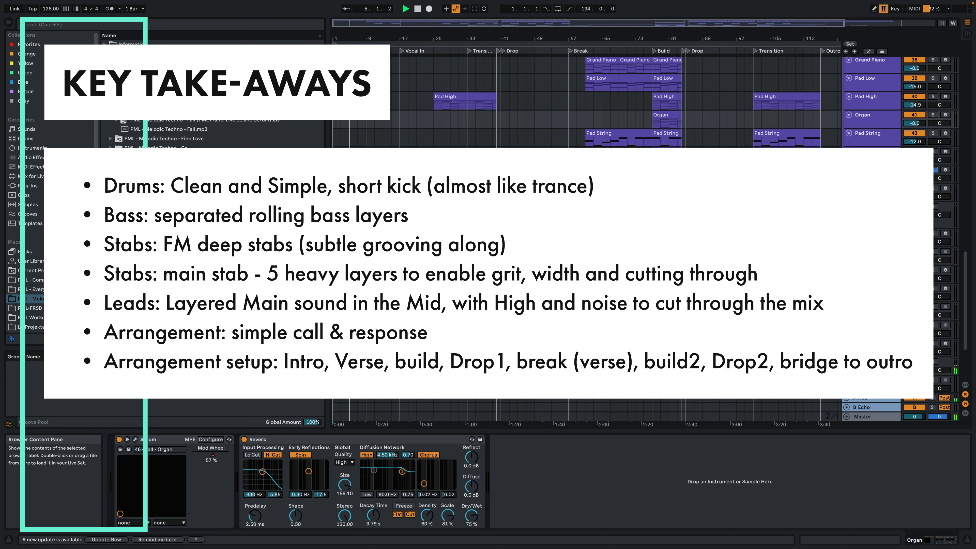
# Narrow the browser further, hide the device view and bring the Drums group into view during playback
pyautogui.moveTo(326, 123); pyautogui.dragTo(244, 131)
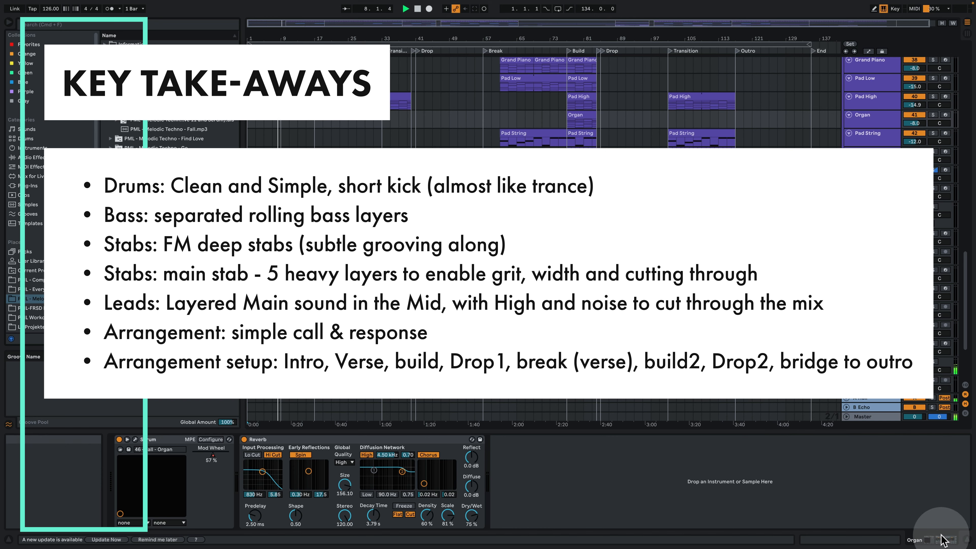
pyautogui.click(967, 539)
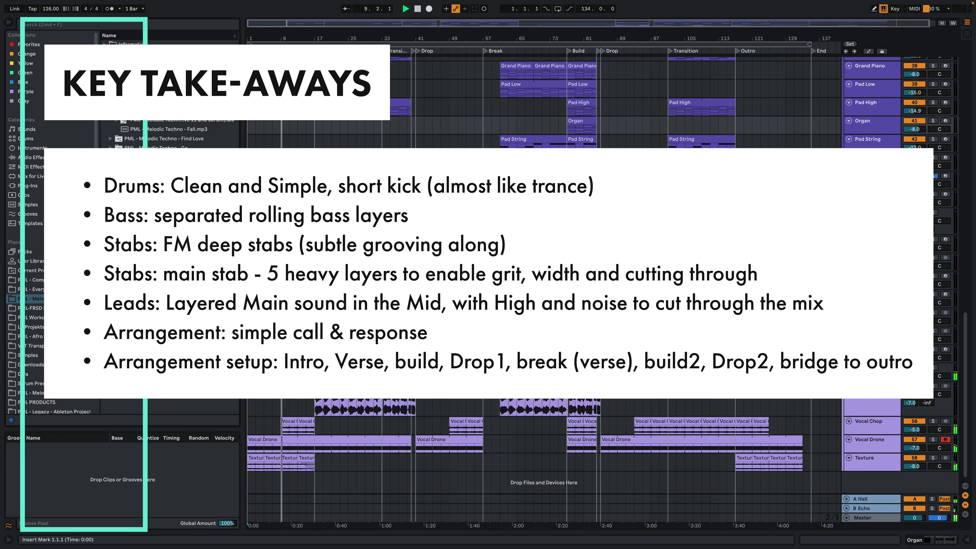
pyautogui.scroll(16, 469, 294)
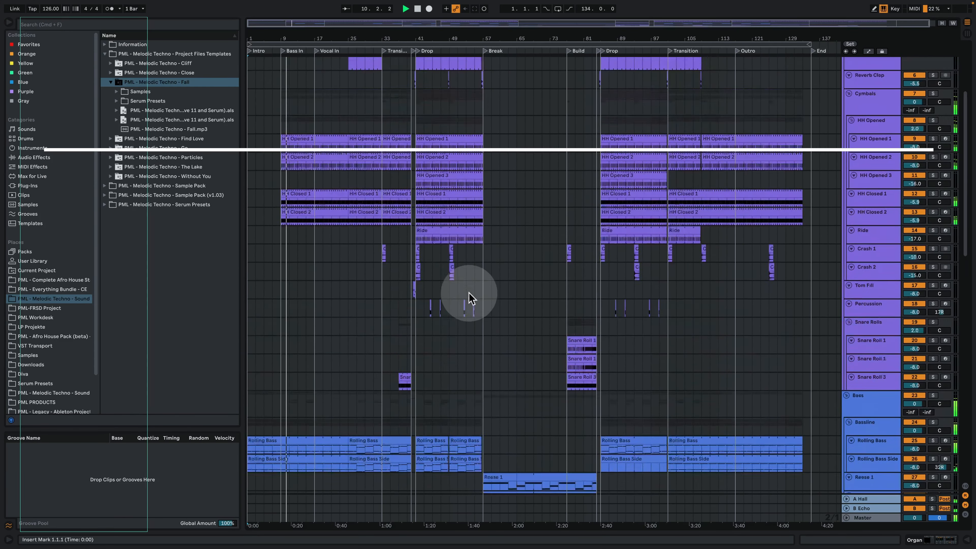
pyautogui.scroll(5, 470, 299)
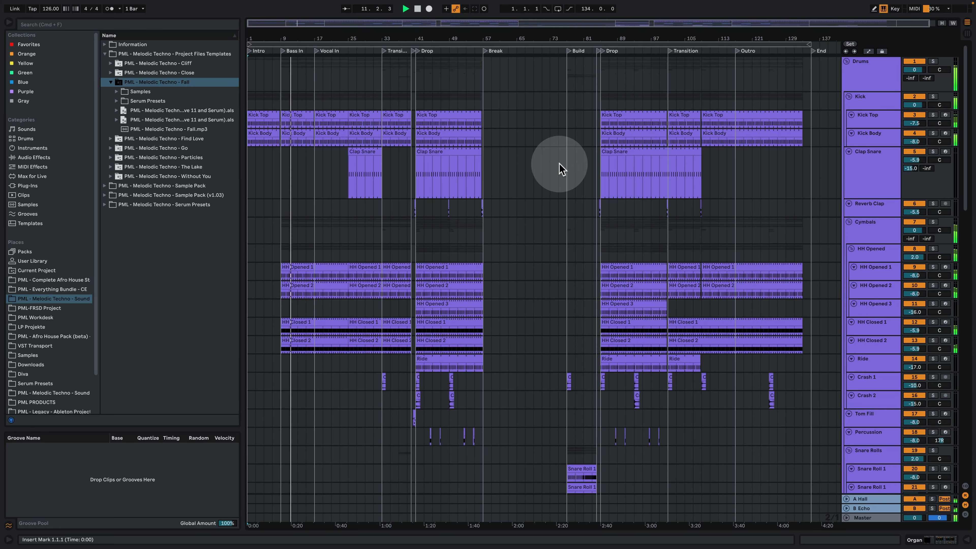
# Fold the Clap Snare track and collapse the Cymbals group, then the whole Drums group
pyautogui.click(850, 153)
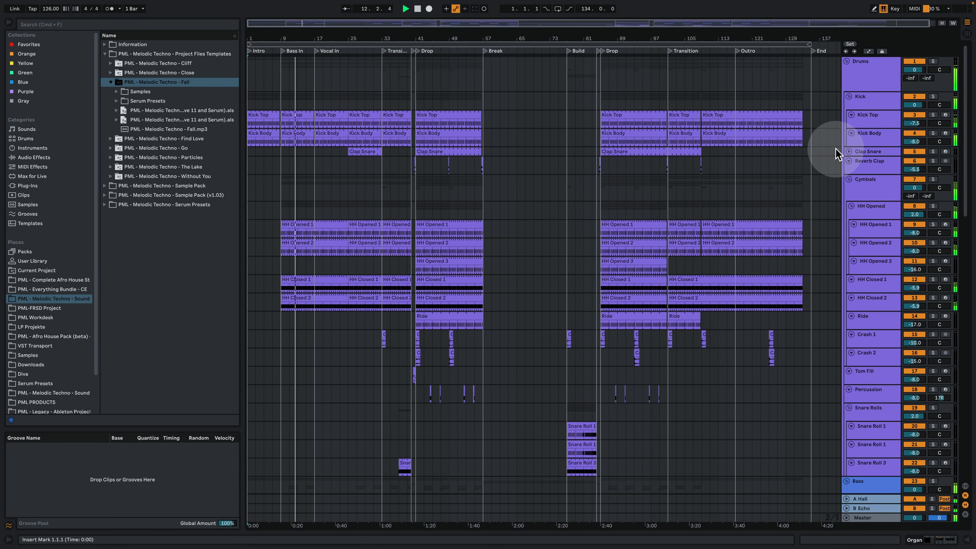
pyautogui.click(851, 183)
pyautogui.click(849, 179)
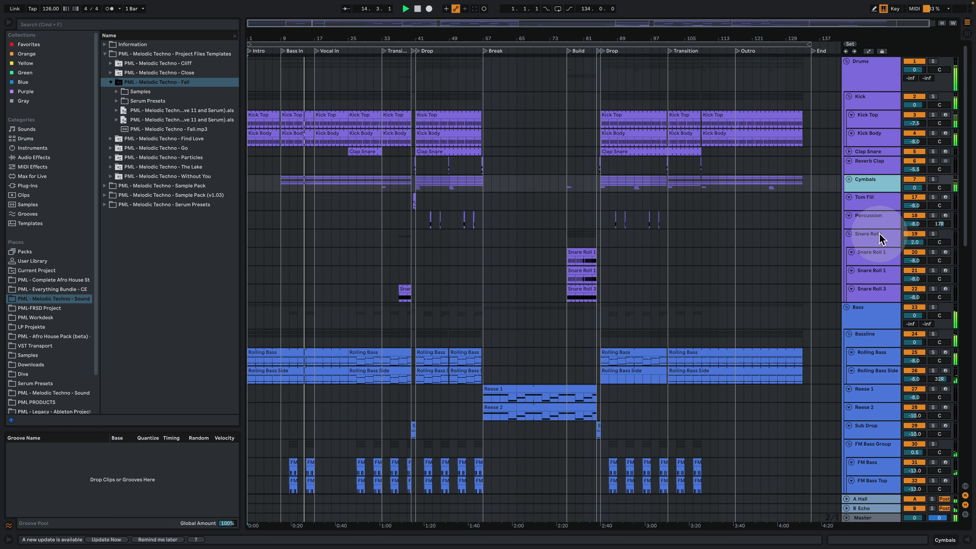
pyautogui.click(849, 69)
pyautogui.click(847, 62)
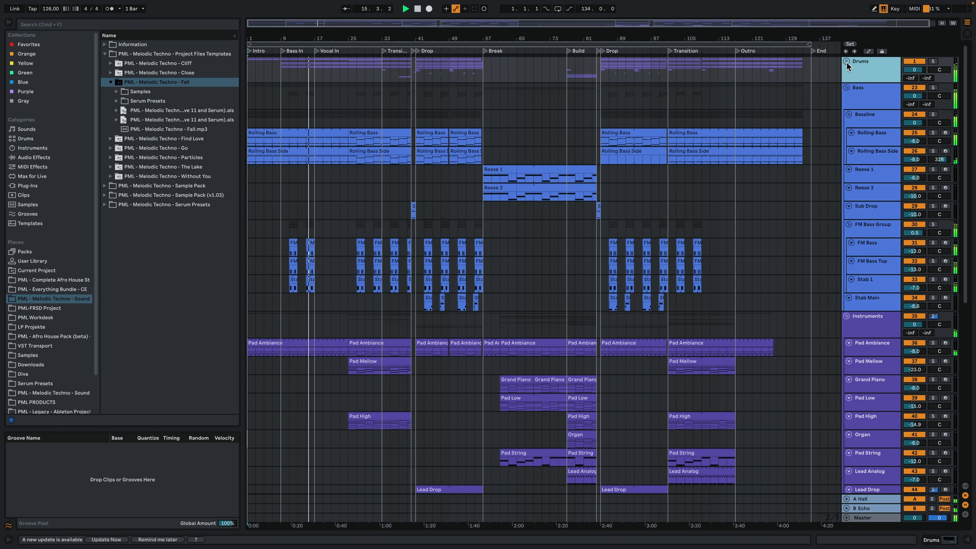
# Inspect the device chains of the Rolling Bass Side and Rolling Bass tracks, then hide the device view
pyautogui.doubleClick(874, 137)
pyautogui.click(883, 159)
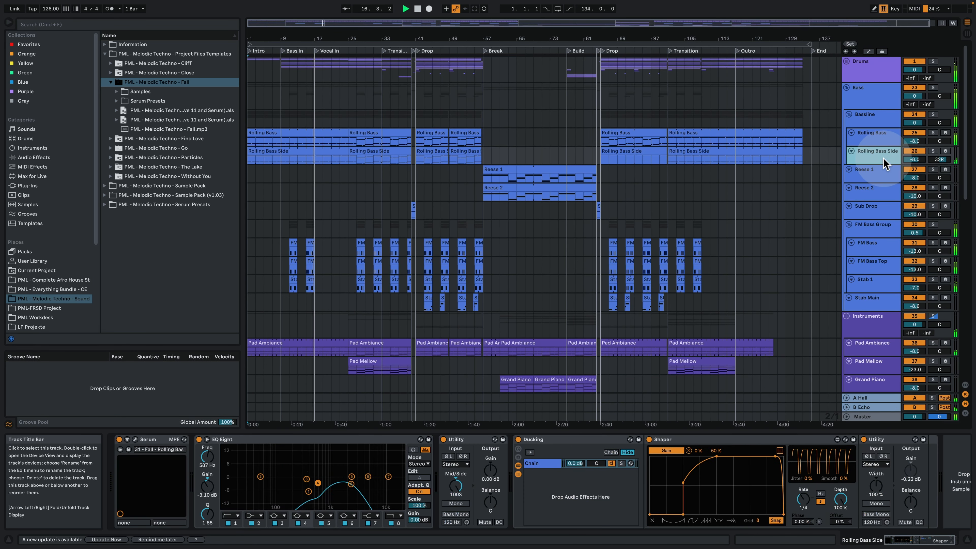
pyautogui.click(878, 138)
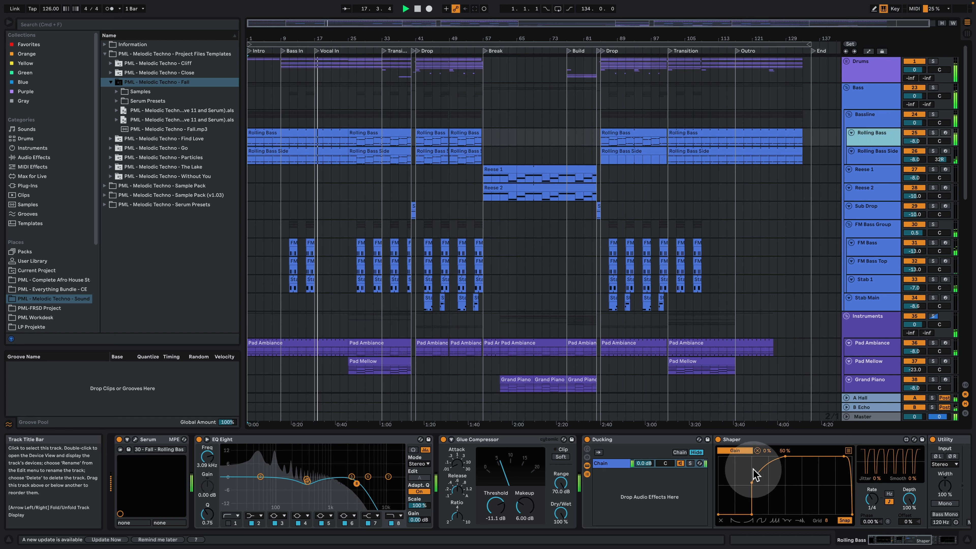
pyautogui.moveTo(891, 537); pyautogui.dragTo(909, 537)
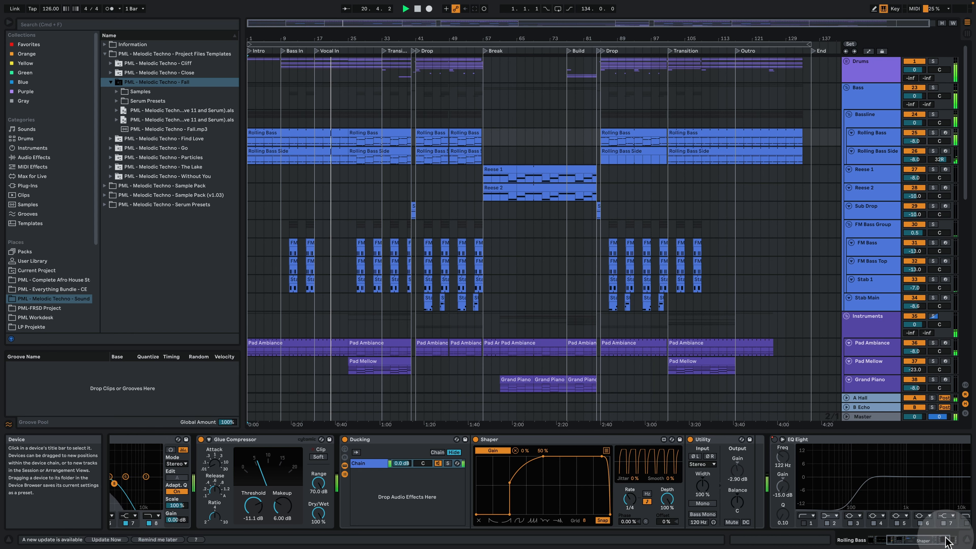
pyautogui.press('super+alt+l')
pyautogui.moveTo(416, 40); pyautogui.dragTo(416, 39)
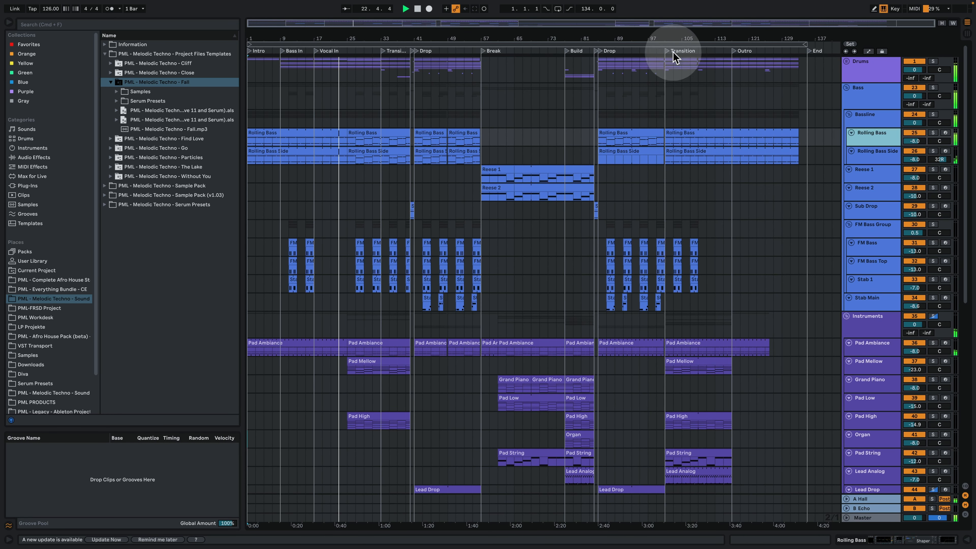
# Collapse the Bass, Instruments and Fx groups to condense the arrangement
pyautogui.click(860, 95)
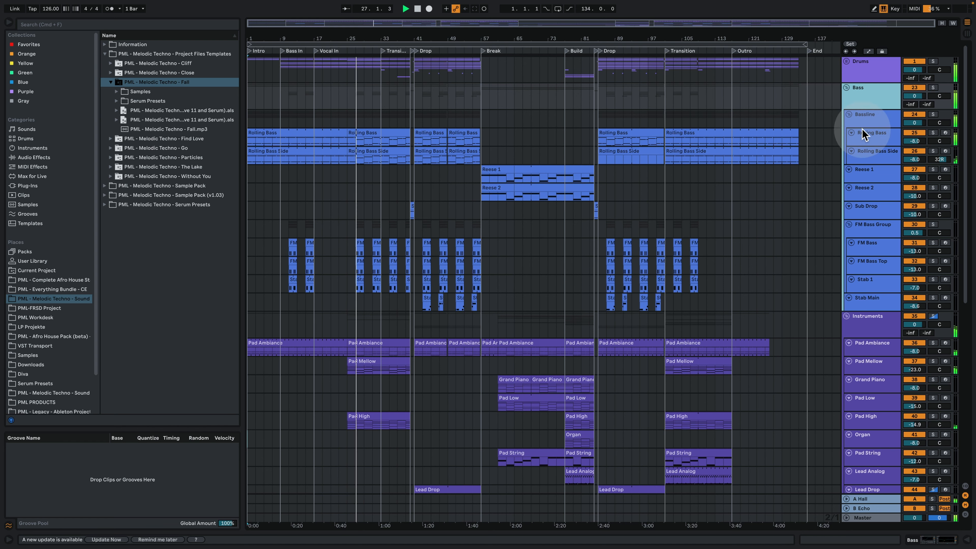
pyautogui.click(846, 88)
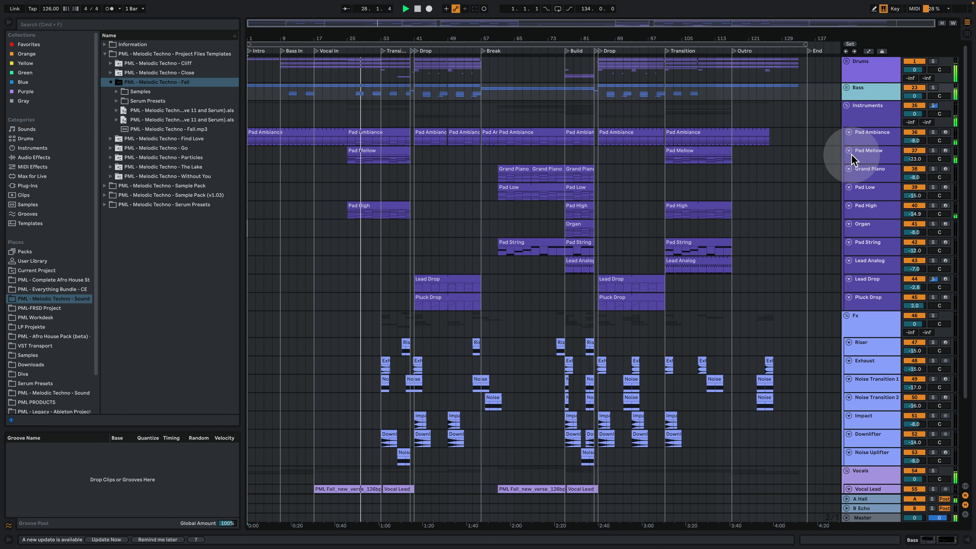
pyautogui.click(847, 106)
pyautogui.click(847, 124)
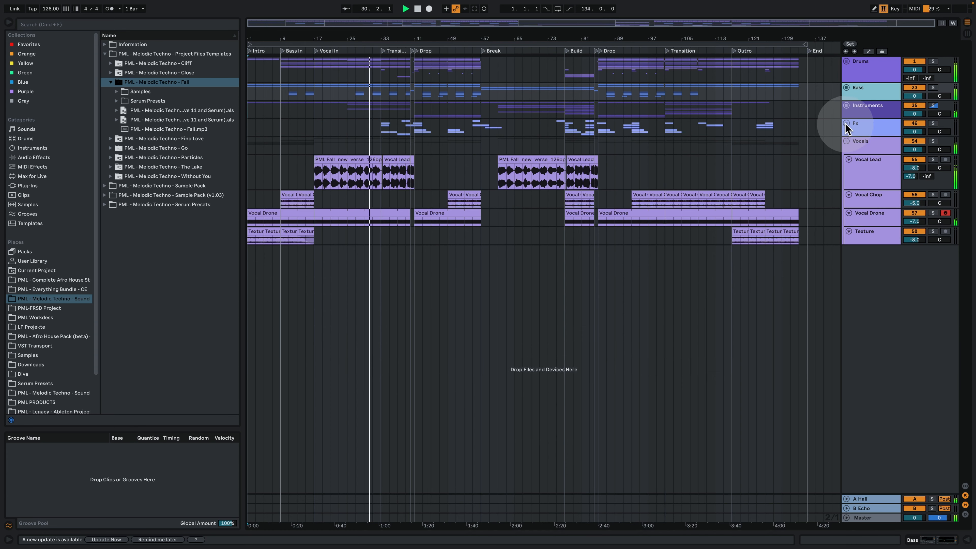
# Hide the browser to give the arrangement full width, and expand the Bass and Instruments groups
pyautogui.click(846, 88)
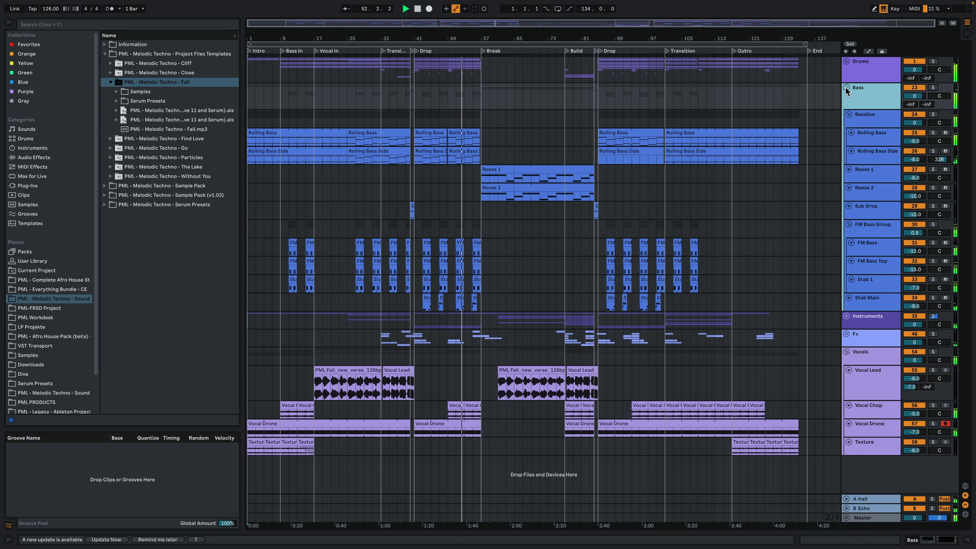
pyautogui.click(11, 24)
pyautogui.moveTo(265, 38); pyautogui.dragTo(265, 59)
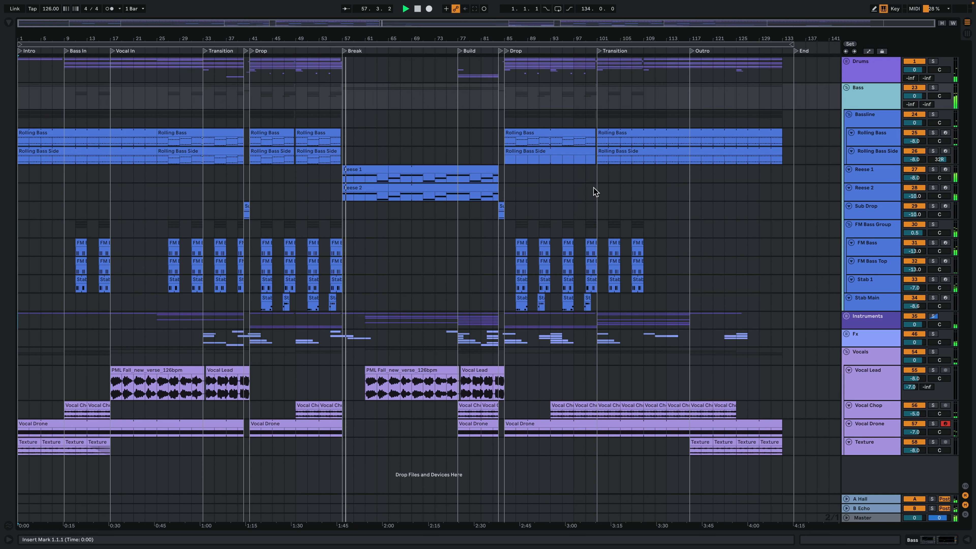
pyautogui.click(847, 317)
# Review the instrument tracks as the Break plays, then expand the Drums group
pyautogui.scroll(-5, 845, 319)
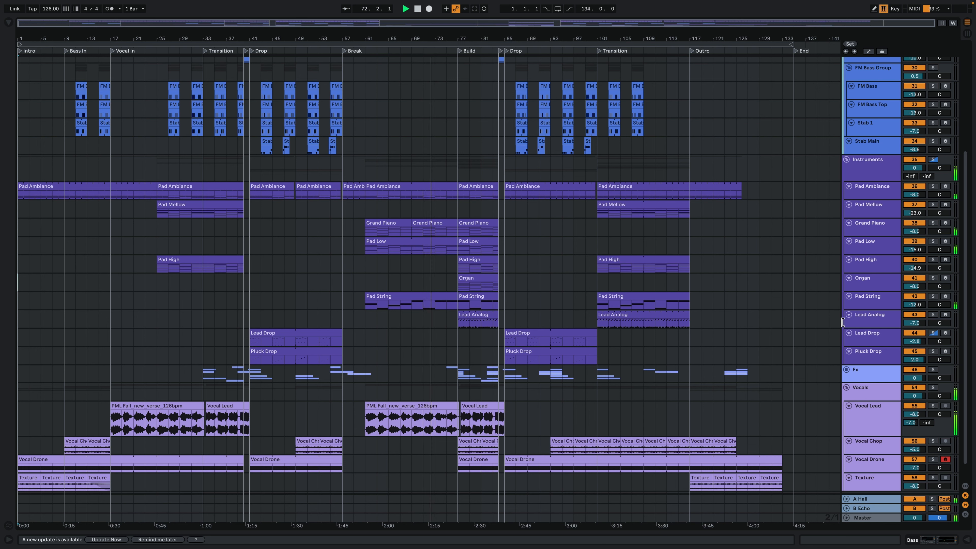
pyautogui.click(694, 307)
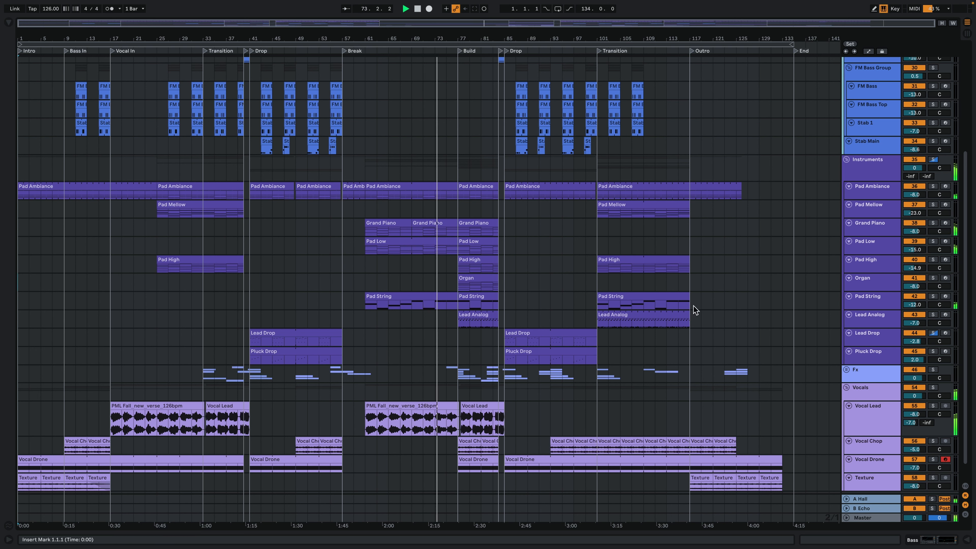
pyautogui.click(696, 305)
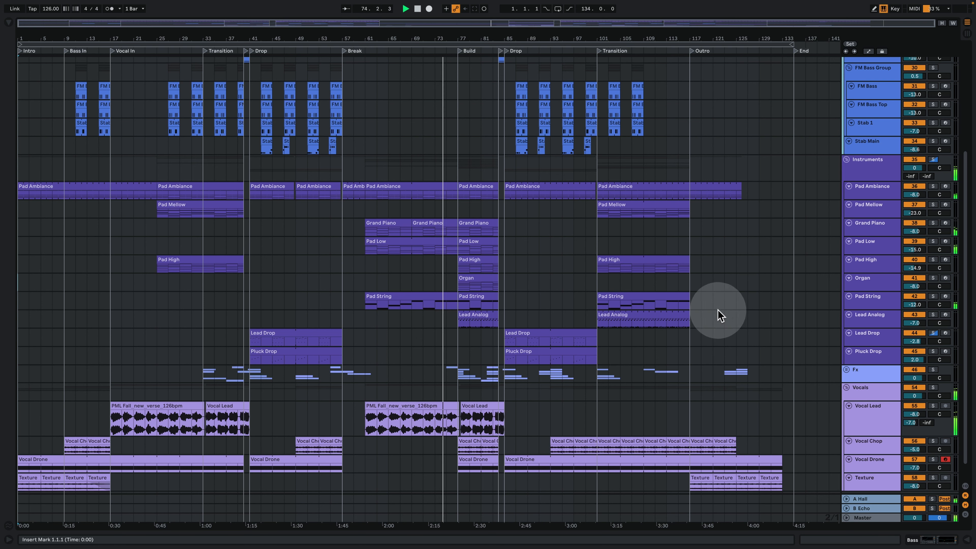
pyautogui.scroll(8, 692, 314)
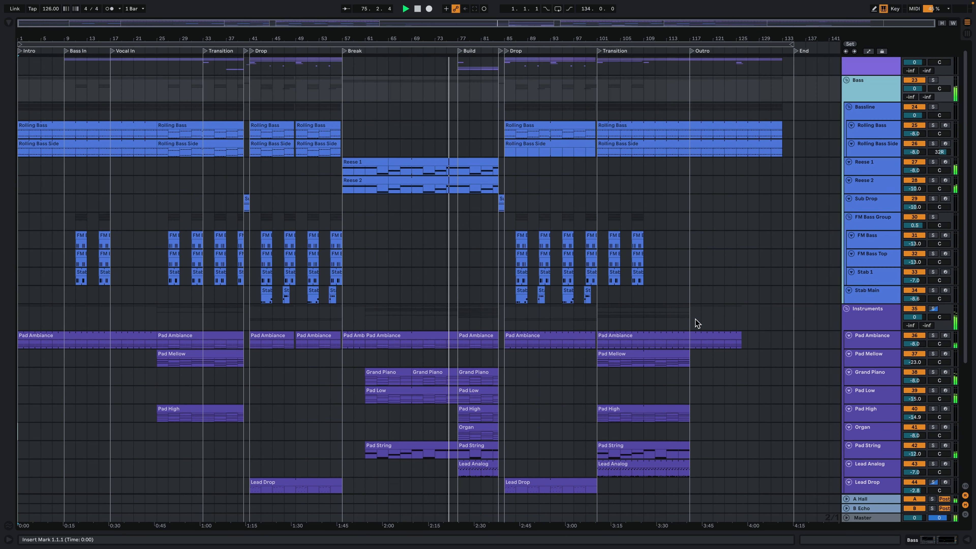
pyautogui.click(847, 61)
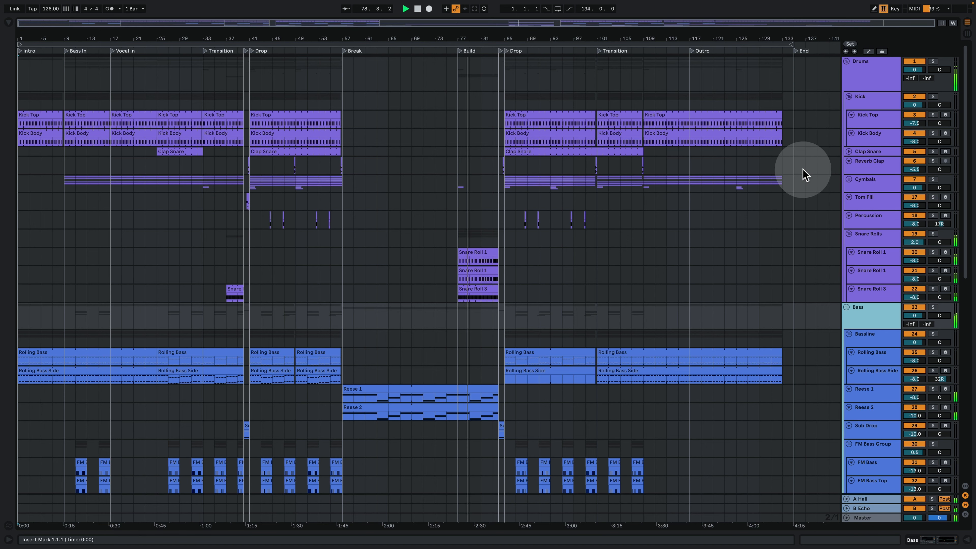
# Examine the drum, bass, instrument and vocal tracks through the Build, second Drop, Transition and Outro as the arrangement plays
pyautogui.scroll(-10, 756, 209)
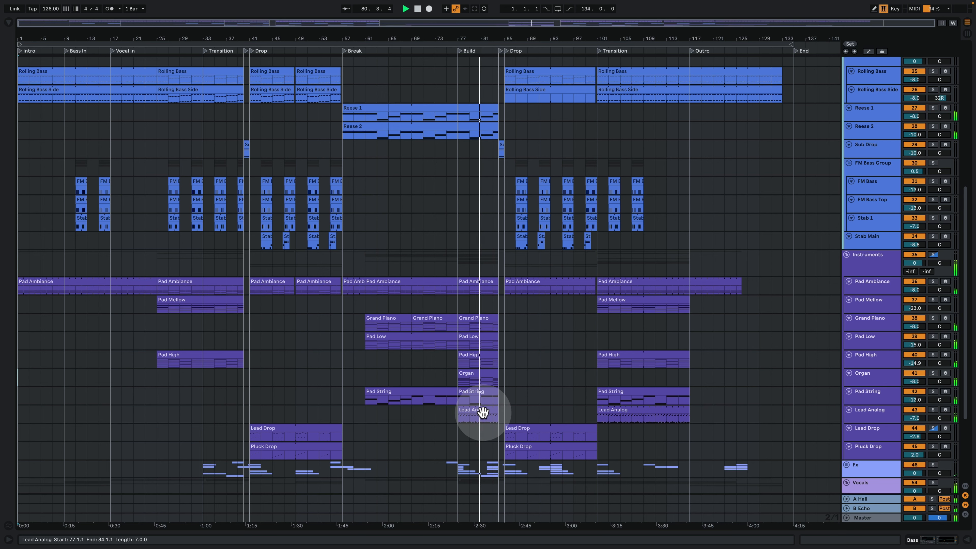
pyautogui.scroll(-1, 484, 414)
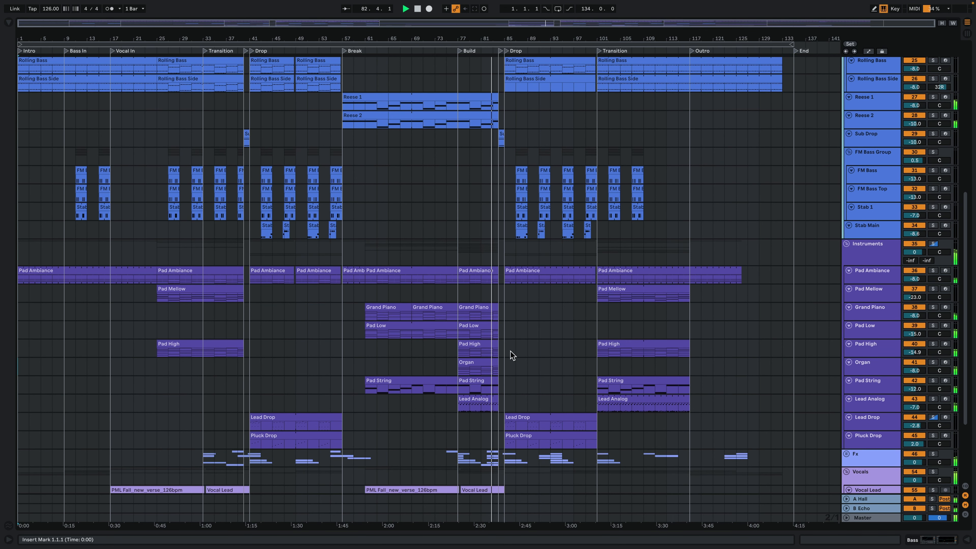
pyautogui.scroll(8, 512, 358)
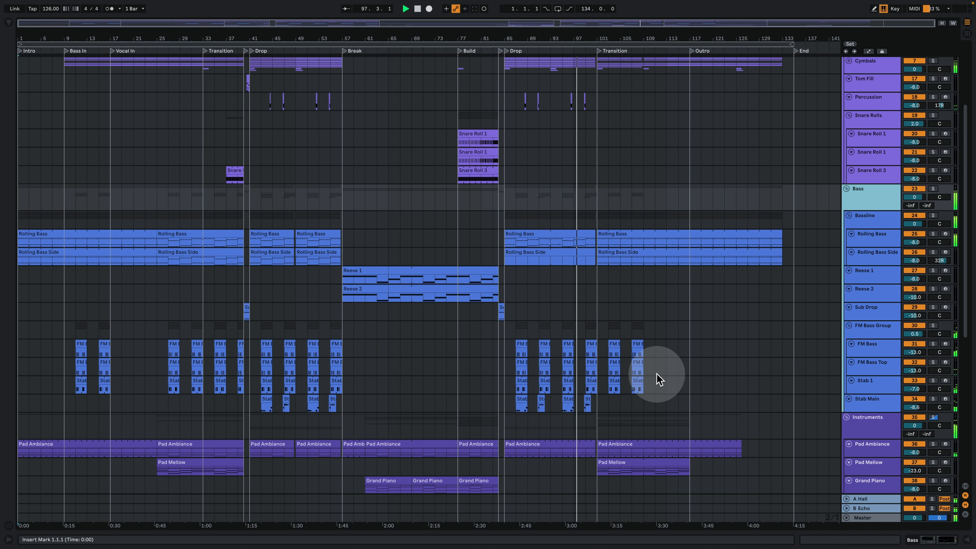
pyautogui.scroll(-5, 657, 383)
pyautogui.scroll(-5, 658, 384)
pyautogui.scroll(-5, 658, 384)
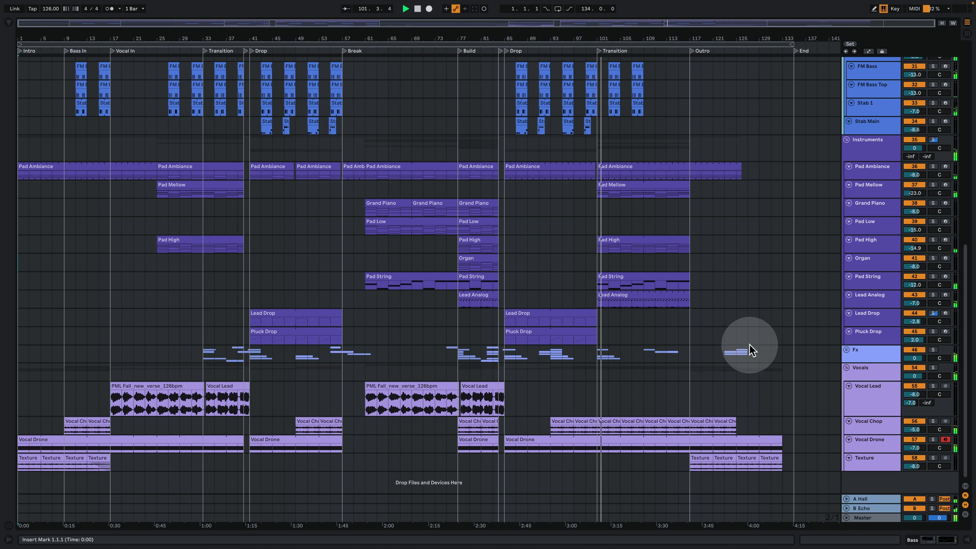
pyautogui.scroll(10, 748, 348)
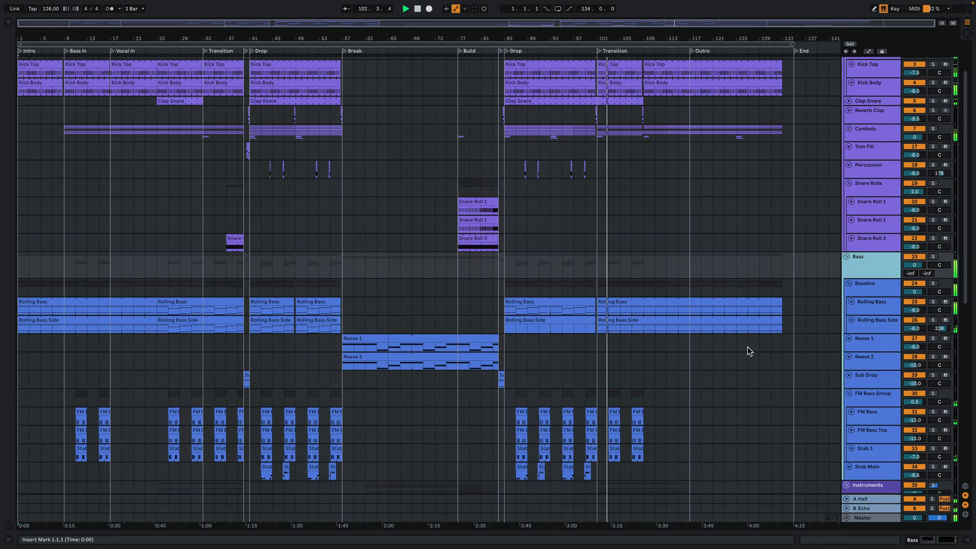
pyautogui.scroll(3, 748, 347)
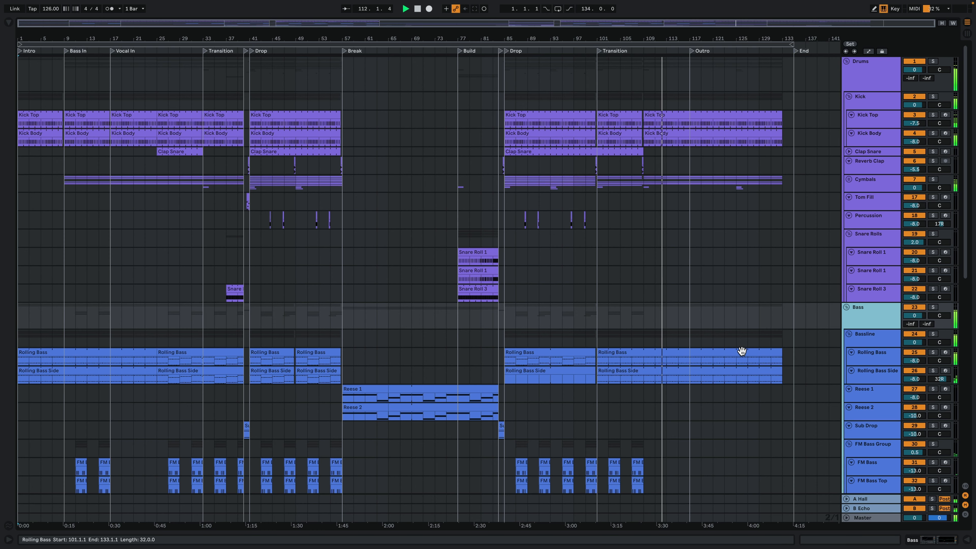
pyautogui.scroll(-5, 742, 351)
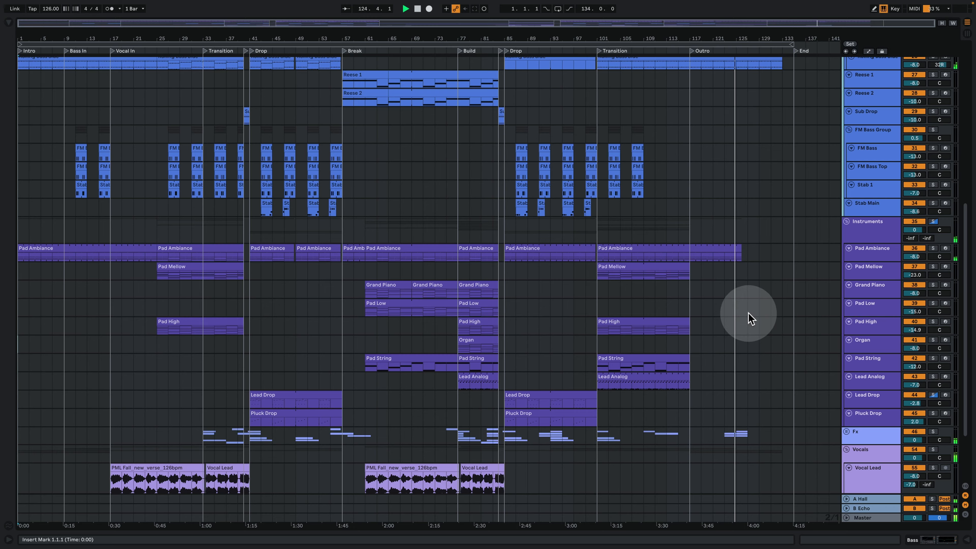
pyautogui.scroll(10, 748, 322)
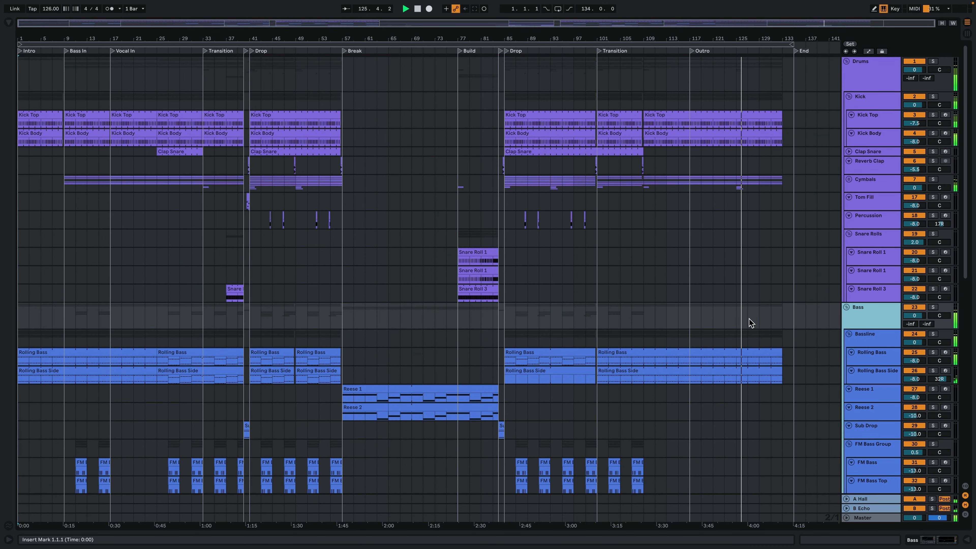
pyautogui.scroll(-5, 761, 333)
pyautogui.scroll(-11, 759, 341)
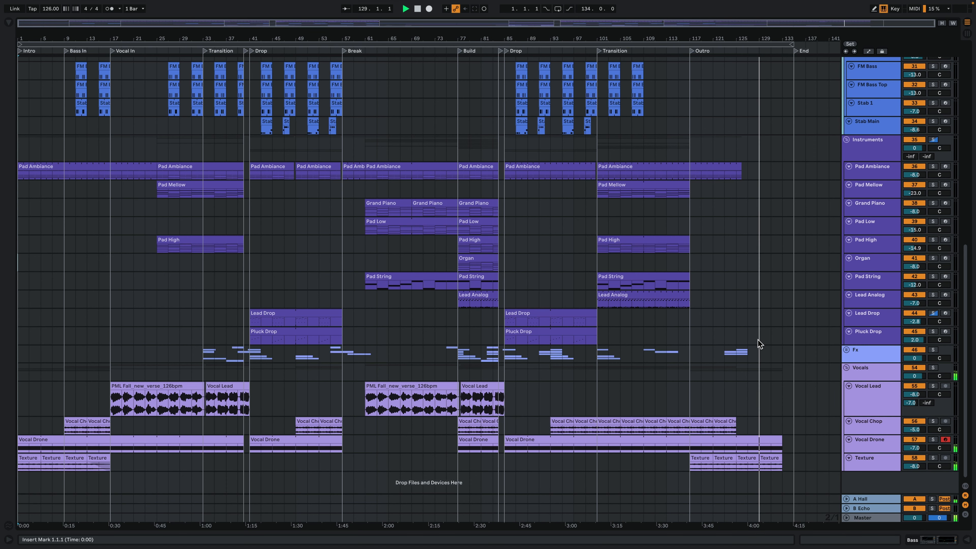
pyautogui.scroll(16, 758, 342)
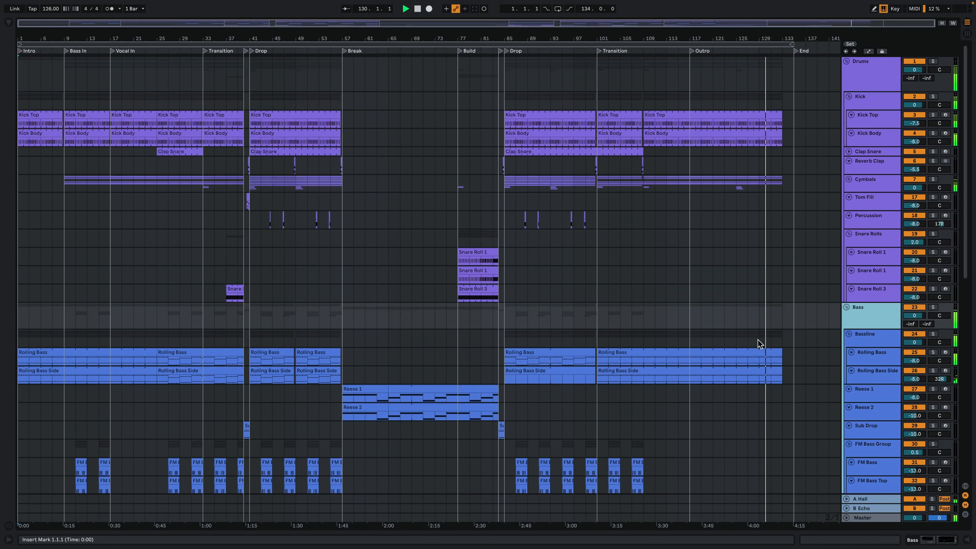